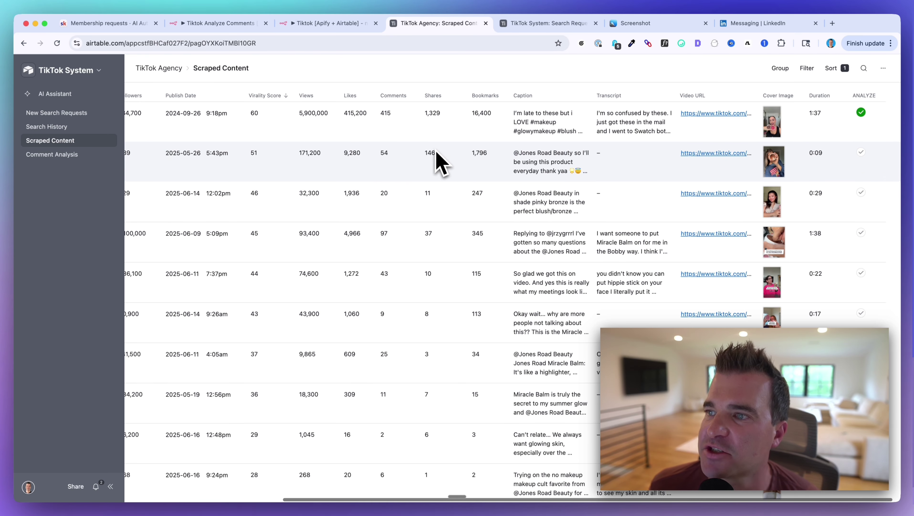
# Step: Review the engagement columns of the scraped TikTok videos and open the Comment Analysis page
pyautogui.hscroll(2, 437, 157)
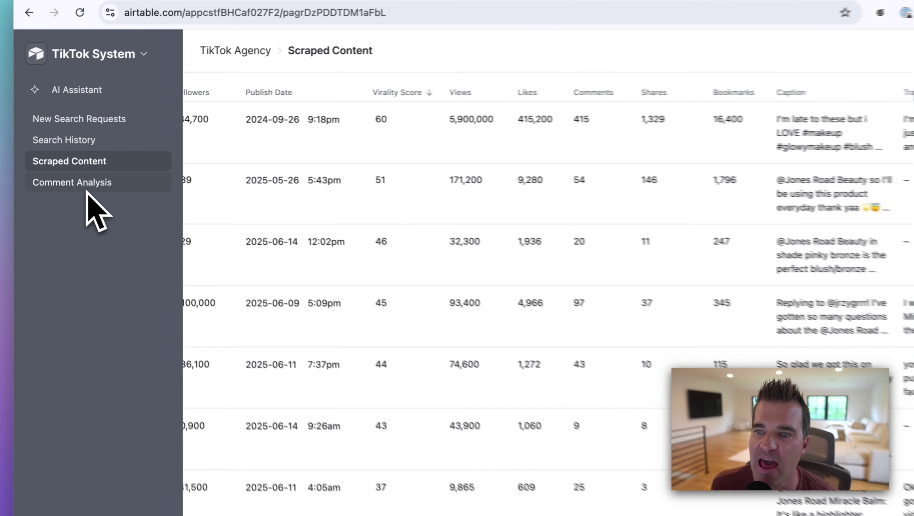
pyautogui.click(52, 154)
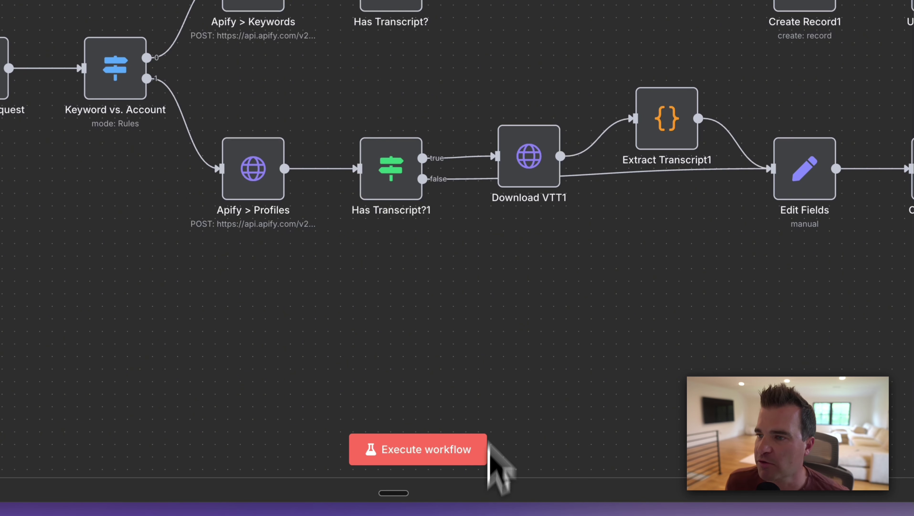
# Step: Examine the Tiktok [Apify + Airtable] and Tiktok Analyze Comments workflows in n8n, and return to the Airtable interface
pyautogui.scroll(-3, 510, 214)
pyautogui.hscroll(2, 510, 214)
pyautogui.click(441, 20)
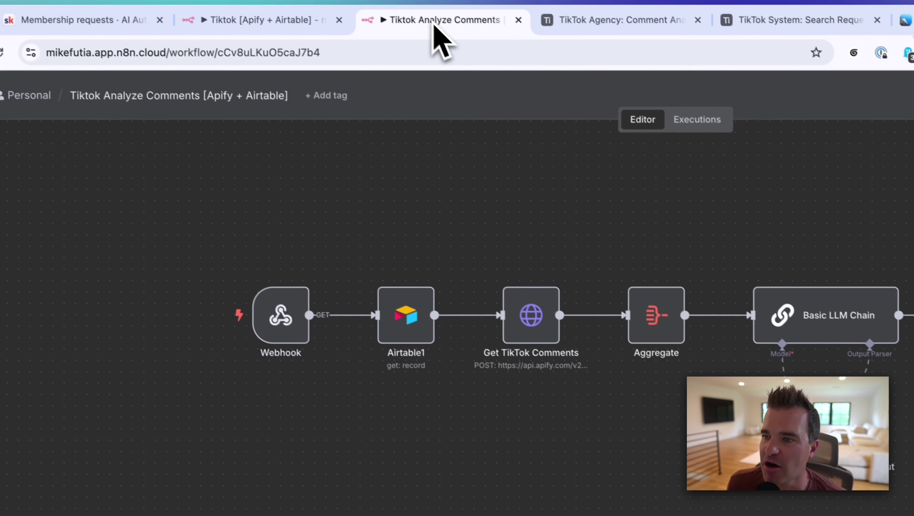
pyautogui.hscroll(3, 486, 296)
pyautogui.click(603, 25)
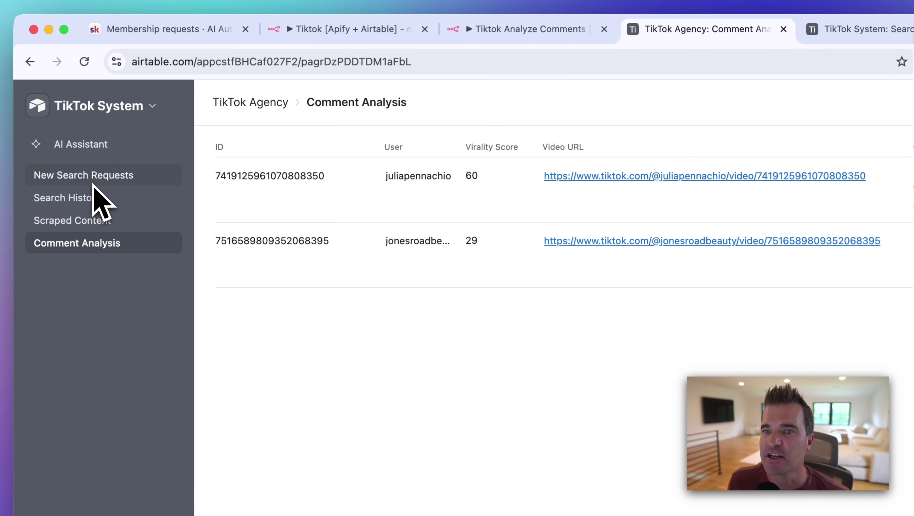
# Step: Look through the New Search Requests, Search History, Scraped Content and Comment Analysis pages of the TikTok System interface
pyautogui.click(102, 202)
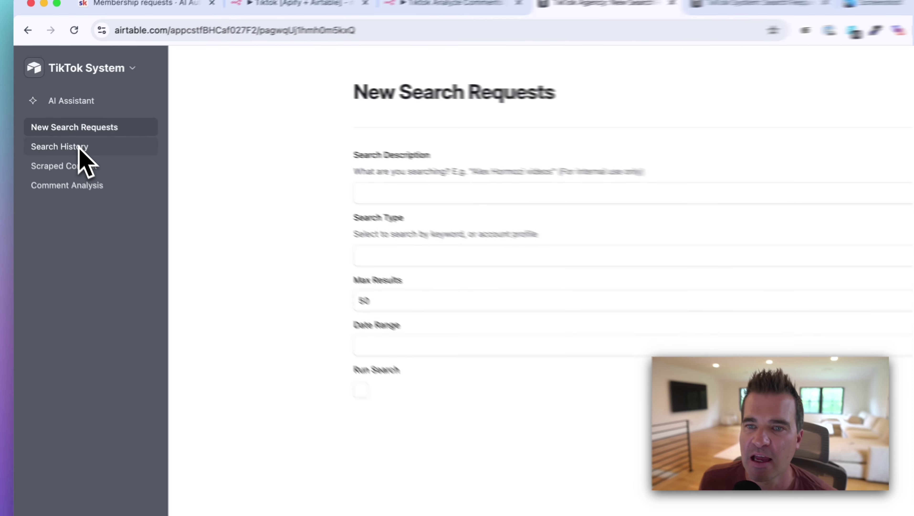
pyautogui.click(58, 127)
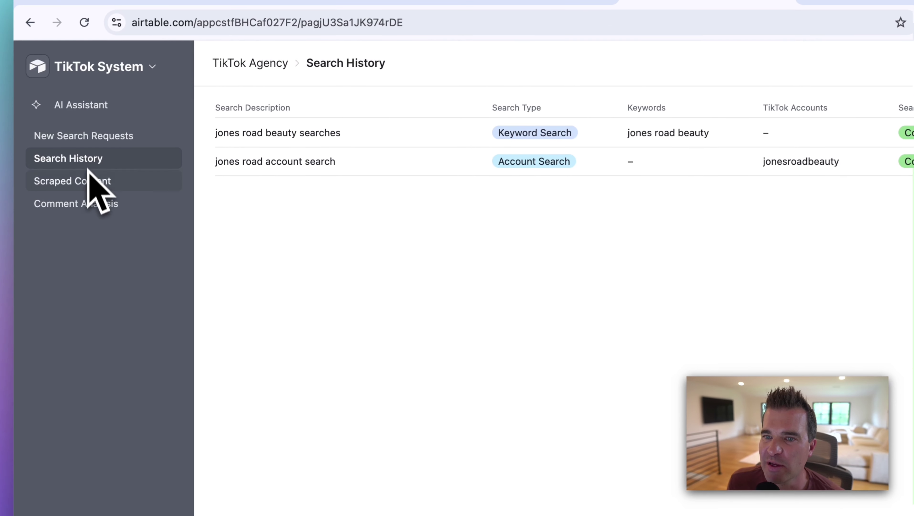
pyautogui.click(60, 140)
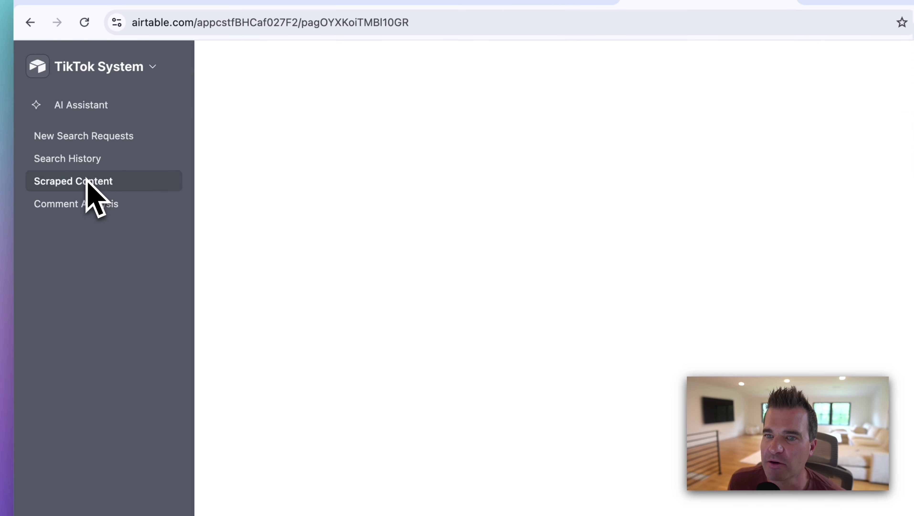
pyautogui.click(84, 207)
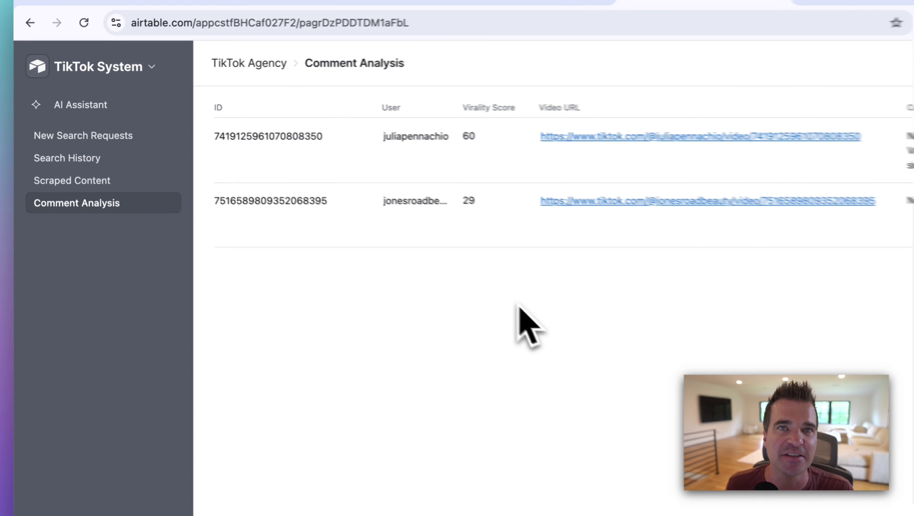
# Step: Return to the Scraped Content page in Airtable and examine the video records across all columns
pyautogui.click(63, 182)
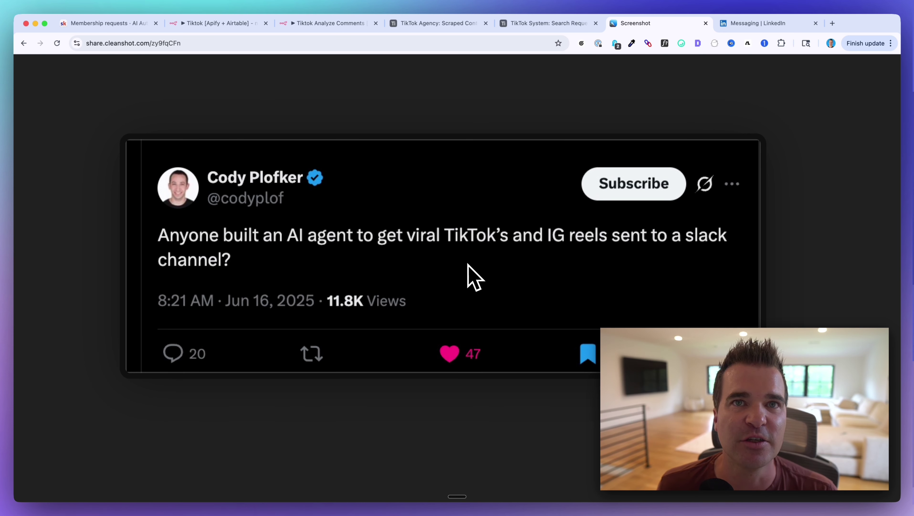
pyautogui.click(430, 23)
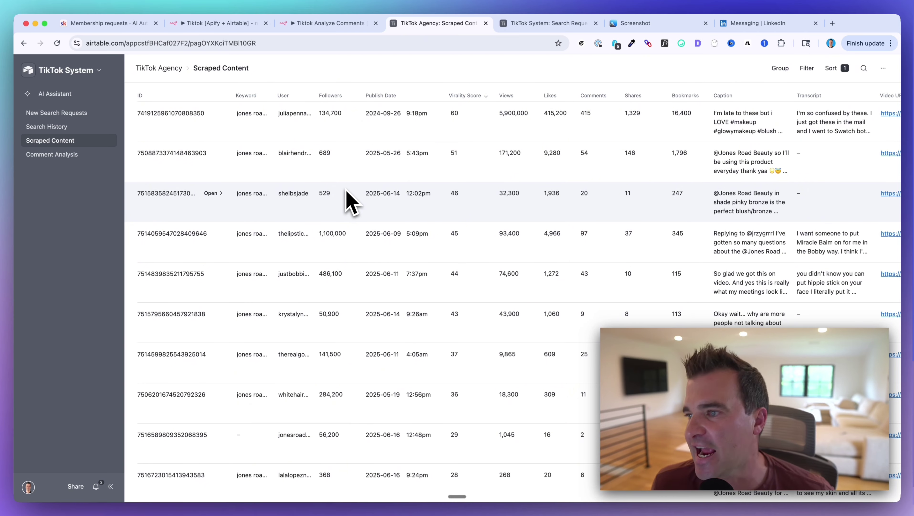
pyautogui.hscroll(5, 348, 199)
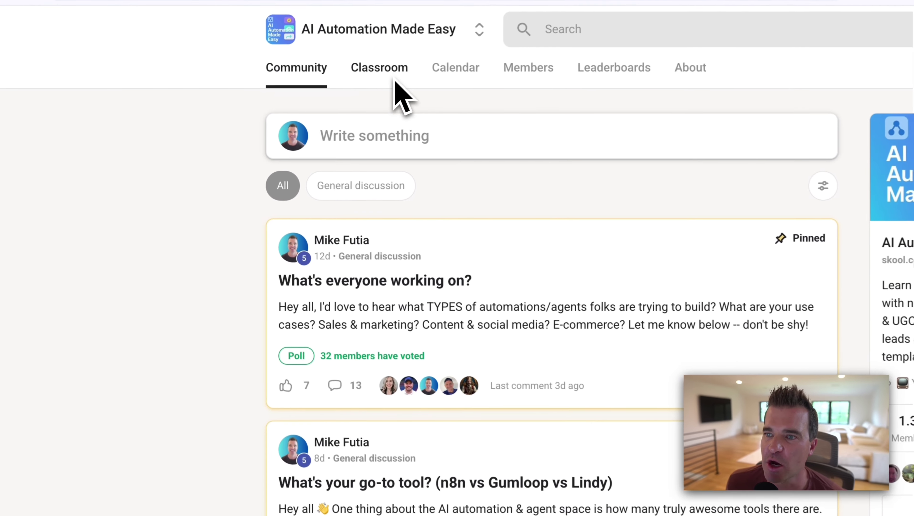
# Step: Open the Building AI Automations & Agents course in the Skool community's classroom and look through its contents
pyautogui.click(279, 95)
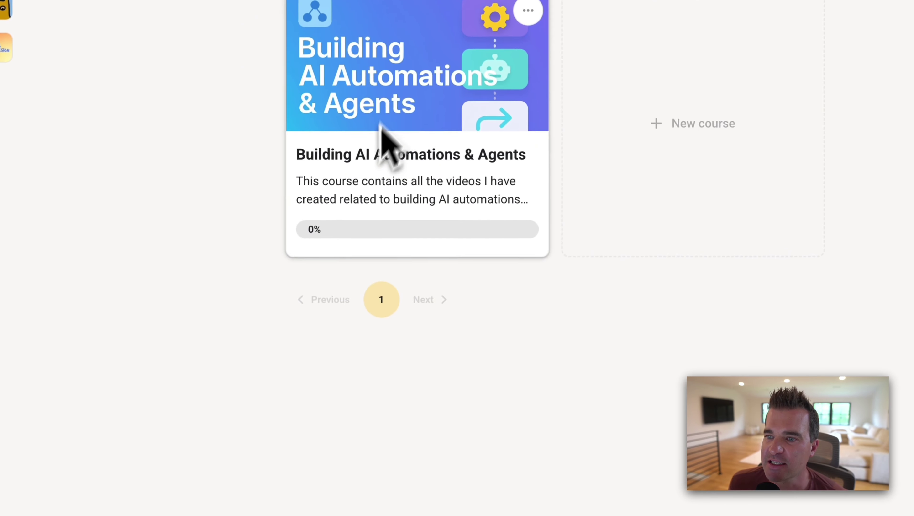
pyautogui.click(384, 164)
pyautogui.scroll(-5, 412, 419)
pyautogui.scroll(2, 411, 418)
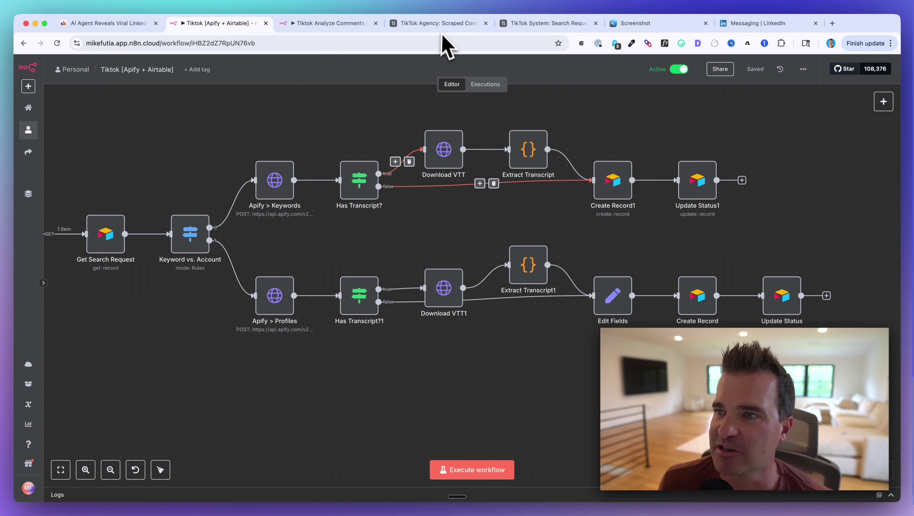
# Step: Switch back to Airtable and review the Search History, Scraped Content and Comment Analysis pages
pyautogui.click(444, 24)
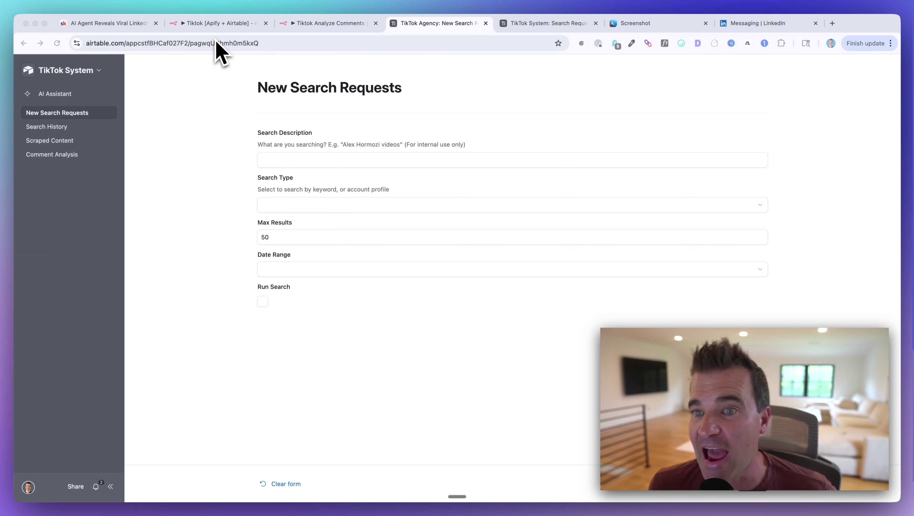
pyautogui.click(48, 129)
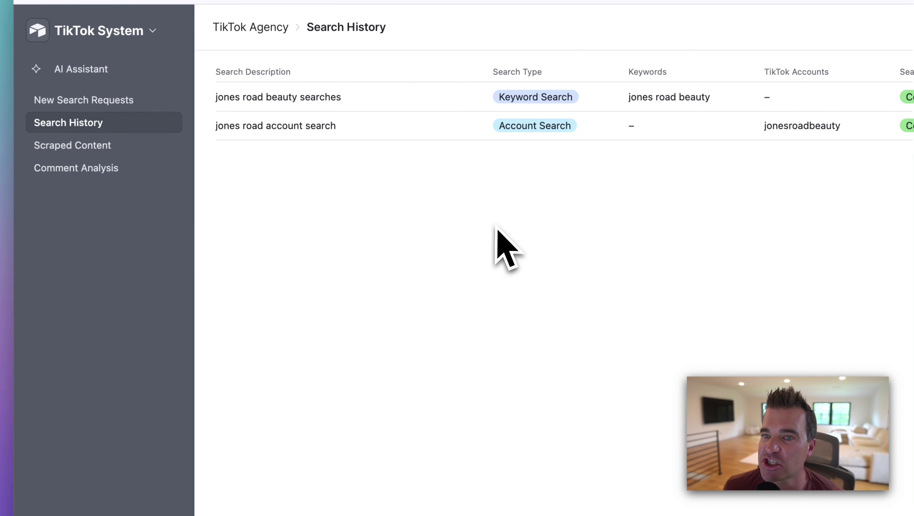
pyautogui.click(76, 138)
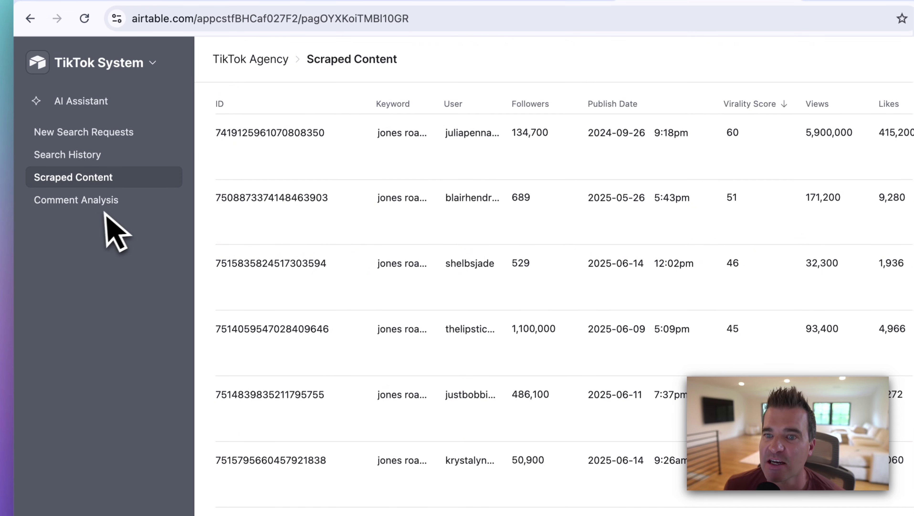
pyautogui.click(97, 208)
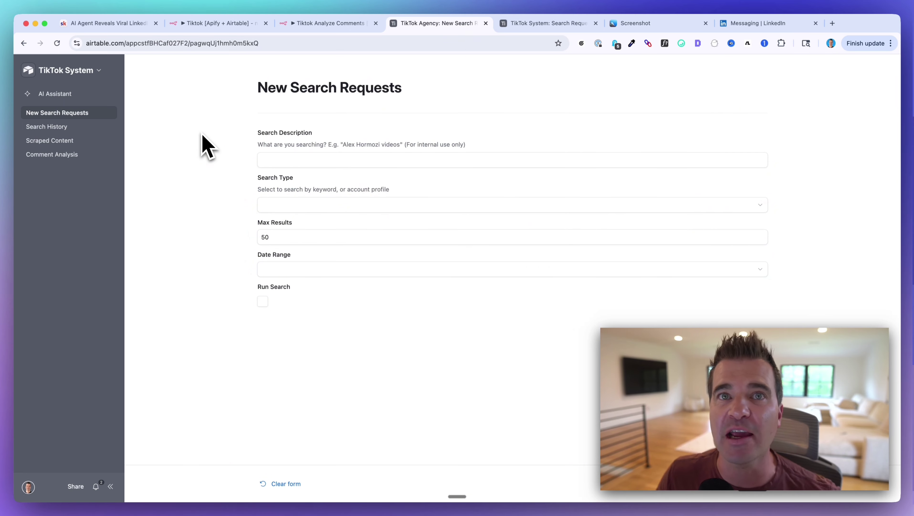
# Step: Enter "ridge wallets search" as the new request's search description and set its search type to Keyword Search
pyautogui.click(272, 159)
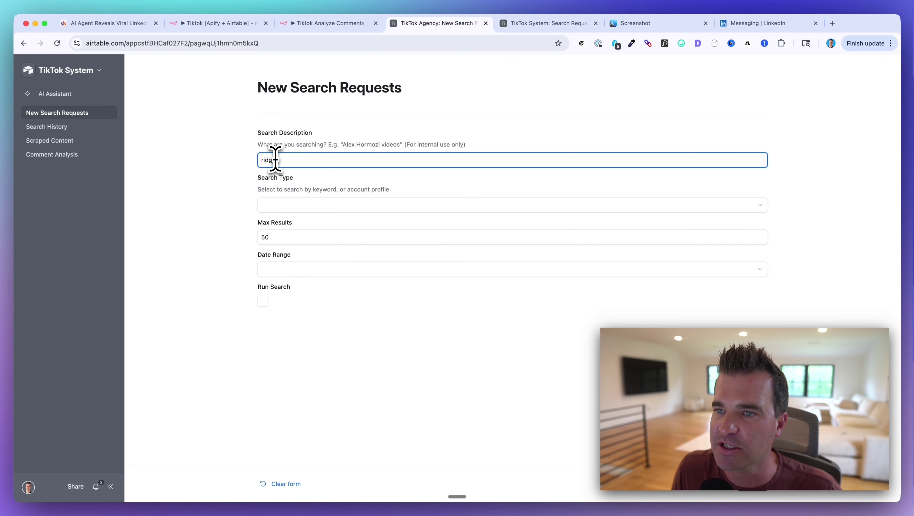
pyautogui.write('ets search')
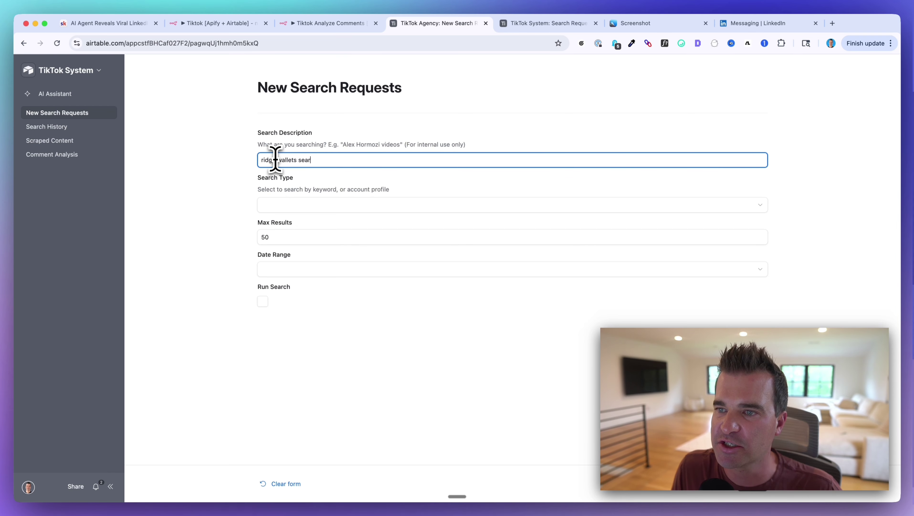
pyautogui.click(291, 205)
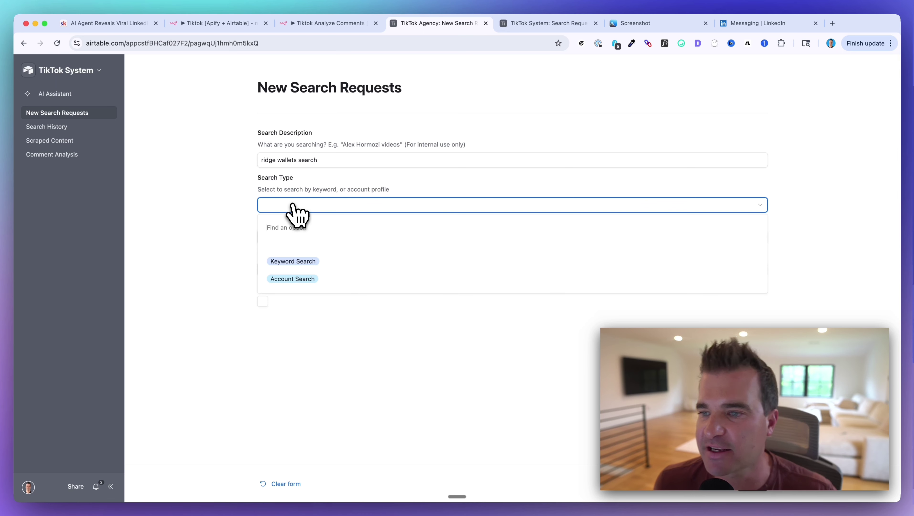
pyautogui.click(293, 261)
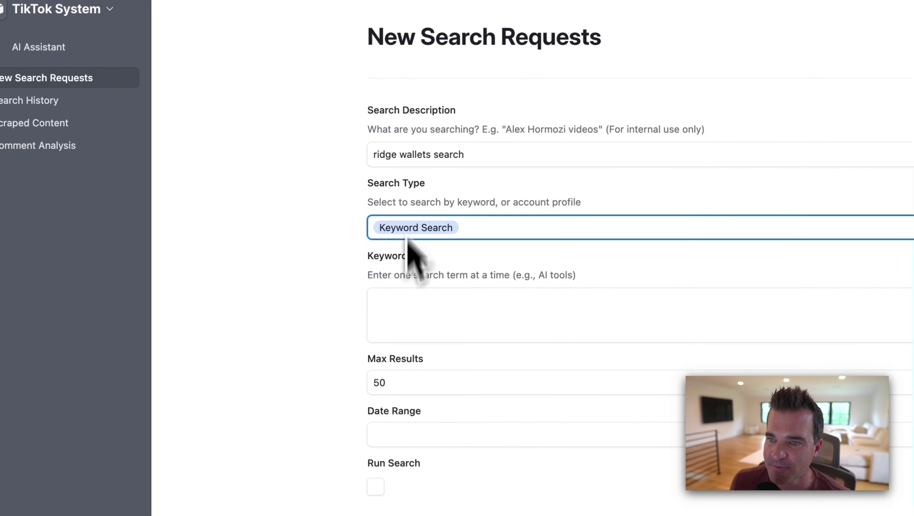
# Step: Enter "ridge wallets" as the keyword and set Max Results to 10
pyautogui.click(400, 316)
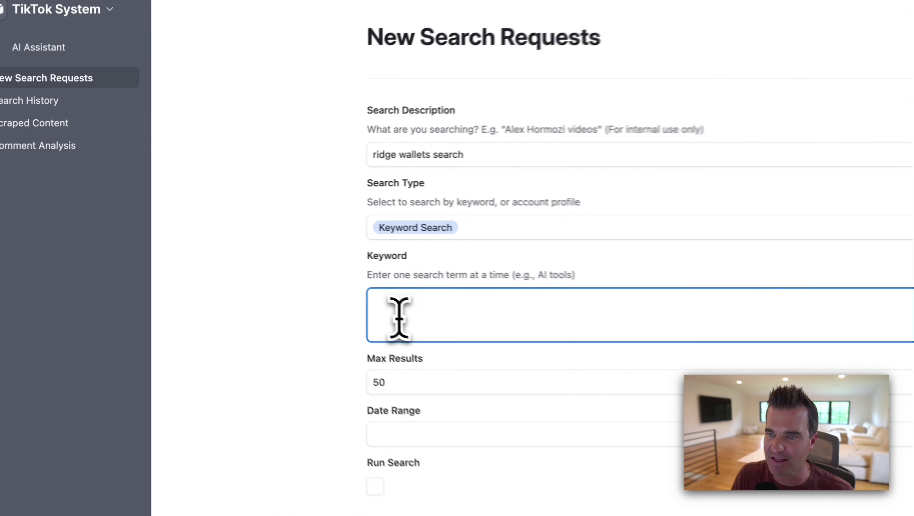
pyautogui.write('ridge wallets')
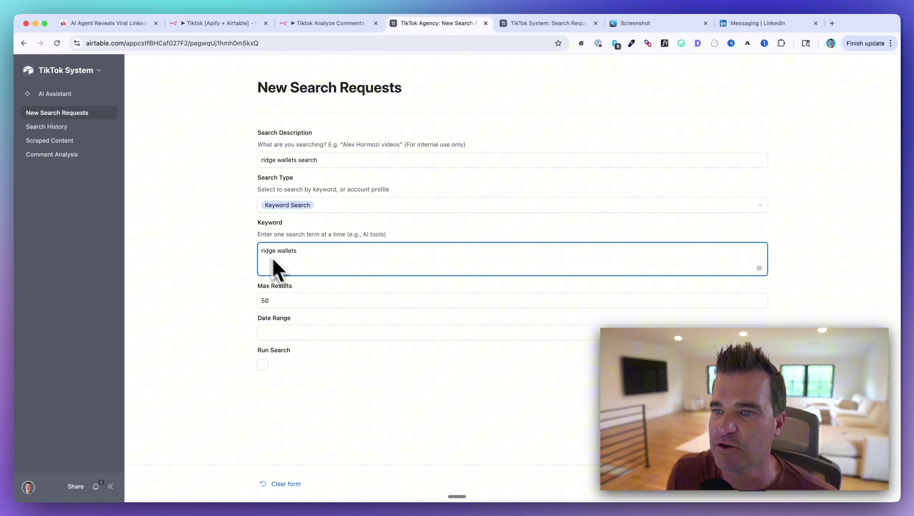
pyautogui.click(250, 239)
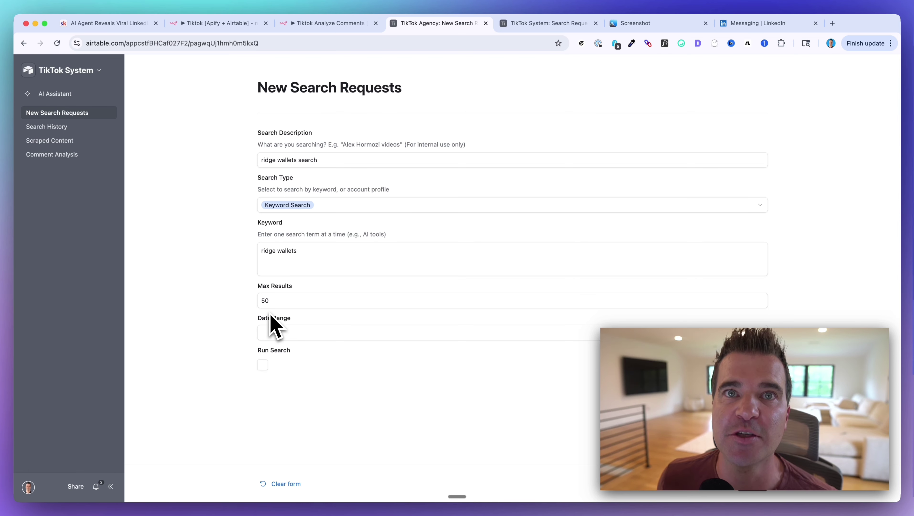
pyautogui.doubleClick(266, 300)
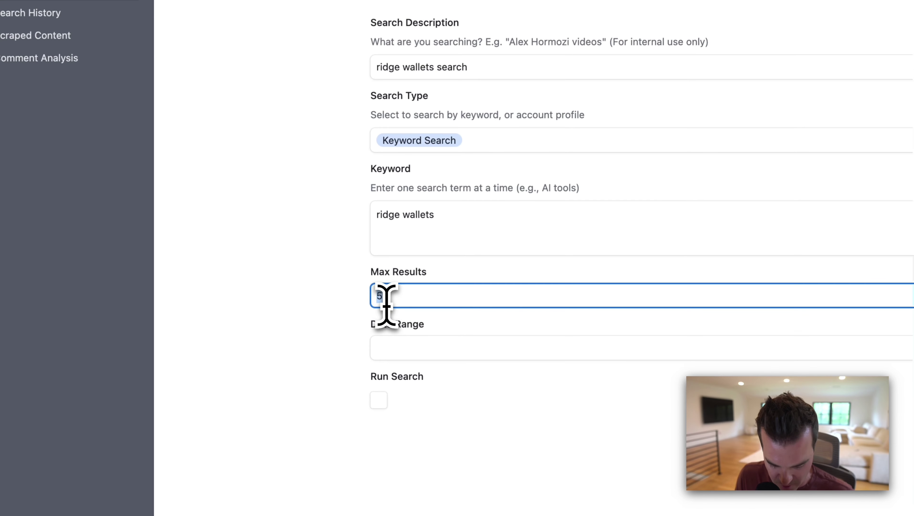
pyautogui.write('10')
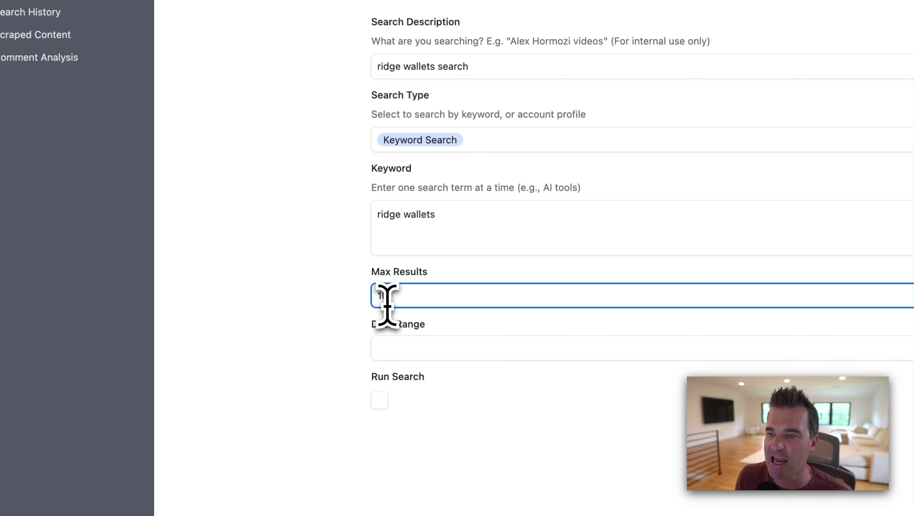
pyautogui.click(343, 263)
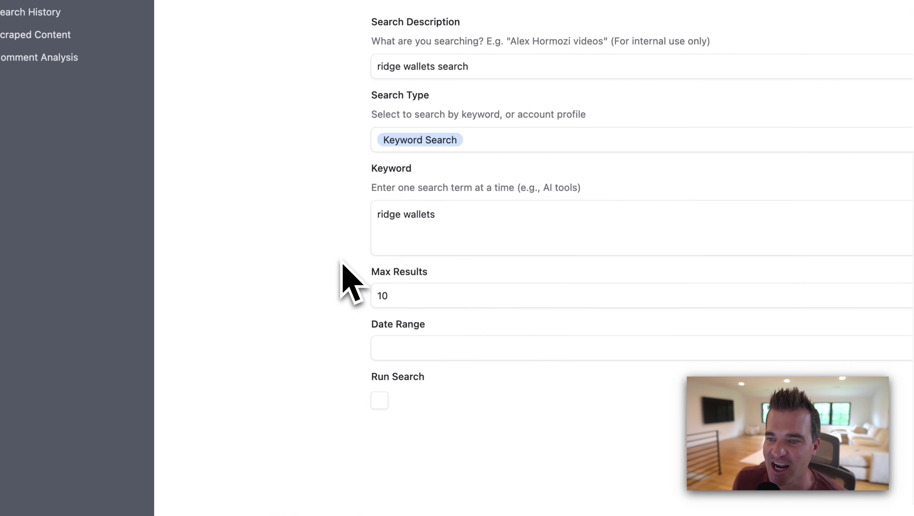
# Step: Set the date range to Last 30 Days and submit the request with Run Search enabled
pyautogui.click(436, 348)
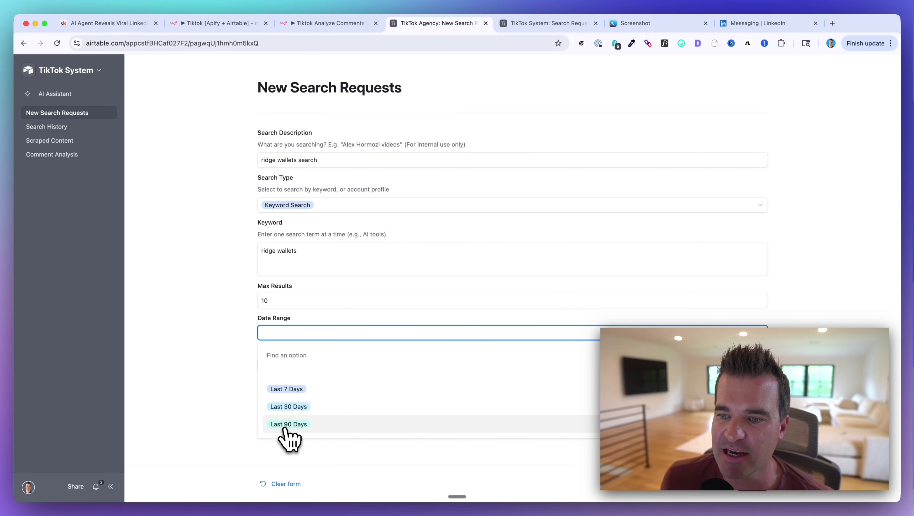
pyautogui.click(289, 406)
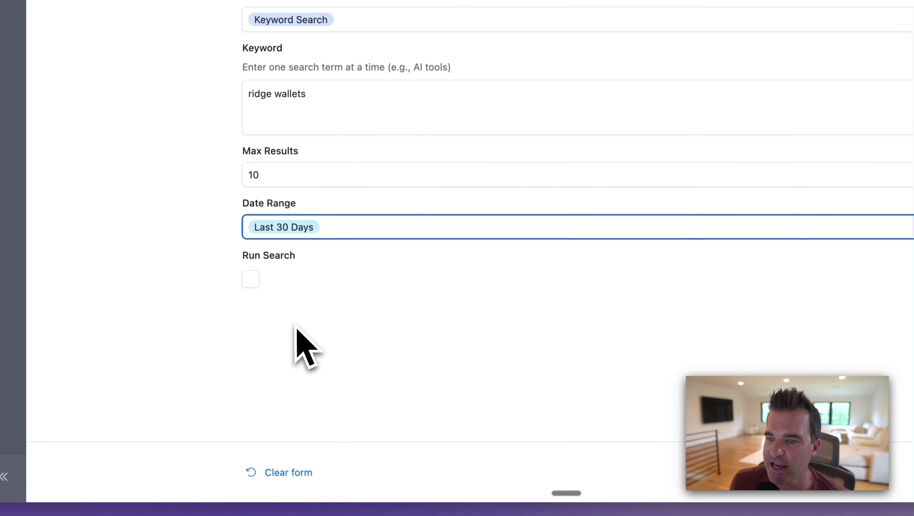
pyautogui.click(250, 278)
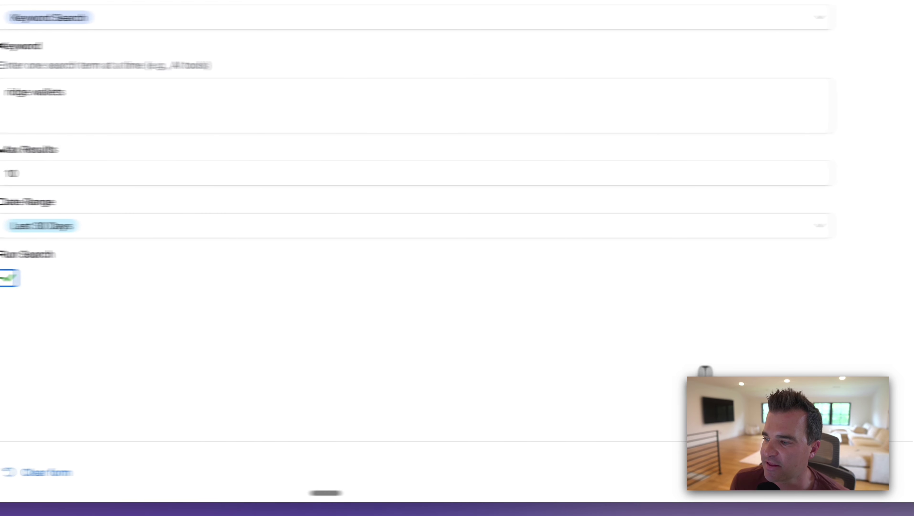
pyautogui.click(703, 490)
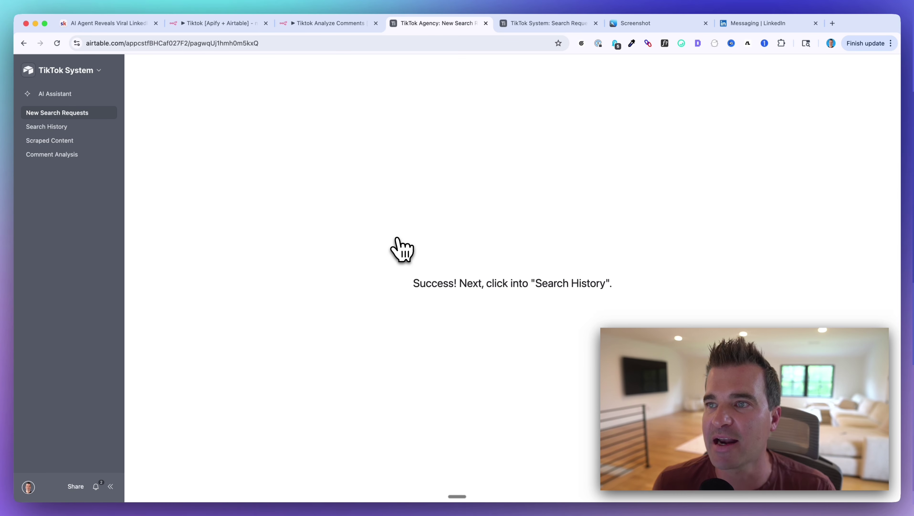
# Step: Switch to n8n and examine the latest execution of the Tiktok [Apify + Airtable] workflow along the keyword branch
pyautogui.click(220, 24)
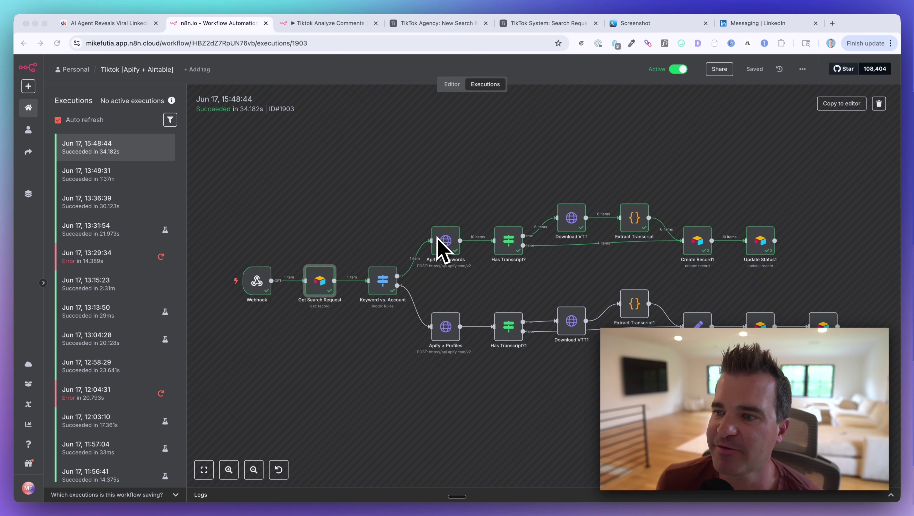
pyautogui.hscroll(5, 502, 237)
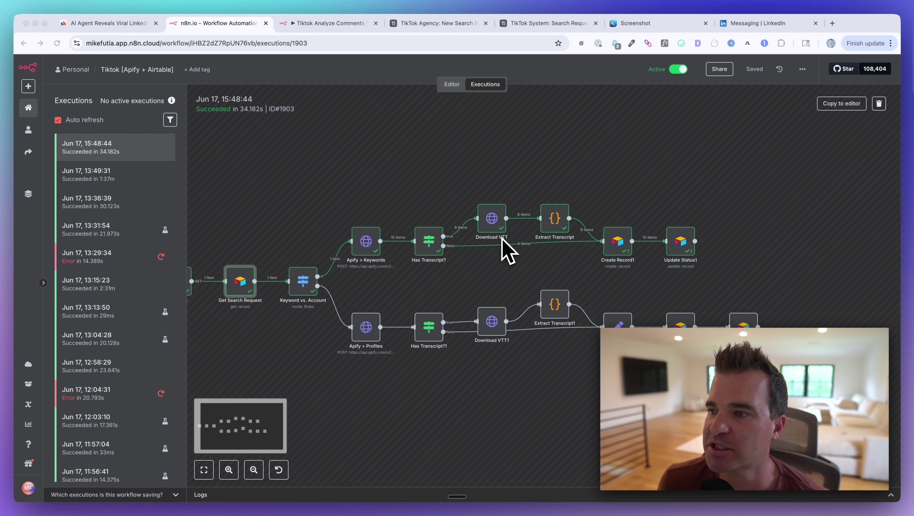
pyautogui.hscroll(3, 502, 230)
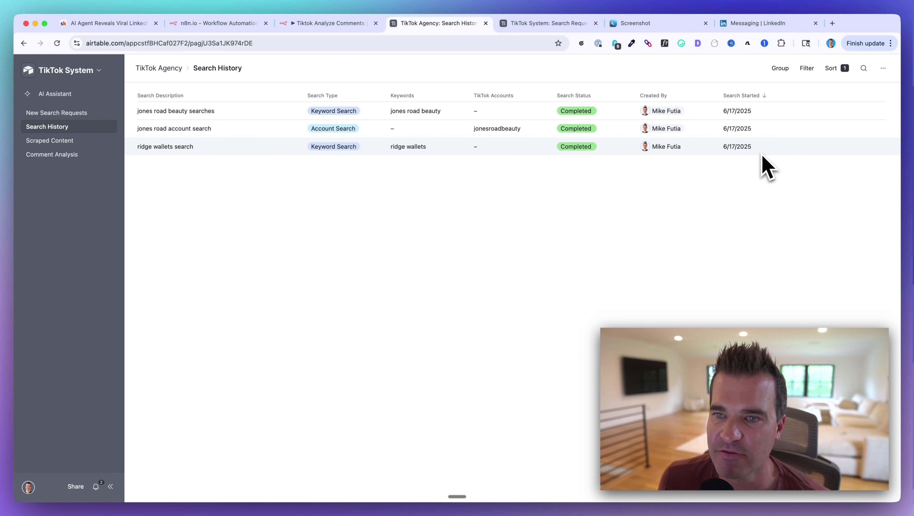
# Step: Filter the Scraped Content records to those whose Keyword contains "ridge" and widen the Keyword column to show the full keyword
pyautogui.click(51, 141)
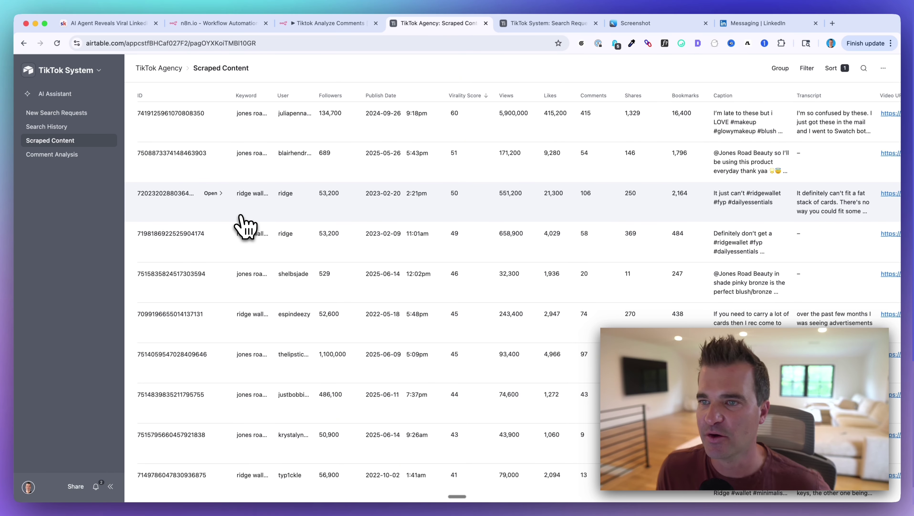
pyautogui.scroll(-5, 377, 267)
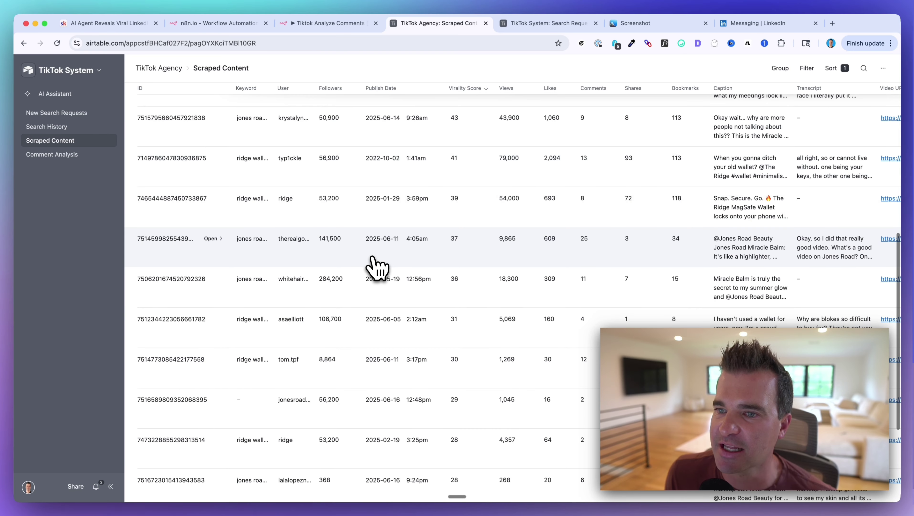
pyautogui.scroll(5, 377, 267)
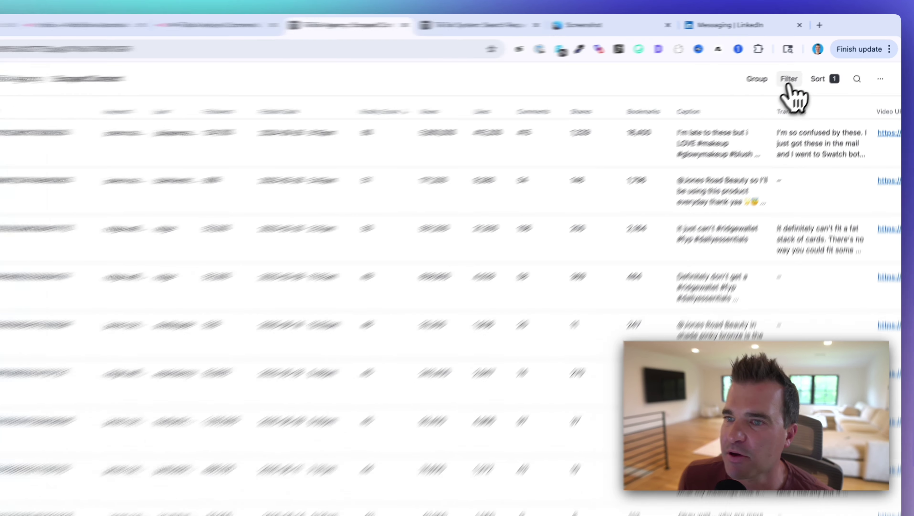
pyautogui.click(807, 69)
pyautogui.click(597, 168)
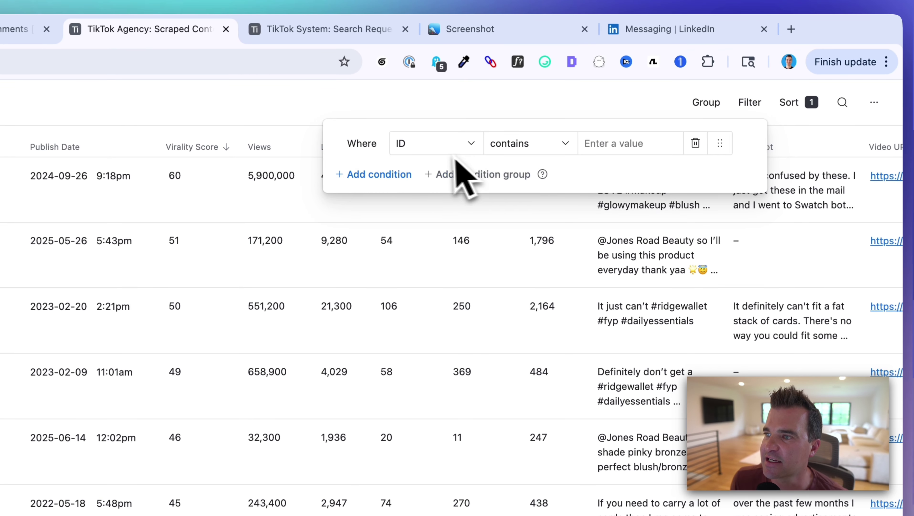
pyautogui.click(443, 148)
pyautogui.click(439, 231)
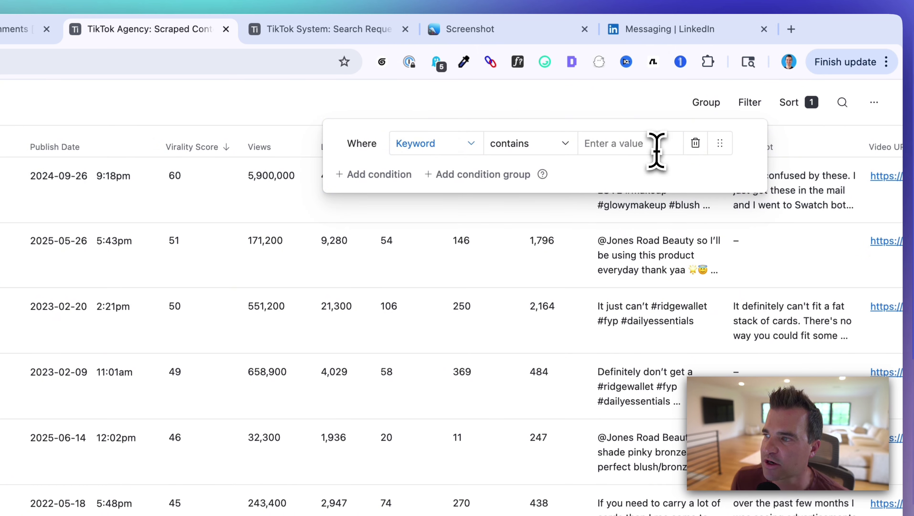
pyautogui.click(656, 146)
pyautogui.write('rid')
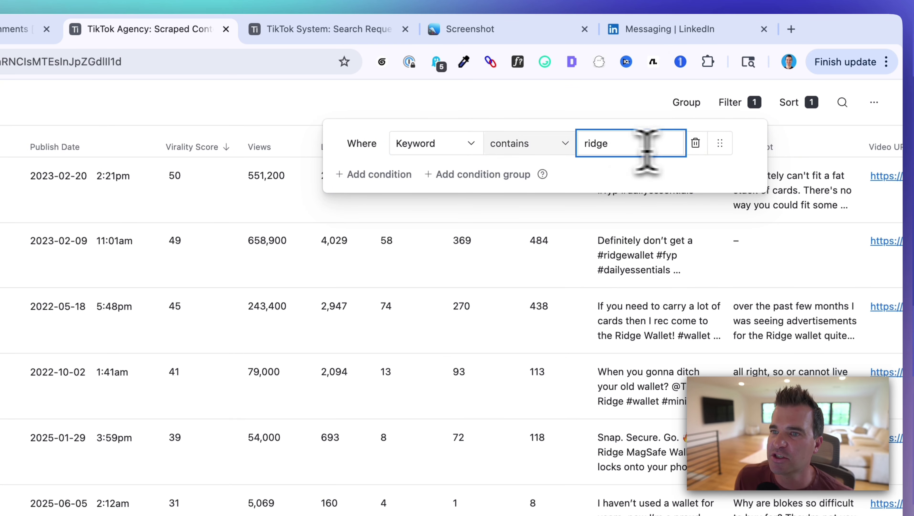
pyautogui.click(213, 122)
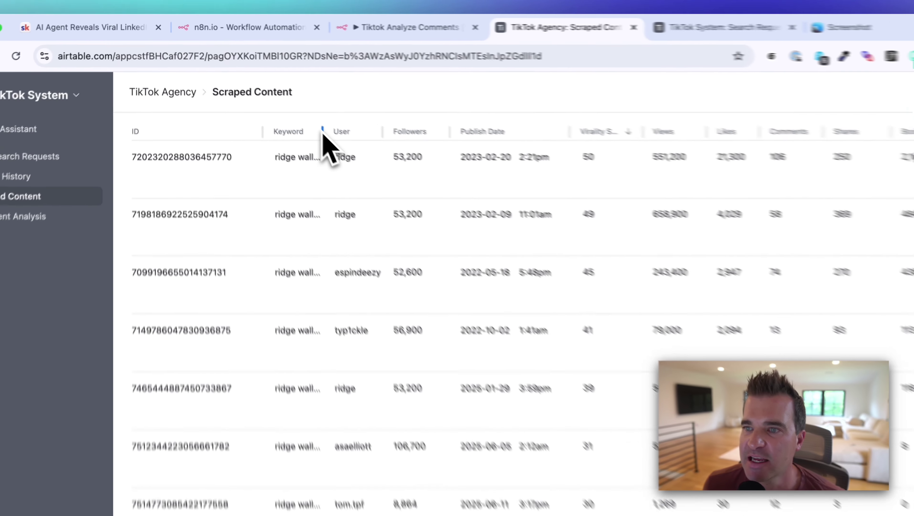
pyautogui.moveTo(273, 95); pyautogui.dragTo(293, 96)
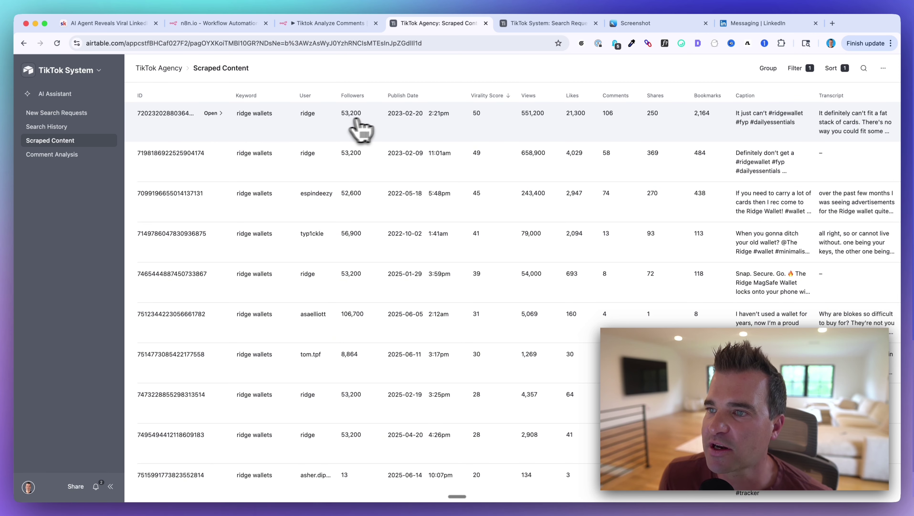
# Step: Review the metrics, captions and links of the ridge wallets videos, and preview the first video's cover image
pyautogui.hscroll(5, 419, 127)
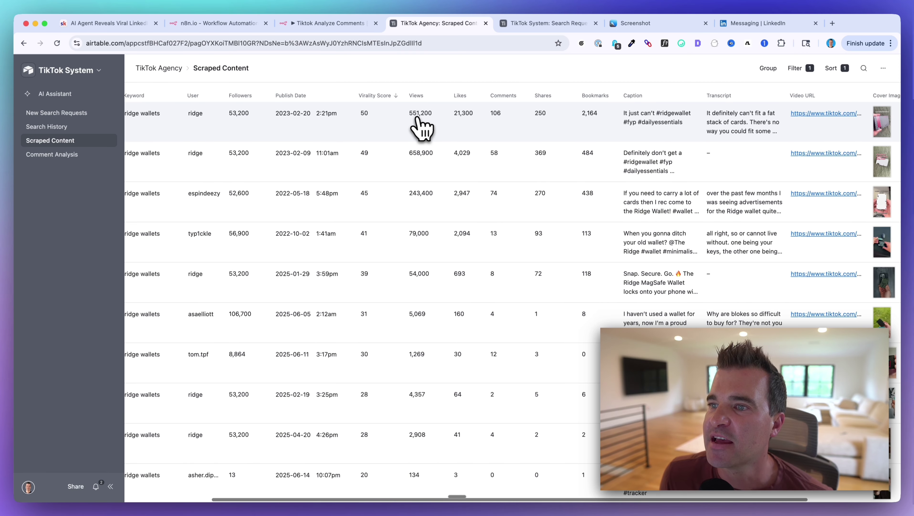
pyautogui.hscroll(3, 364, 130)
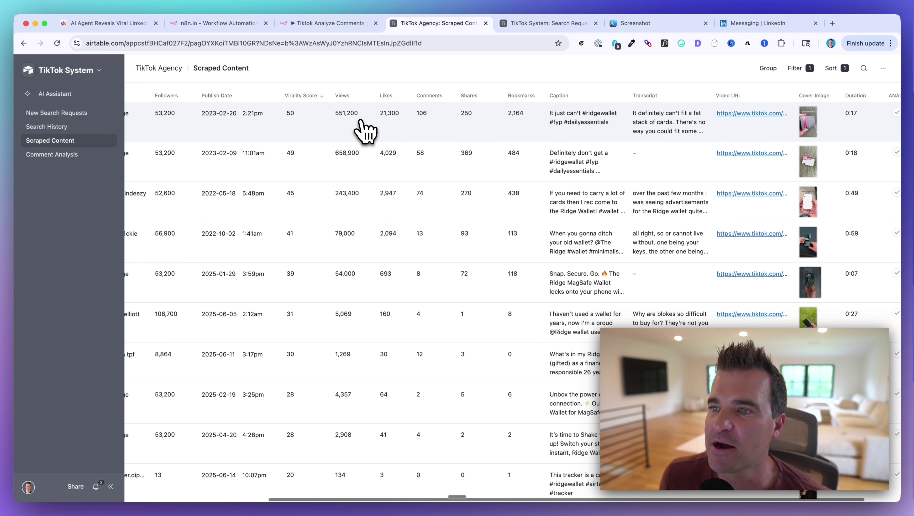
pyautogui.hscroll(2, 365, 130)
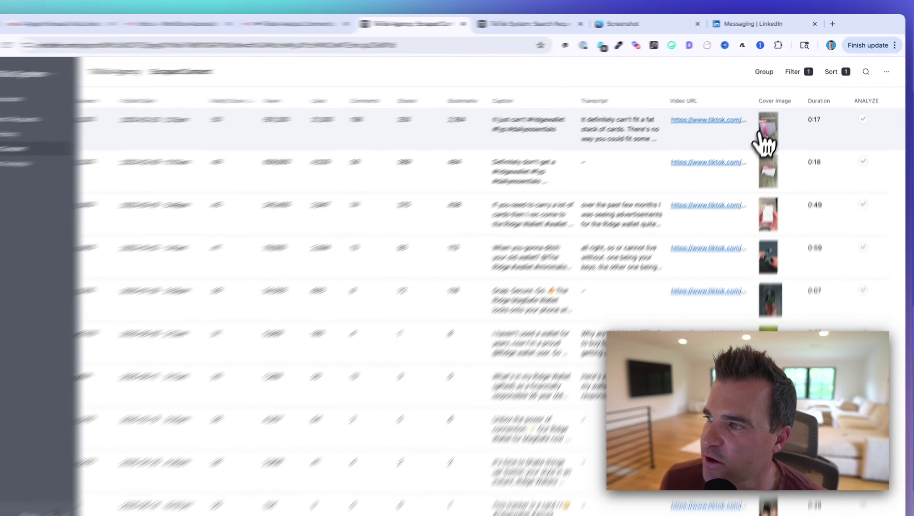
pyautogui.click(770, 125)
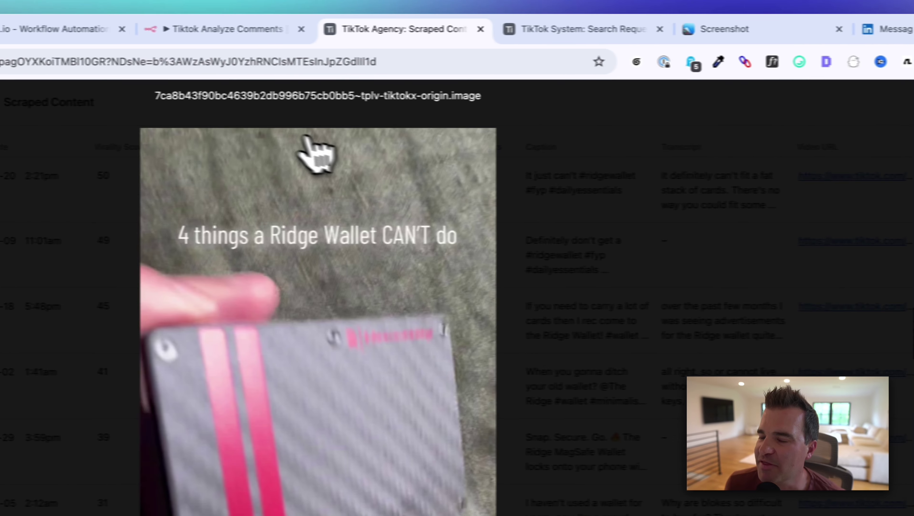
pyautogui.press('Escape')
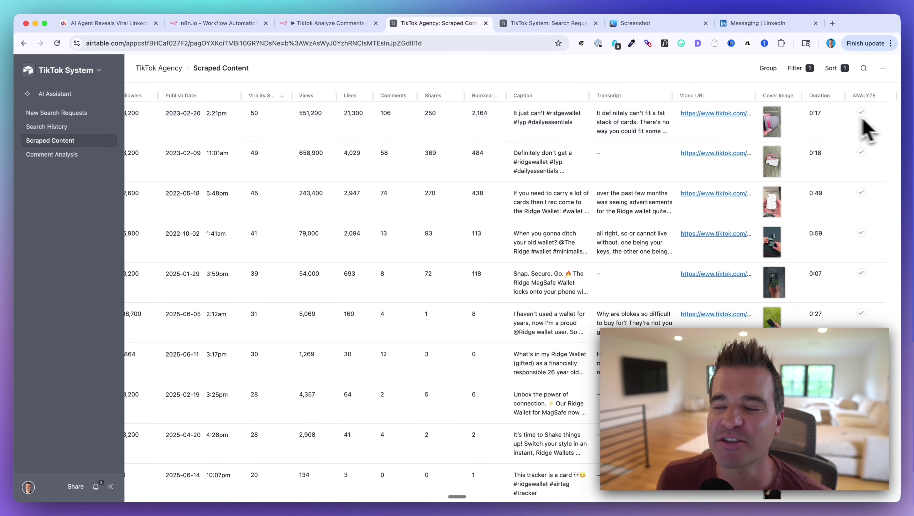
pyautogui.hscroll(-6, 555, 147)
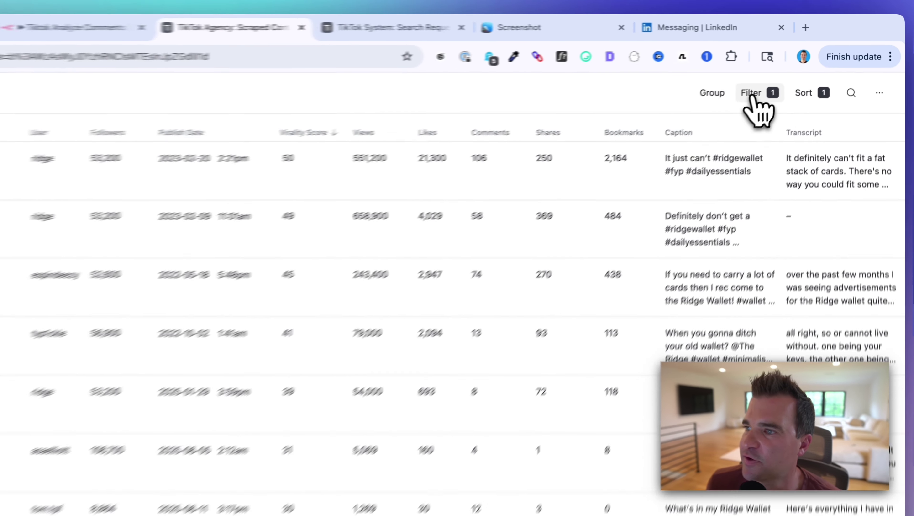
# Step: Add a second filter condition to Scraped Content requiring Views ≥ 10000
pyautogui.click(753, 94)
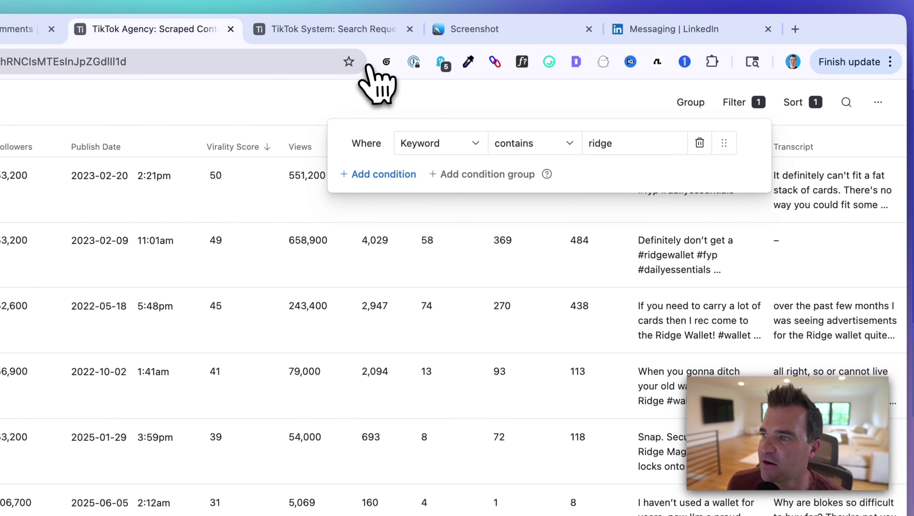
pyautogui.click(382, 175)
pyautogui.click(434, 177)
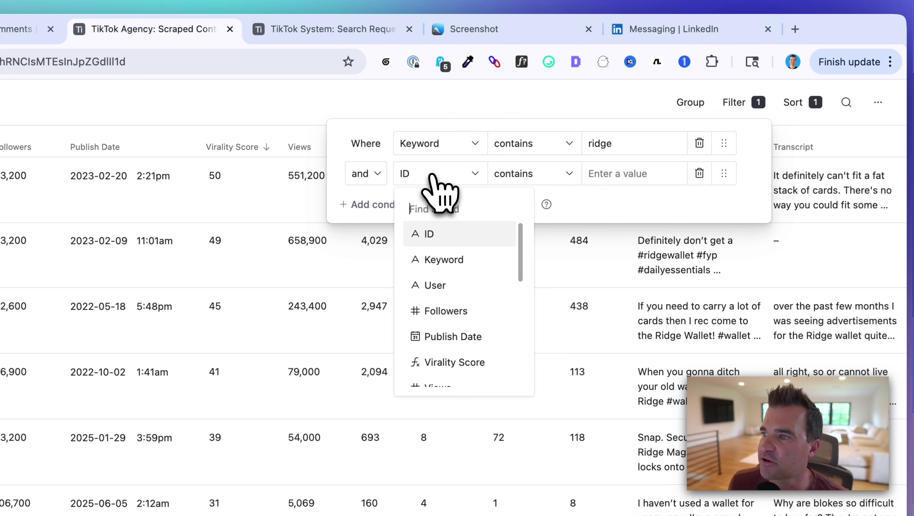
pyautogui.click(440, 387)
pyautogui.click(535, 174)
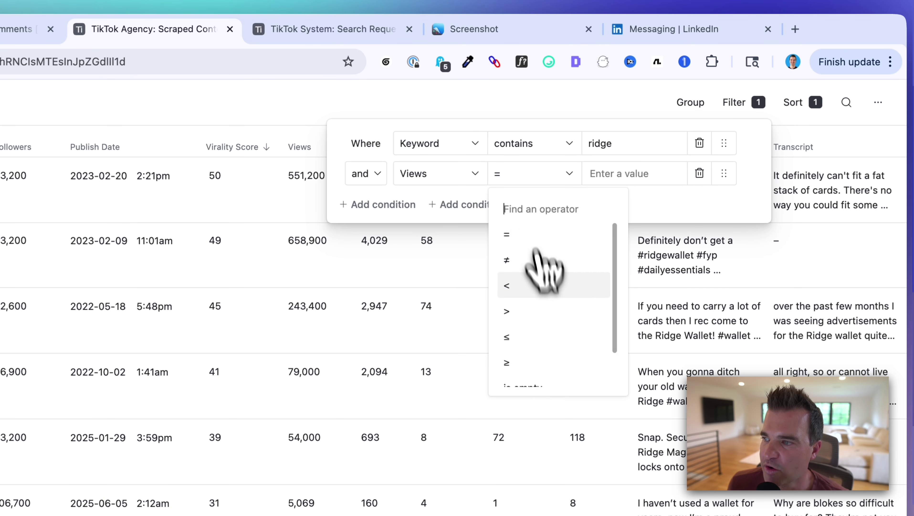
pyautogui.scroll(-2, 543, 271)
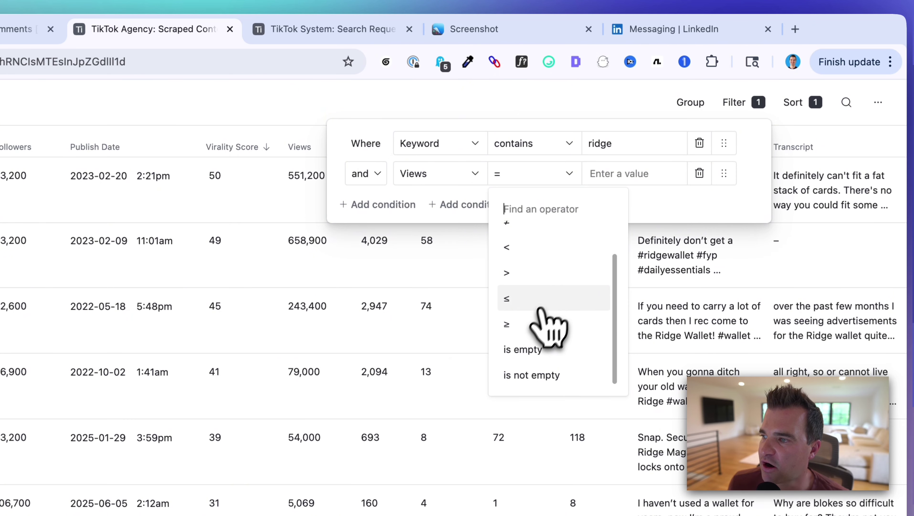
pyautogui.click(544, 323)
pyautogui.click(597, 173)
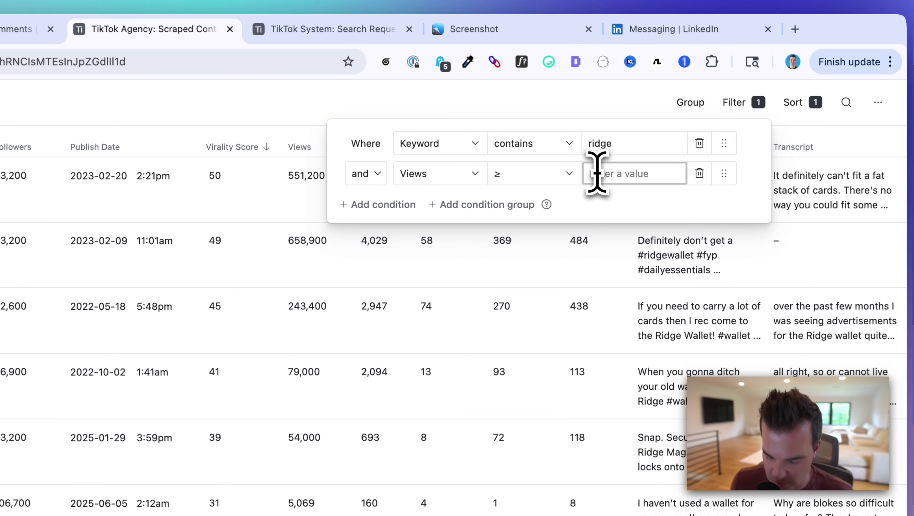
pyautogui.write('10000')
pyautogui.click(323, 101)
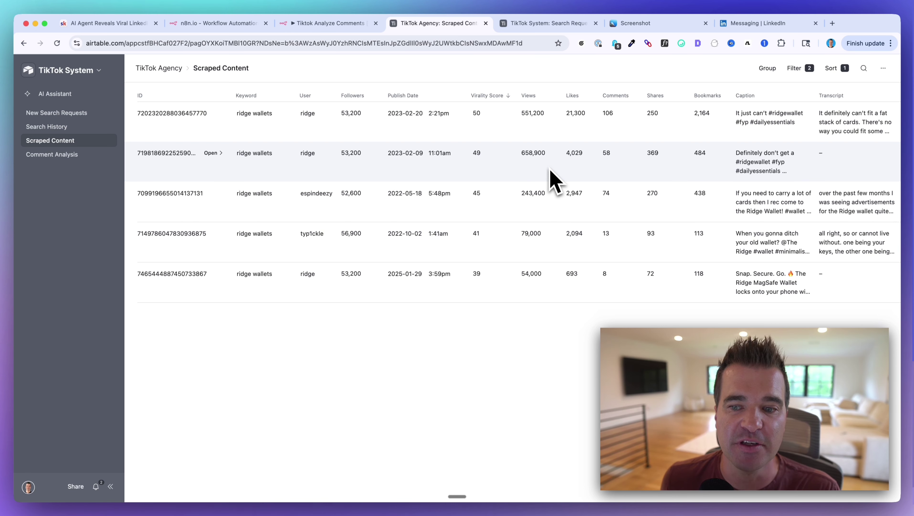
# Step: View the screenshot of the post asking for an AI agent that sends viral TikToks to Slack, and return to Scraped Content
pyautogui.click(646, 23)
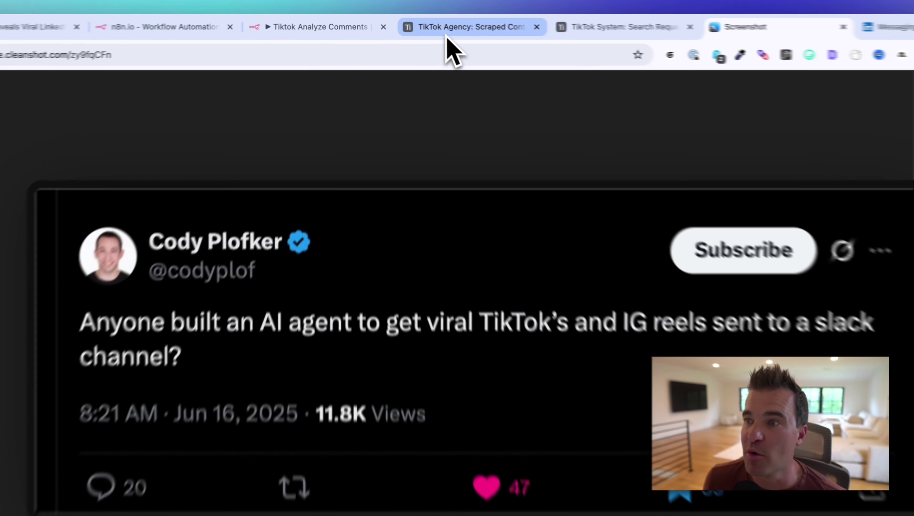
pyautogui.click(421, 26)
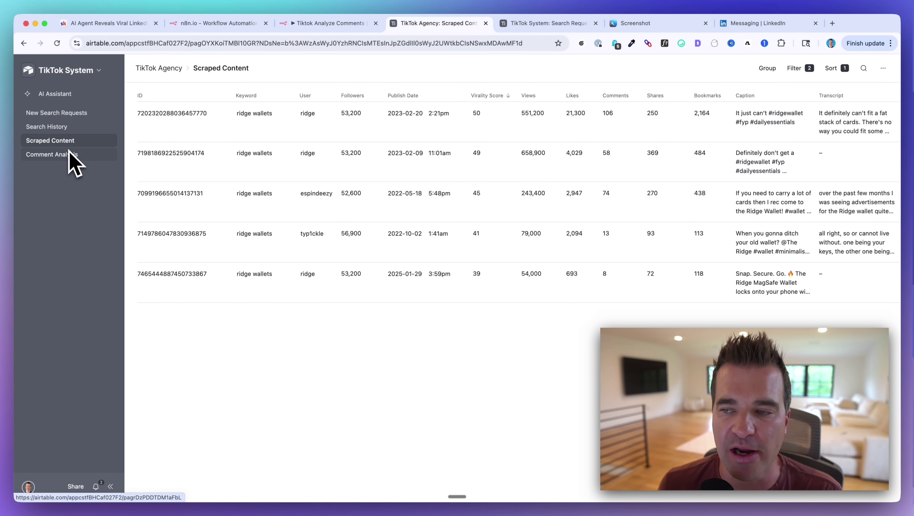
# Step: Run ANALYZE on the first filtered ridge wallets video and open the Comment Analysis page
pyautogui.hscroll(5, 236, 176)
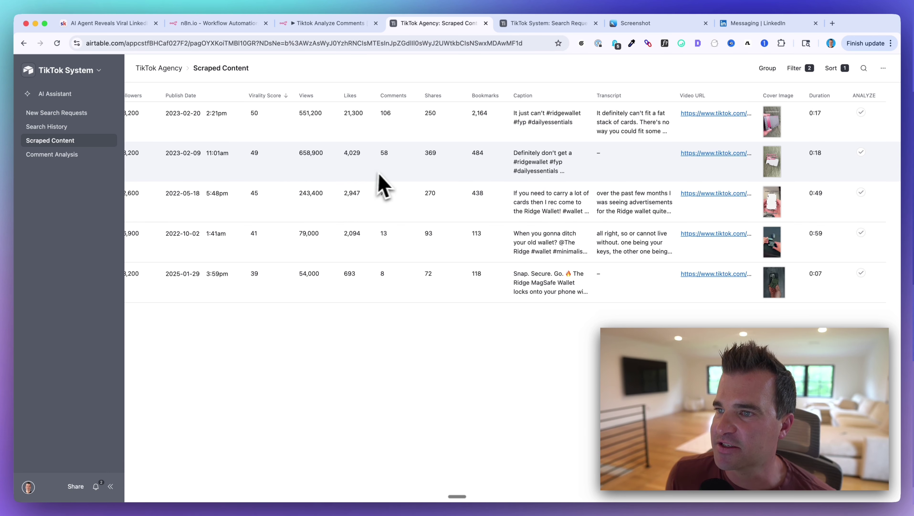
pyautogui.hscroll(-5, 383, 181)
pyautogui.hscroll(5, 365, 175)
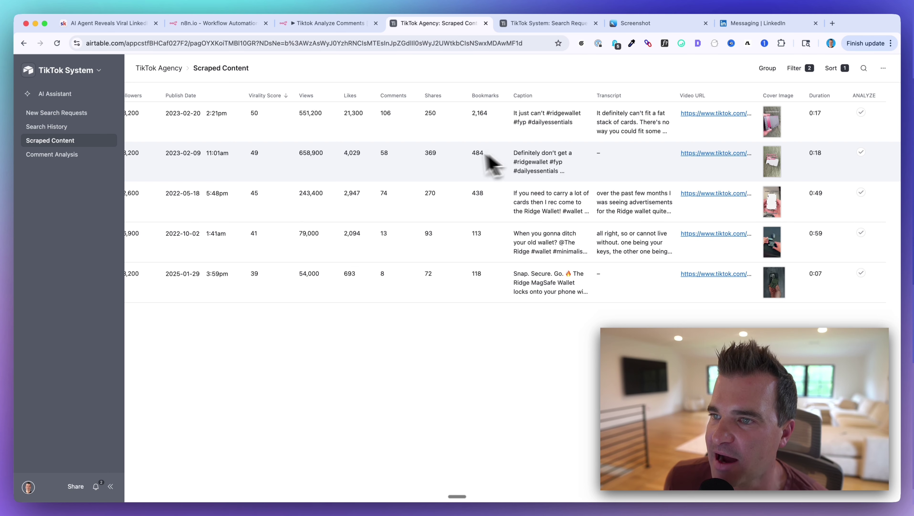
pyautogui.hscroll(-5, 490, 160)
pyautogui.hscroll(5, 536, 143)
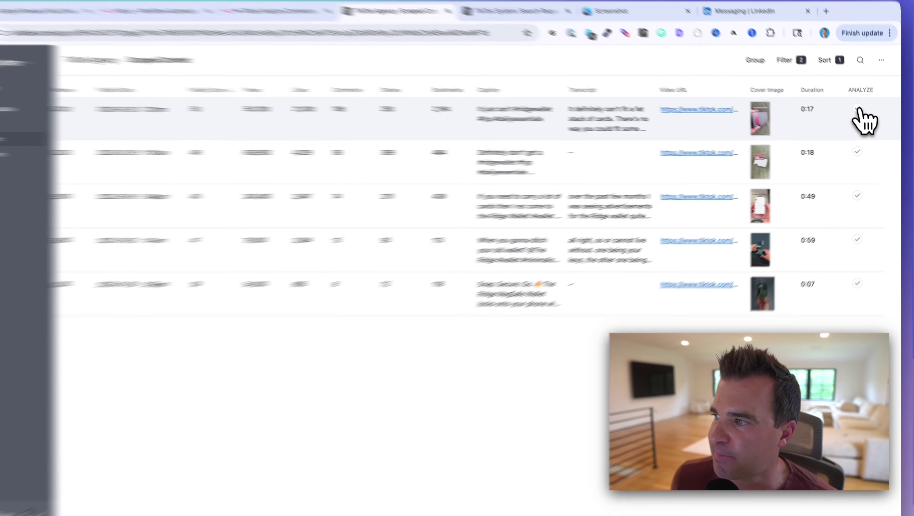
pyautogui.click(861, 112)
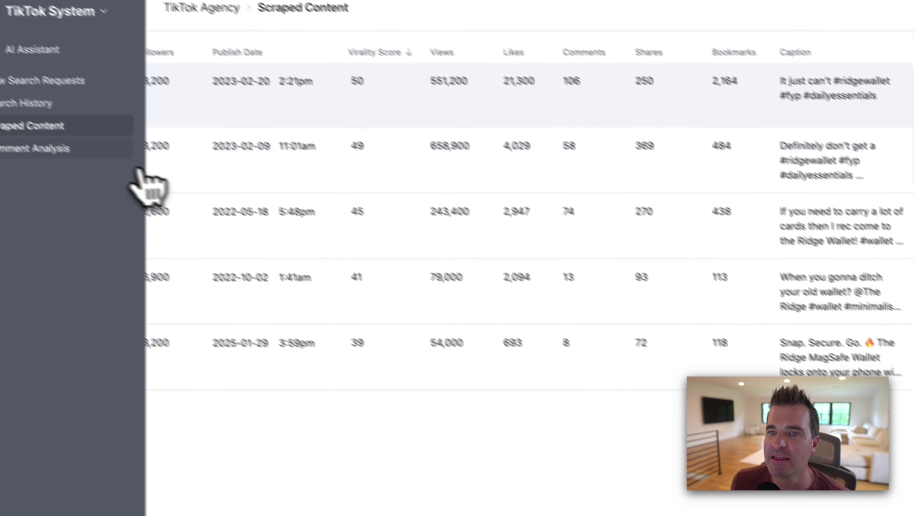
pyautogui.click(78, 191)
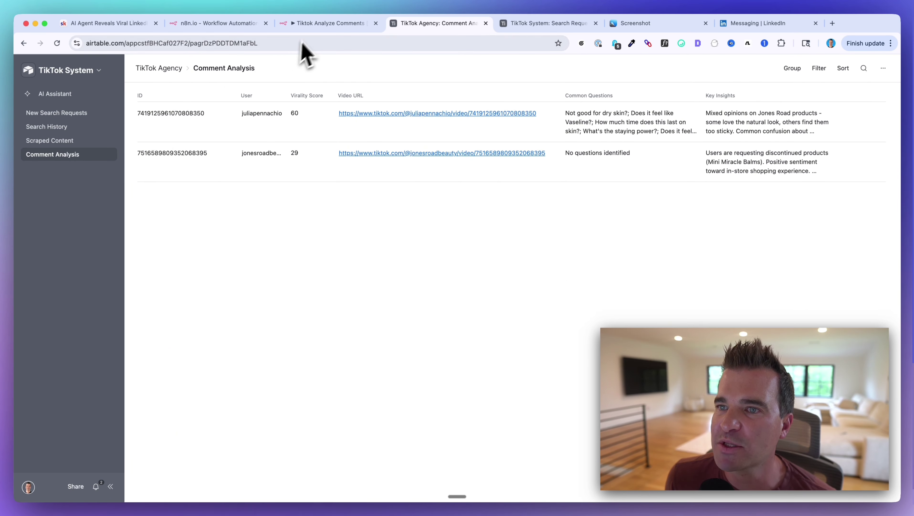
# Step: Switch to n8n and examine the latest execution of the Tiktok Analyze Comments [Apify + Airtable] workflow from webhook to record update
pyautogui.click(326, 23)
pyautogui.hscroll(-4, 363, 155)
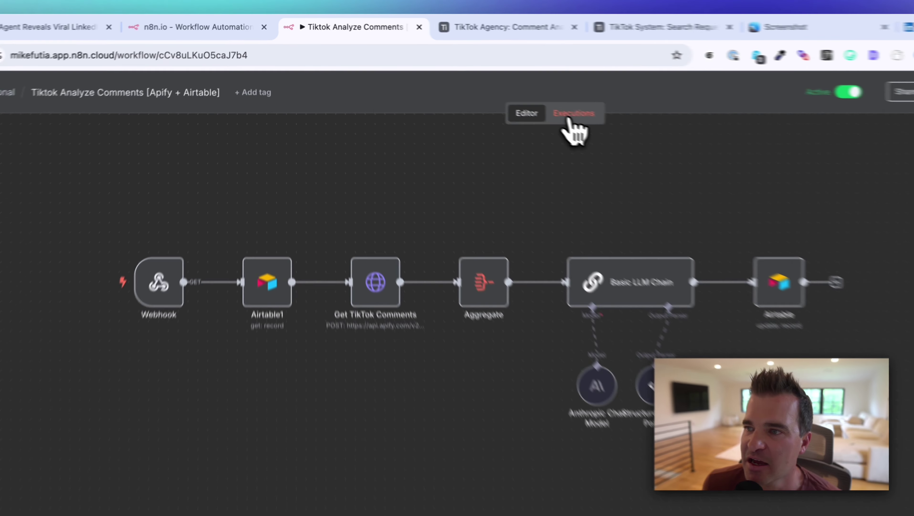
pyautogui.click(484, 85)
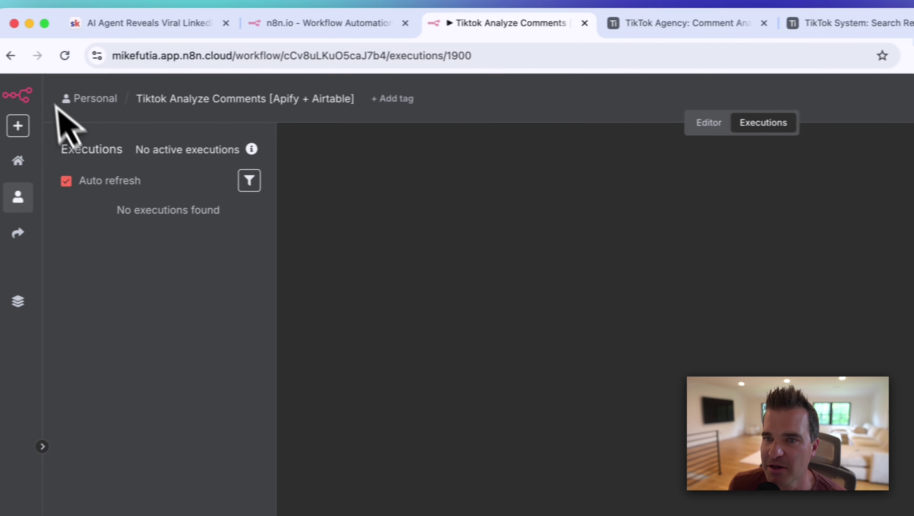
pyautogui.click(82, 54)
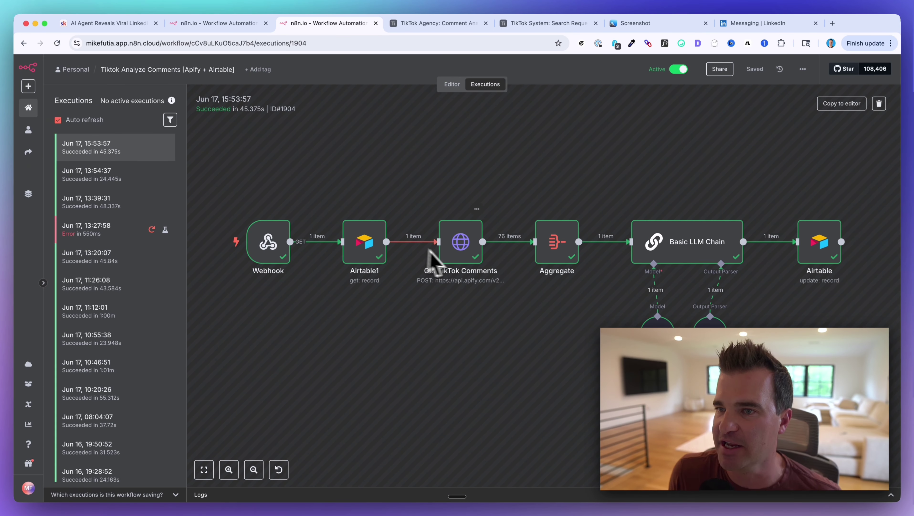
pyautogui.hscroll(5, 491, 291)
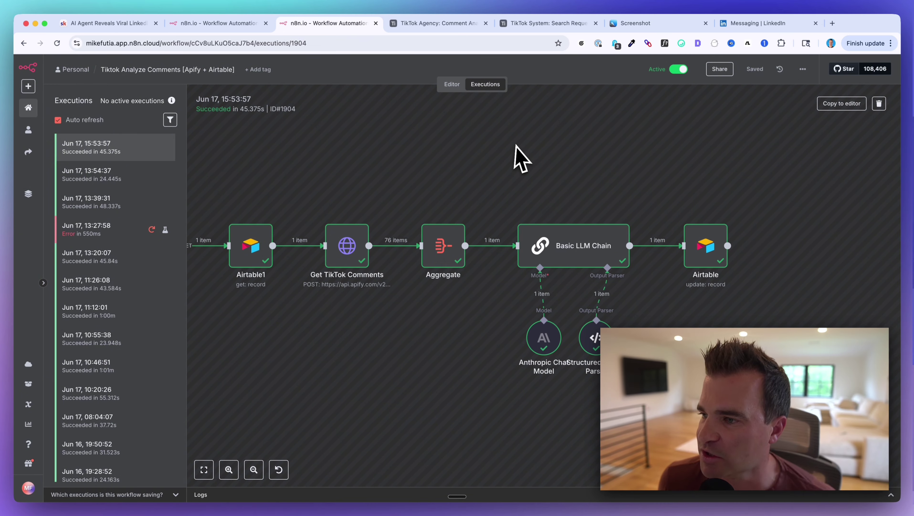
pyautogui.hscroll(-3, 552, 202)
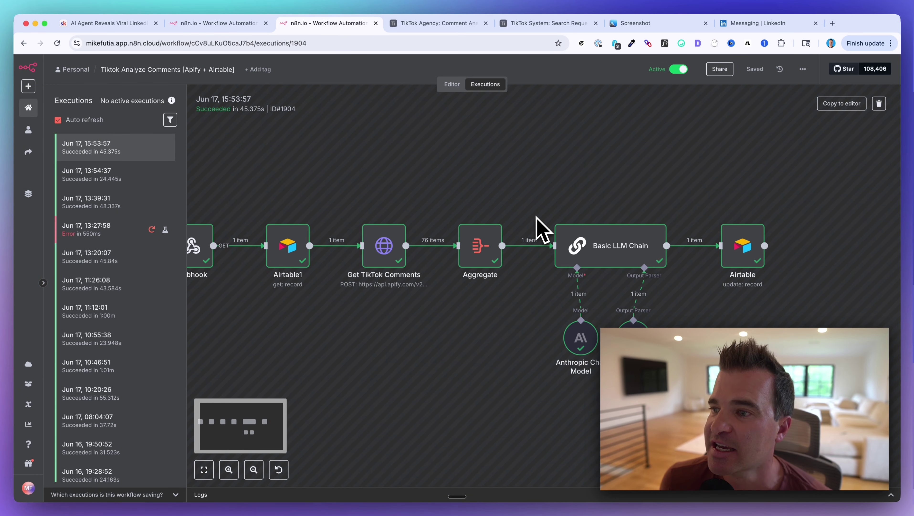
pyautogui.hscroll(-1, 541, 229)
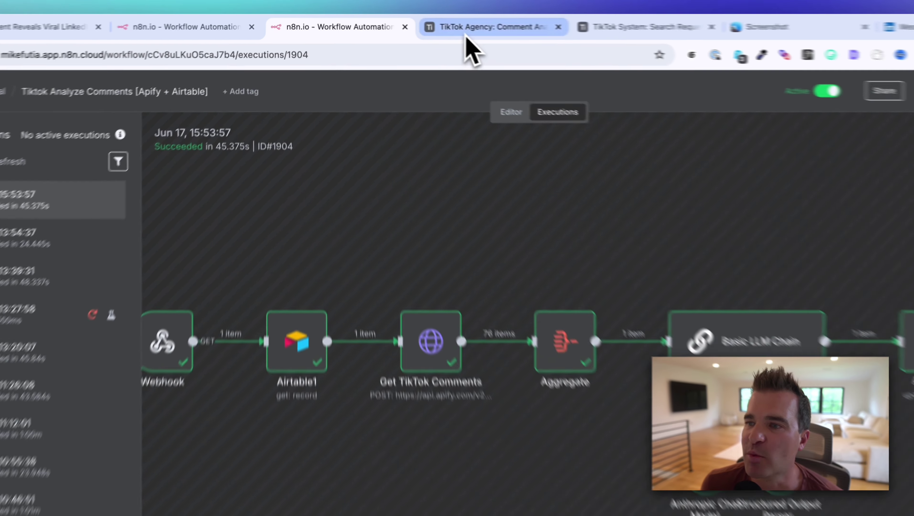
# Step: Return to Airtable and open the ridge video's Comment Analysis record to read its Common Questions and Key Insights
pyautogui.click(439, 23)
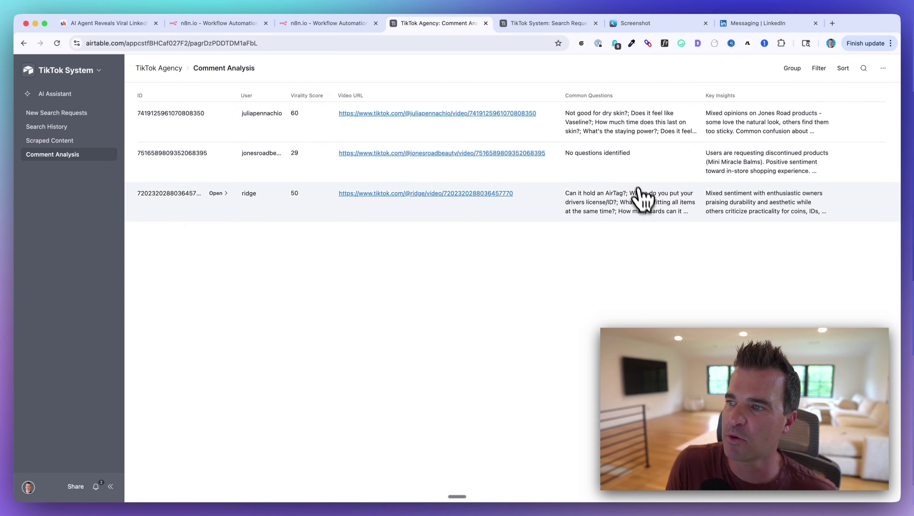
pyautogui.click(643, 203)
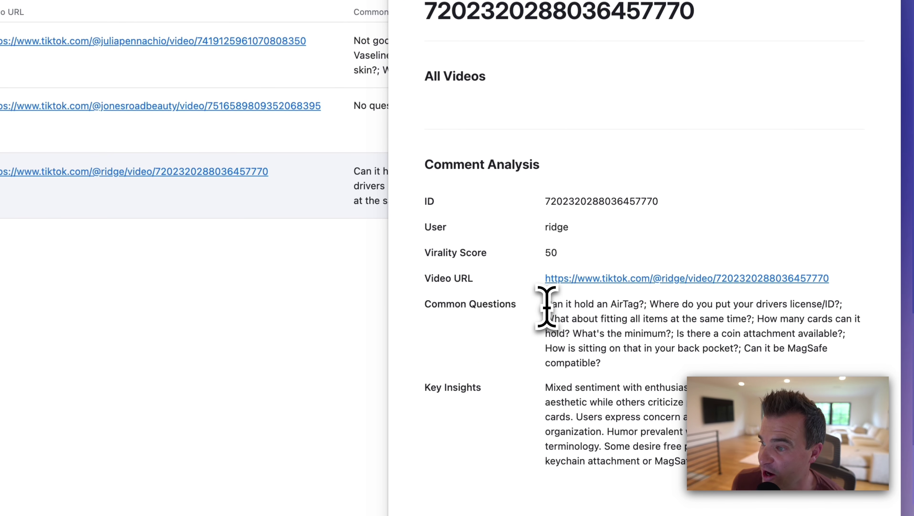
# Step: Read through the Common Questions in the ridge video's Comment Analysis record
pyautogui.moveTo(557, 306); pyautogui.dragTo(837, 305)
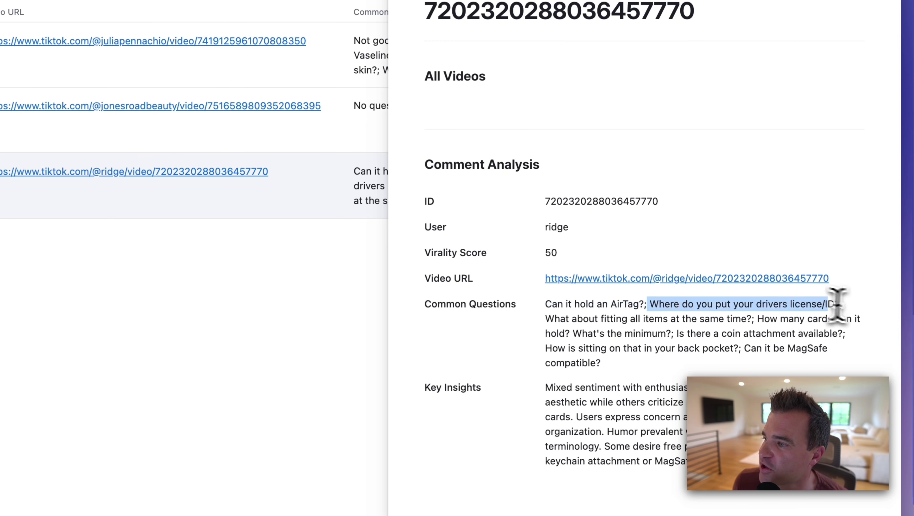
pyautogui.moveTo(554, 318); pyautogui.dragTo(634, 333)
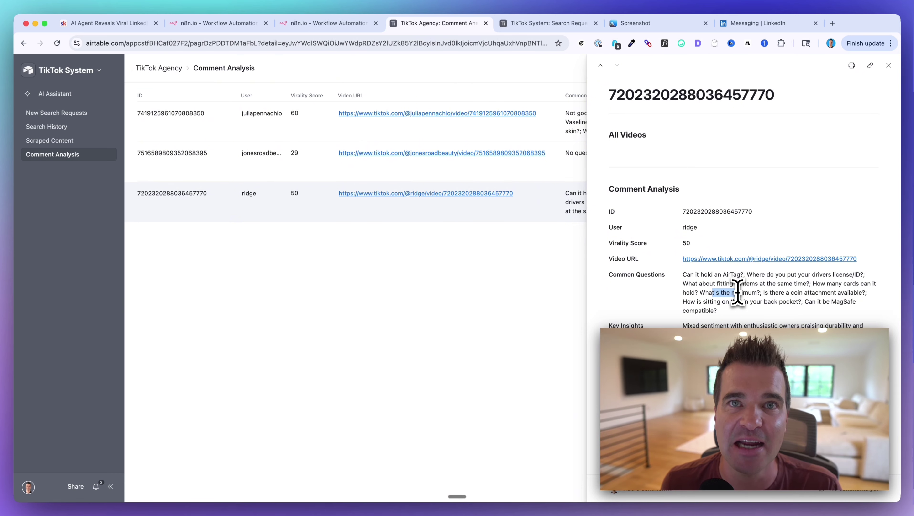
pyautogui.click(607, 321)
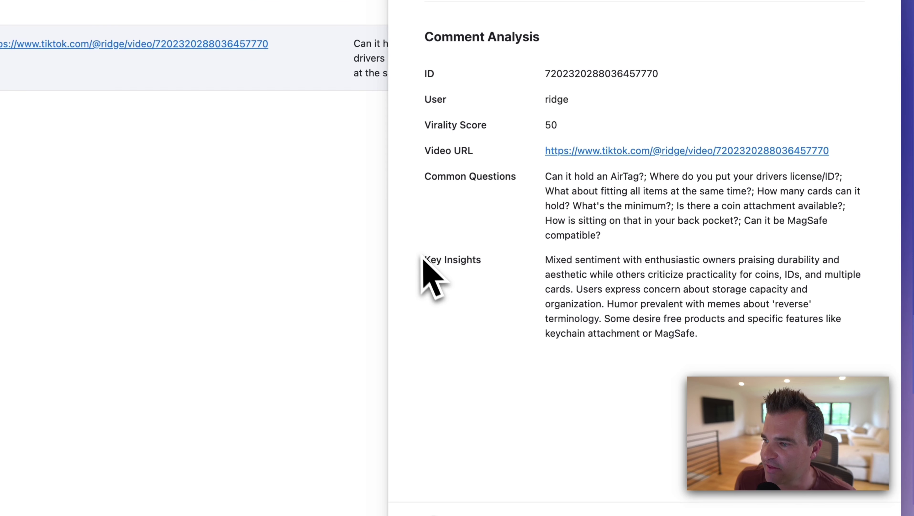
# Step: Read the opening of the record's Key Insights, covering owner sentiment on durability, aesthetic and practicality
pyautogui.moveTo(424, 257); pyautogui.dragTo(479, 263)
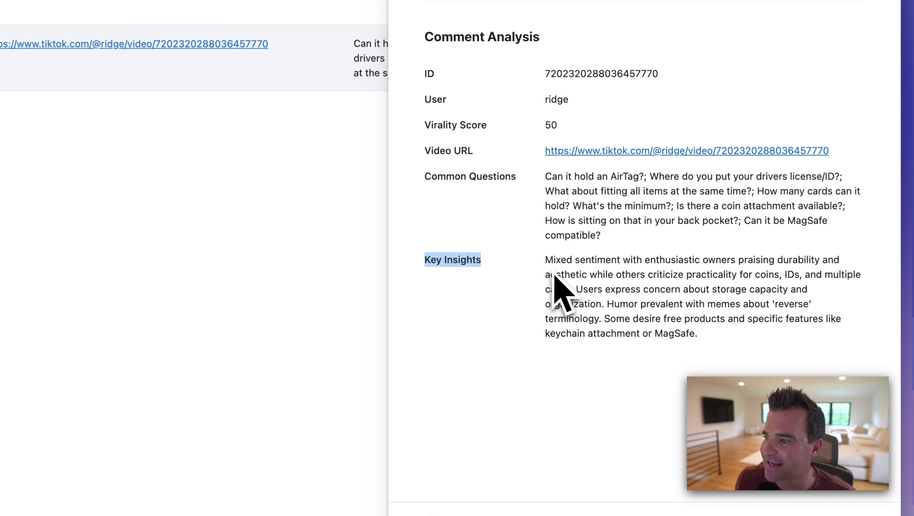
pyautogui.click(546, 266)
pyautogui.moveTo(547, 266); pyautogui.dragTo(750, 369)
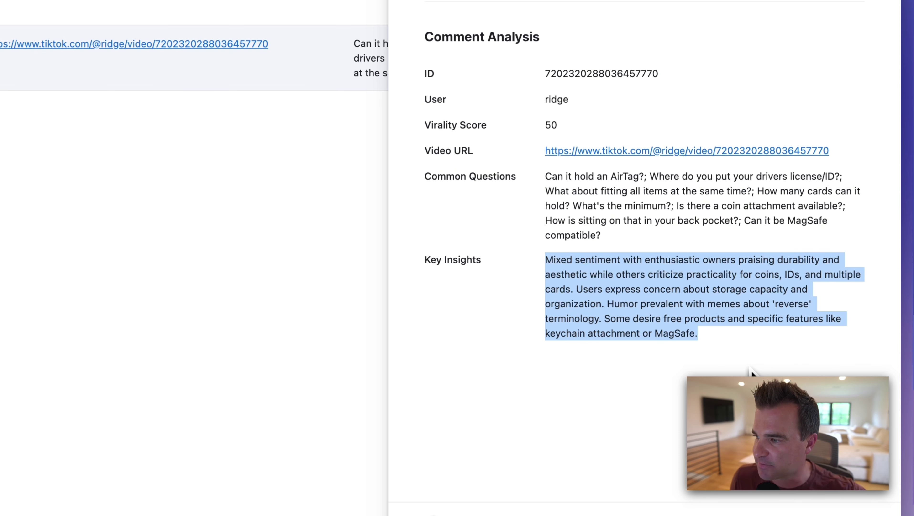
pyautogui.click(621, 276)
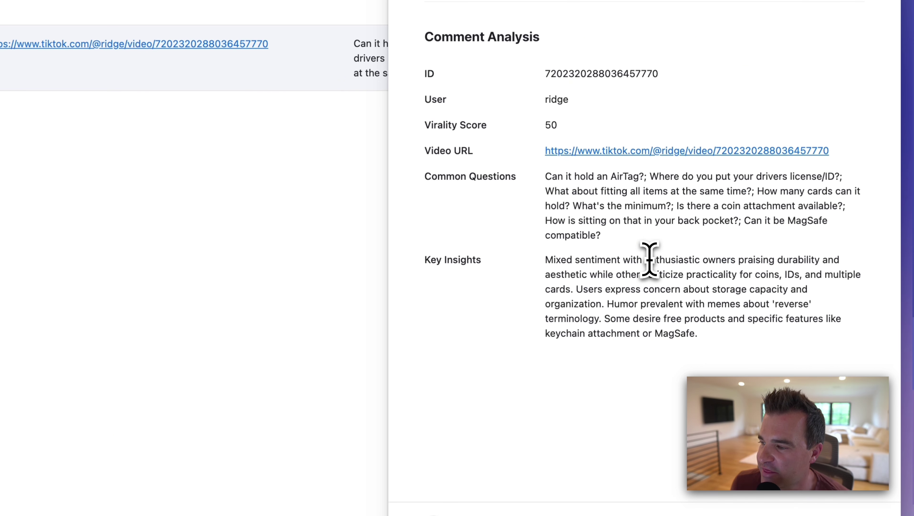
pyautogui.moveTo(650, 259); pyautogui.dragTo(781, 265)
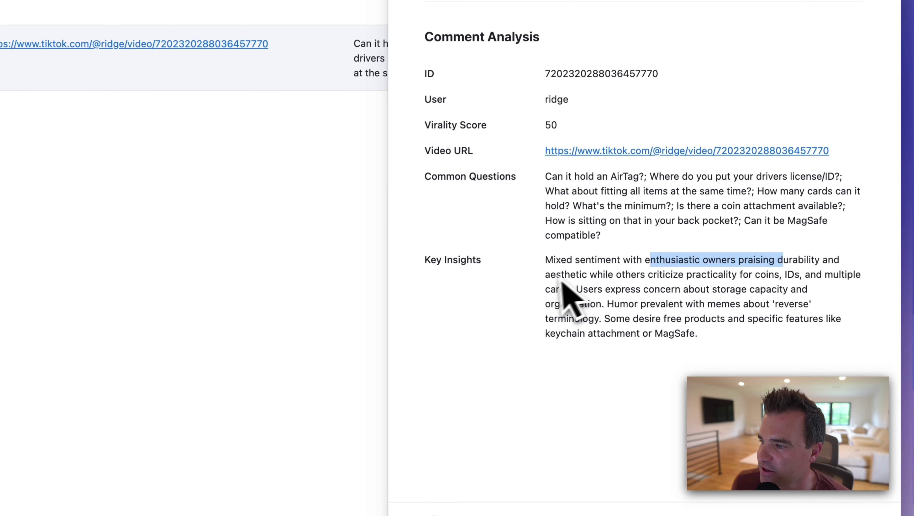
pyautogui.moveTo(545, 275); pyautogui.dragTo(723, 274)
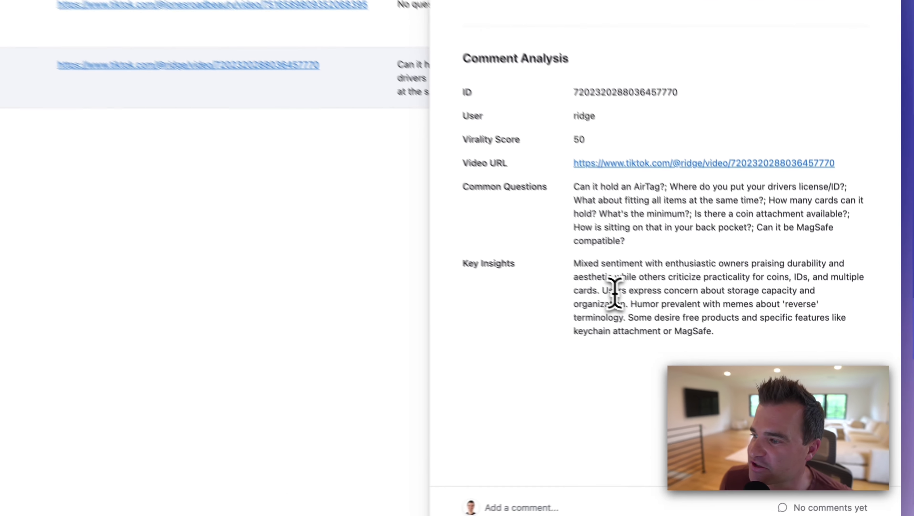
# Step: Read the remaining Key Insights on storage and desired features, and compare the MagSafe mention with the Common Questions
pyautogui.moveTo(708, 343); pyautogui.dragTo(781, 350)
pyautogui.moveTo(708, 289); pyautogui.dragTo(794, 291)
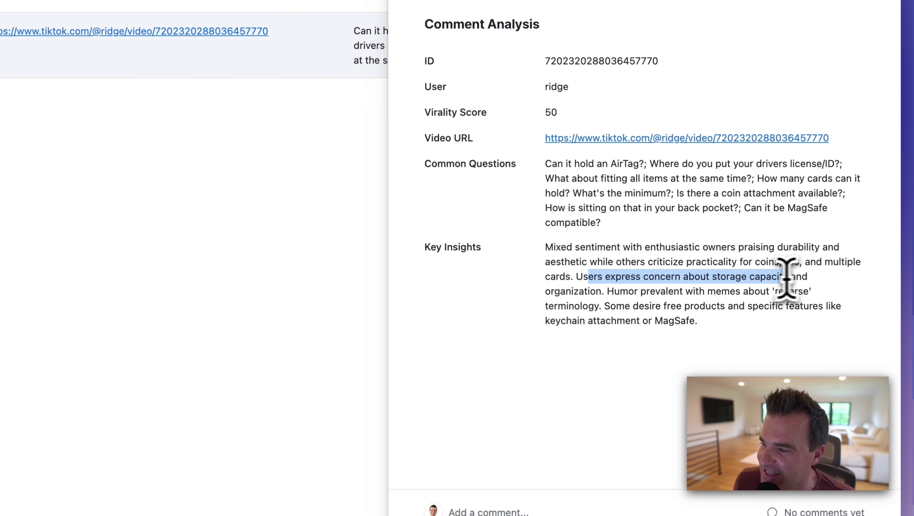
pyautogui.moveTo(557, 291); pyautogui.dragTo(841, 306)
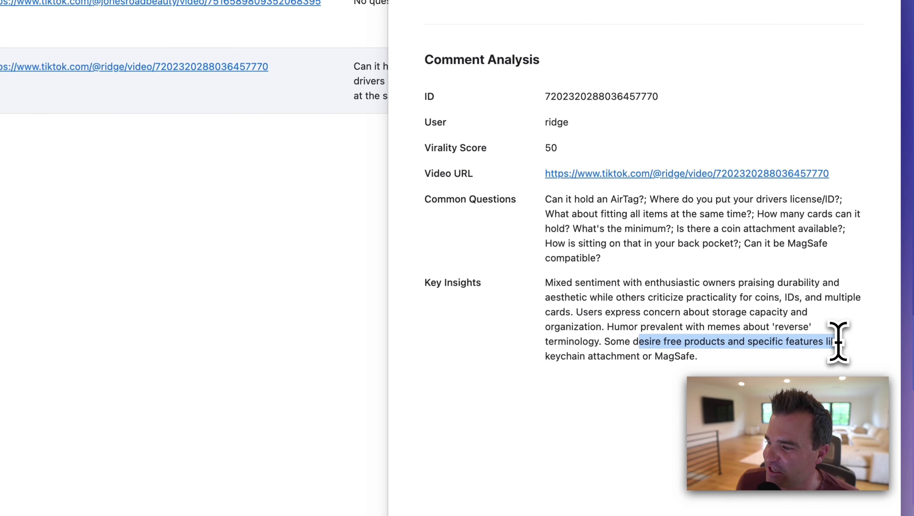
pyautogui.moveTo(839, 341); pyautogui.dragTo(841, 341)
pyautogui.moveTo(550, 355); pyautogui.dragTo(734, 366)
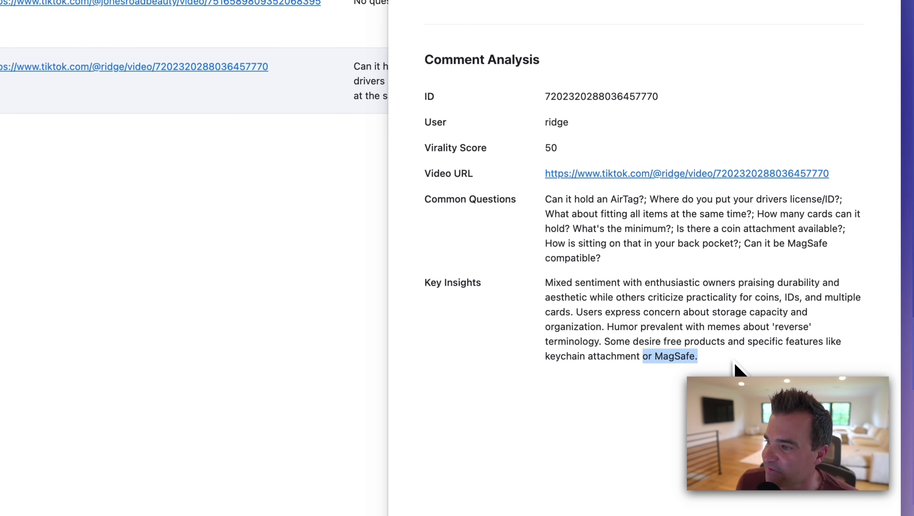
pyautogui.moveTo(655, 357); pyautogui.dragTo(718, 367)
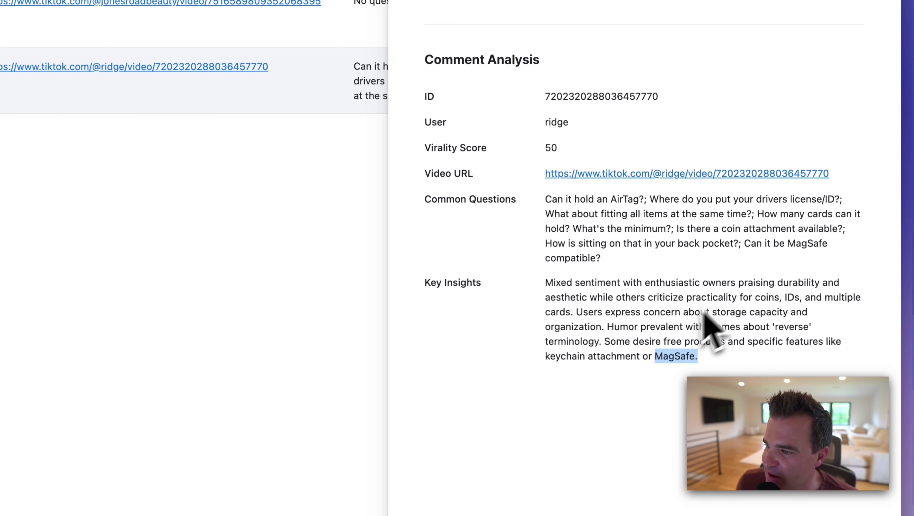
pyautogui.moveTo(788, 243); pyautogui.dragTo(827, 246)
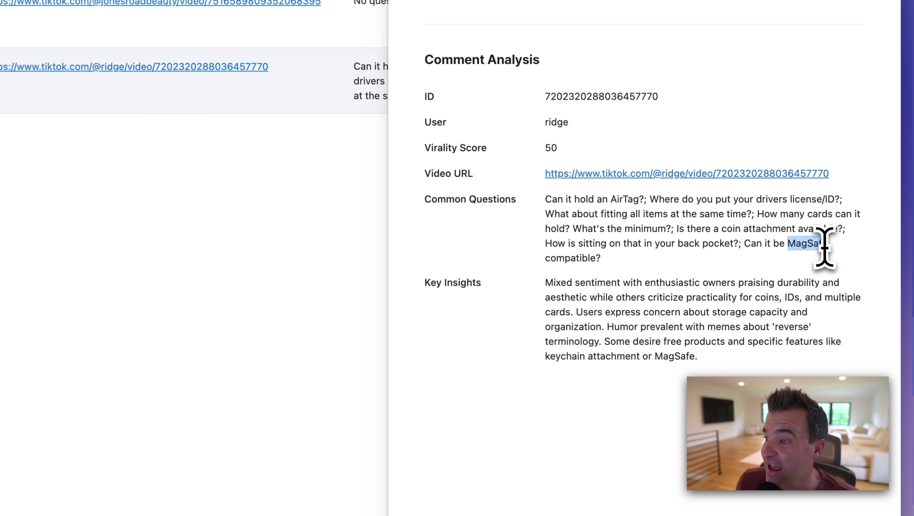
pyautogui.moveTo(558, 199); pyautogui.dragTo(649, 203)
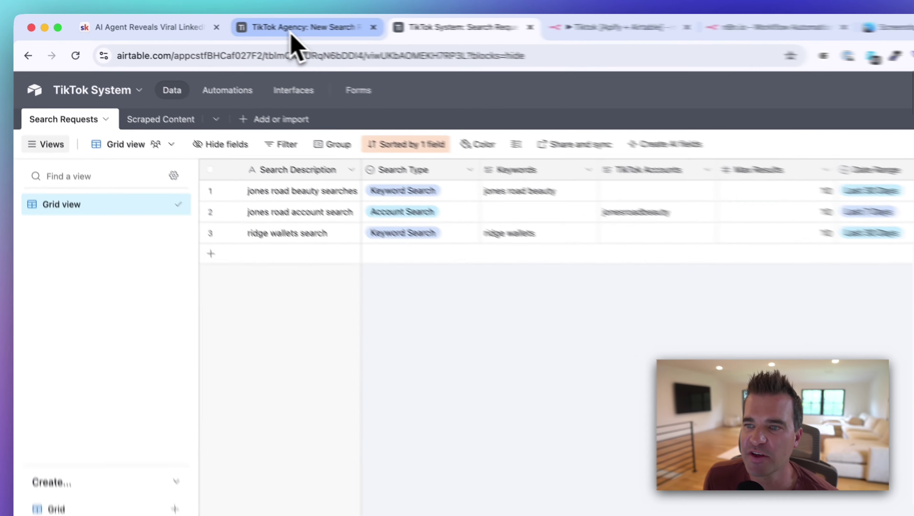
# Step: Compare the published TikTok Agency interface with the TikTok System base, view its interface editor, and return to the base's data
pyautogui.click(213, 23)
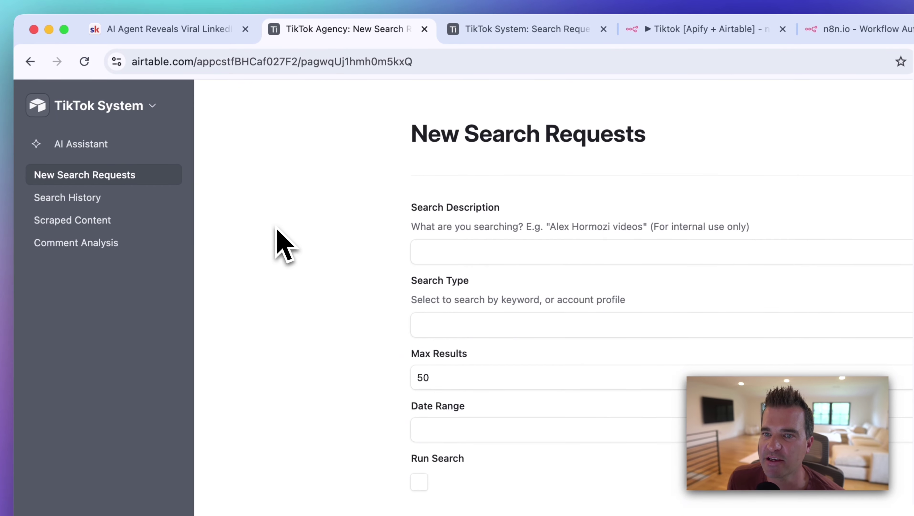
pyautogui.click(154, 105)
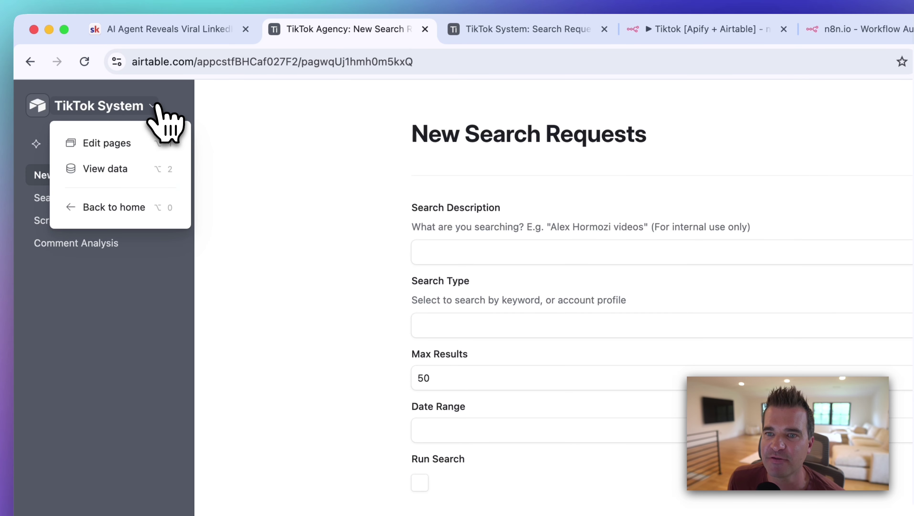
pyautogui.click(515, 36)
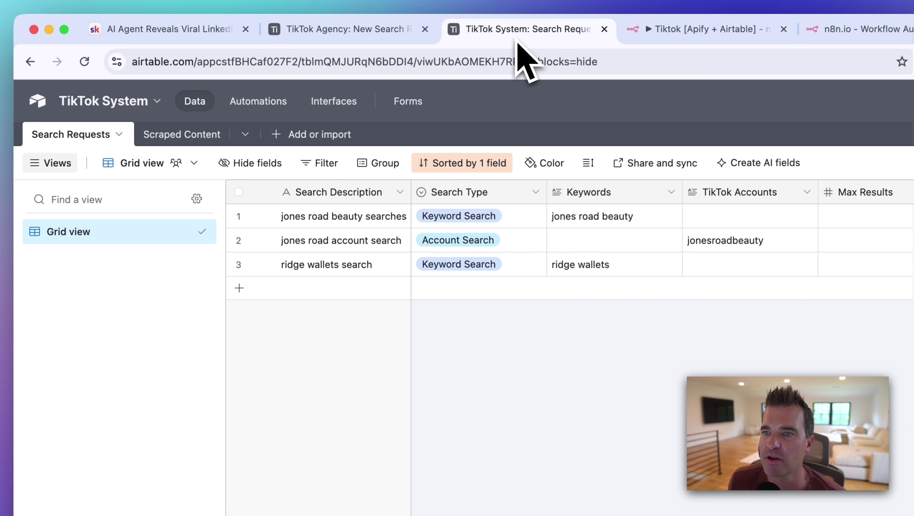
pyautogui.click(345, 106)
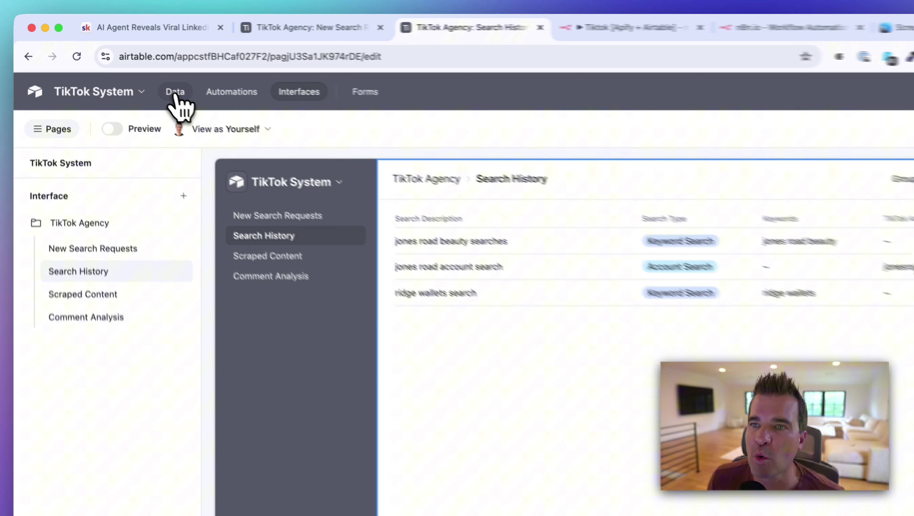
pyautogui.click(124, 67)
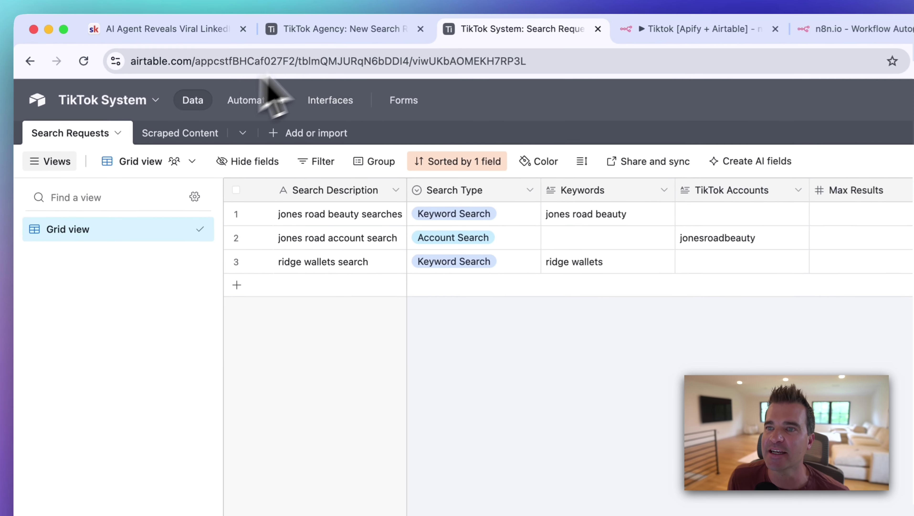
# Step: Look over the New Search Requests form's Search Type field, and check the Keywords and TikTok Accounts columns in the Search Requests table
pyautogui.click(213, 24)
pyautogui.click(316, 302)
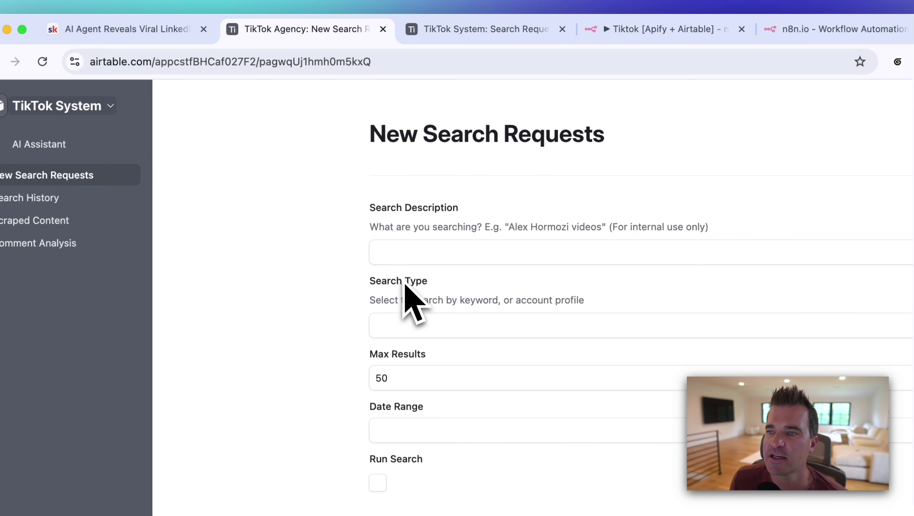
pyautogui.click(406, 327)
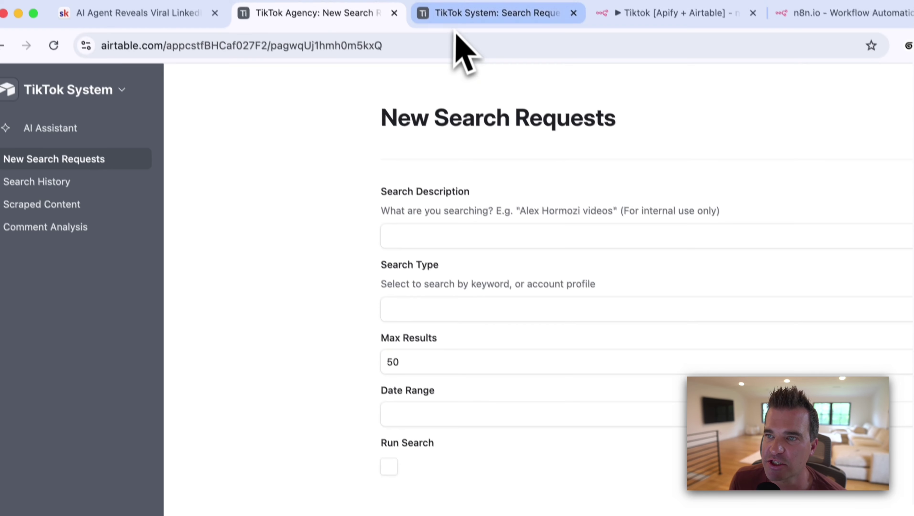
pyautogui.click(456, 16)
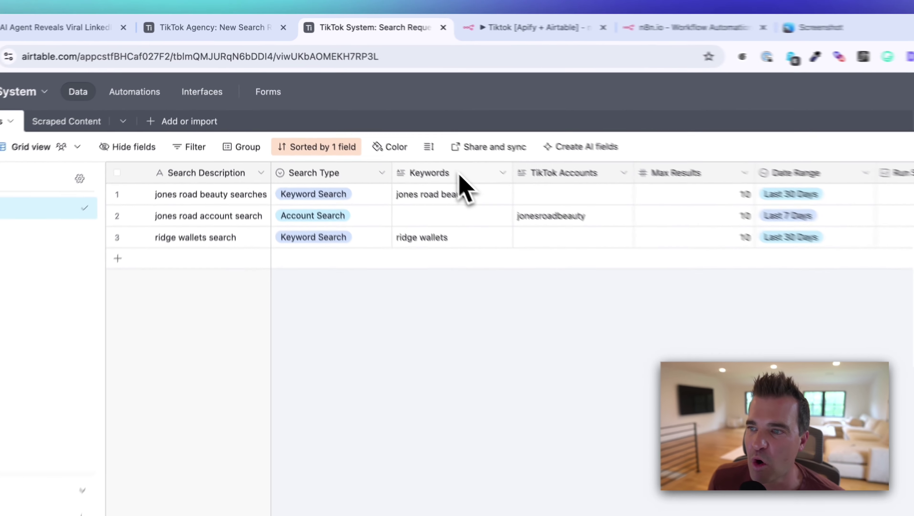
pyautogui.click(393, 131)
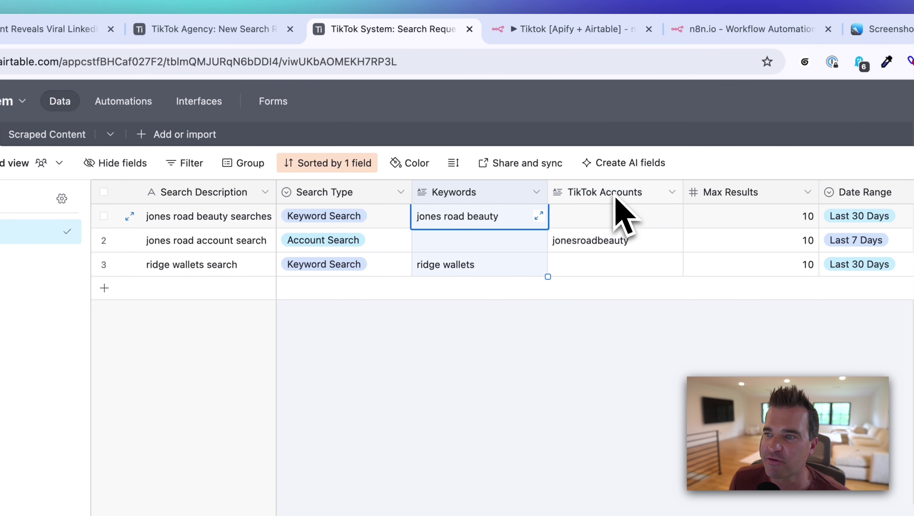
# Step: Set the Search Type to Keyword Search in the New Search Requests form to bring up the Keyword field
pyautogui.click(173, 28)
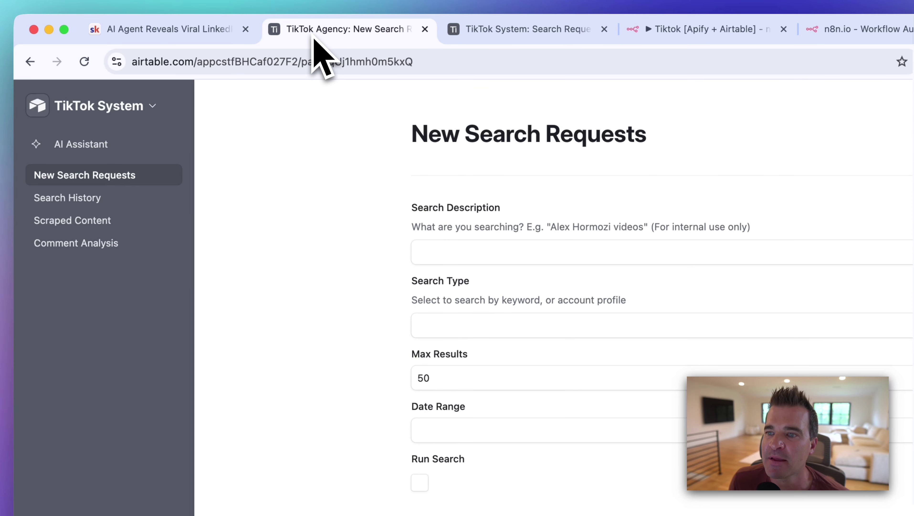
pyautogui.click(468, 327)
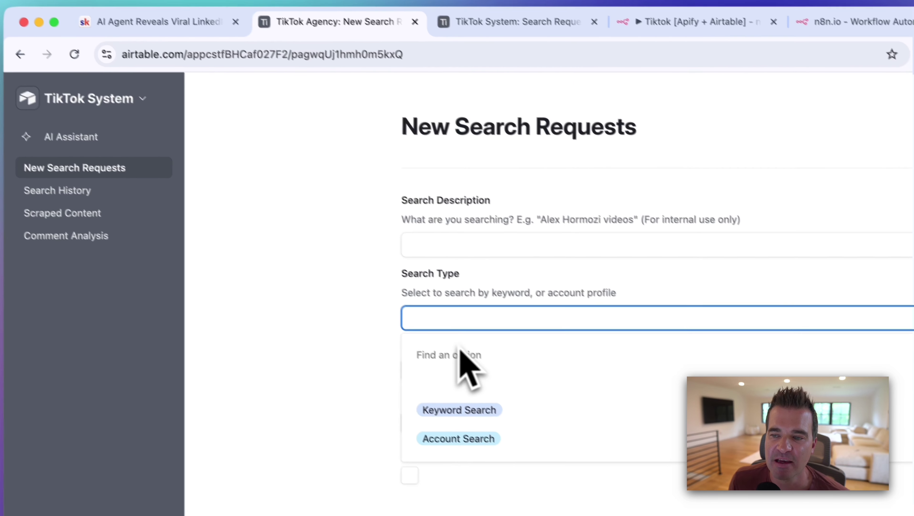
pyautogui.click(472, 417)
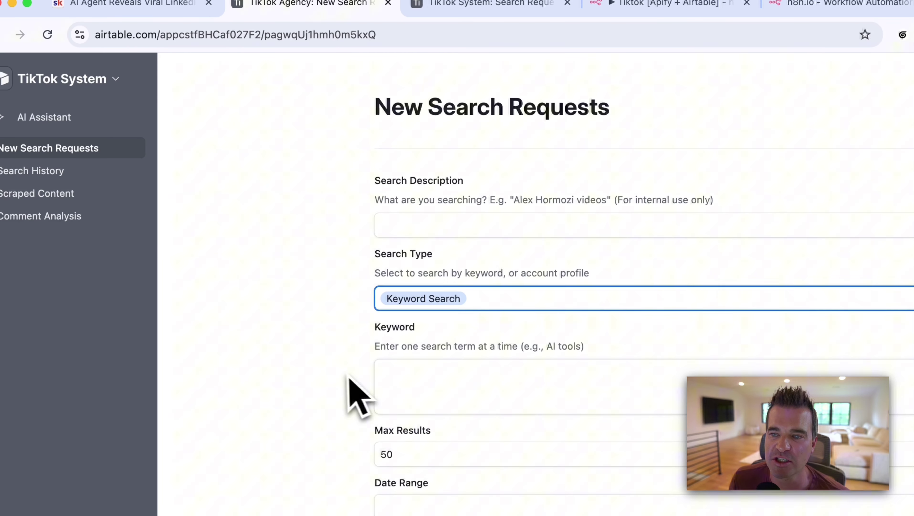
pyautogui.click(343, 373)
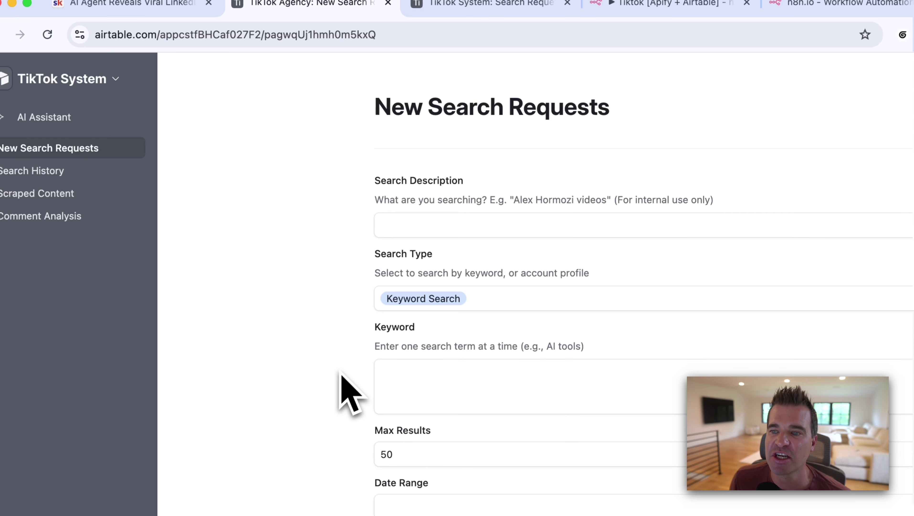
# Step: Select the Keywords column and the TikTok Accounts column in the Search Requests table to compare them with the form fields
pyautogui.click(469, 4)
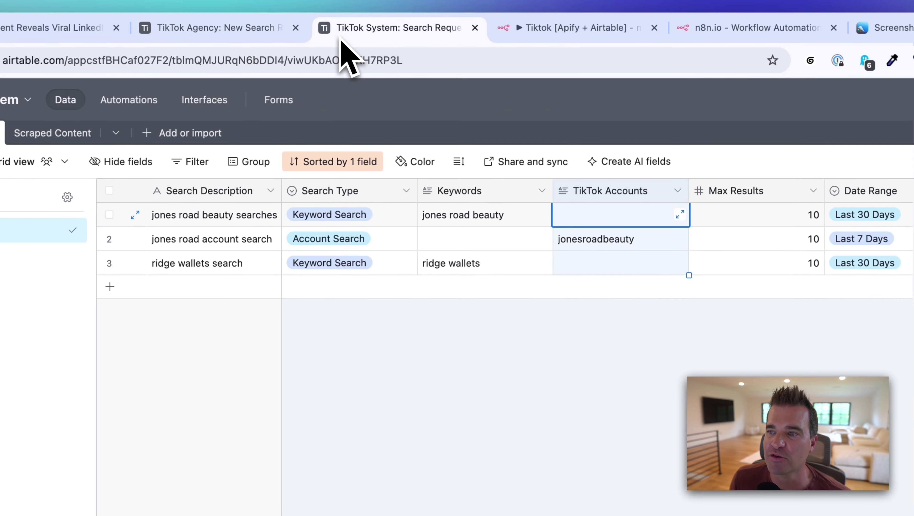
pyautogui.click(465, 193)
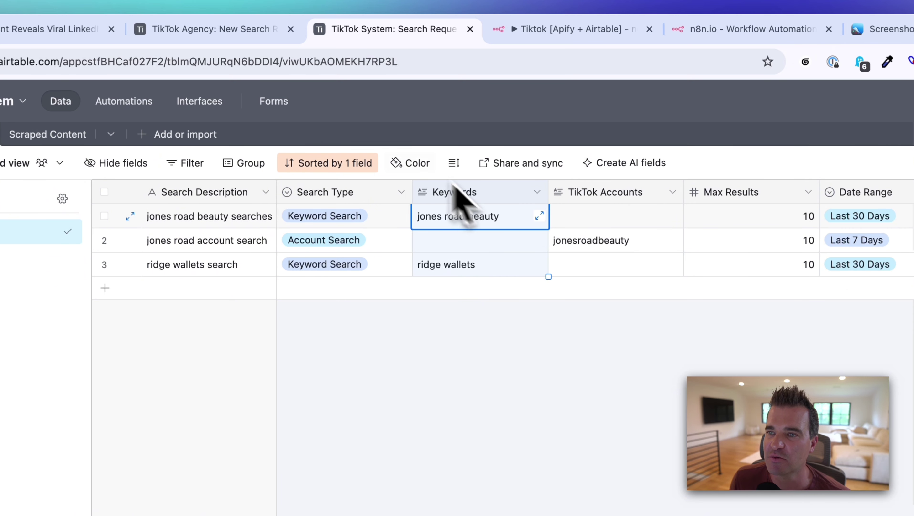
pyautogui.click(612, 197)
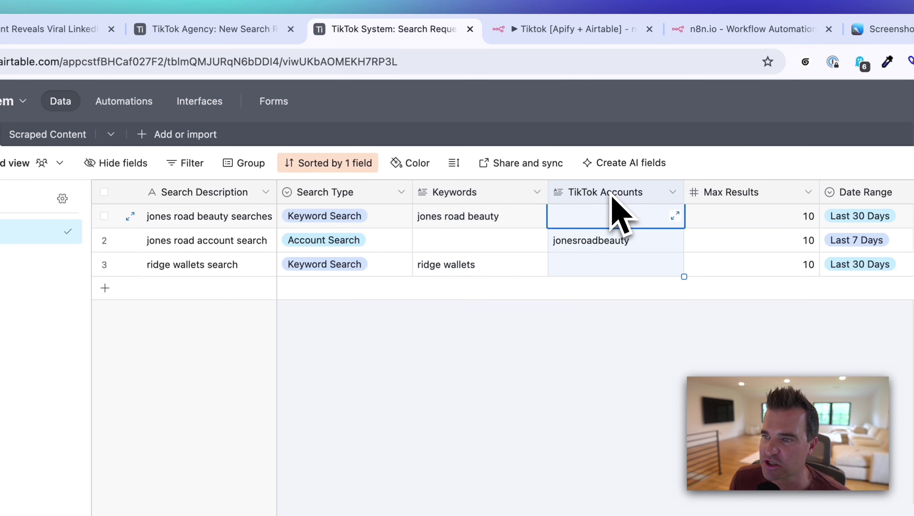
# Step: Set the form's Search Type to Account Search to bring up TikTok Accounts, and return to the Search Requests table
pyautogui.click(240, 33)
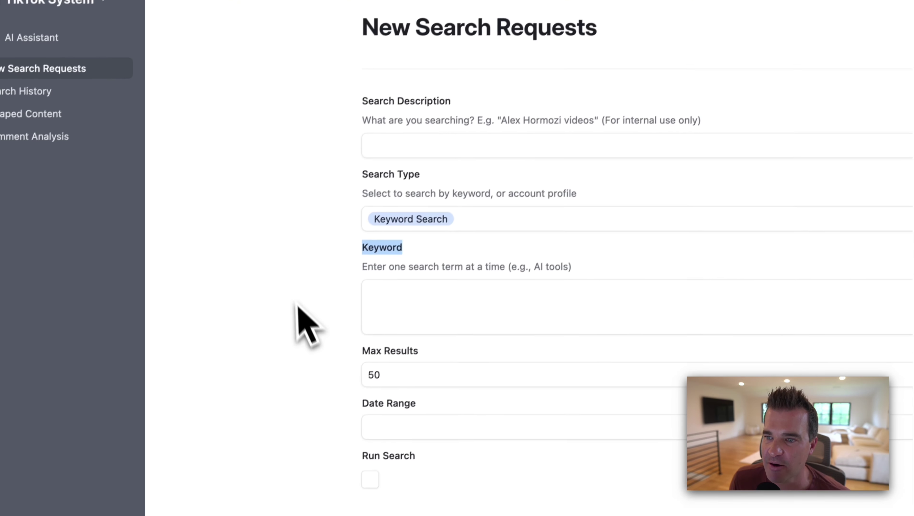
pyautogui.click(433, 213)
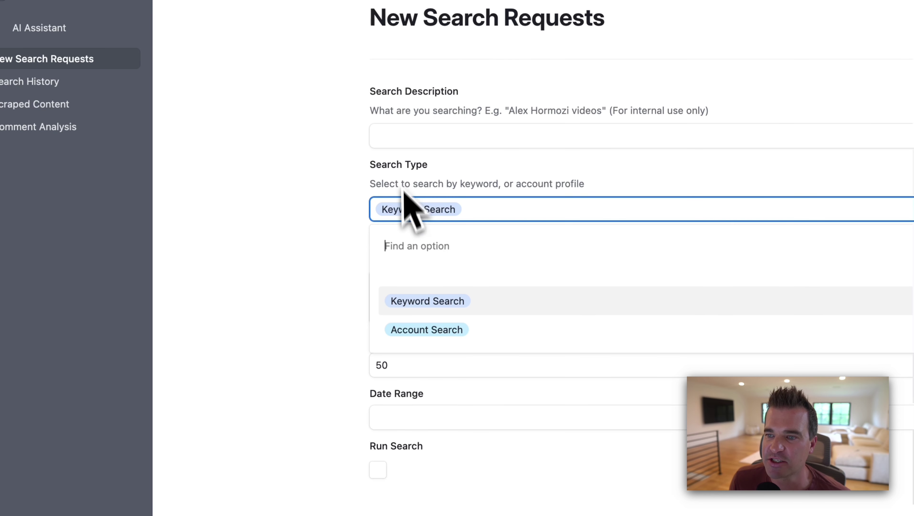
pyautogui.click(408, 334)
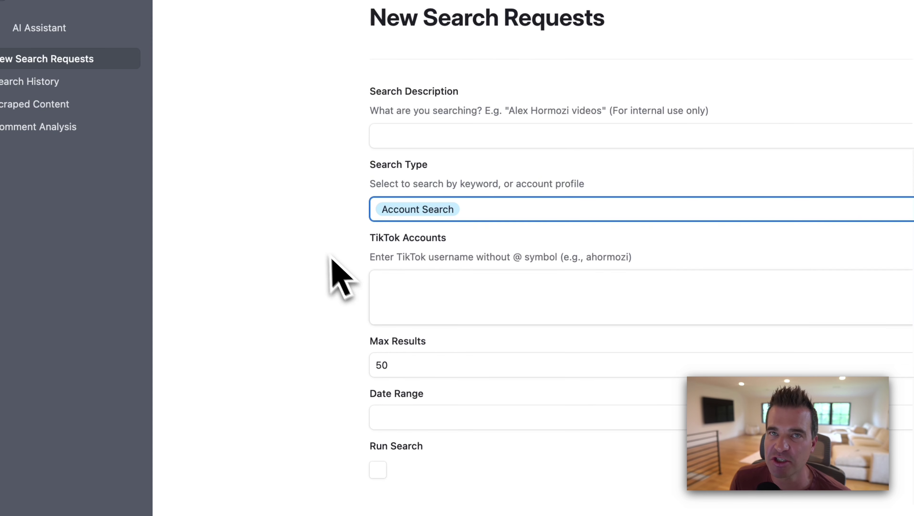
pyautogui.click(321, 249)
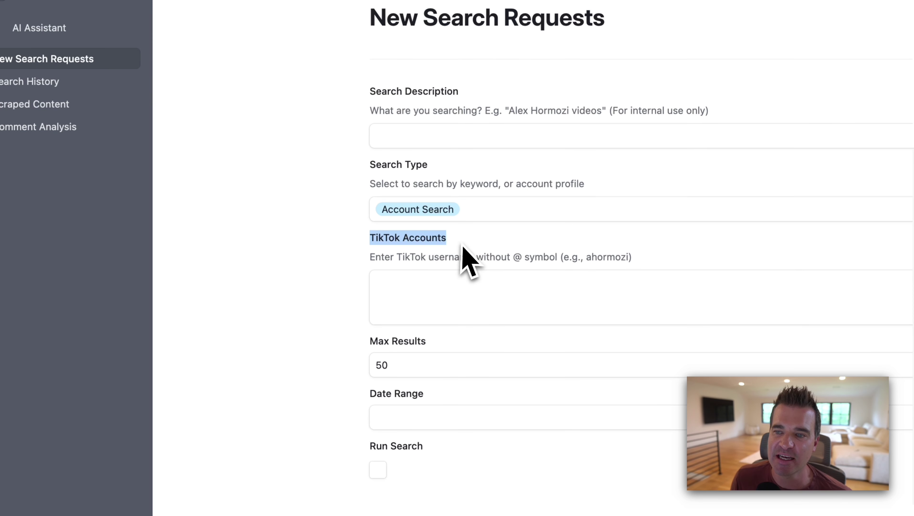
pyautogui.click(316, 32)
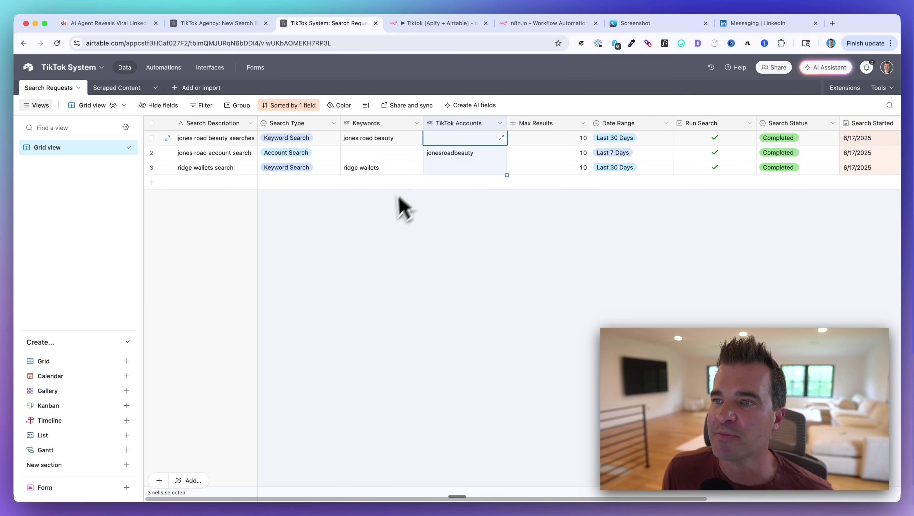
# Step: Compare the Keywords, TikTok Accounts and Max Results columns of Search Requests with the Max Results field in the New Search Requests form
pyautogui.click(397, 205)
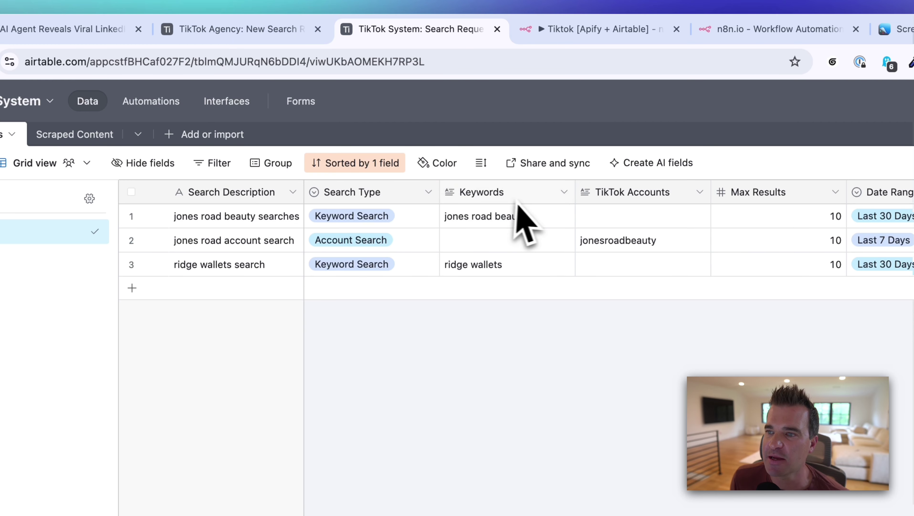
pyautogui.click(521, 216)
pyautogui.click(635, 216)
pyautogui.click(762, 216)
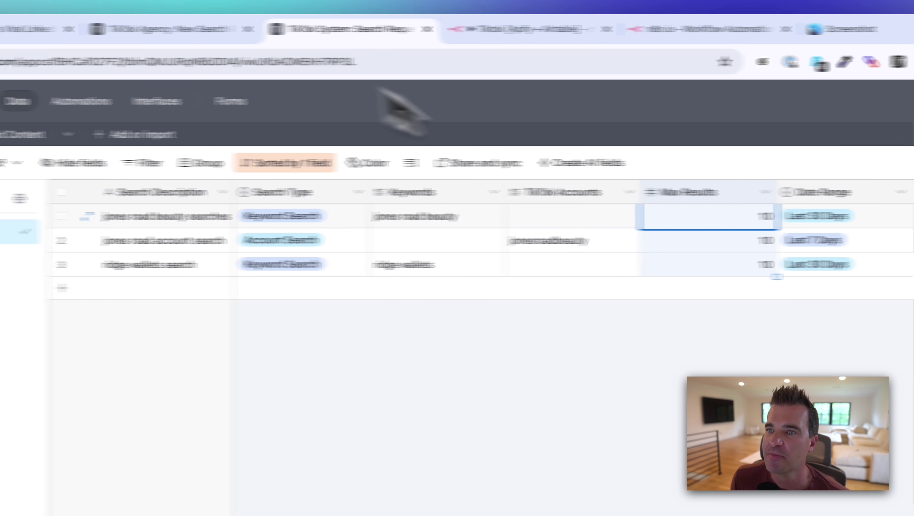
pyautogui.click(170, 31)
pyautogui.click(400, 483)
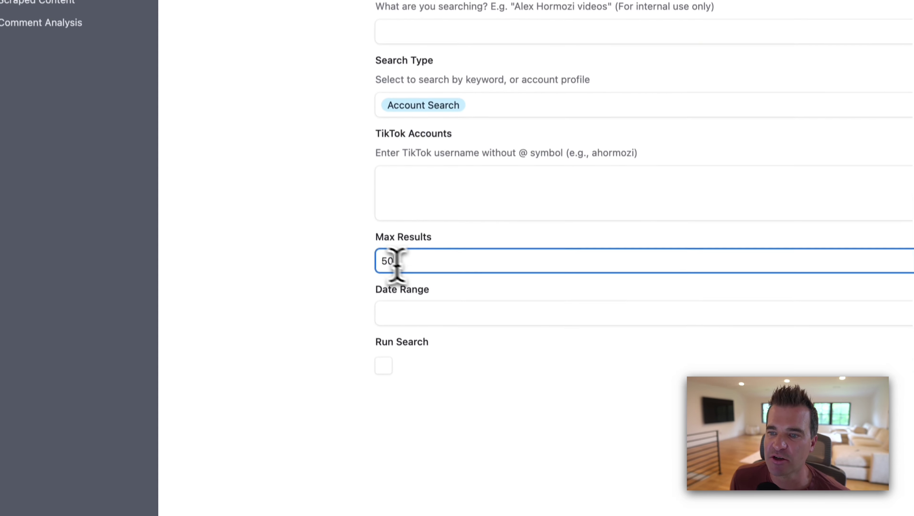
pyautogui.moveTo(397, 260); pyautogui.dragTo(368, 261)
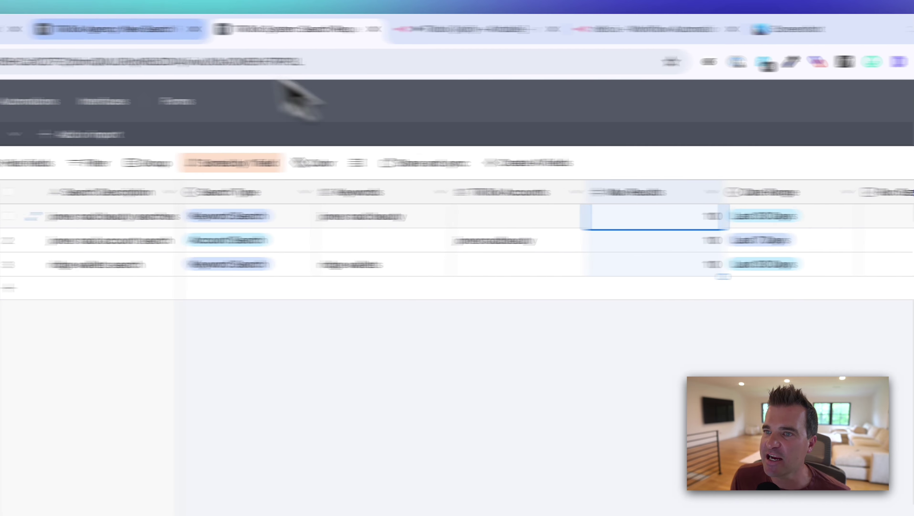
# Step: Look over the Date Range options in the New Search Requests form and check them against the Search Requests table
pyautogui.click(86, 28)
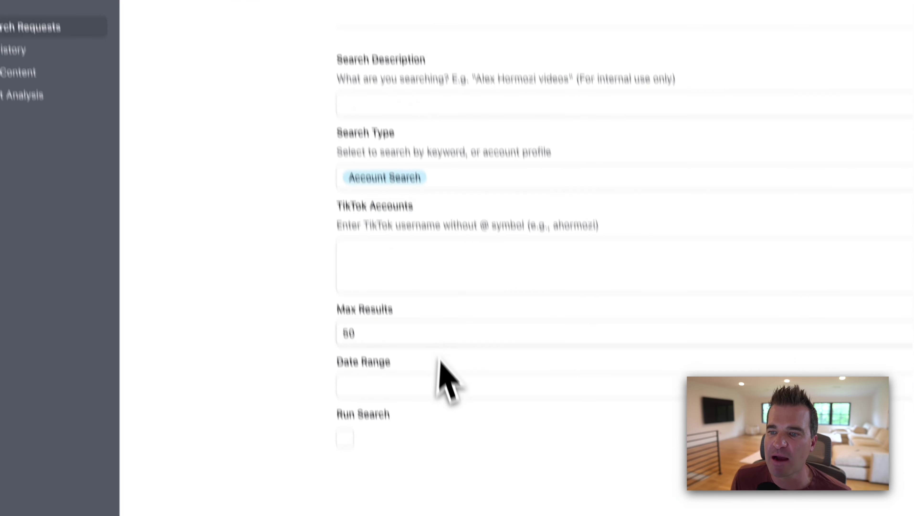
pyautogui.click(442, 386)
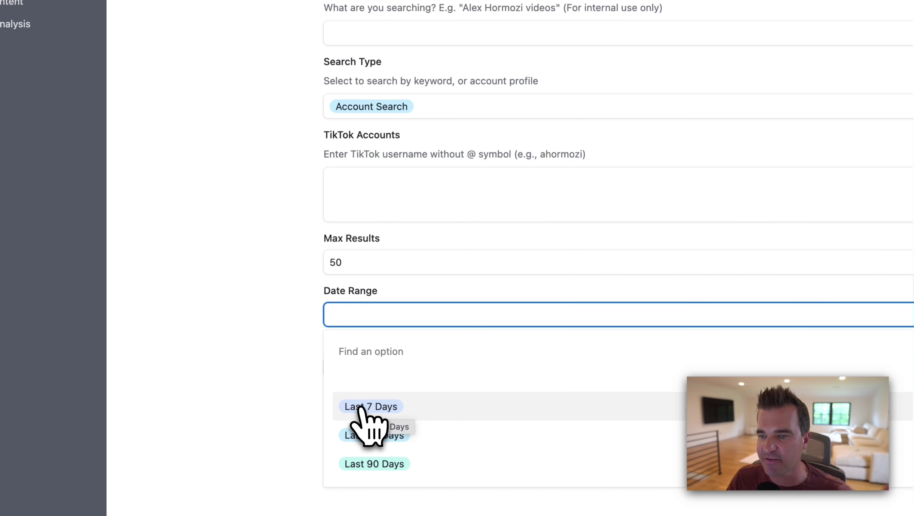
pyautogui.click(347, 51)
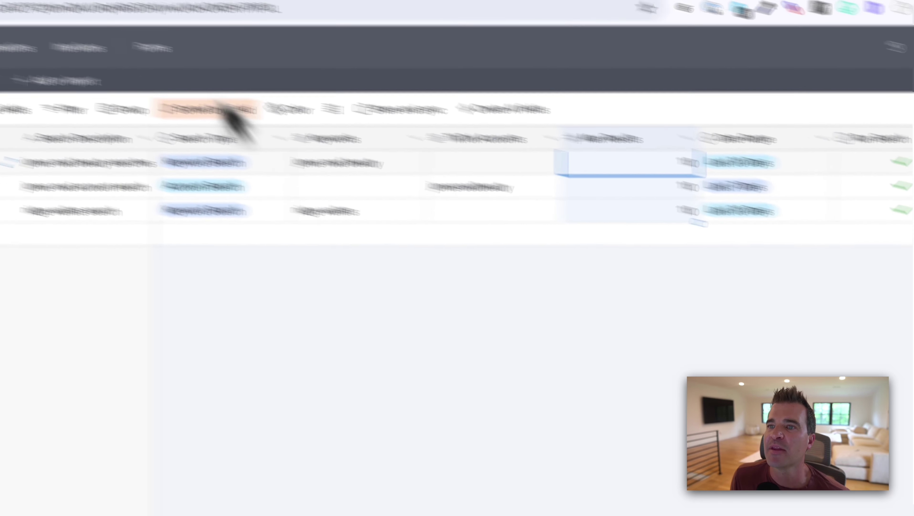
pyautogui.click(272, 25)
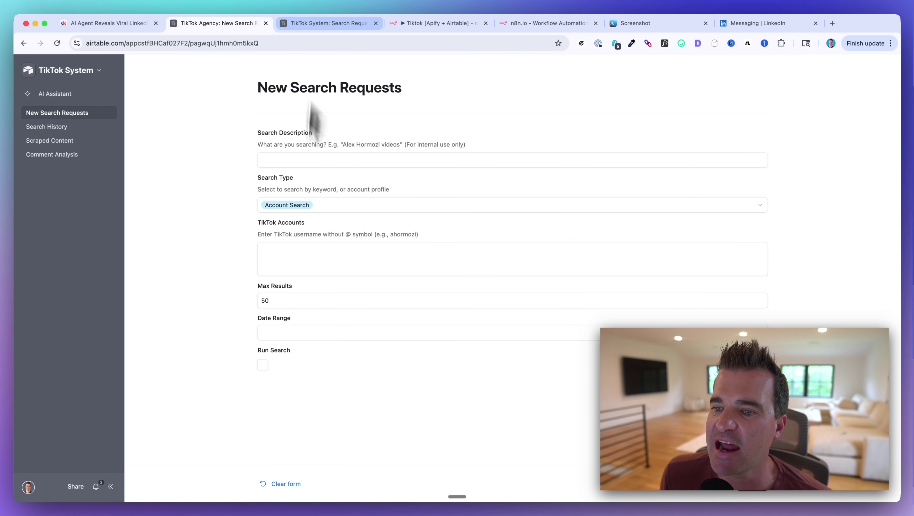
pyautogui.click(314, 23)
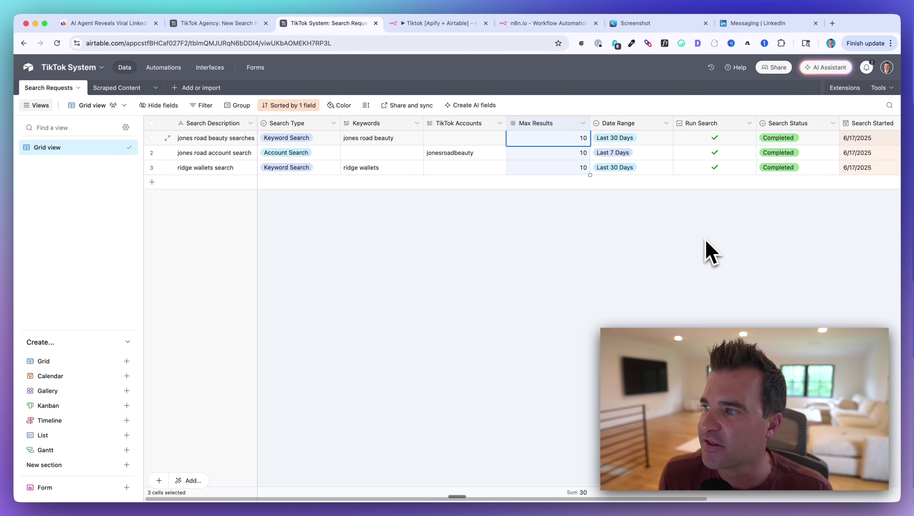
# Step: Hide the Search Completed field in the Search Requests table
pyautogui.hscroll(5, 654, 155)
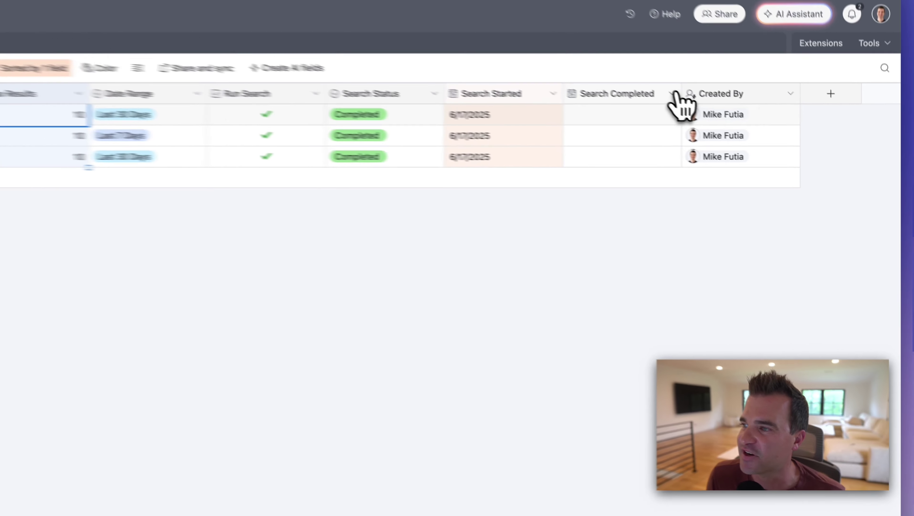
pyautogui.click(742, 123)
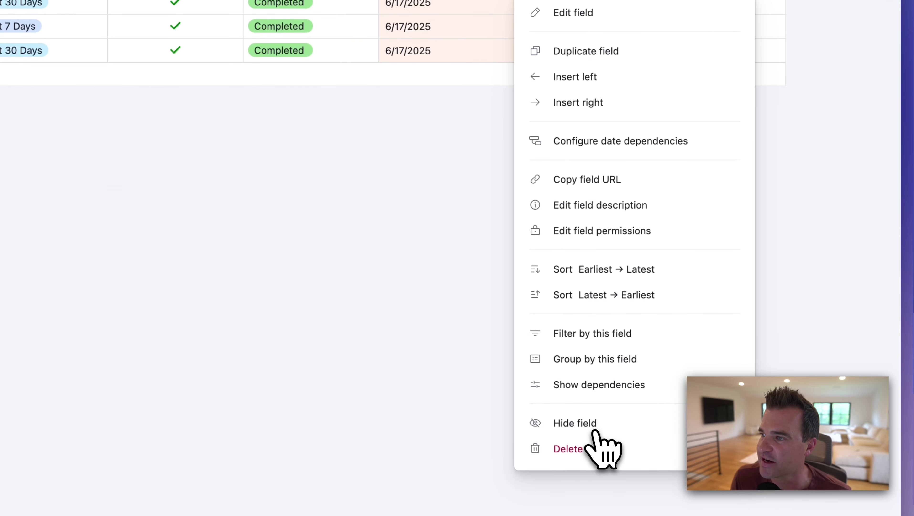
pyautogui.click(599, 447)
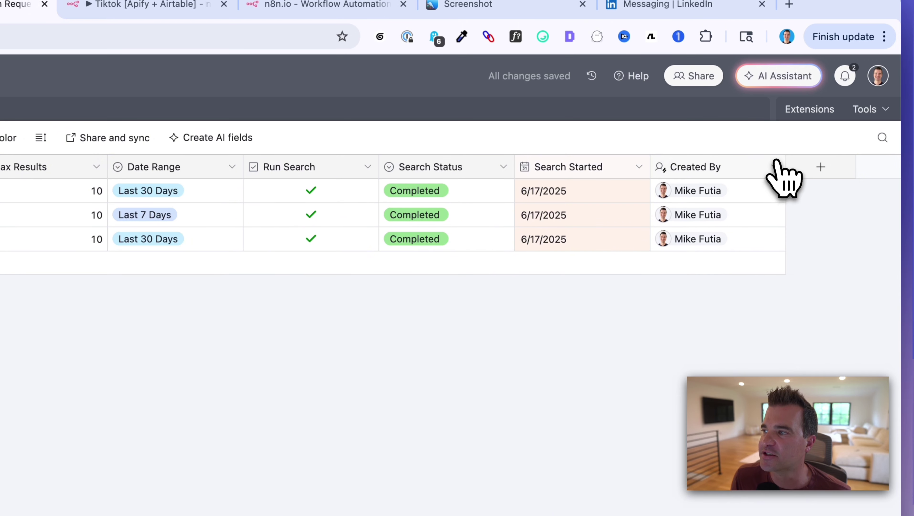
# Step: Check the field type settings of the Created By and Search Started columns in the Search Requests table
pyautogui.click(776, 165)
pyautogui.click(715, 201)
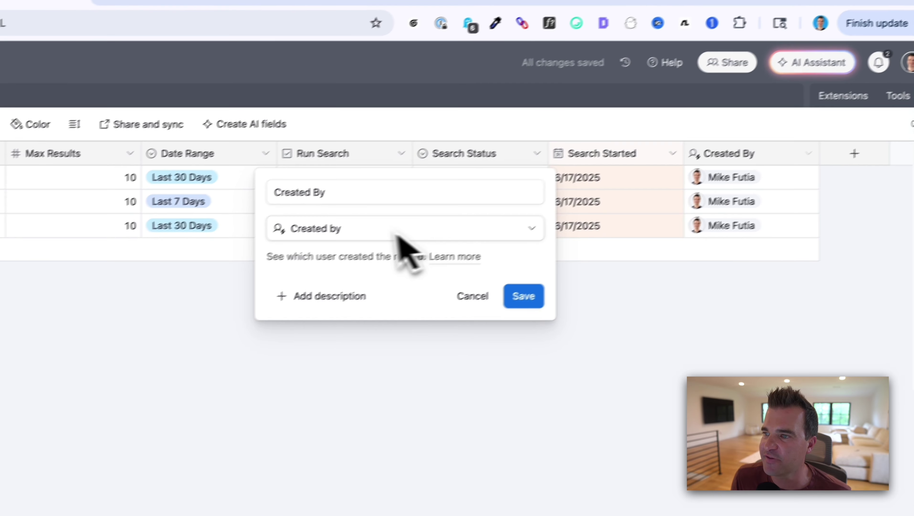
pyautogui.click(524, 296)
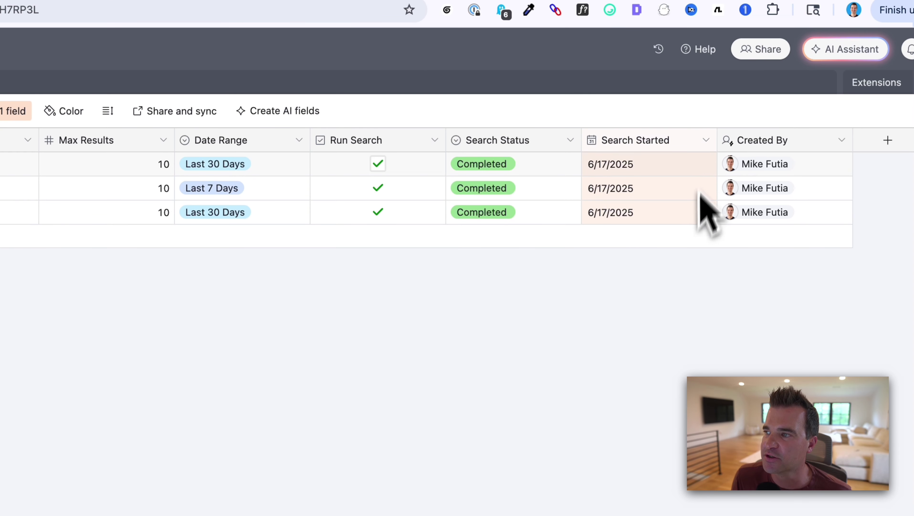
pyautogui.click(707, 140)
pyautogui.click(657, 117)
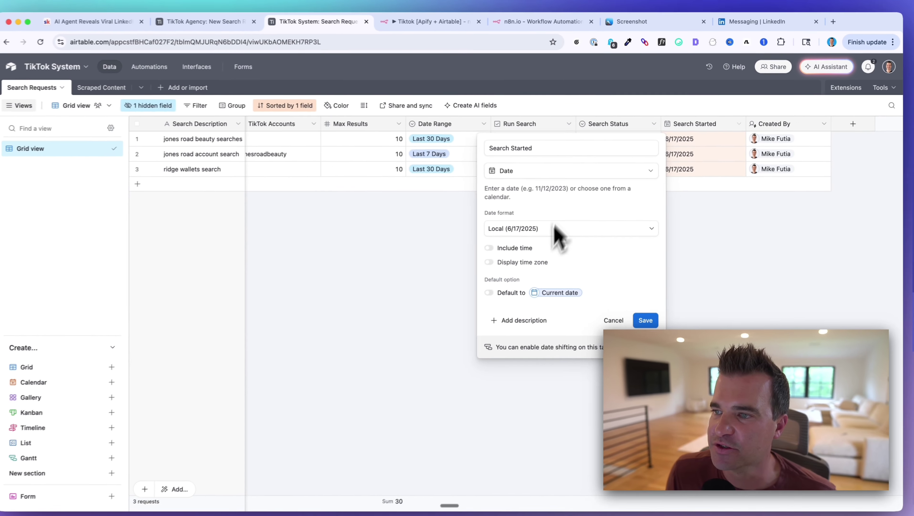
pyautogui.press('Escape')
pyautogui.hscroll(-5, 616, 181)
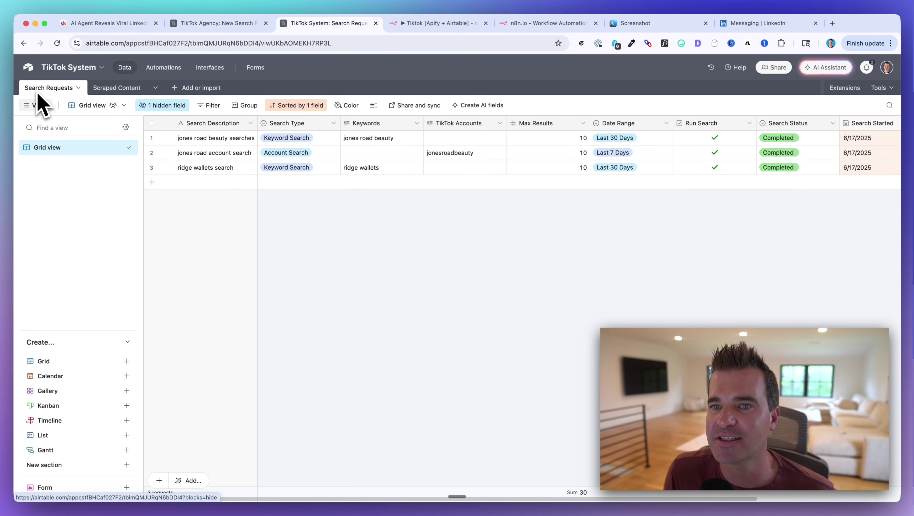
# Step: Open the New Search Requests interface page for editing and look over its form fields
pyautogui.click(217, 22)
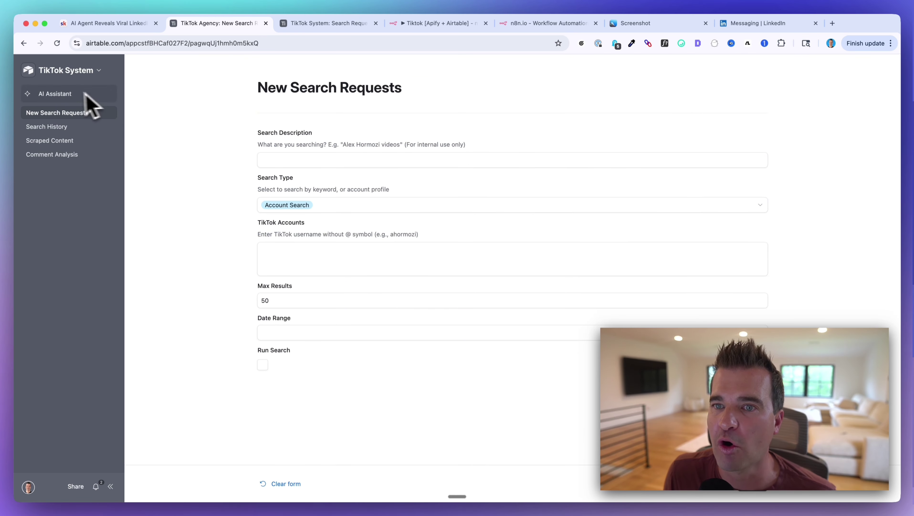
pyautogui.click(99, 70)
pyautogui.click(74, 91)
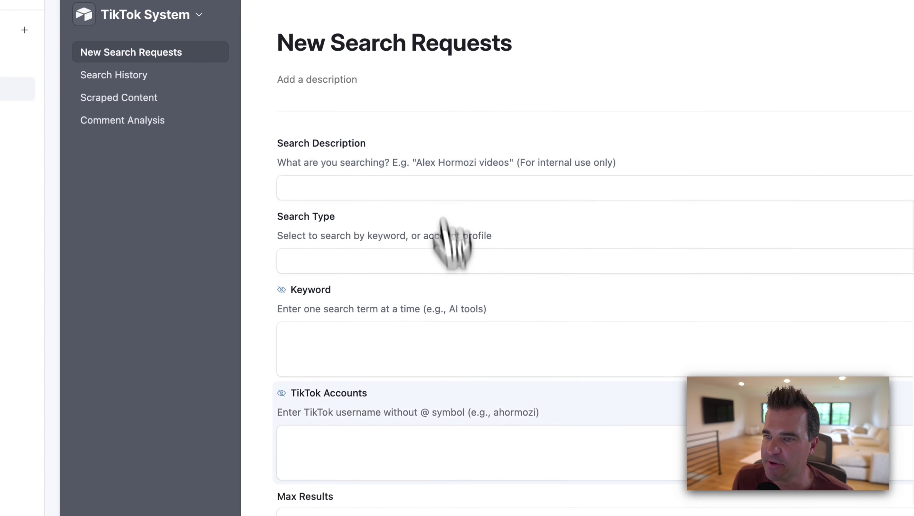
pyautogui.scroll(-4, 456, 400)
pyautogui.scroll(4, 466, 419)
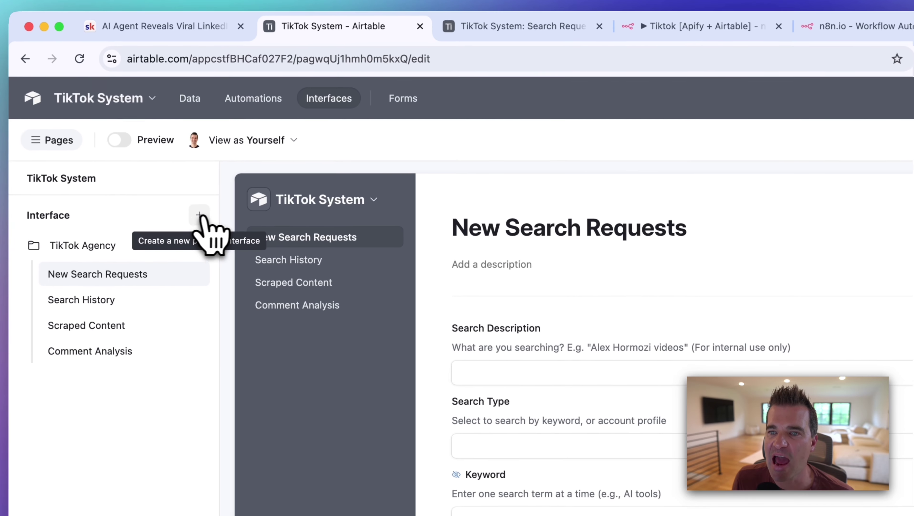
# Step: Start adding a new interface page and choose the Form layout for it
pyautogui.click(204, 217)
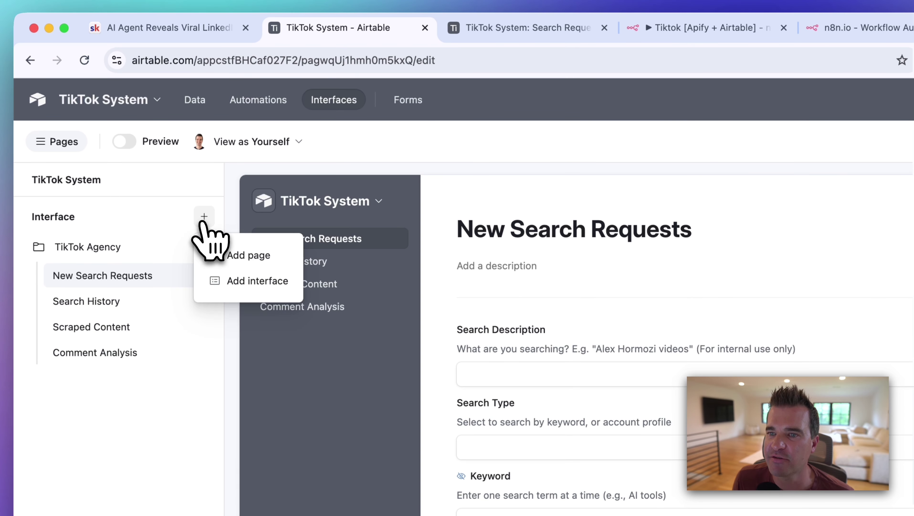
pyautogui.click(274, 278)
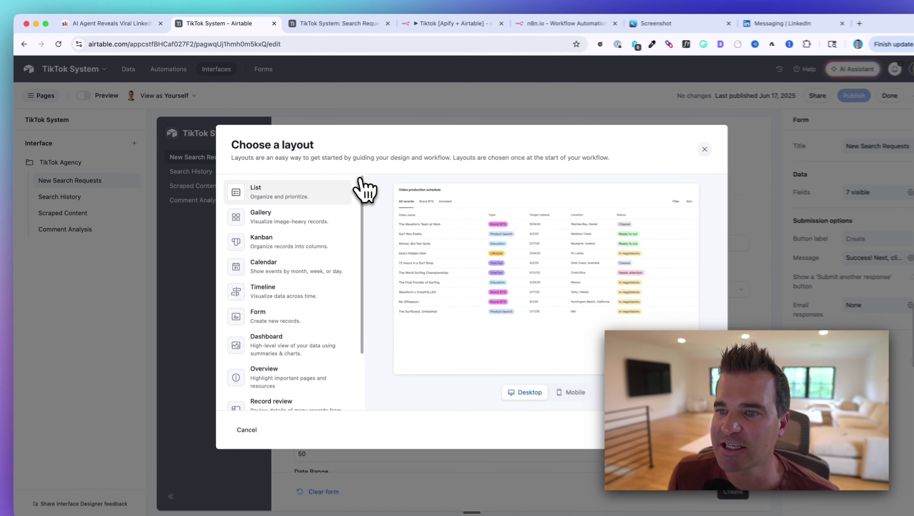
pyautogui.scroll(-3, 457, 382)
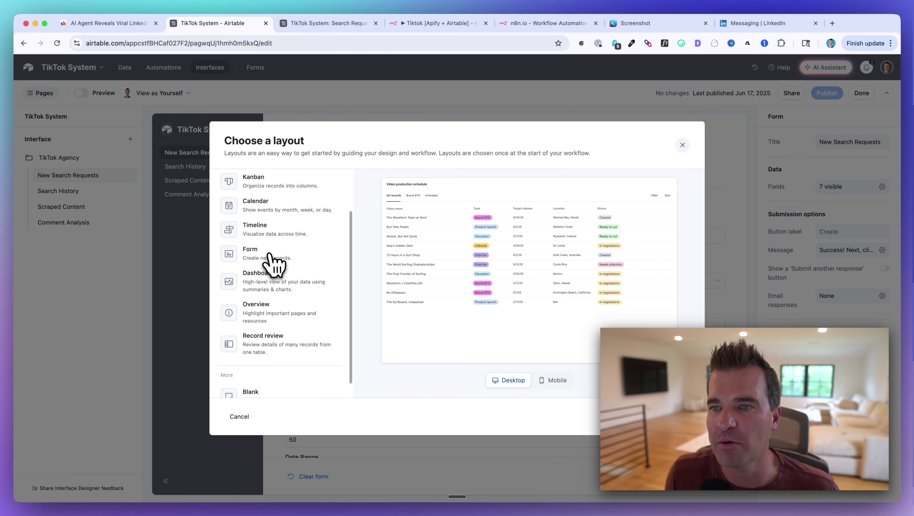
pyautogui.scroll(3, 272, 260)
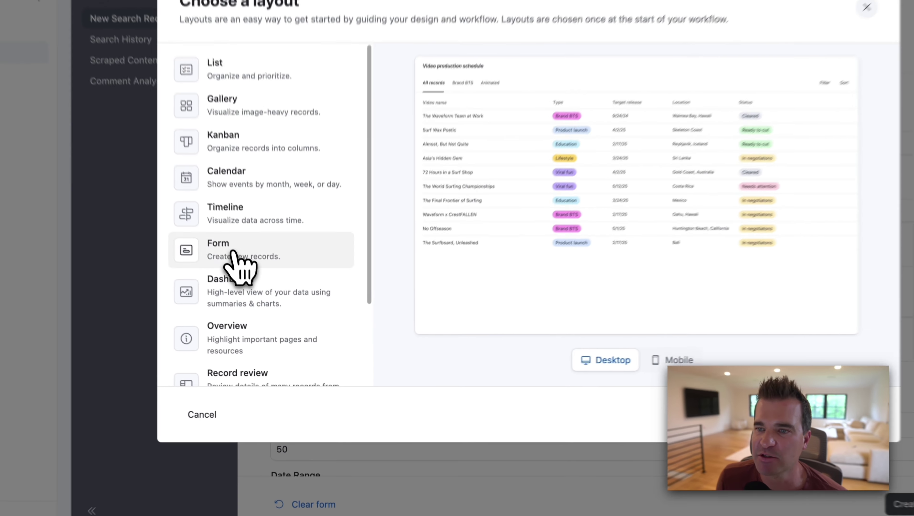
pyautogui.click(256, 307)
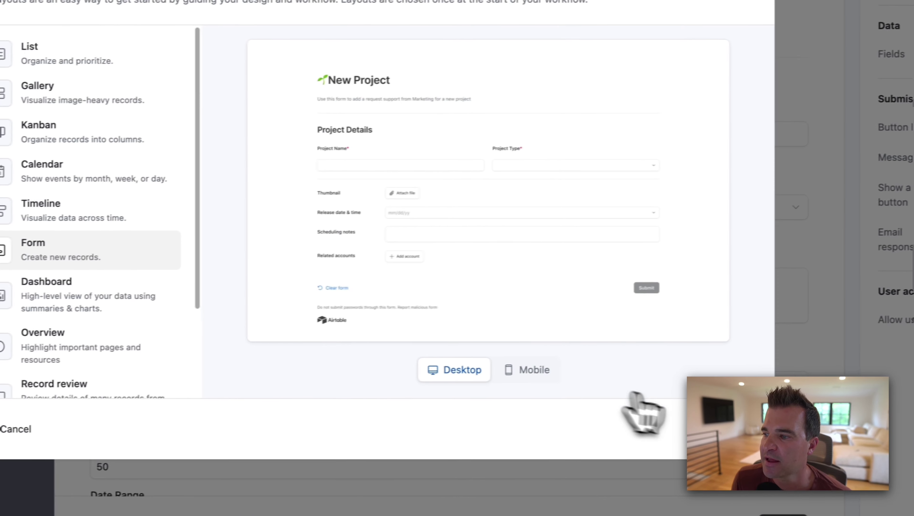
pyautogui.click(736, 429)
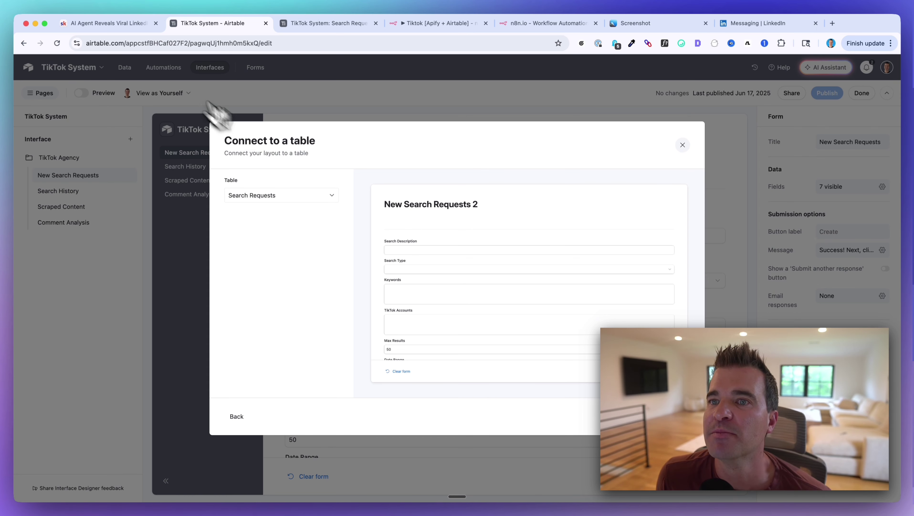
# Step: Check the Search Requests table in the base, connect the new form layout to it, and continue to picking elements
pyautogui.click(426, 23)
pyautogui.click(361, 23)
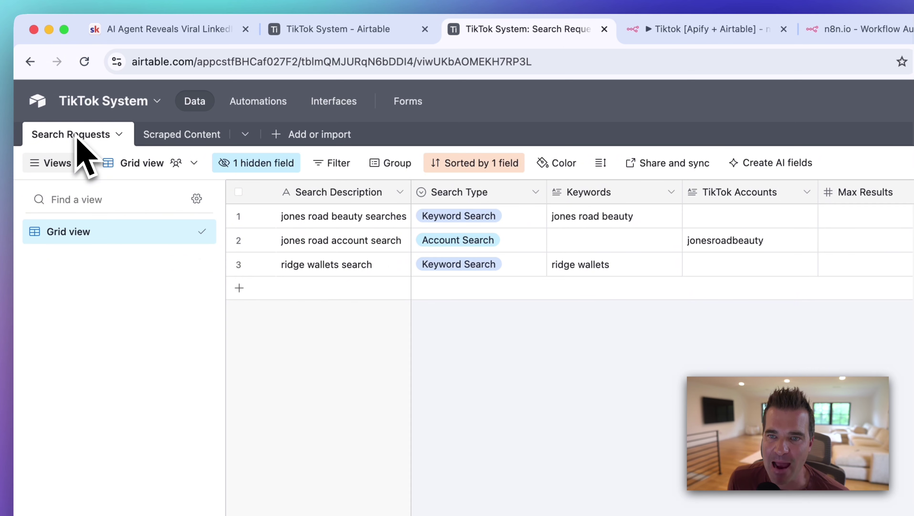
pyautogui.click(325, 30)
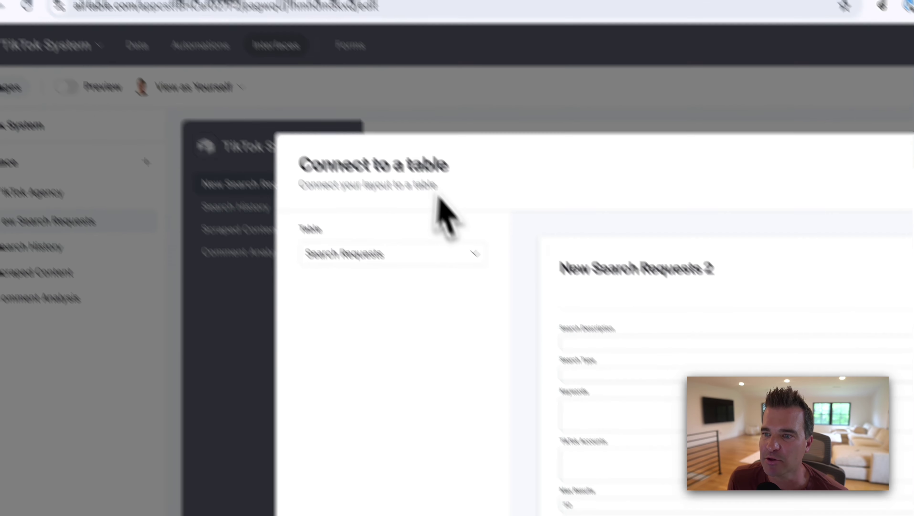
pyautogui.click(458, 310)
pyautogui.press('Down')
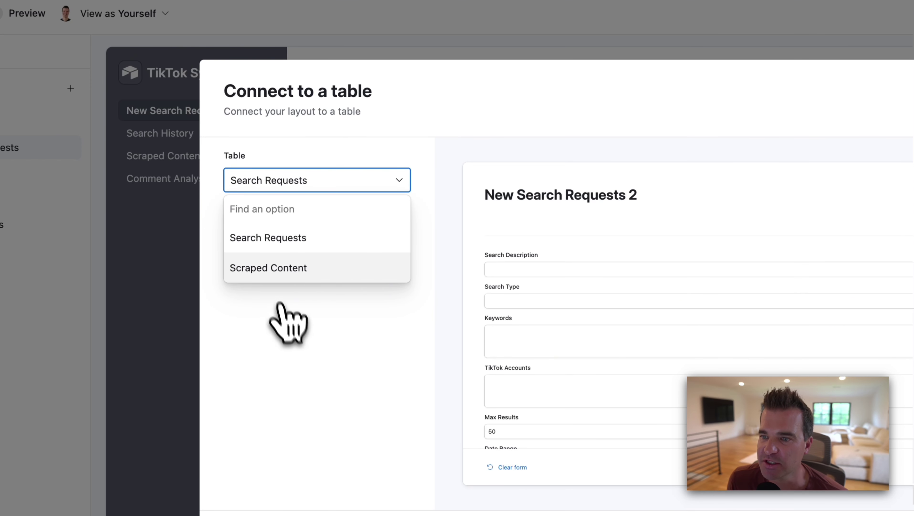
pyautogui.click(267, 249)
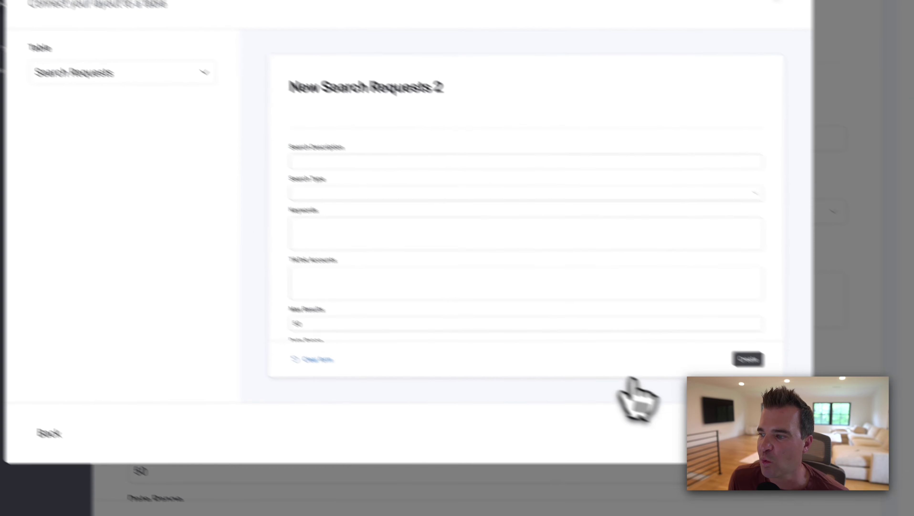
pyautogui.click(913, 515)
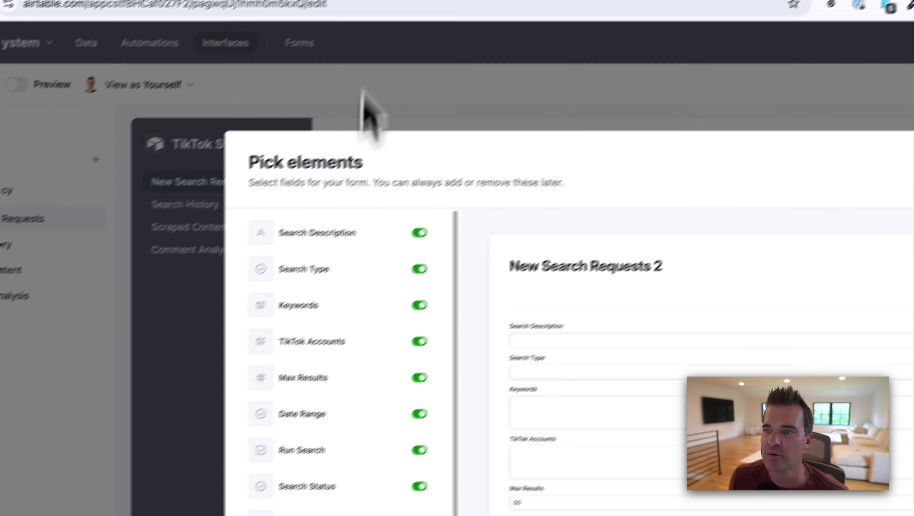
# Step: Compare the Search Requests columns with the new form's pickable fields, and discard the new form page
pyautogui.click(306, 24)
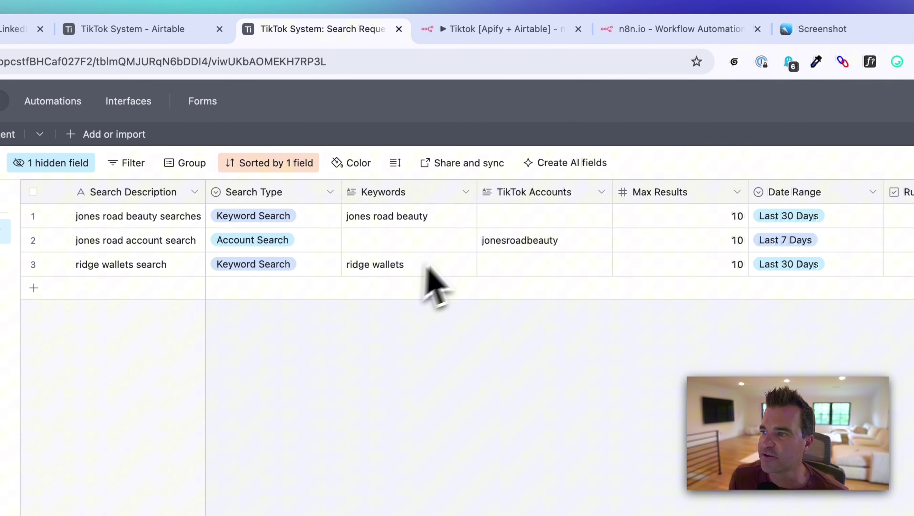
pyautogui.hscroll(5, 444, 271)
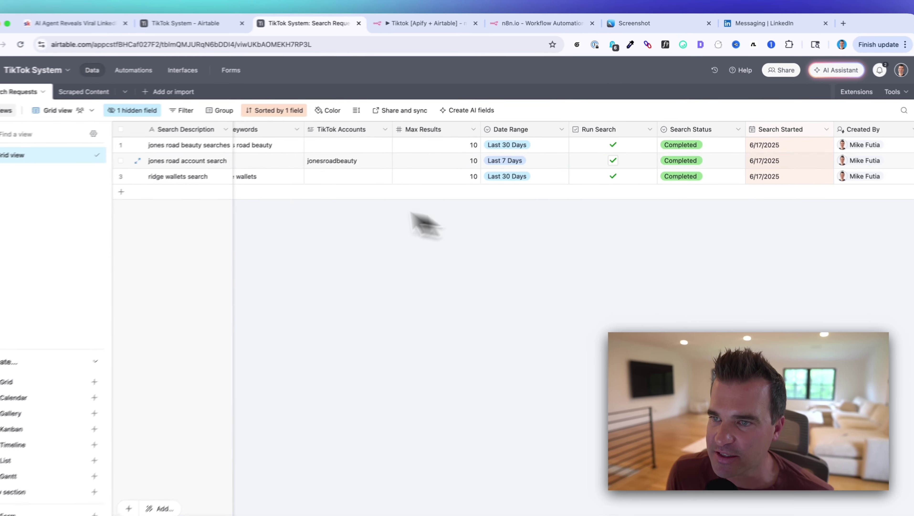
pyautogui.hscroll(3, 433, 180)
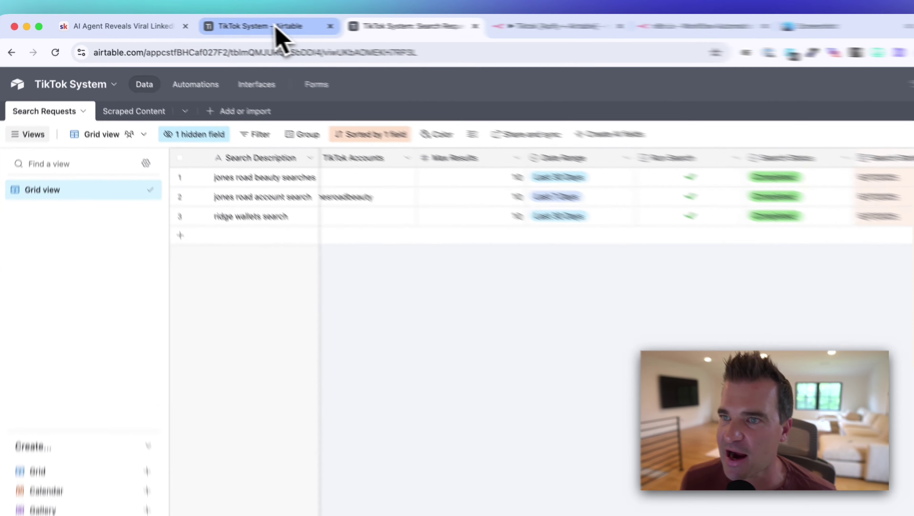
pyautogui.click(223, 23)
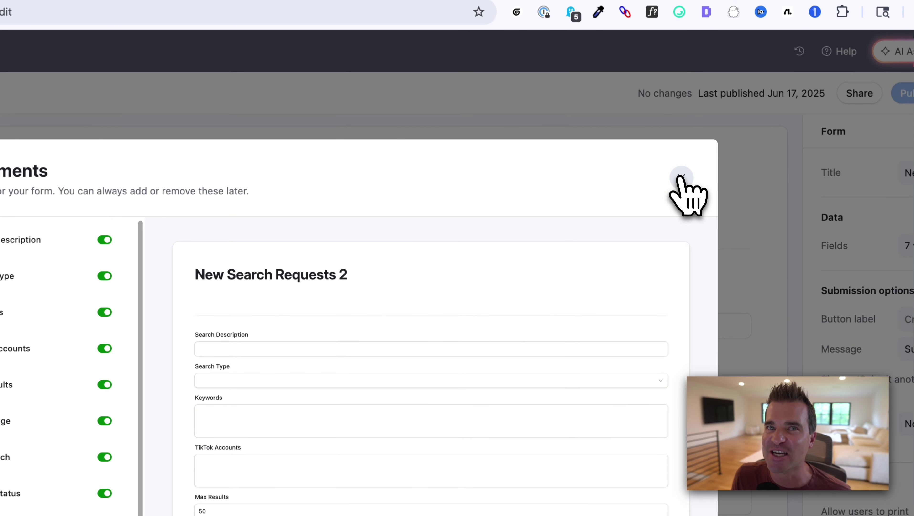
pyautogui.click(682, 176)
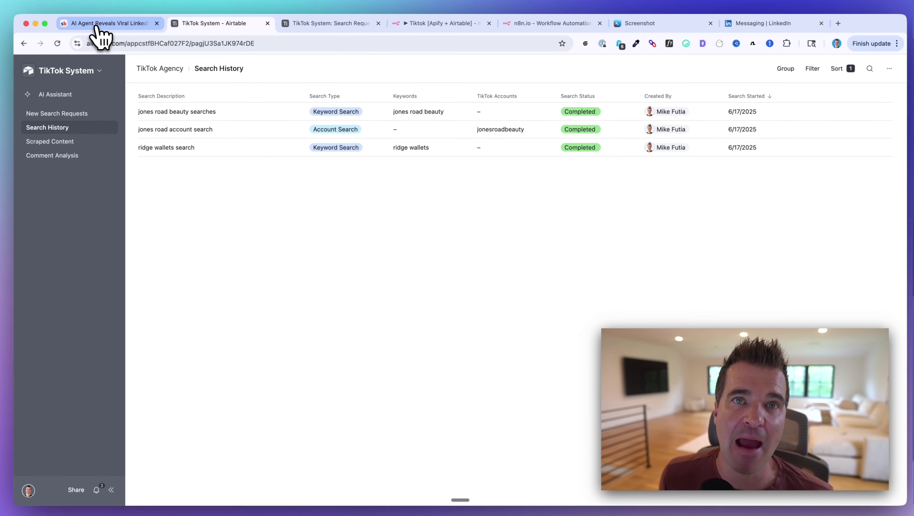
# Step: Compare the Search Requests table in the base with the Search History interface page
pyautogui.click(342, 24)
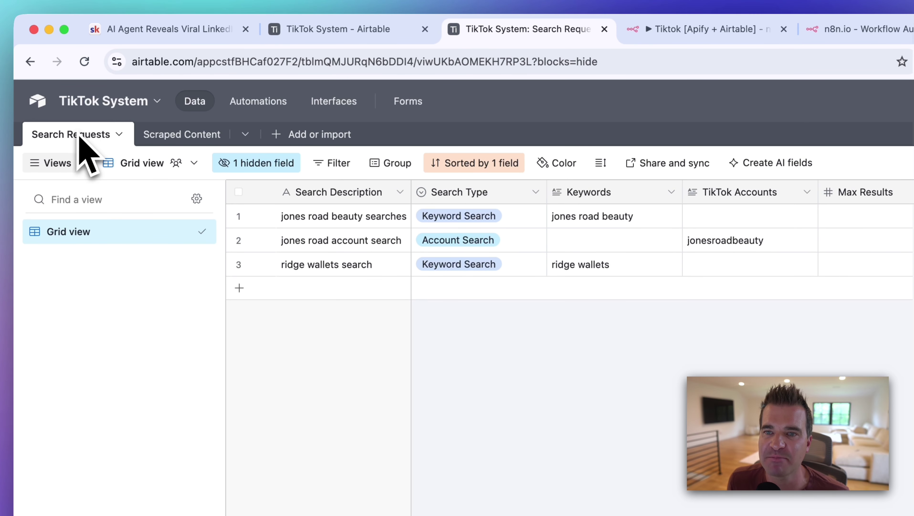
pyautogui.click(338, 29)
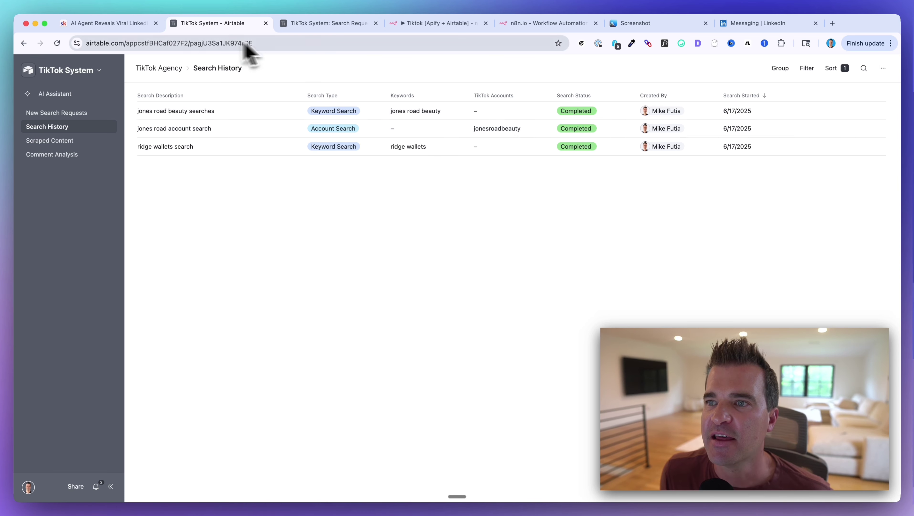
pyautogui.click(299, 23)
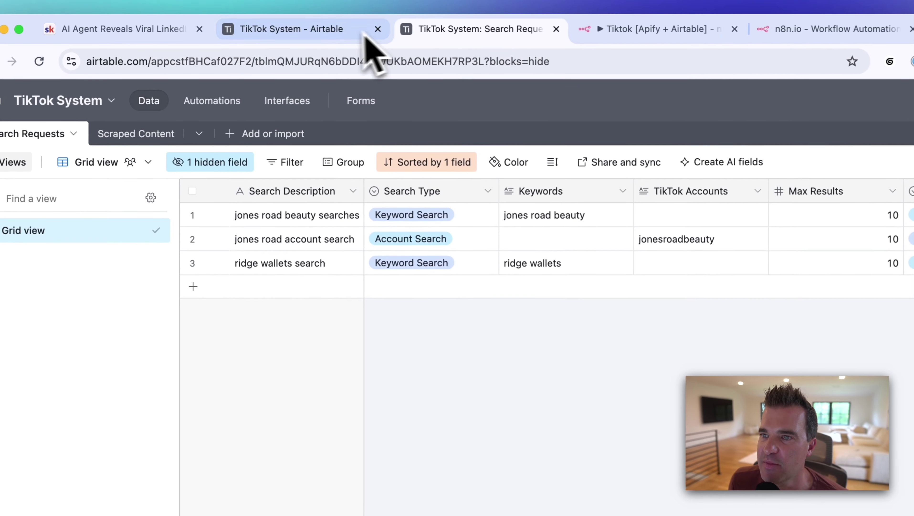
pyautogui.click(364, 36)
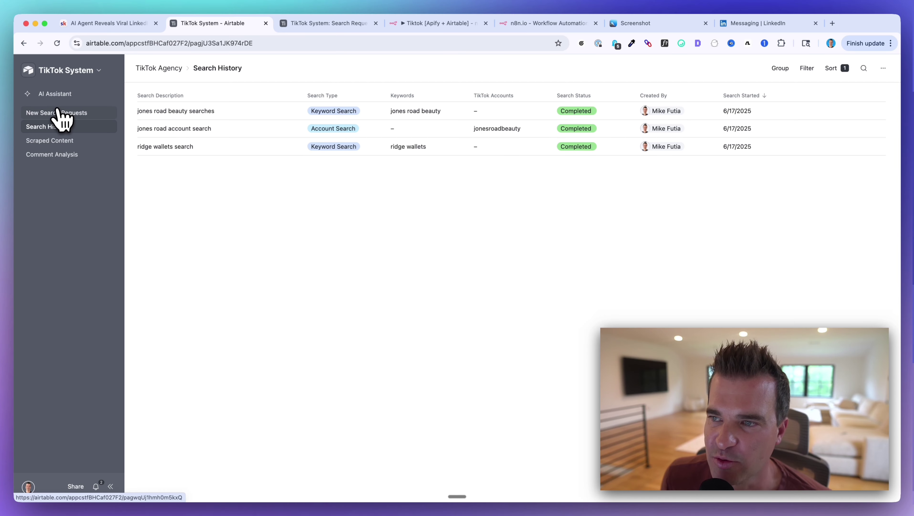
# Step: View the Search Type options on the New Search Requests interface form, and return to the Search History page
pyautogui.click(58, 112)
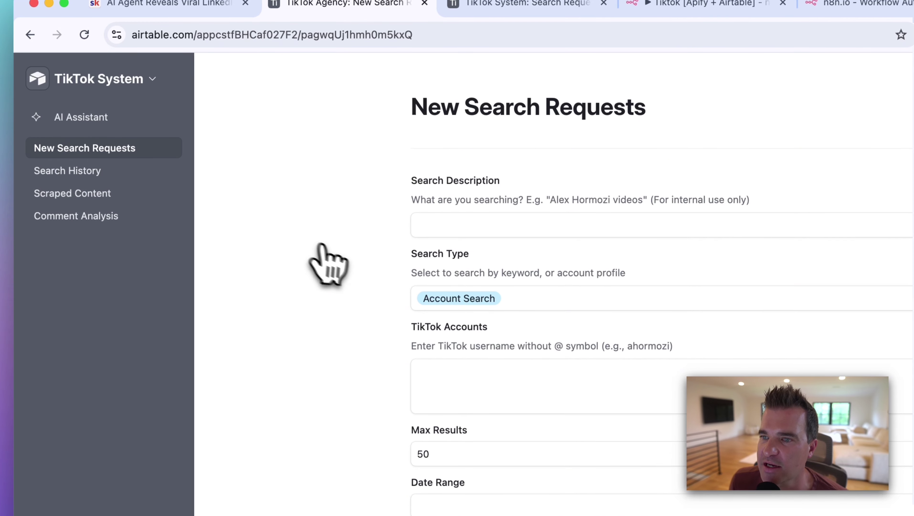
pyautogui.click(477, 298)
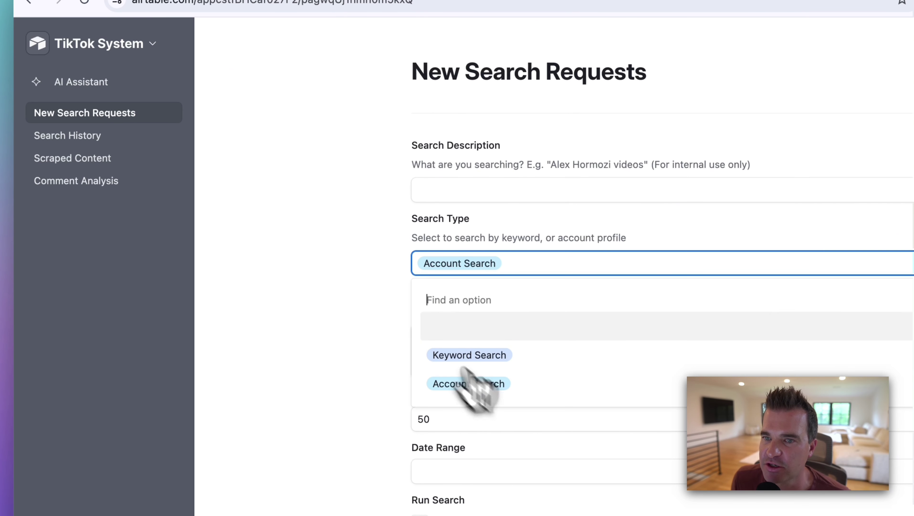
pyautogui.click(87, 151)
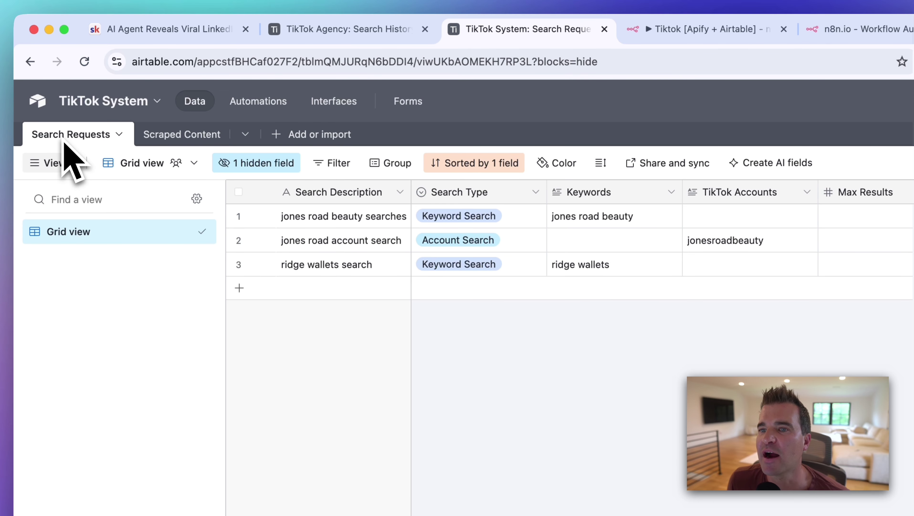
# Step: Open the base's Scraped Content table and examine its All Videos columns from Keyword through ANALYZE
pyautogui.click(176, 140)
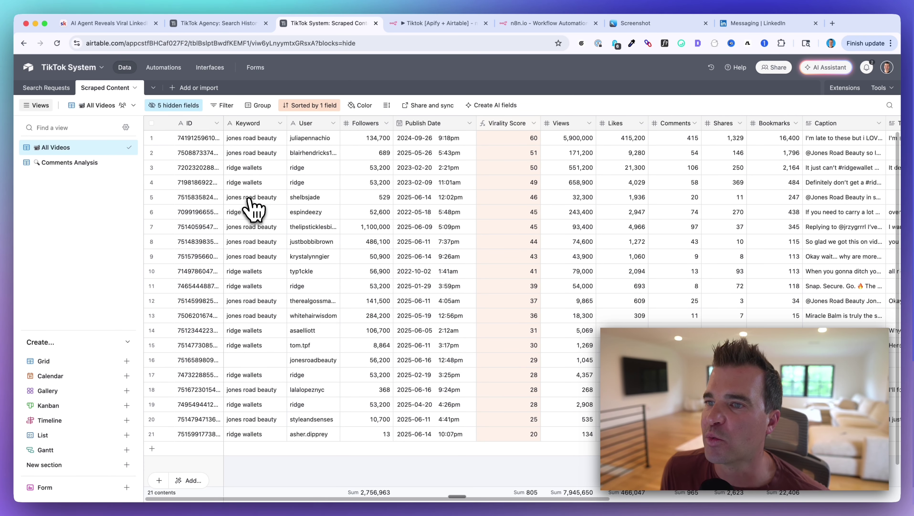
pyautogui.hscroll(15, 253, 211)
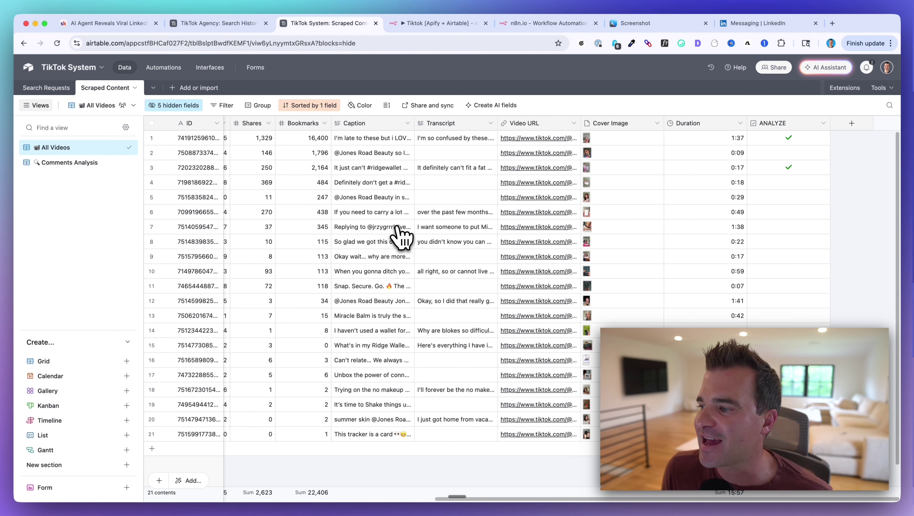
pyautogui.hscroll(-15, 400, 235)
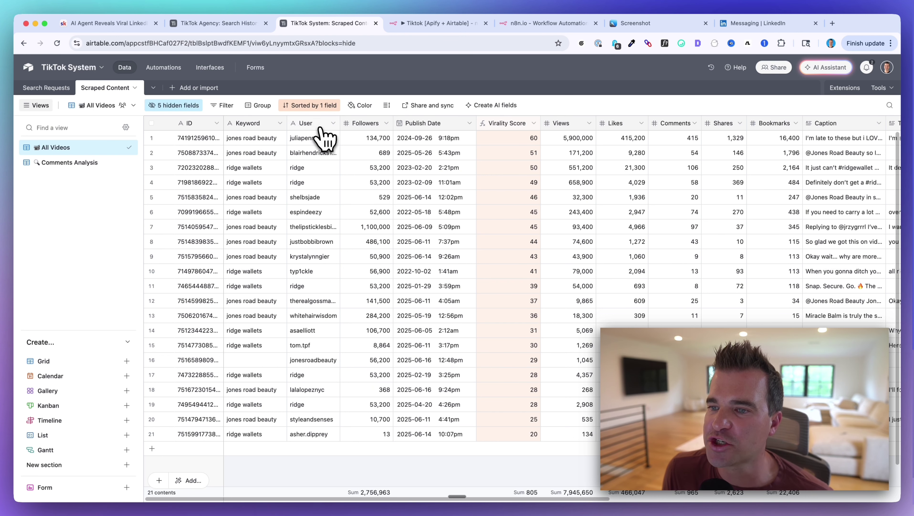
pyautogui.hscroll(2, 343, 188)
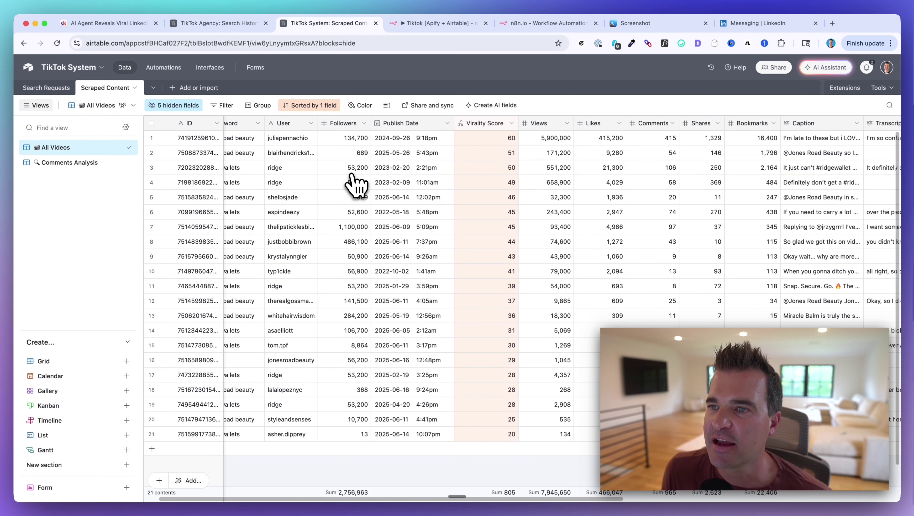
pyautogui.hscroll(2, 288, 135)
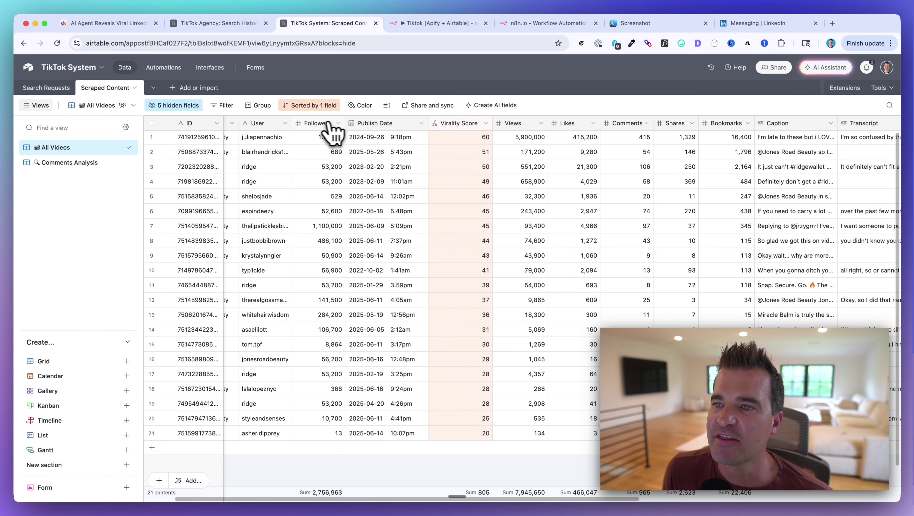
pyautogui.hscroll(6, 328, 196)
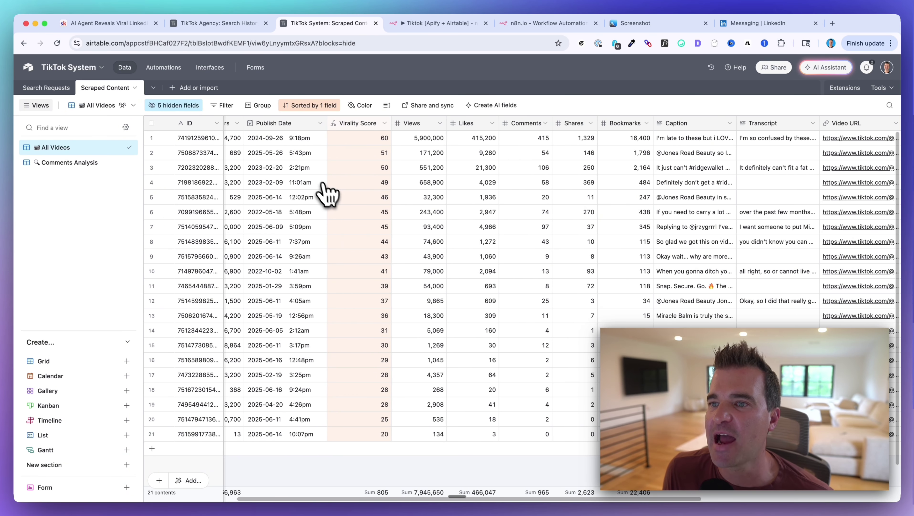
pyautogui.hscroll(5, 296, 180)
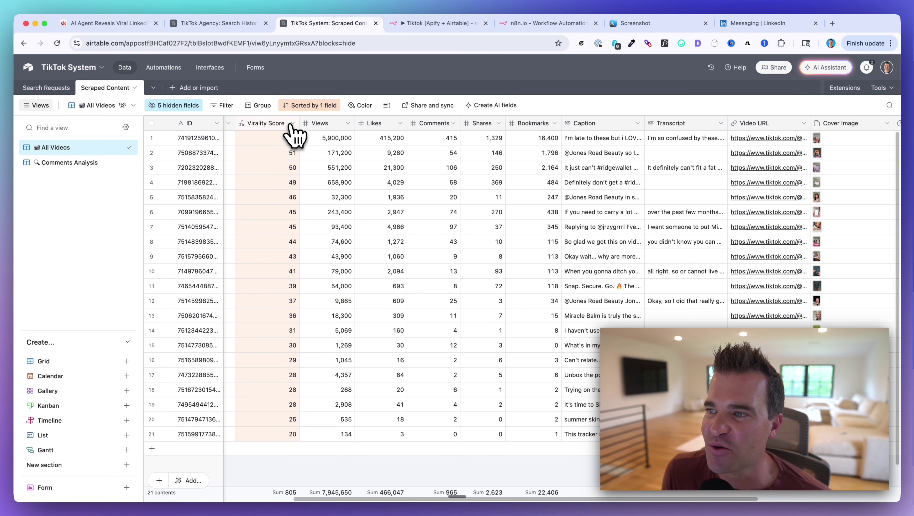
pyautogui.hscroll(2, 307, 148)
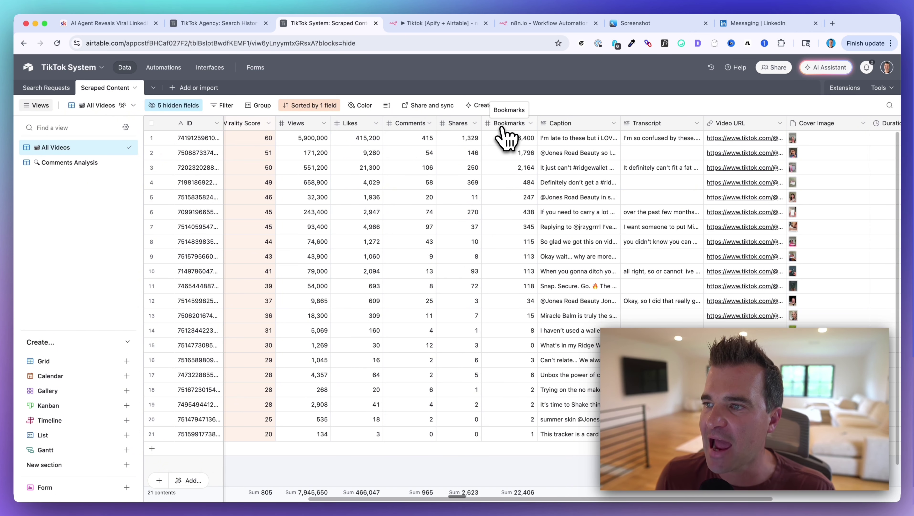
pyautogui.hscroll(5, 506, 137)
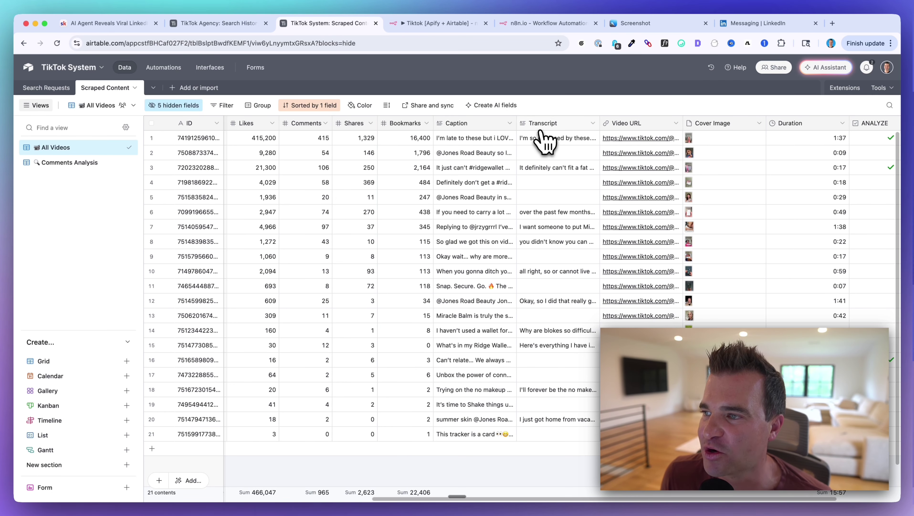
pyautogui.hscroll(3, 543, 141)
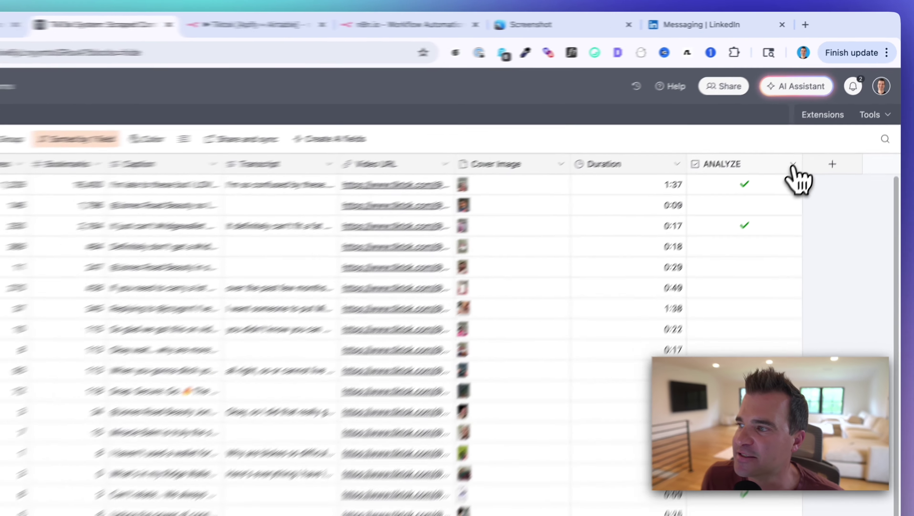
# Step: Inspect the ANALYZE field's settings in the Scraped Content table and close them without changing anything
pyautogui.click(823, 123)
pyautogui.click(784, 146)
pyautogui.click(717, 260)
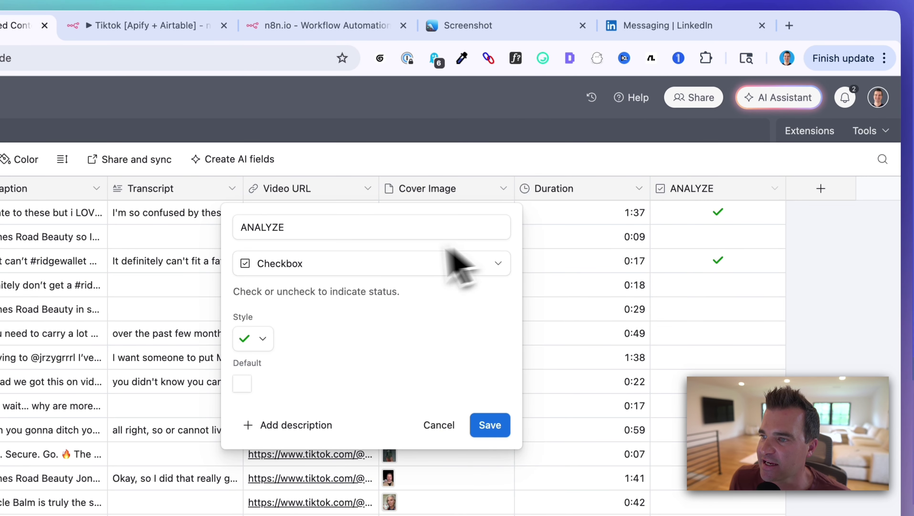
pyautogui.click(496, 148)
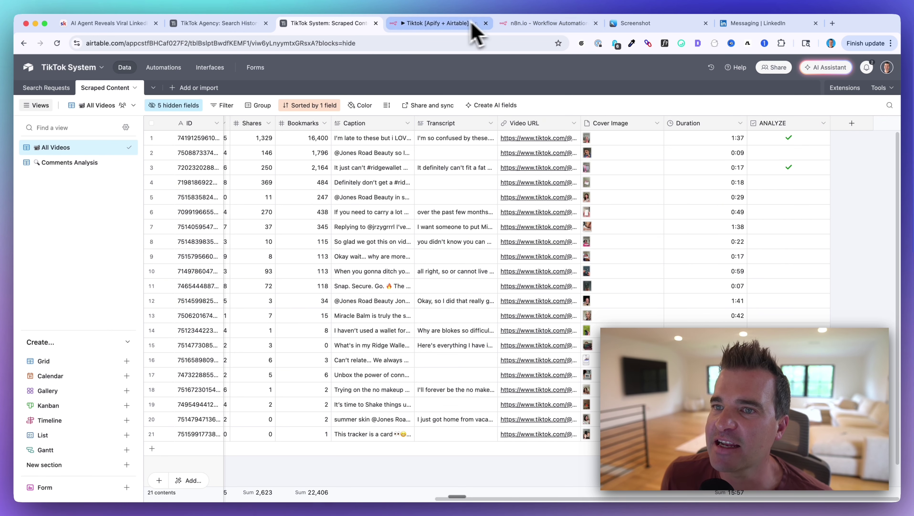
# Step: Look over the Tiktok Analyze Comments workflow in n8n and the Comments Analysis view of Airtable's Scraped Content table
pyautogui.click(524, 24)
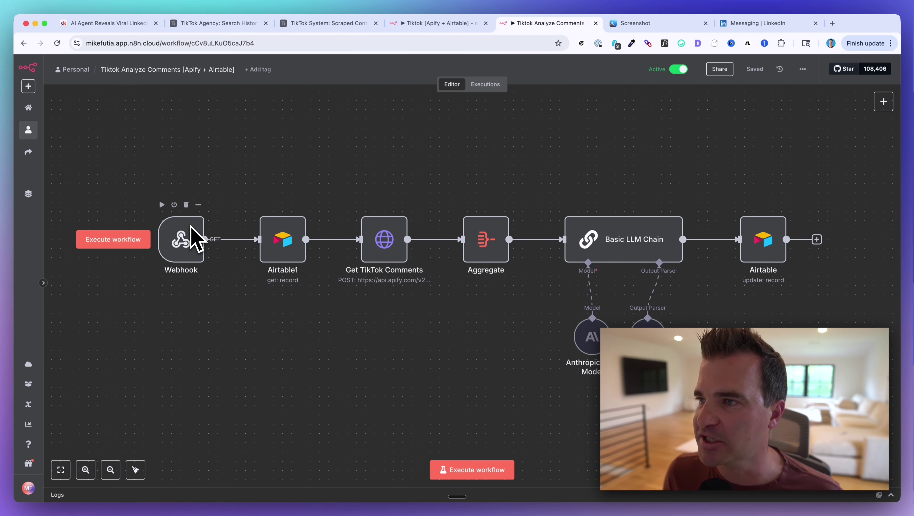
pyautogui.click(286, 24)
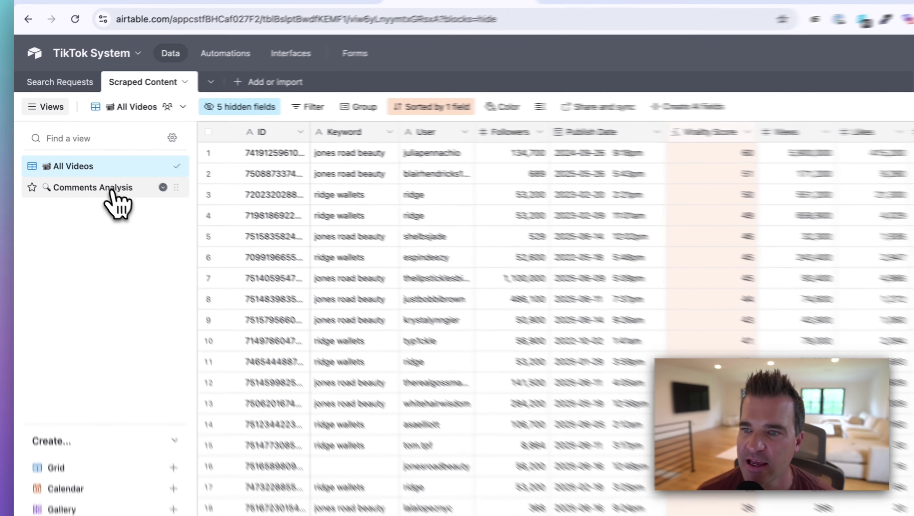
pyautogui.click(83, 163)
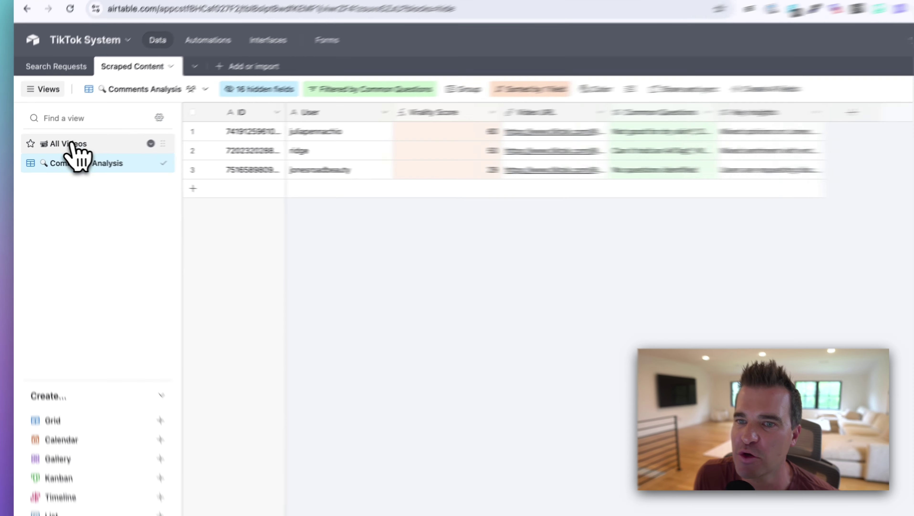
# Step: Show the Common Questions and Key Insights fields in the All Videos view, and hide them again
pyautogui.click(54, 147)
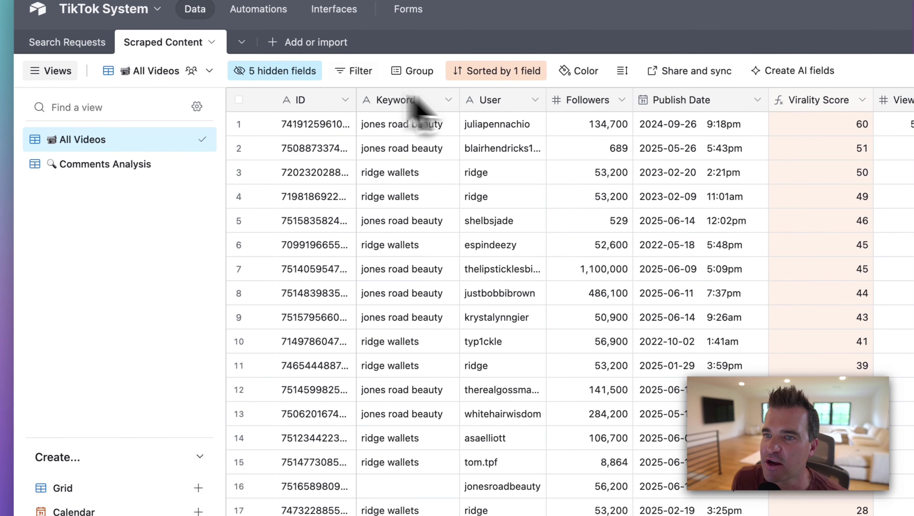
pyautogui.click(282, 74)
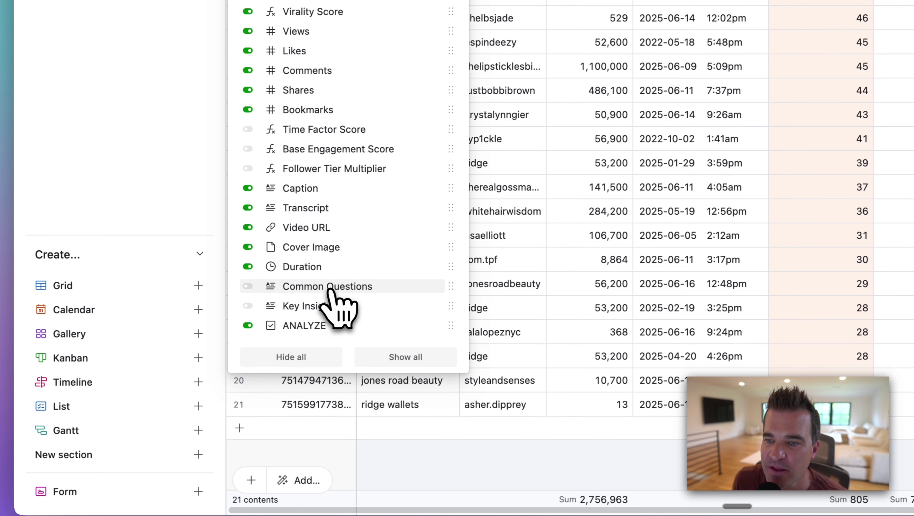
pyautogui.click(329, 287)
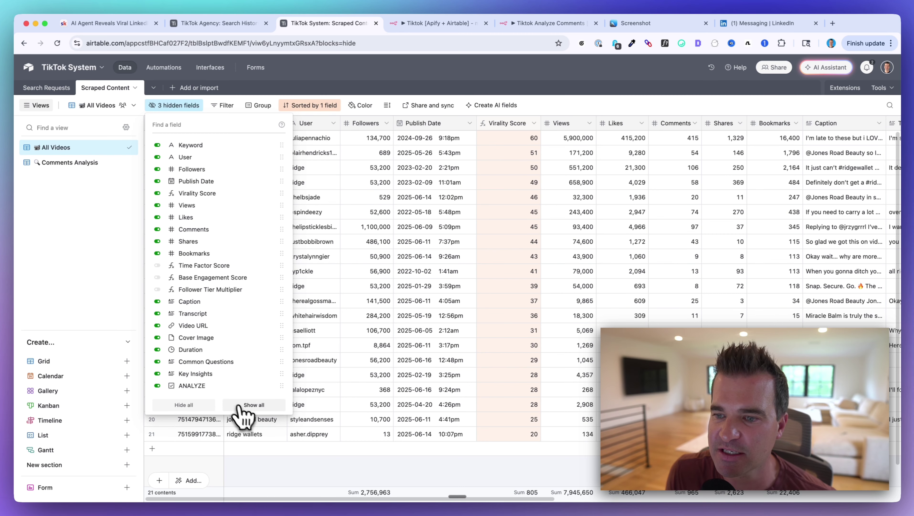
pyautogui.hscroll(10, 434, 350)
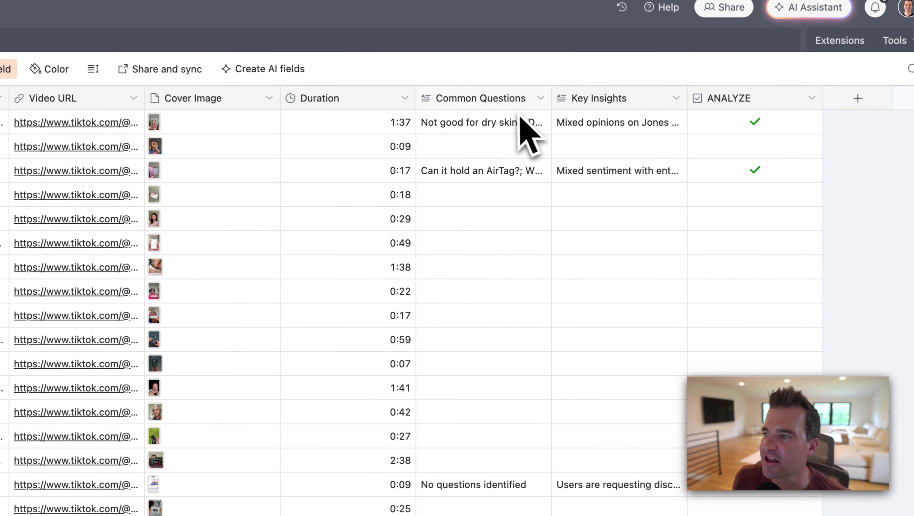
pyautogui.click(540, 99)
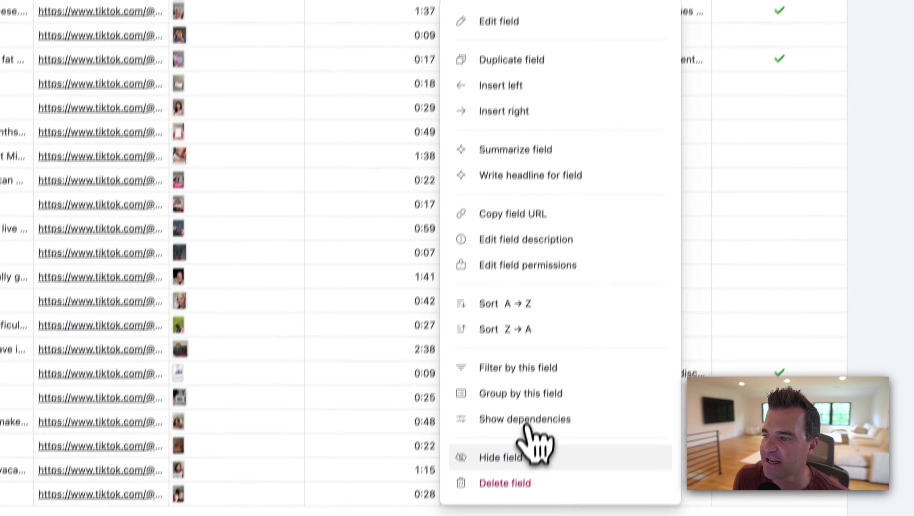
pyautogui.click(531, 423)
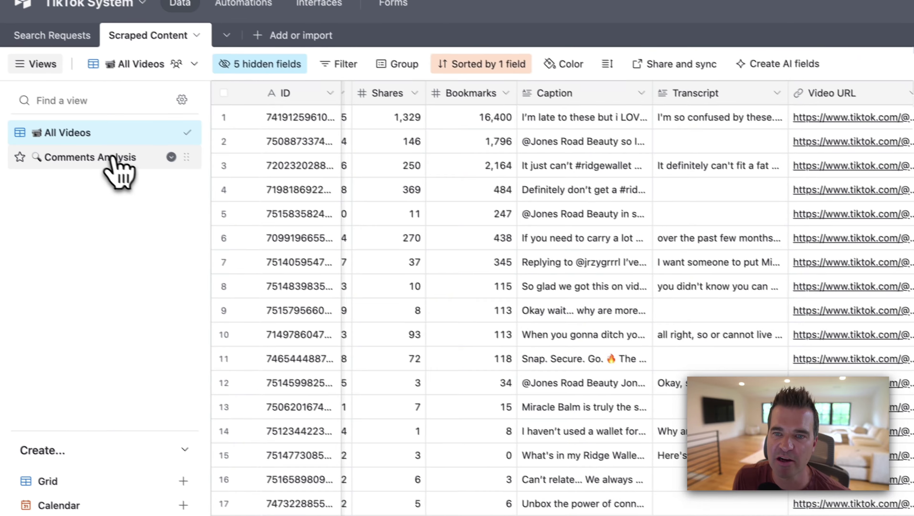
# Step: Switch to the Comments Analysis view and check which of its fields are shown or hidden
pyautogui.click(125, 169)
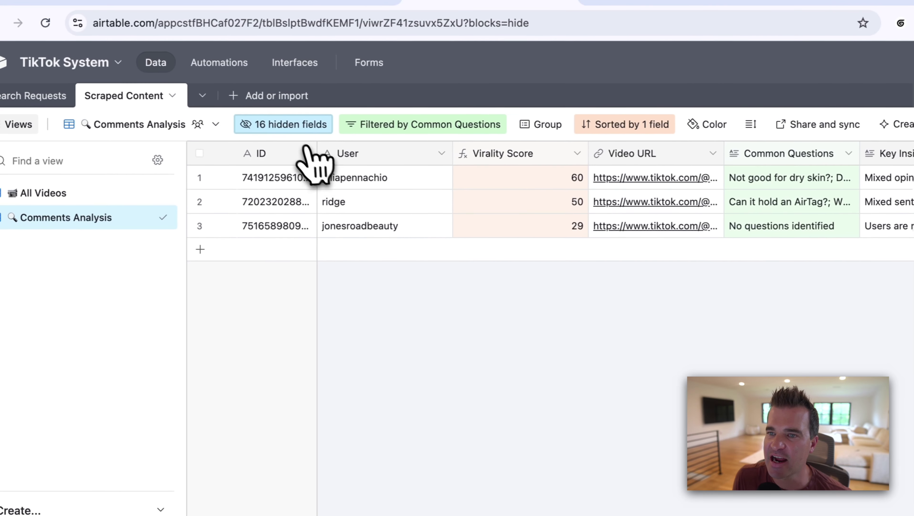
pyautogui.click(299, 126)
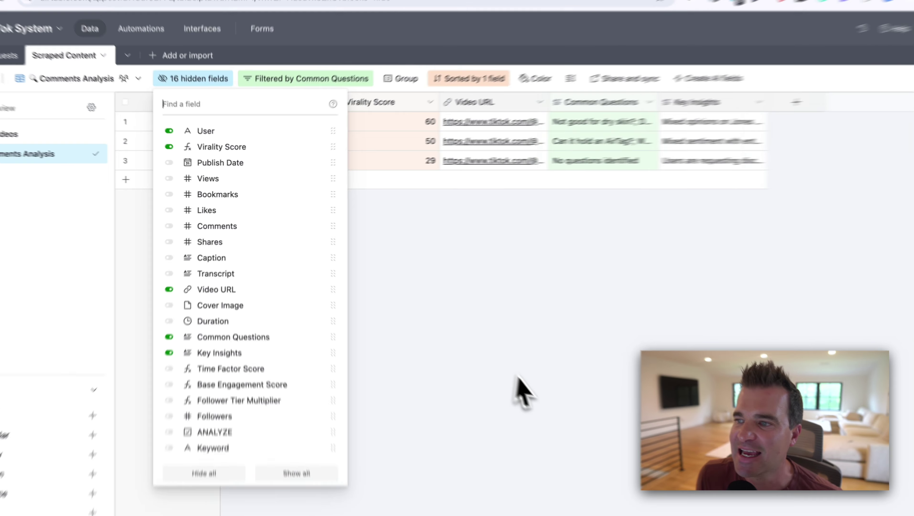
pyautogui.click(453, 340)
# Step: Examine the Comments Analysis columns from Common Questions back to ID, and return to the Search History interface page
pyautogui.click(506, 111)
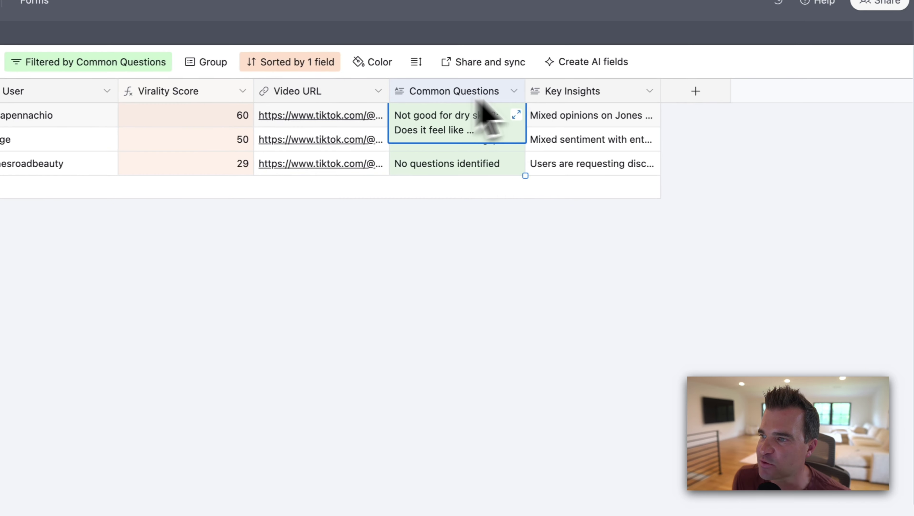
pyautogui.click(601, 110)
pyautogui.press('Left')
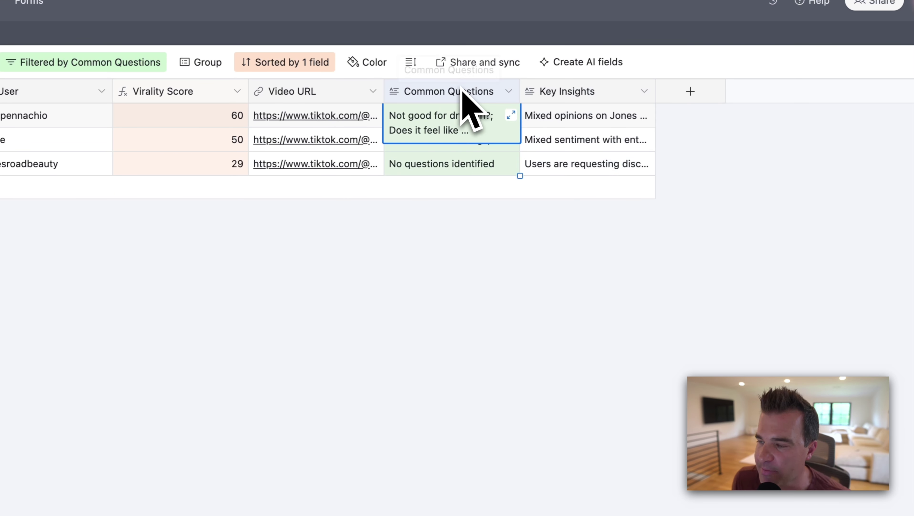
pyautogui.press('Left')
pyautogui.press('Left')
pyautogui.press('Down')
pyautogui.press('Down')
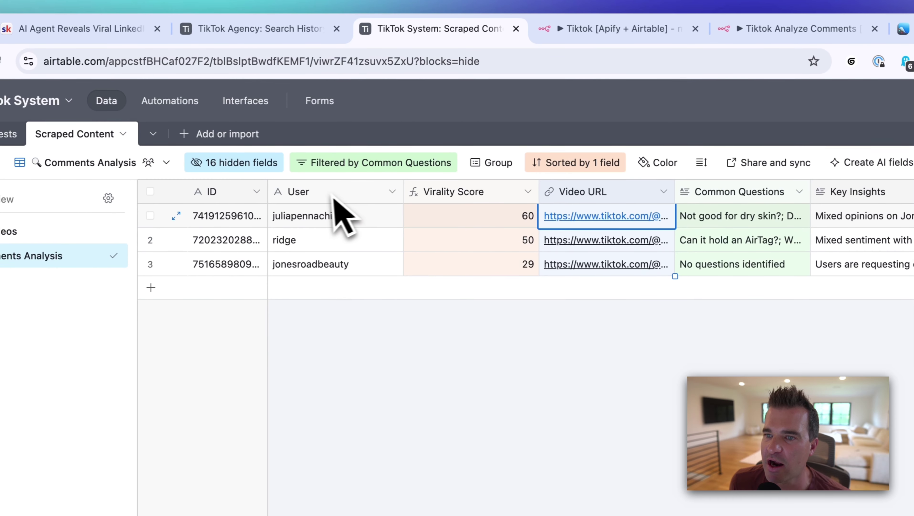
pyautogui.click(221, 71)
pyautogui.click(223, 197)
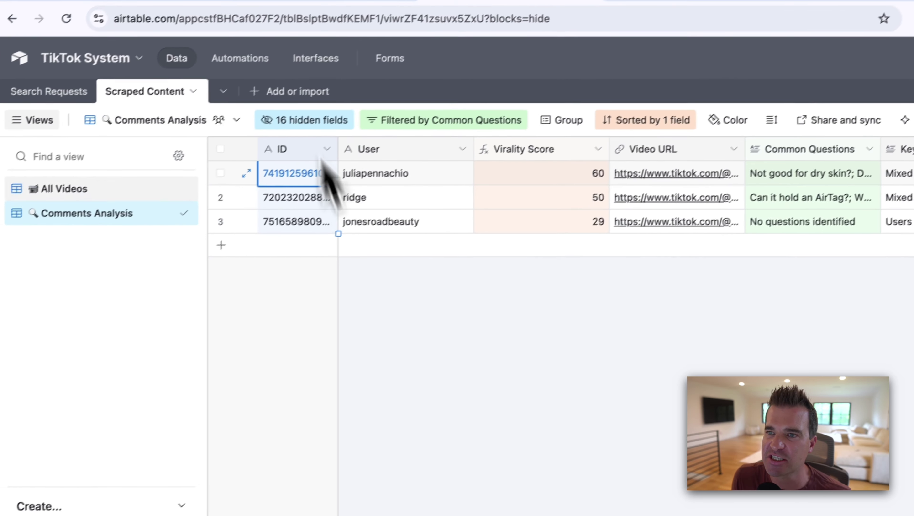
pyautogui.click(263, 36)
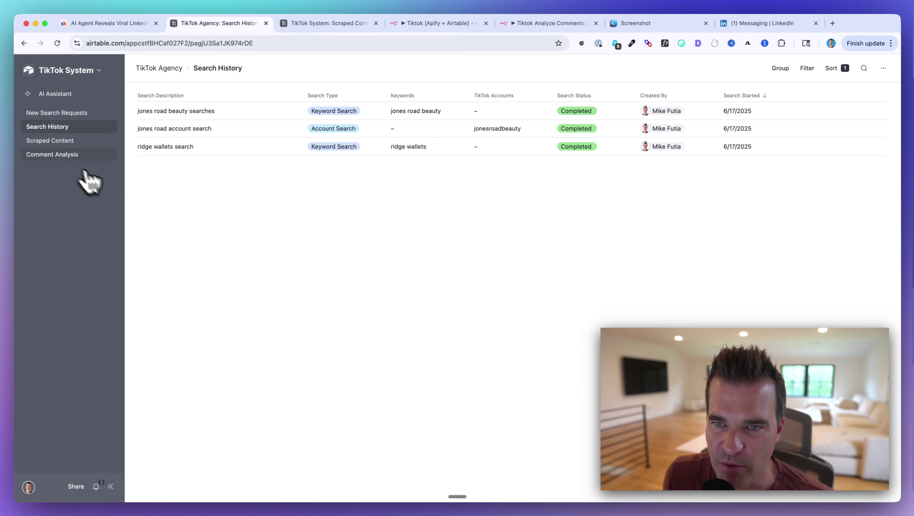
# Step: View the Comment Analysis interface page, and open the base's Search Requests table for comparison
pyautogui.click(61, 157)
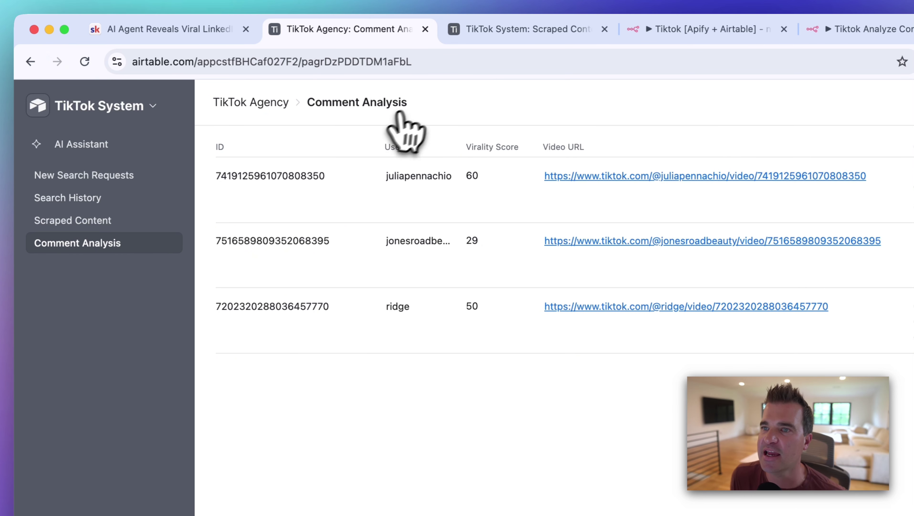
pyautogui.hotkey('ctrl', 'Tab')
pyautogui.click(300, 40)
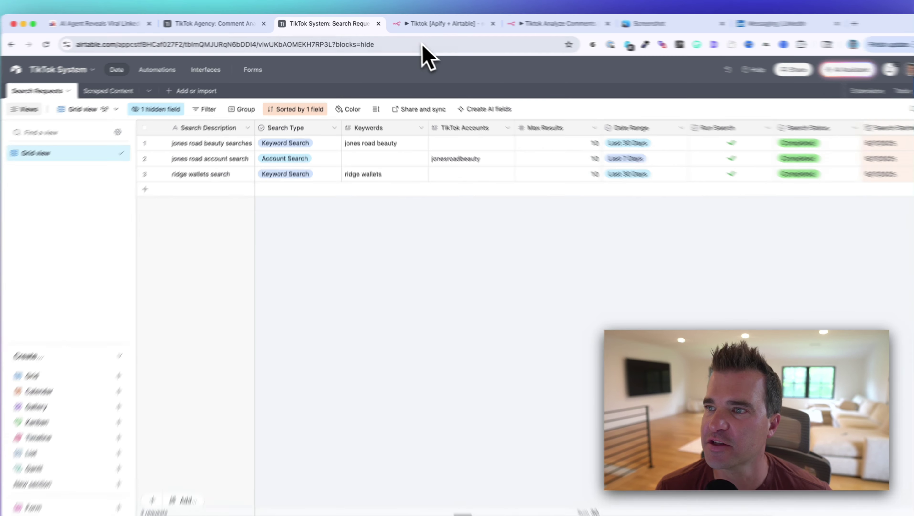
# Step: Go to the Tiktok [Apify + Airtable] workflow in n8n and open its Webhook node to view the parameters
pyautogui.click(426, 23)
pyautogui.hscroll(3, 390, 260)
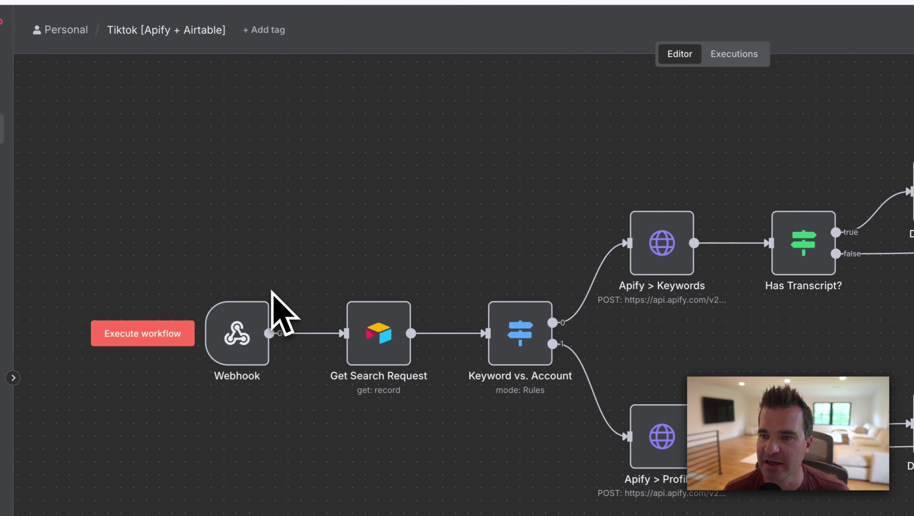
pyautogui.scroll(5, 279, 306)
pyautogui.doubleClick(325, 363)
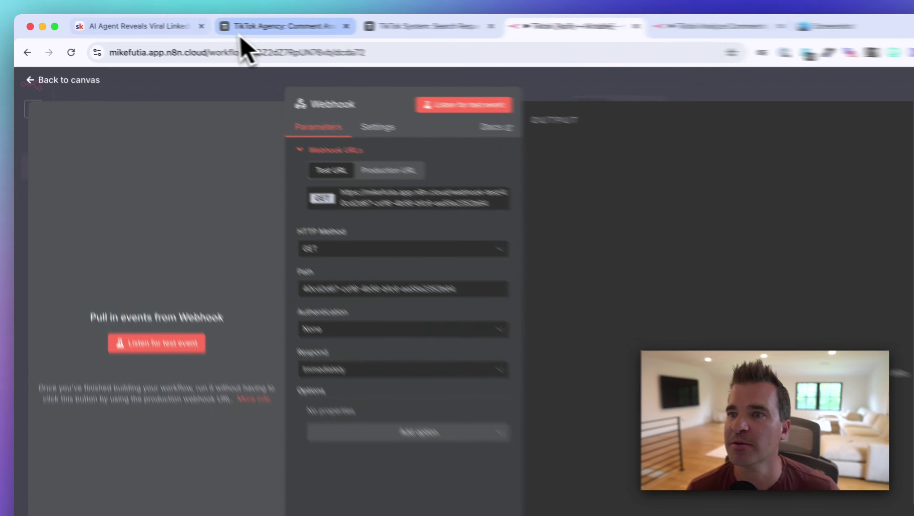
# Step: View the New Search Requests form in Airtable, and inspect the Search Requests table across to the Run Search and Search Status columns
pyautogui.click(190, 23)
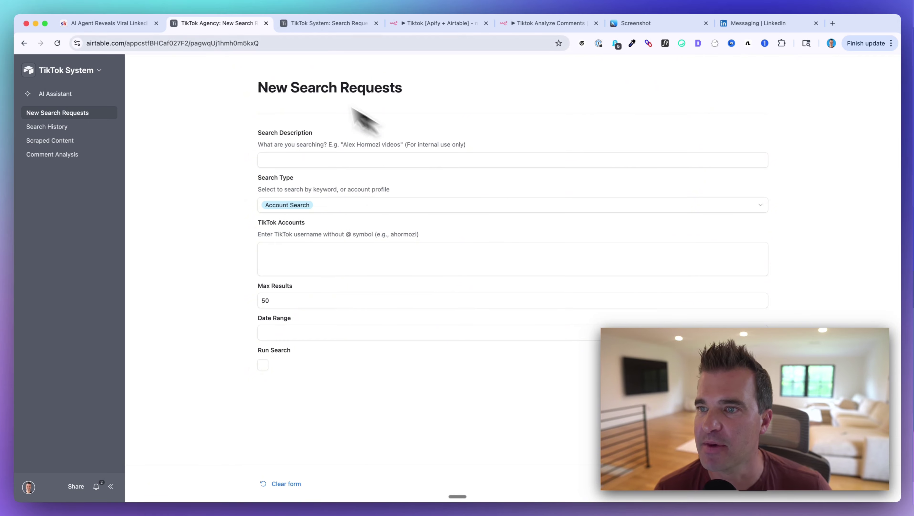
pyautogui.click(329, 22)
pyautogui.hscroll(5, 526, 230)
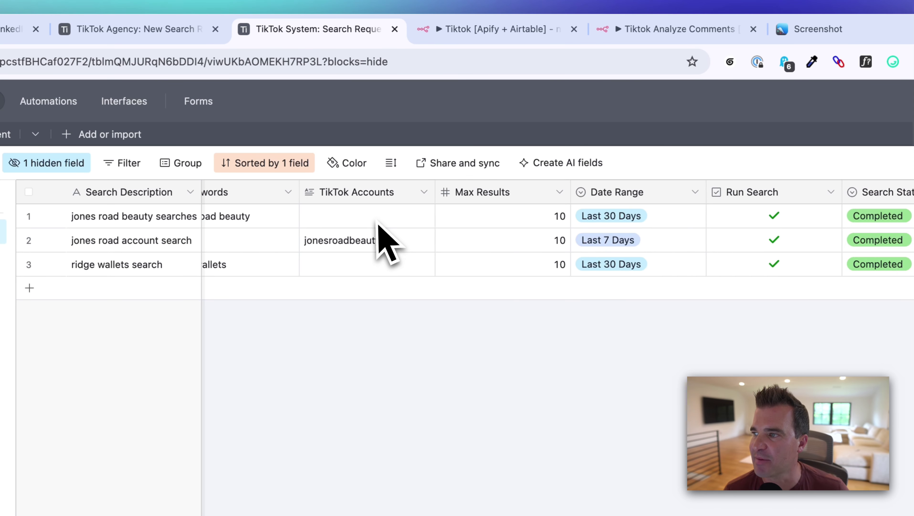
pyautogui.hscroll(3, 379, 241)
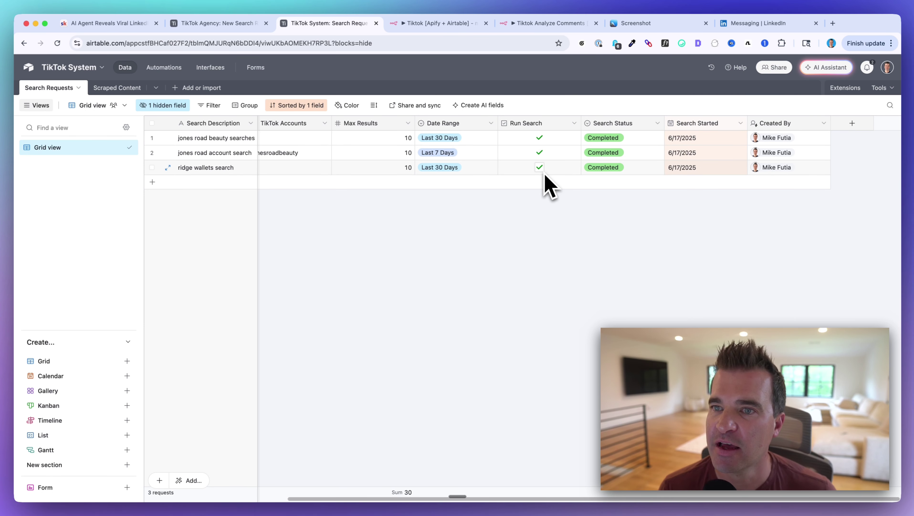
# Step: Open the Scrape Videos by Request automation and review its trigger's table and Run Search condition
pyautogui.click(164, 68)
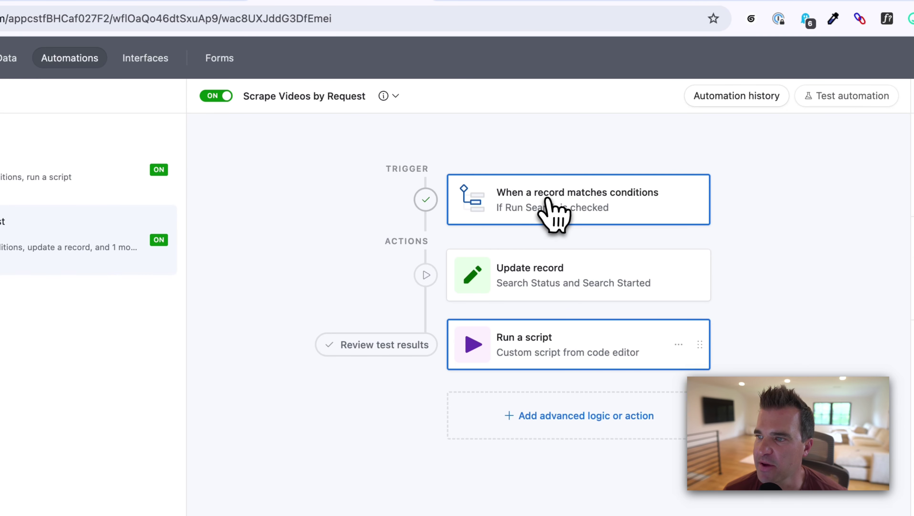
pyautogui.click(548, 201)
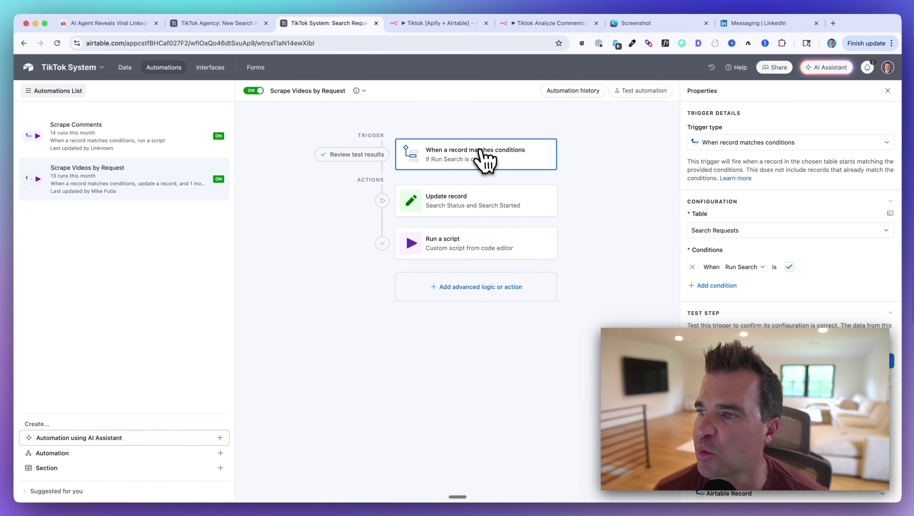
pyautogui.scroll(-1, 705, 189)
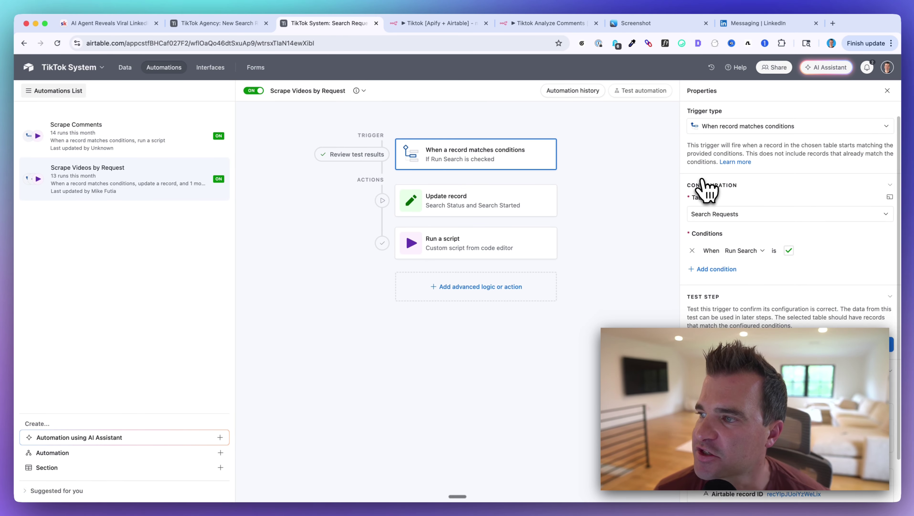
pyautogui.scroll(-3, 706, 188)
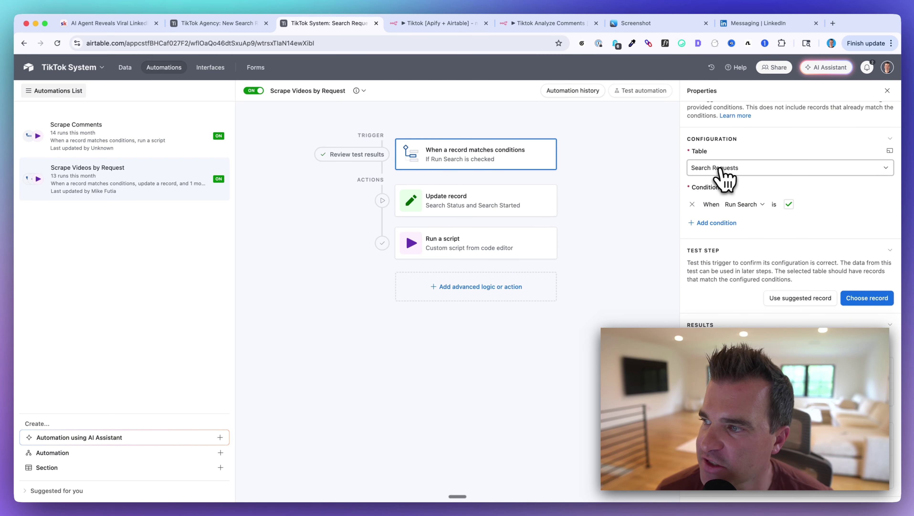
# Step: Open the base's Data page in a separate browser tab, keeping the automation open
pyautogui.click(216, 23)
pyautogui.click(328, 22)
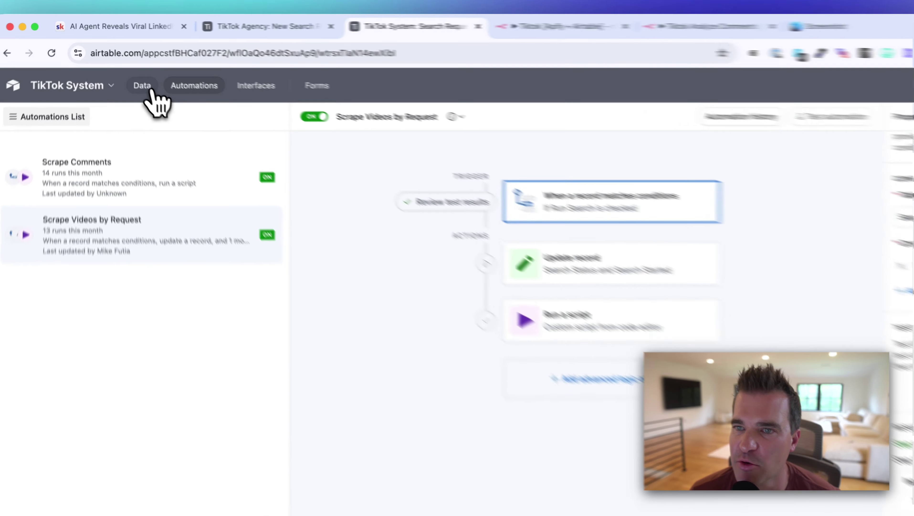
pyautogui.rightClick(125, 67)
pyautogui.click(147, 78)
pyautogui.click(419, 22)
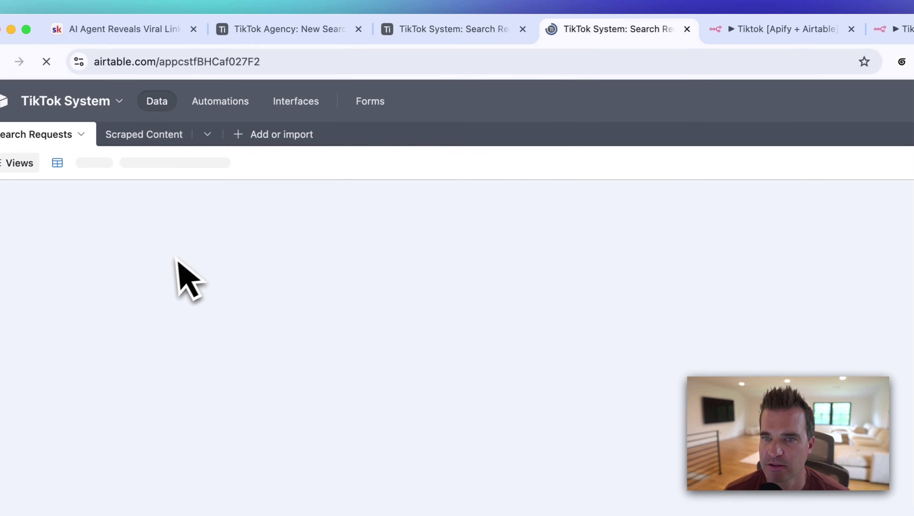
# Step: Compare the automation trigger's Run Search condition with the Run Search column in the Search Requests table
pyautogui.click(414, 28)
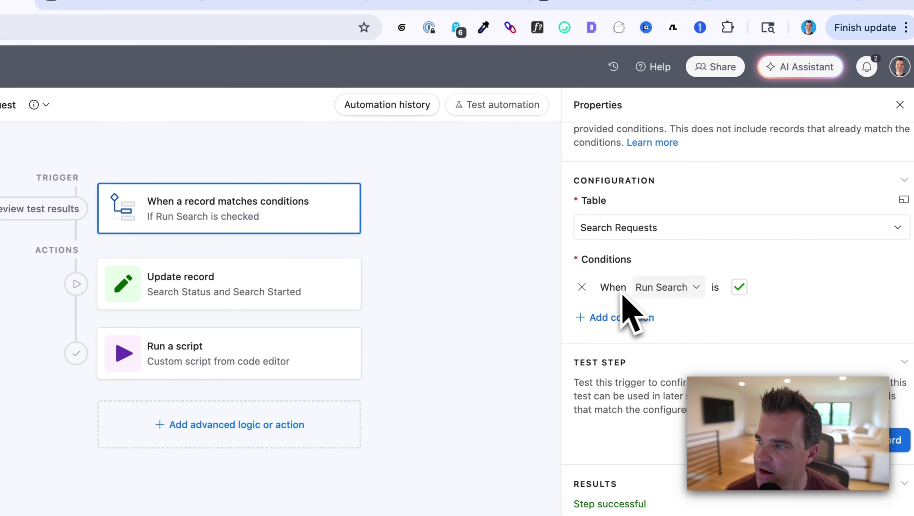
pyautogui.click(319, 34)
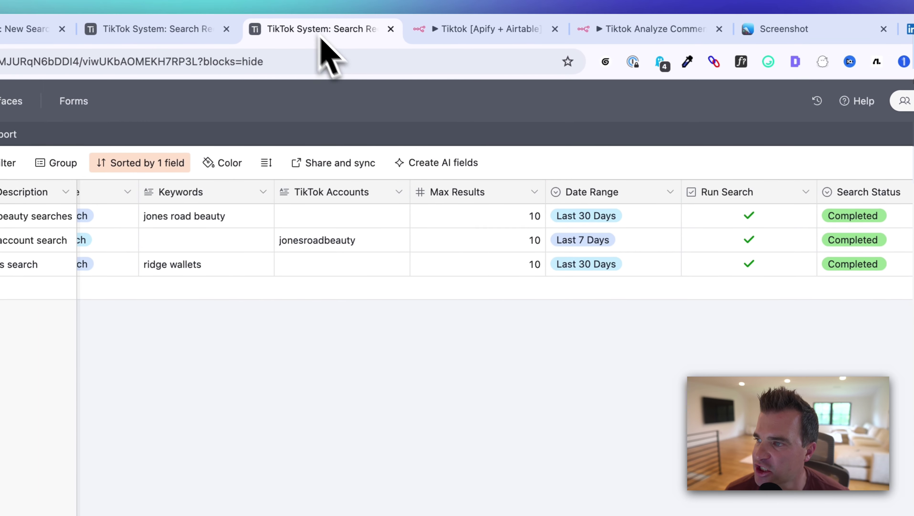
pyautogui.hscroll(4, 622, 347)
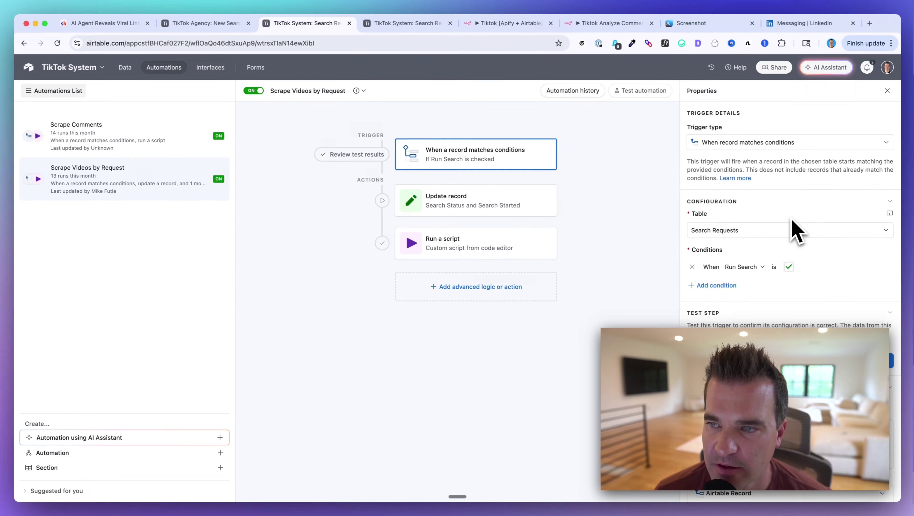
pyautogui.scroll(-2, 791, 218)
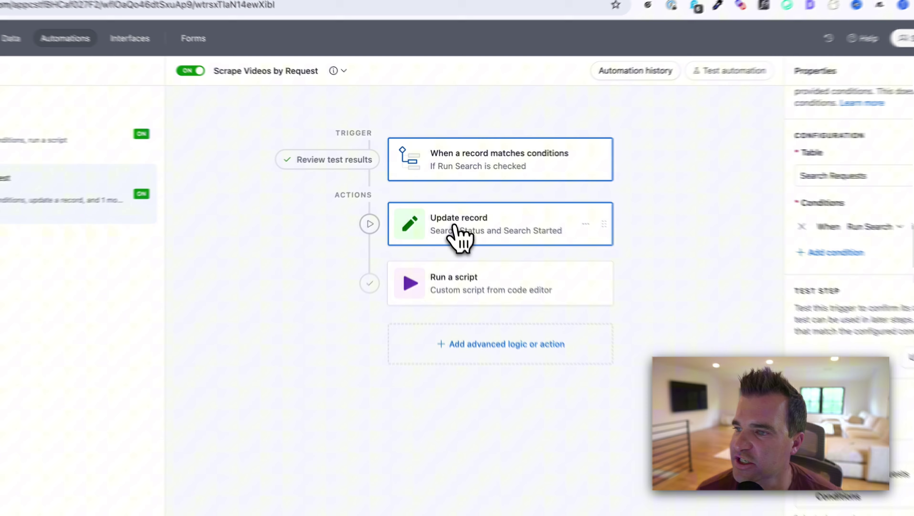
# Step: Inspect the Update record action's configuration and compare its fields with the Search Status and Search Started columns in Search Requests
pyautogui.click(451, 197)
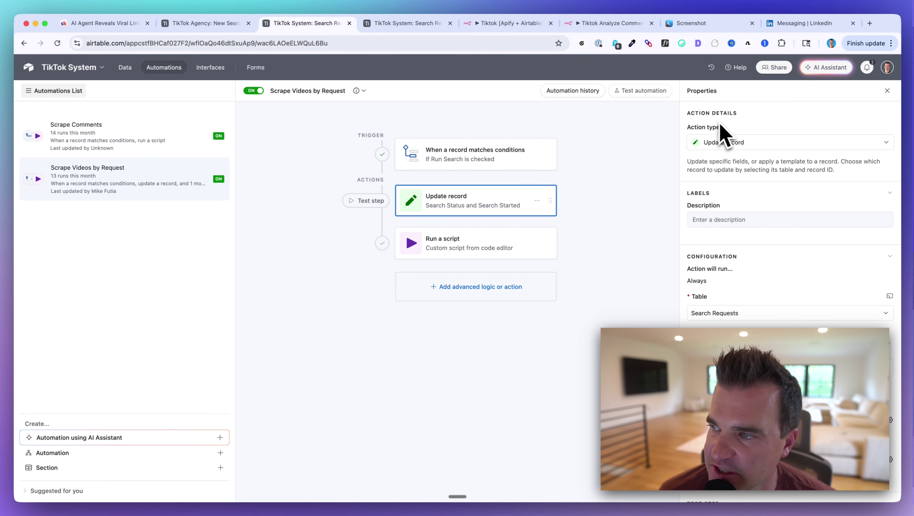
pyautogui.scroll(-5, 724, 155)
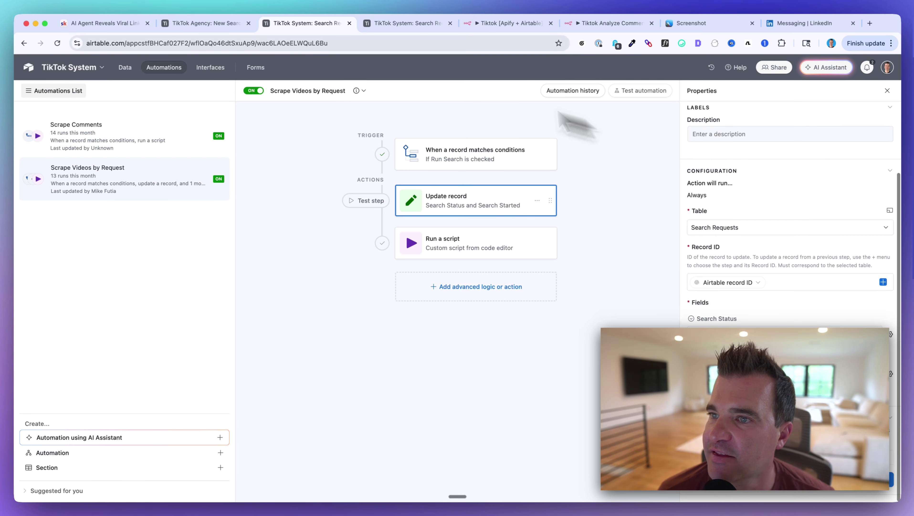
pyautogui.click(404, 23)
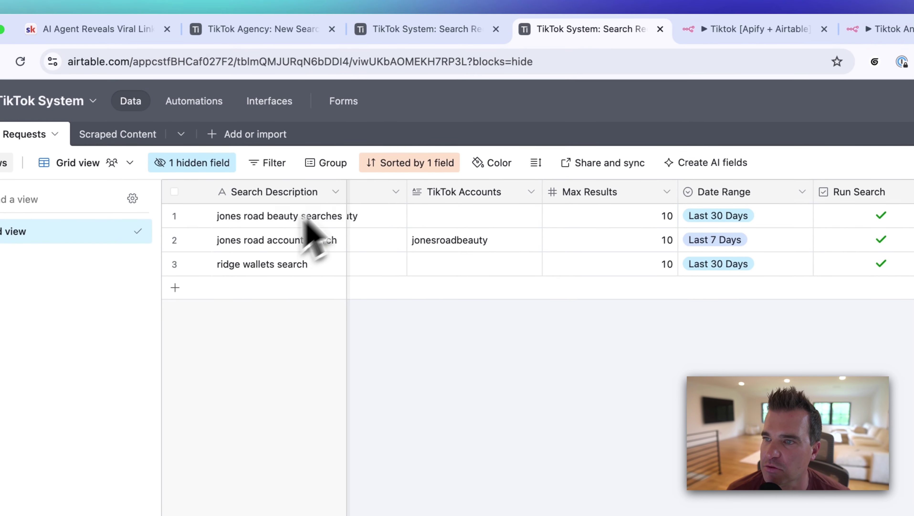
pyautogui.click(408, 29)
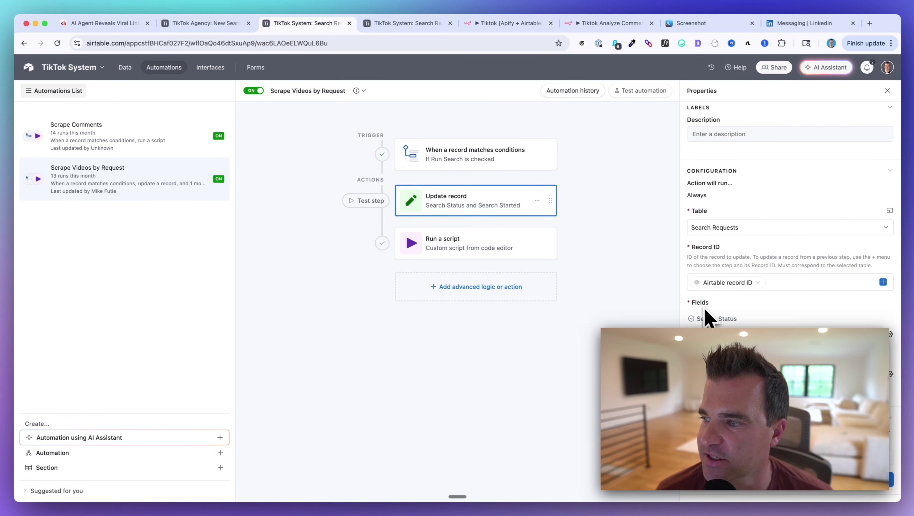
pyautogui.click(408, 22)
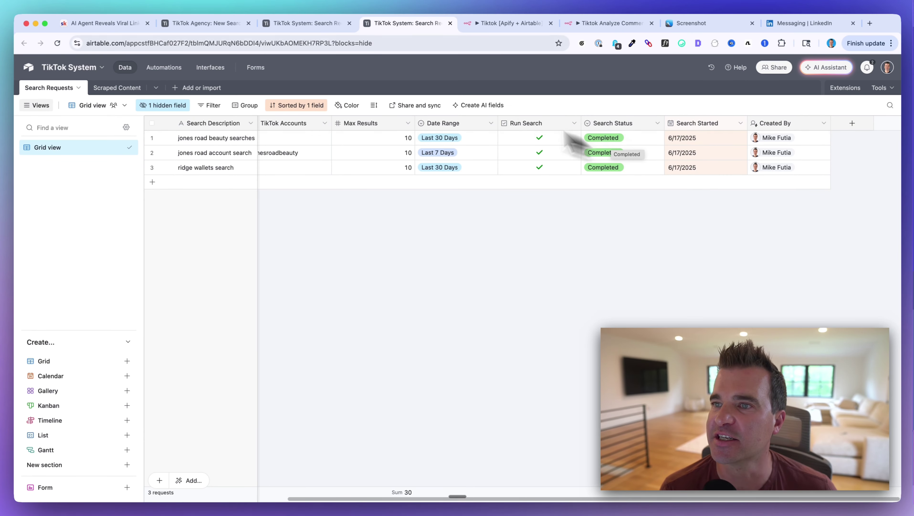
# Step: Check the New Search Requests and Search History pages of the TikTok Agency interface
pyautogui.click(206, 23)
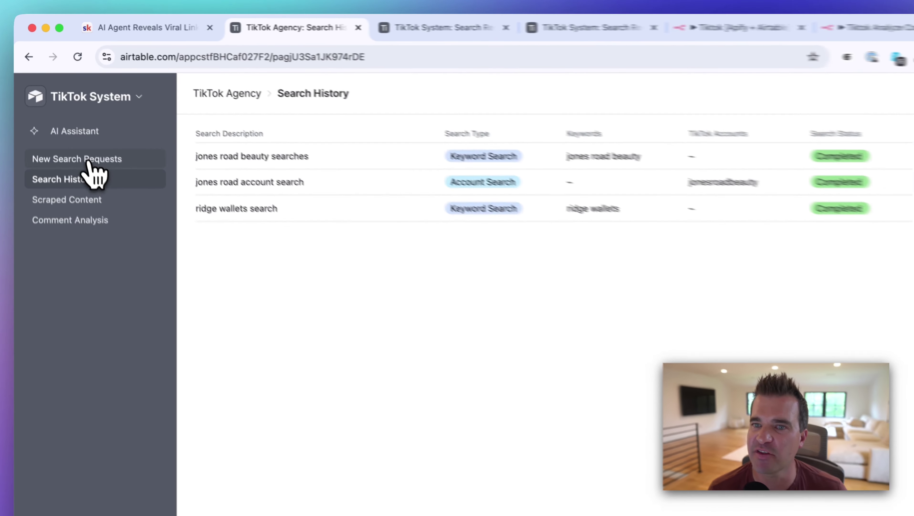
pyautogui.click(88, 162)
pyautogui.click(81, 179)
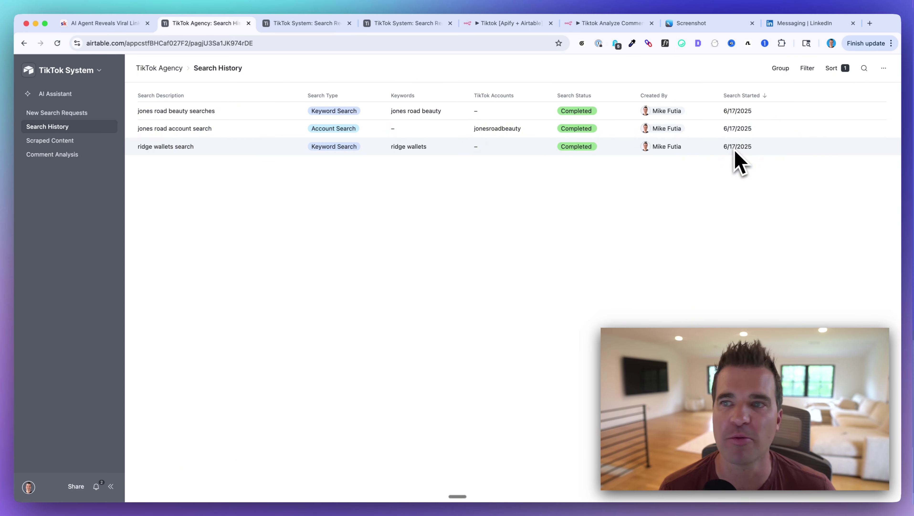
# Step: Return to the Scrape Videos by Request automation and review the Run a script action's webHook and recordId inputs
pyautogui.click(296, 25)
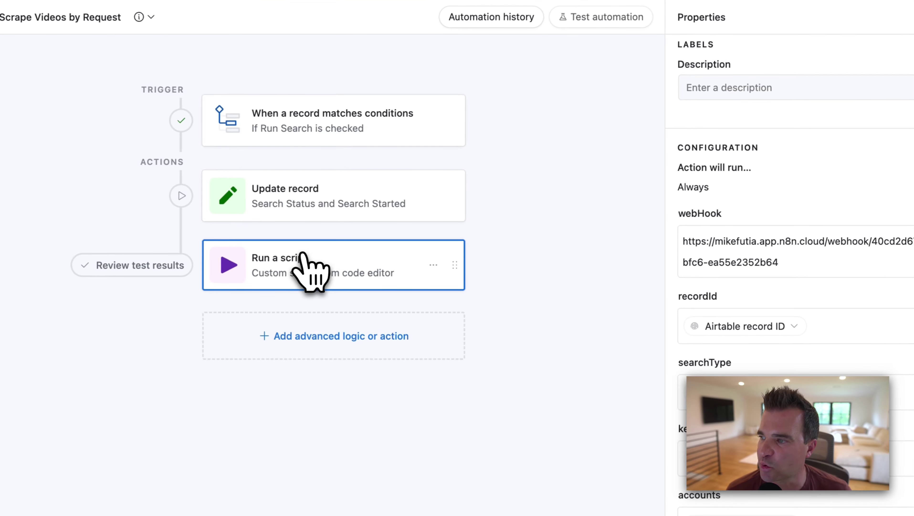
pyautogui.scroll(5, 695, 264)
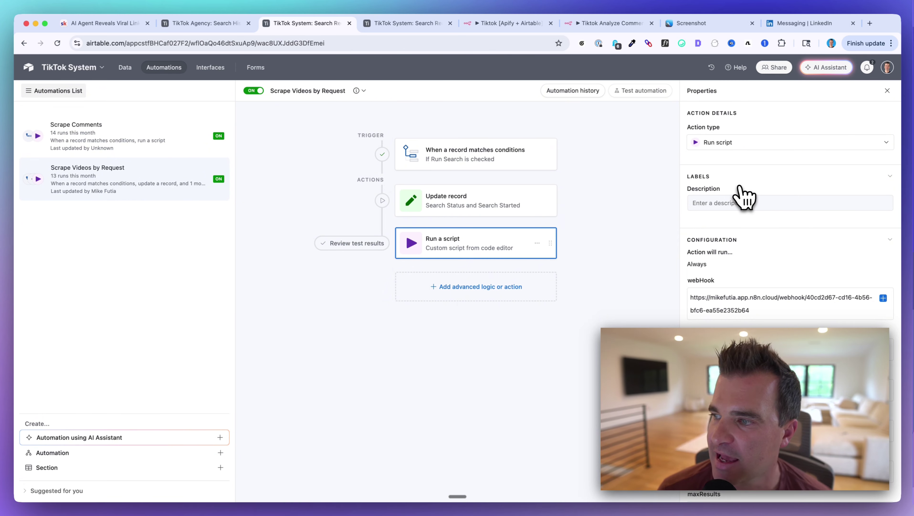
pyautogui.scroll(-5, 741, 196)
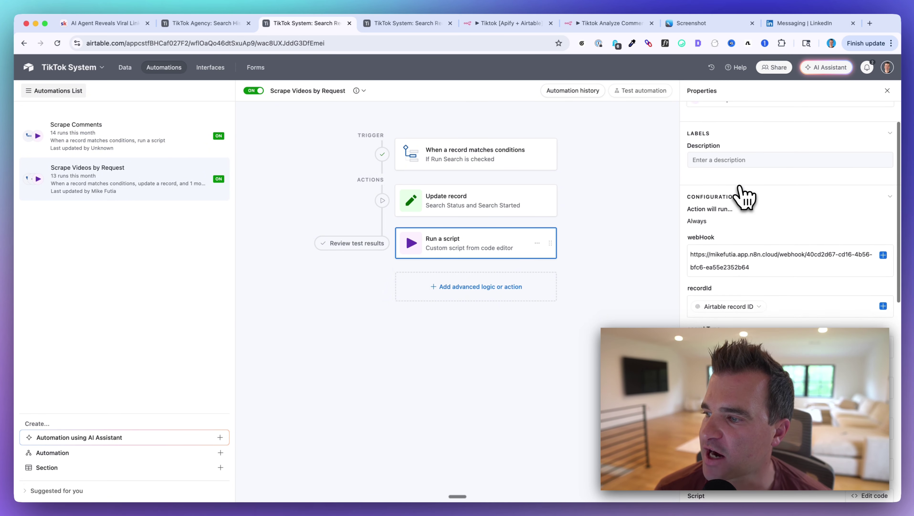
pyautogui.scroll(2, 743, 197)
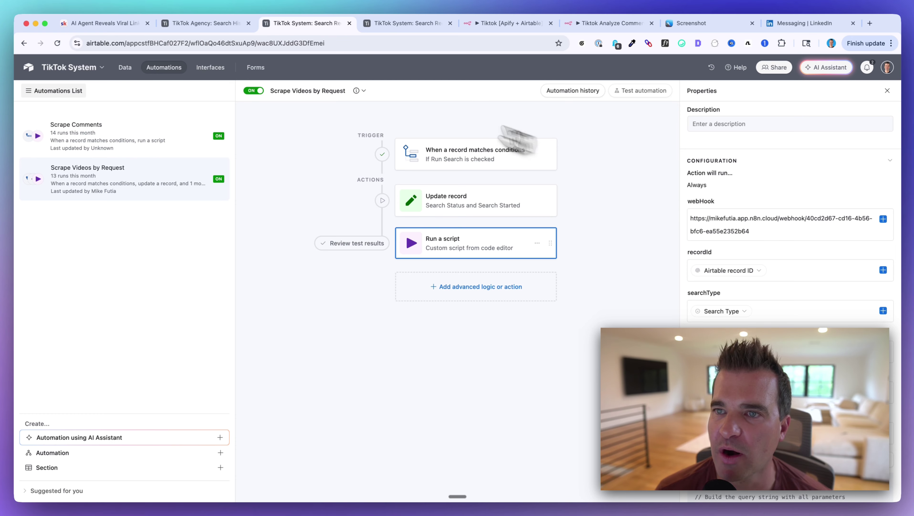
# Step: Reopen the Webhook node in n8n's Tiktok [Apify + Airtable] workflow and display its Production URL
pyautogui.click(495, 23)
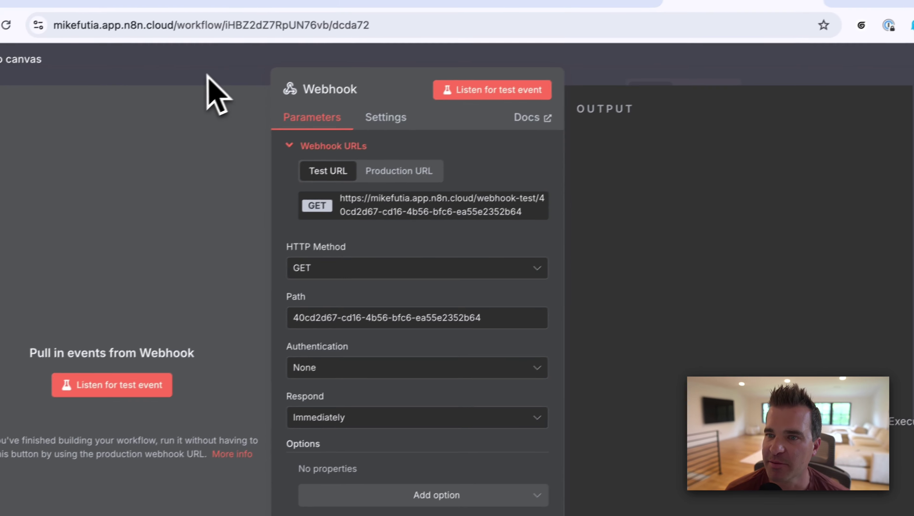
pyautogui.click(207, 74)
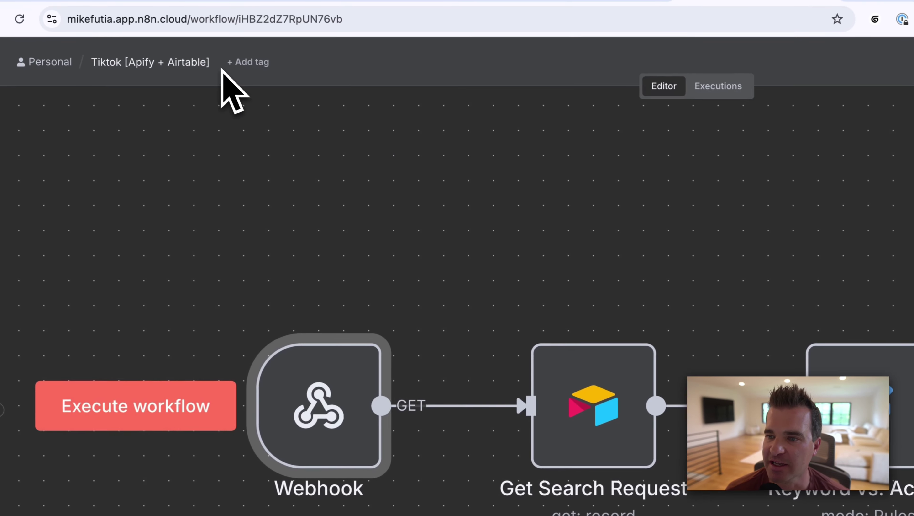
pyautogui.scroll(-2, 276, 235)
pyautogui.scroll(-5, 277, 236)
pyautogui.scroll(1, 277, 237)
pyautogui.scroll(2, 278, 240)
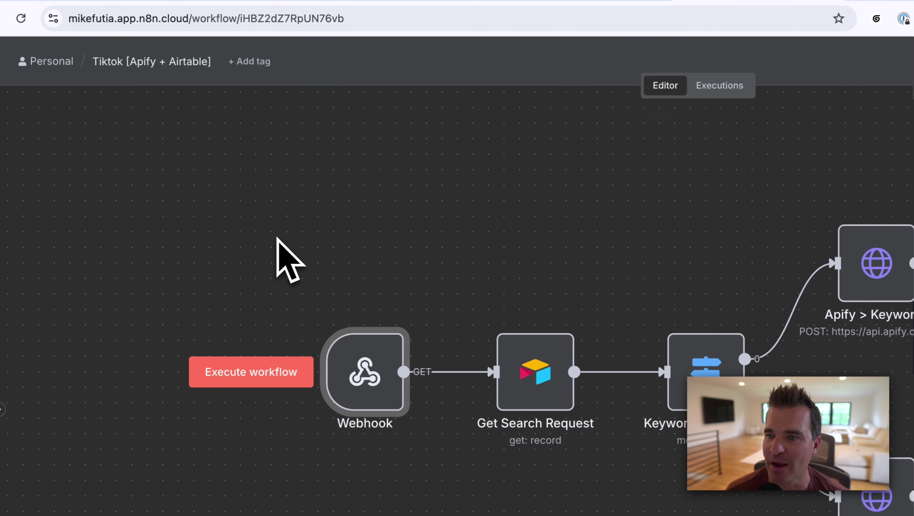
pyautogui.doubleClick(376, 390)
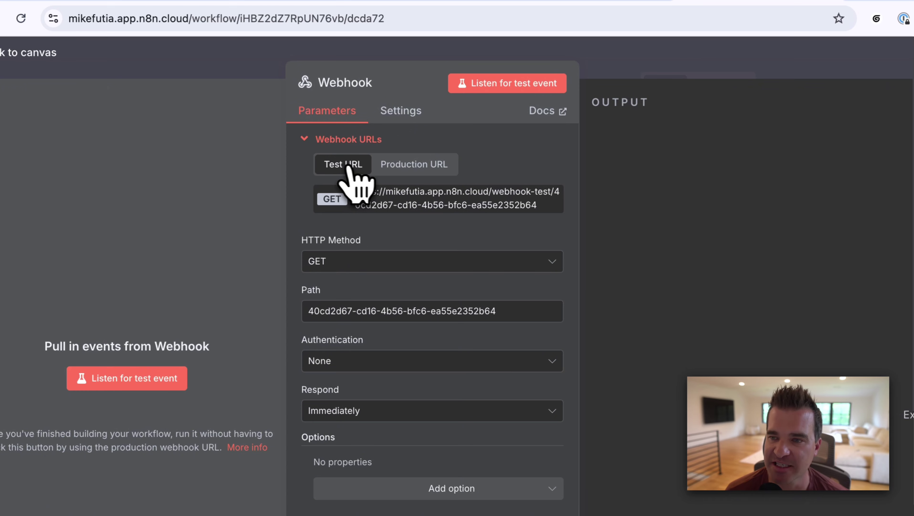
pyautogui.click(400, 165)
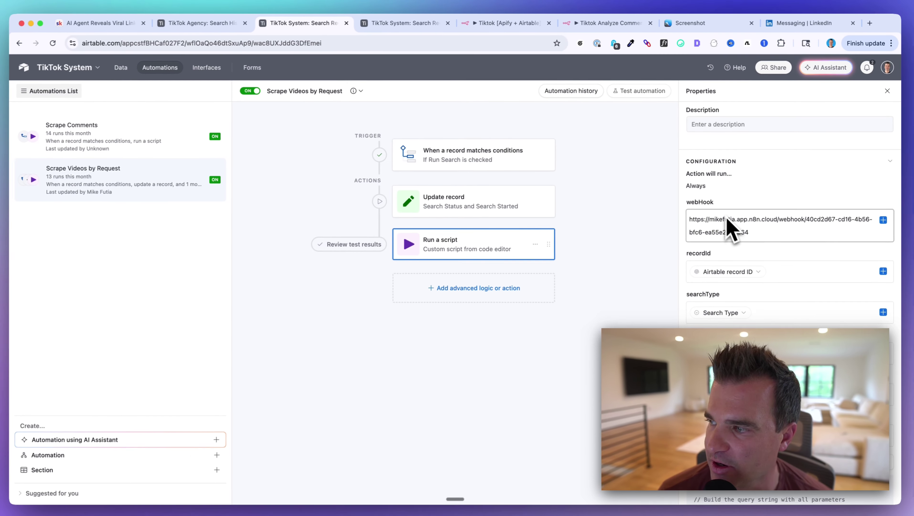
# Step: Review the Run a script action's inputs from webHook through maxResults, along with the script that builds the query string and calls the webhook
pyautogui.scroll(-3, 750, 177)
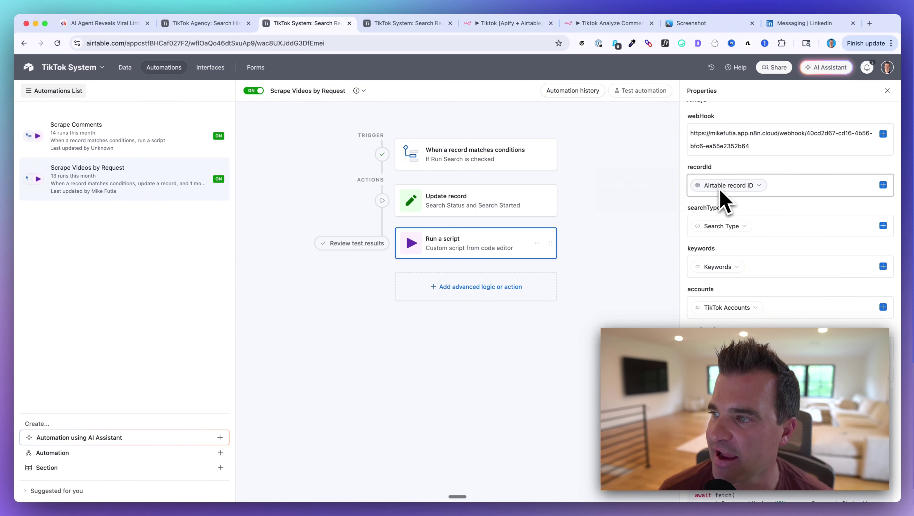
pyautogui.scroll(-1, 713, 188)
pyautogui.scroll(-1, 713, 190)
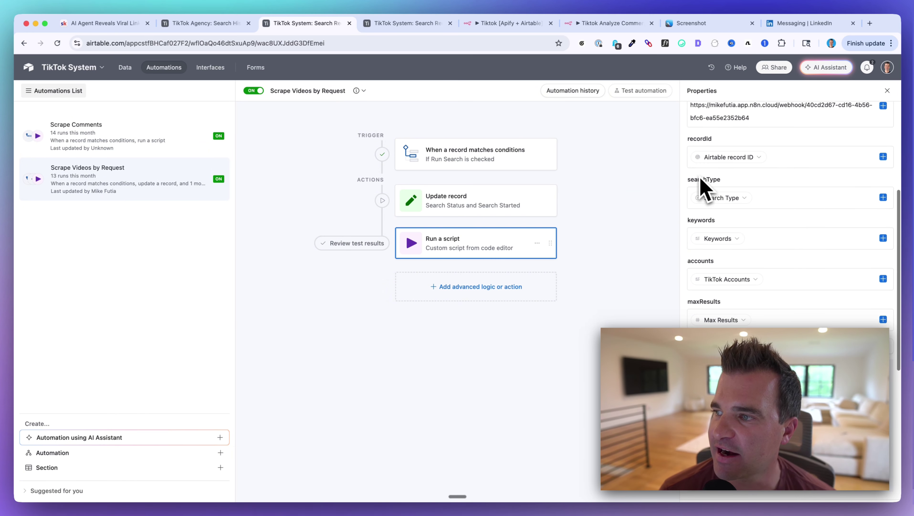
pyautogui.scroll(-2, 729, 195)
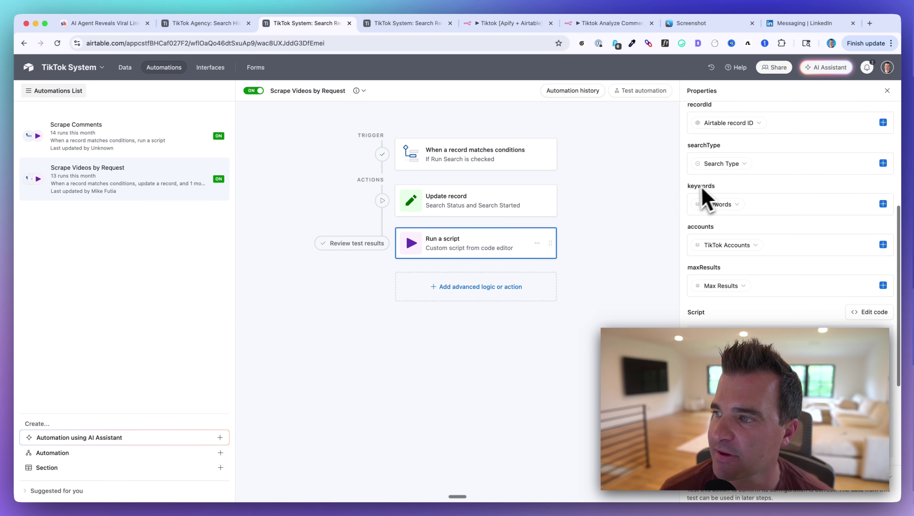
pyautogui.scroll(-2, 736, 202)
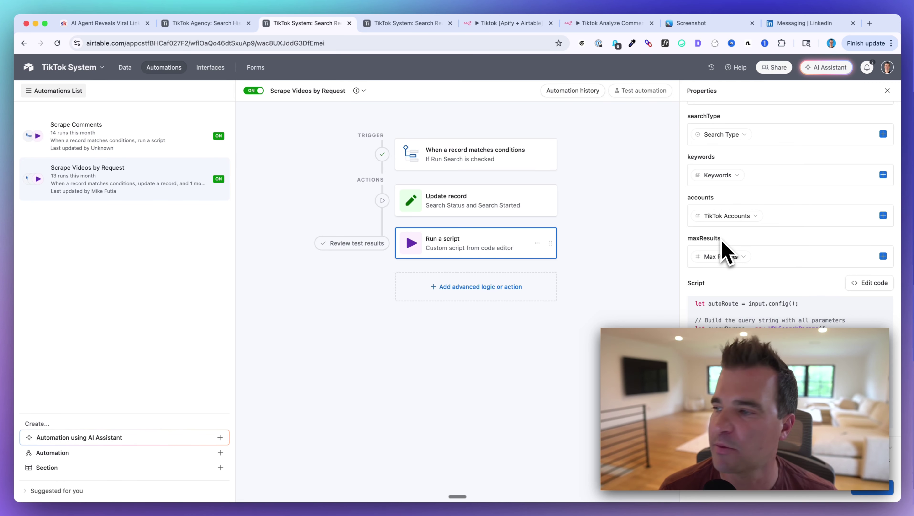
pyautogui.scroll(-5, 726, 252)
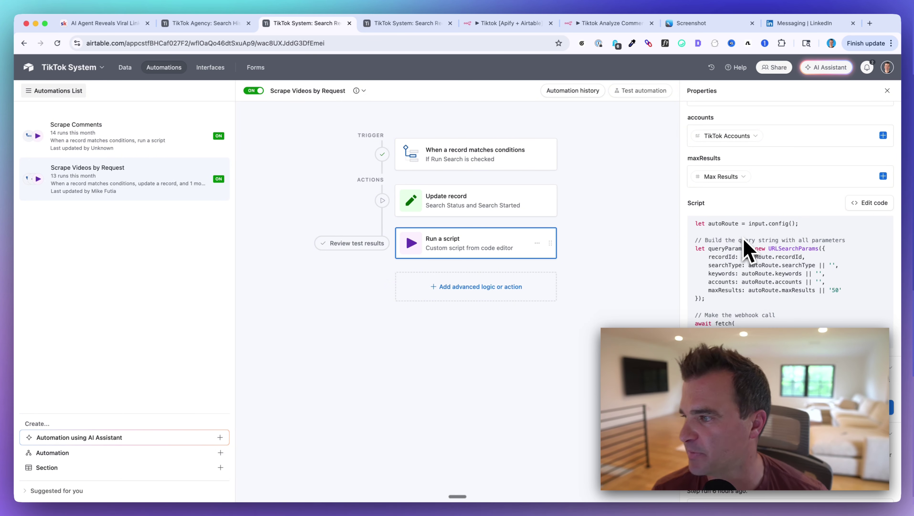
pyautogui.scroll(10, 744, 253)
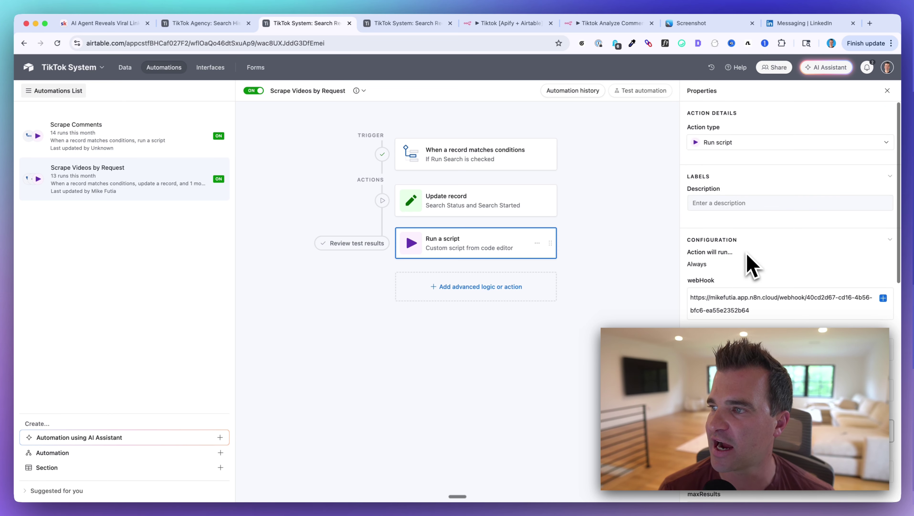
pyautogui.scroll(-10, 759, 296)
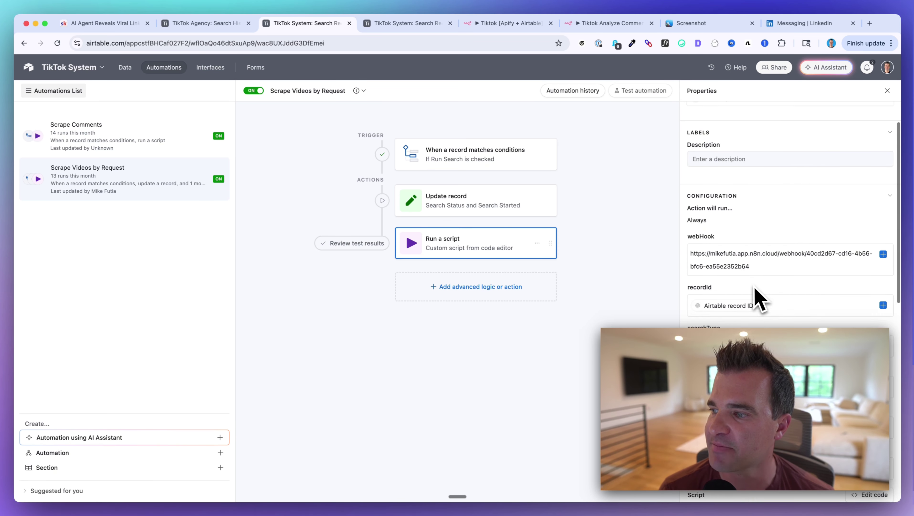
pyautogui.scroll(-2, 758, 296)
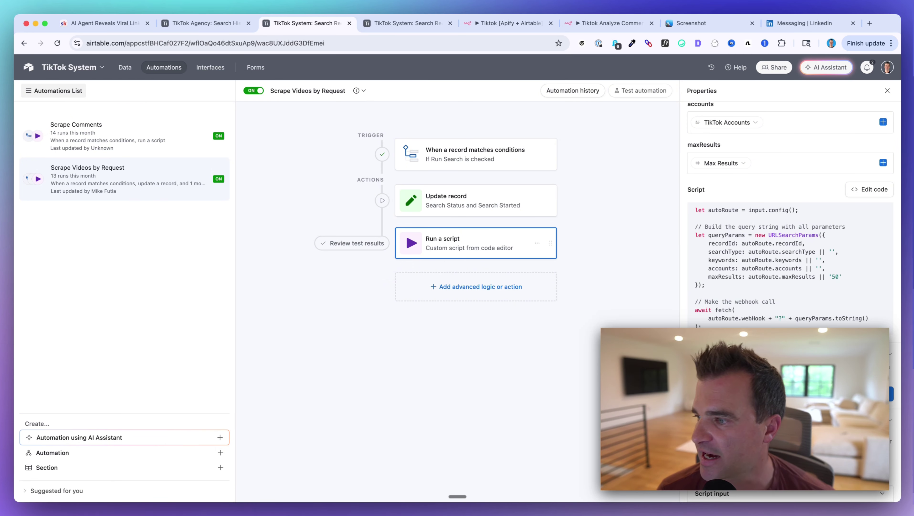
pyautogui.scroll(10, 767, 271)
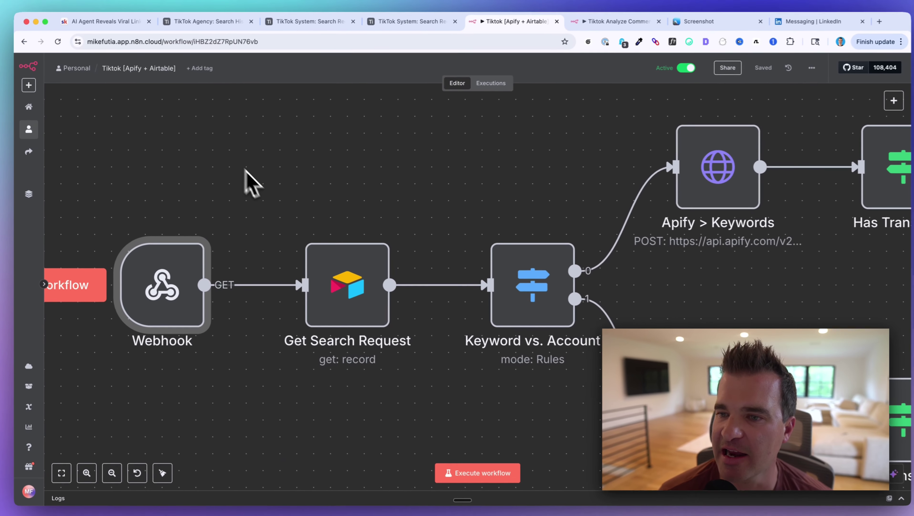
# Step: Open the Get Search Request node in n8n's Tiktok [Apify + Airtable] workflow and check its base and table against the Airtable base
pyautogui.scroll(-5, 287, 206)
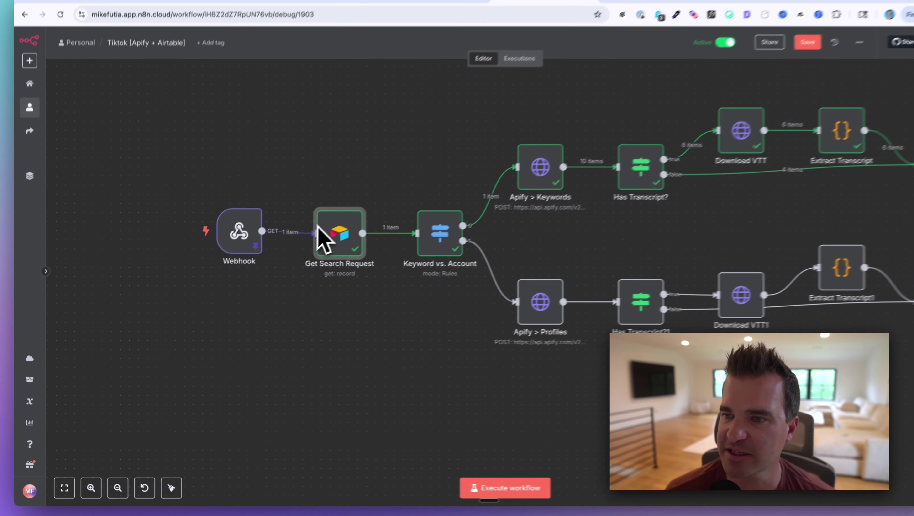
pyautogui.scroll(3, 326, 241)
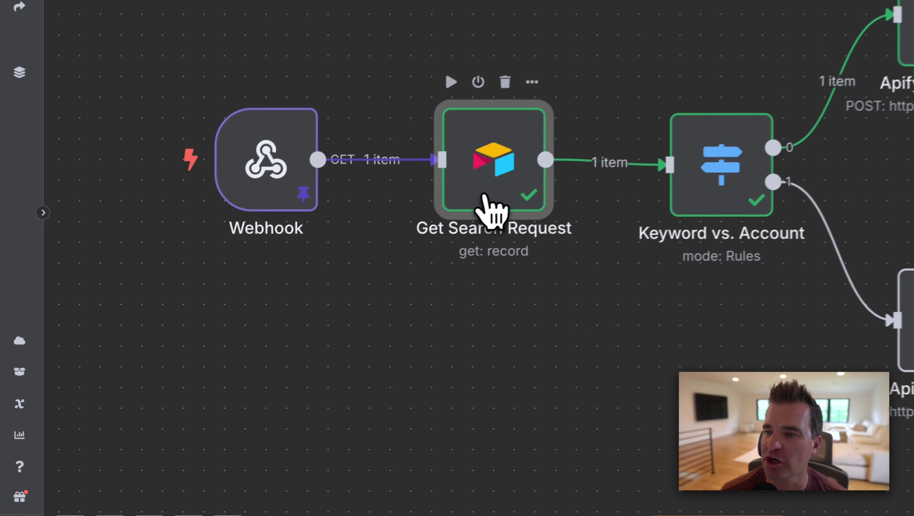
pyautogui.doubleClick(484, 196)
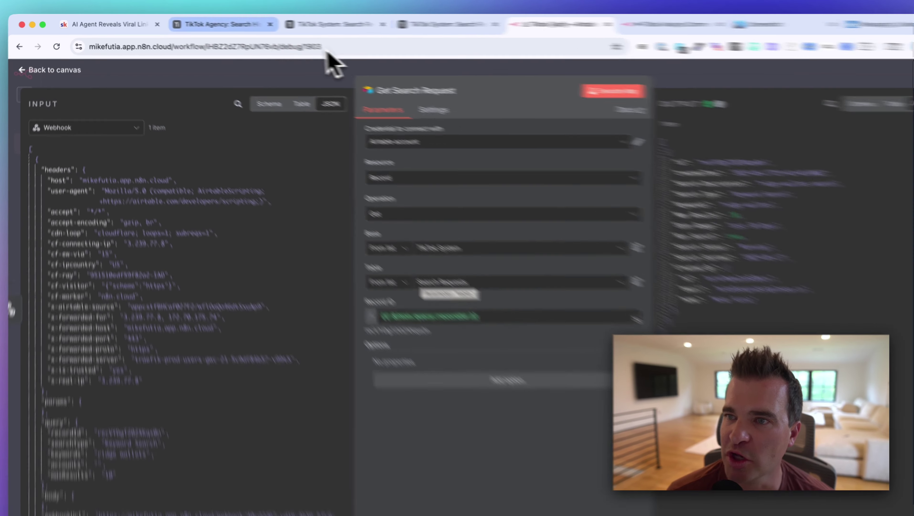
pyautogui.click(296, 23)
pyautogui.click(596, 34)
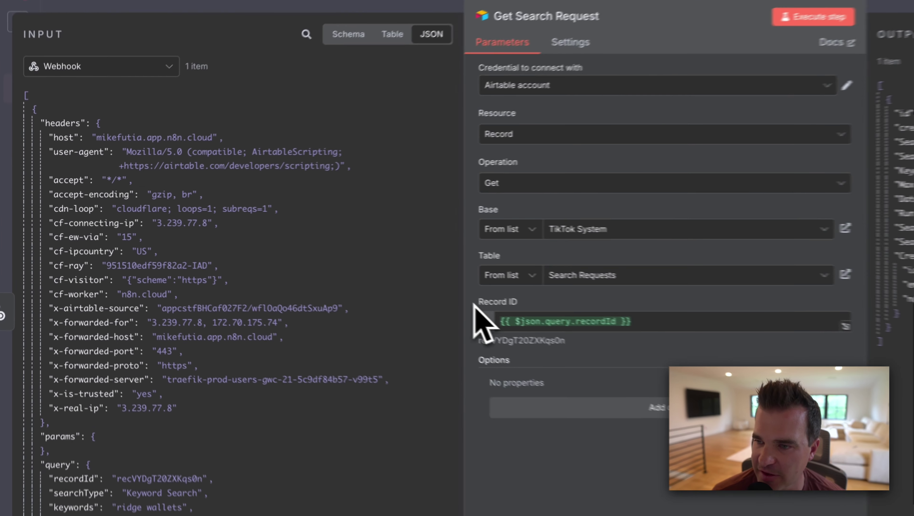
# Step: Display the Webhook input as a schema and trace the query's recordId to the Get Search Request node's Record ID field
pyautogui.moveTo(333, 271); pyautogui.dragTo(359, 270)
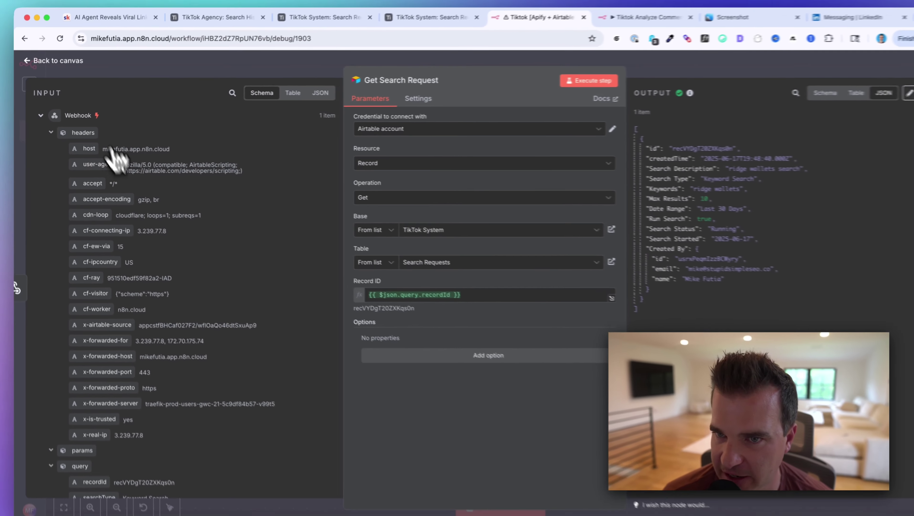
pyautogui.scroll(-2, 89, 157)
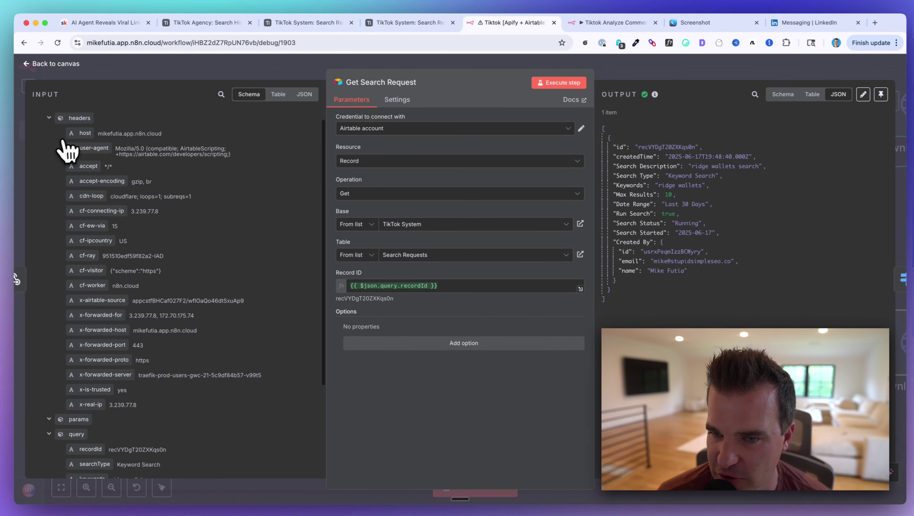
pyautogui.scroll(2, 89, 158)
pyautogui.scroll(-5, 77, 159)
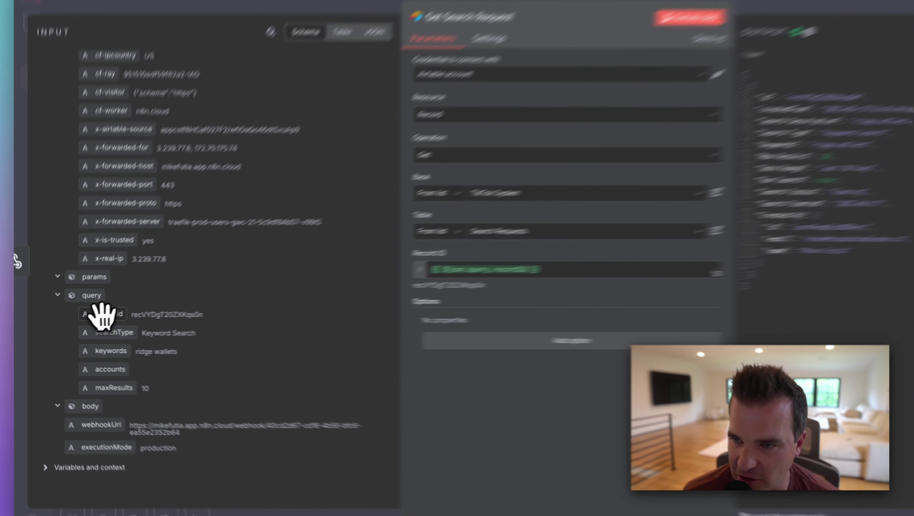
pyautogui.moveTo(88, 318); pyautogui.dragTo(362, 288)
pyautogui.moveTo(489, 260); pyautogui.dragTo(198, 423)
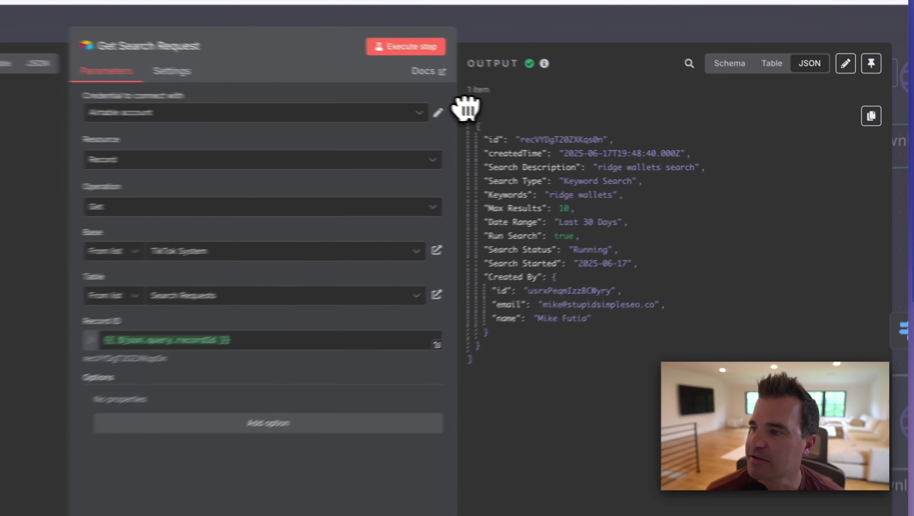
# Step: Examine the Get Search Request output fields from id and Search Description through Search Started, and return to the workflow canvas
pyautogui.moveTo(505, 1); pyautogui.dragTo(694, 207)
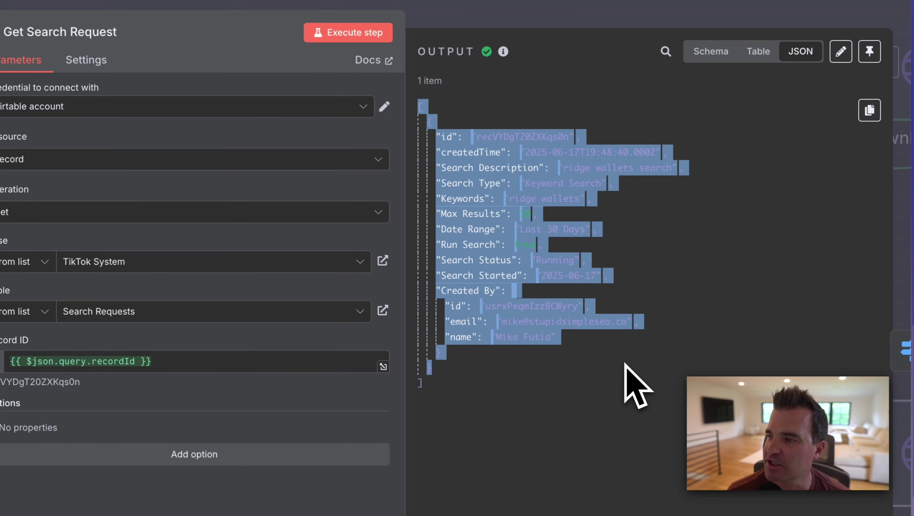
pyautogui.click(564, 375)
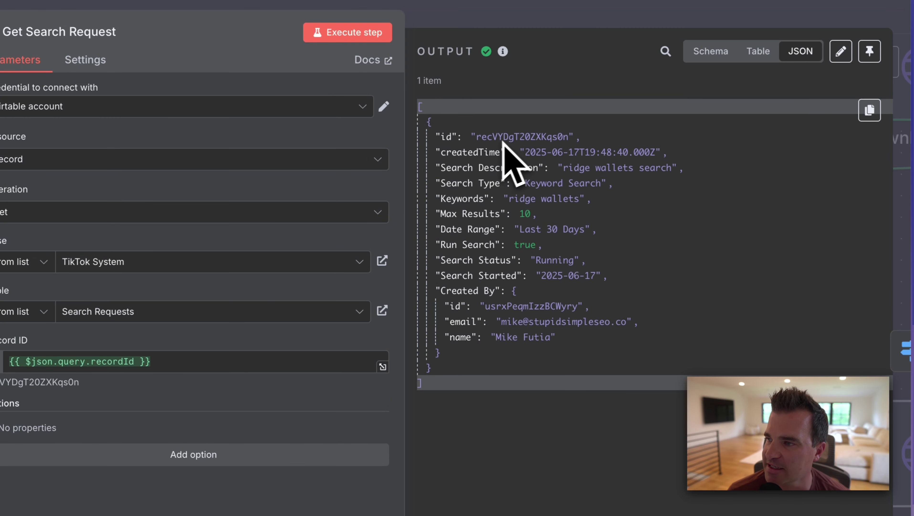
pyautogui.moveTo(520, 152); pyautogui.dragTo(649, 148)
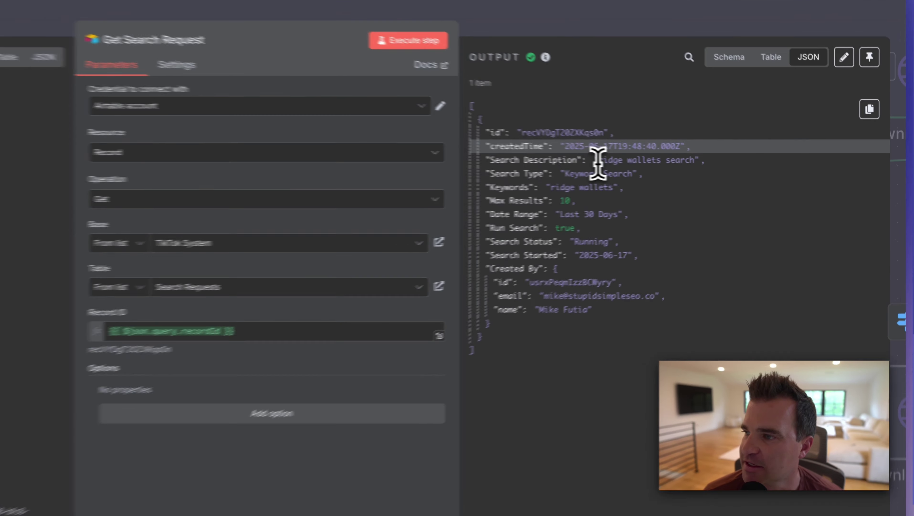
pyautogui.moveTo(687, 166); pyautogui.dragTo(753, 166)
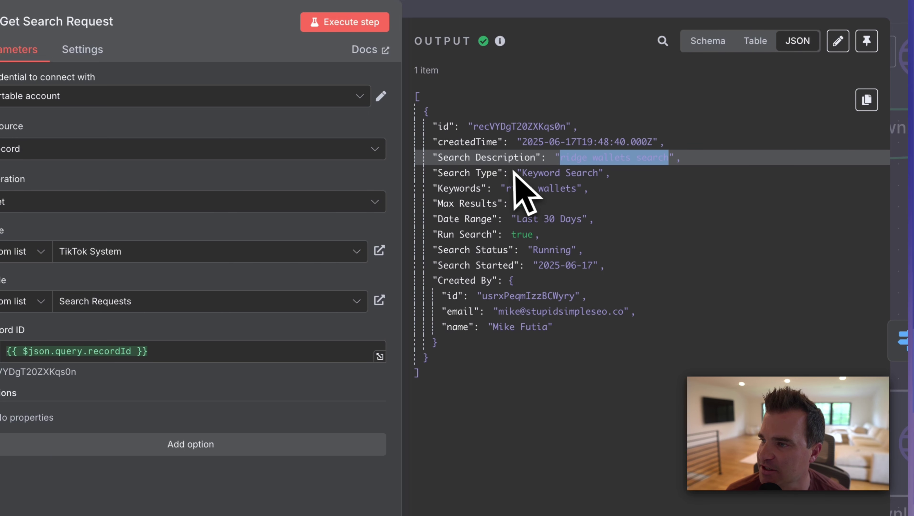
pyautogui.moveTo(518, 171); pyautogui.dragTo(586, 171)
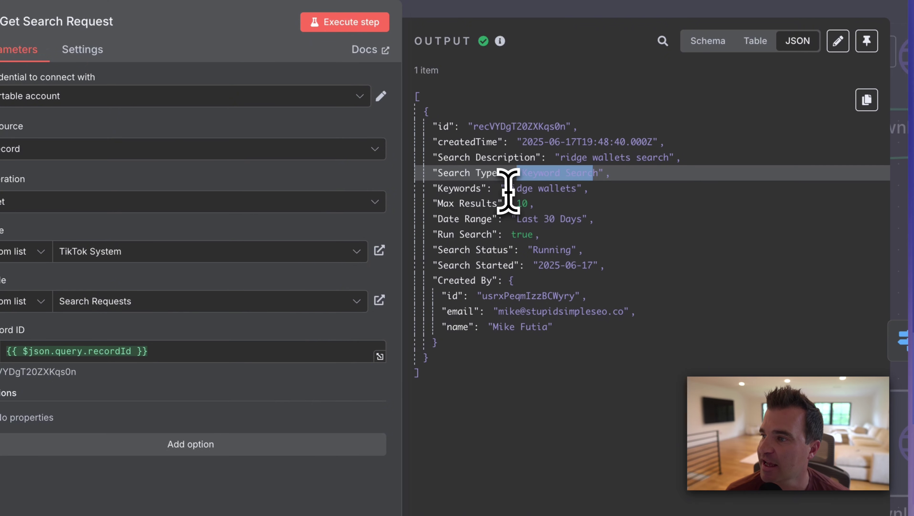
pyautogui.moveTo(506, 188); pyautogui.dragTo(579, 188)
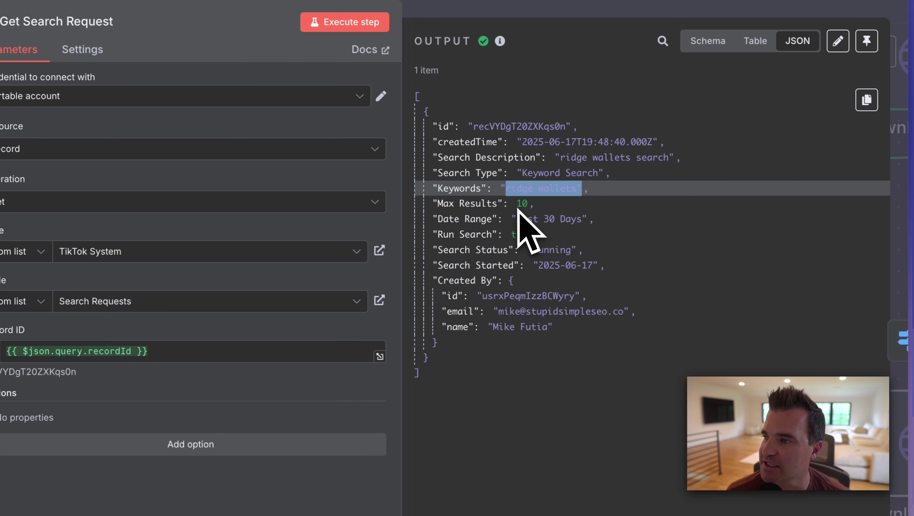
pyautogui.moveTo(517, 203); pyautogui.dragTo(582, 219)
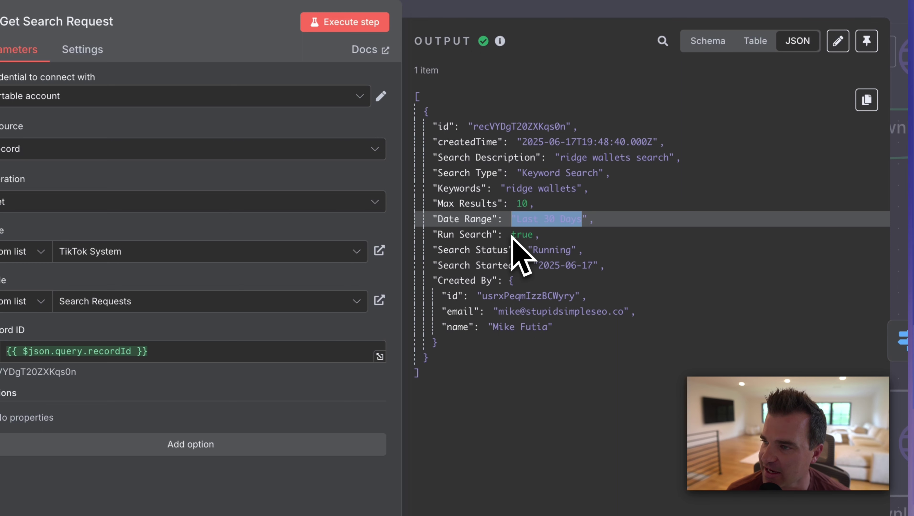
pyautogui.moveTo(512, 235); pyautogui.dragTo(594, 266)
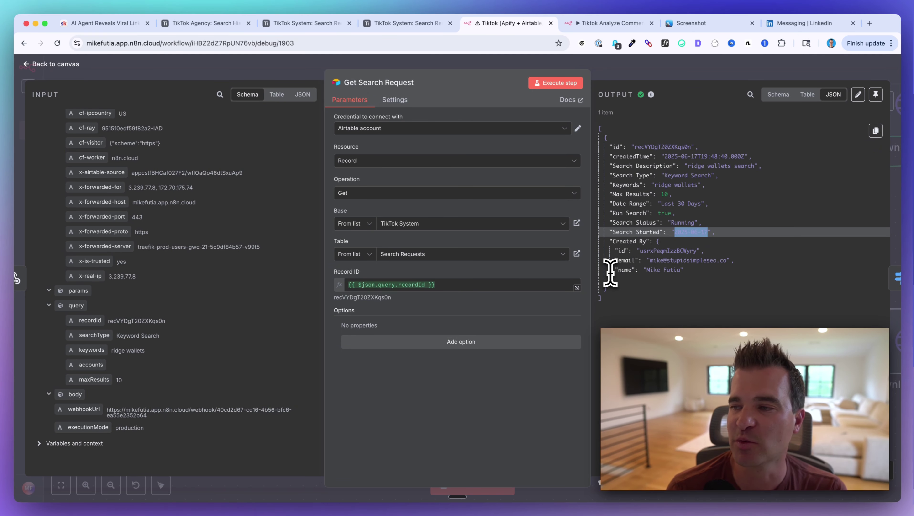
pyautogui.press('Escape')
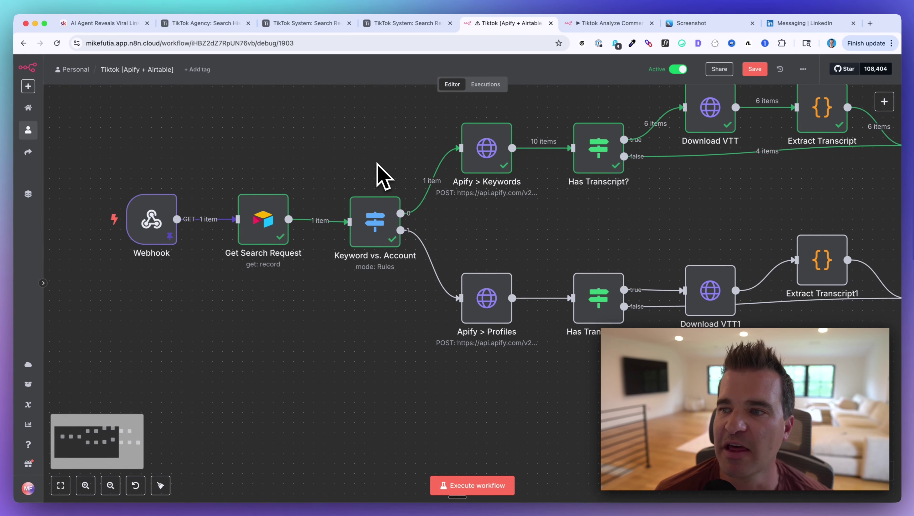
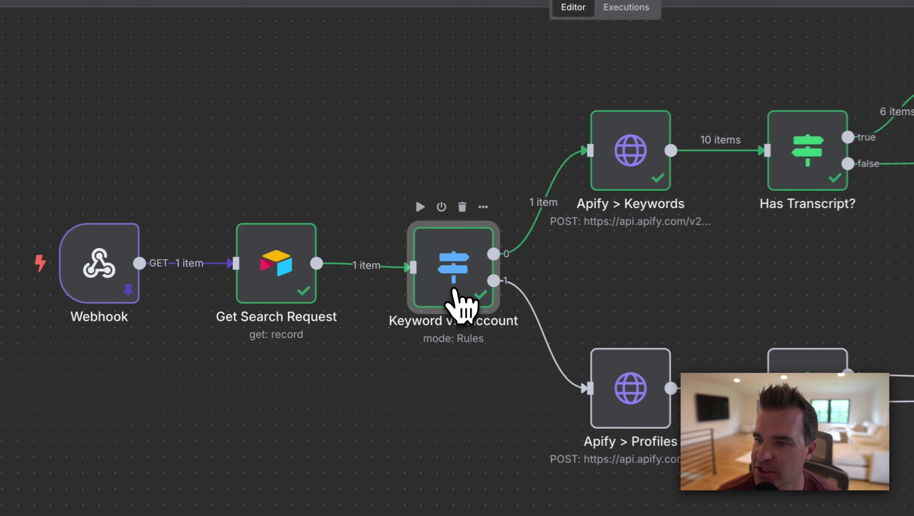
# Step: Open the Keyword vs. Account node and review how its routing rules compare Search Type with Keyword Search and Account Search
pyautogui.doubleClick(377, 253)
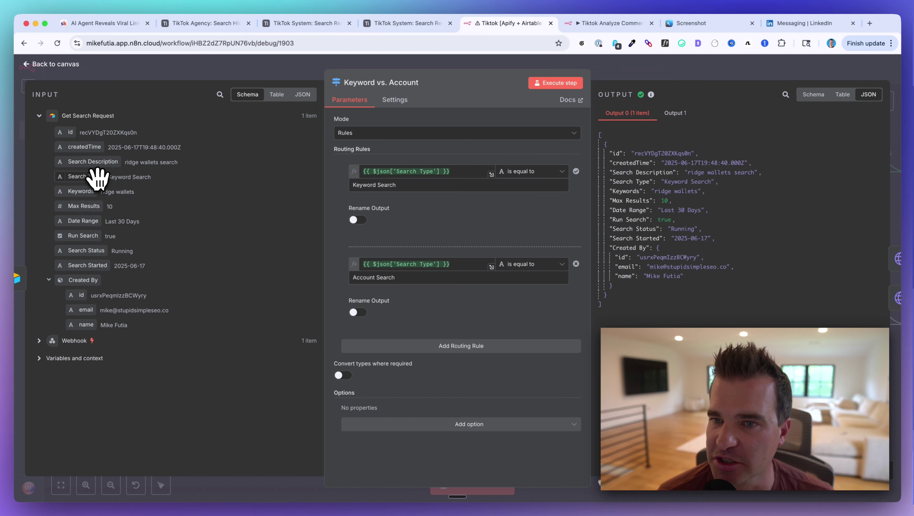
pyautogui.moveTo(97, 178); pyautogui.dragTo(372, 171)
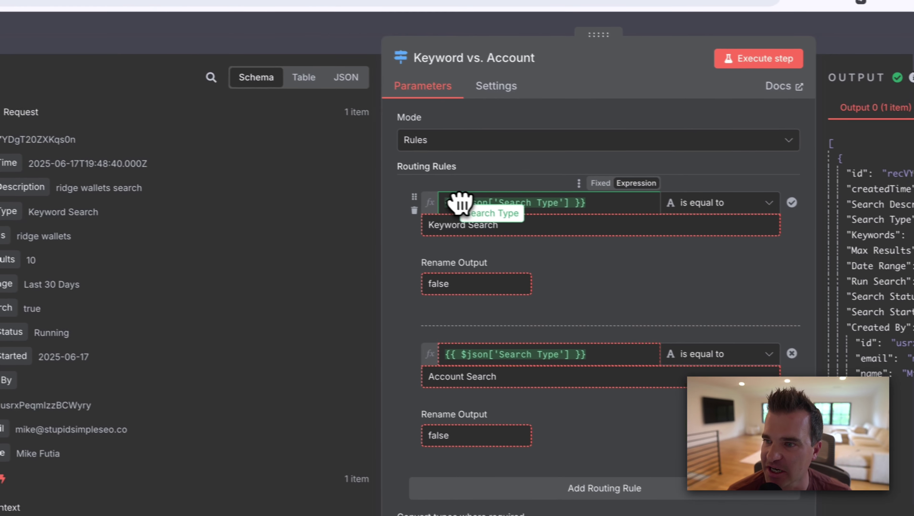
pyautogui.moveTo(460, 204); pyautogui.dragTo(199, 262)
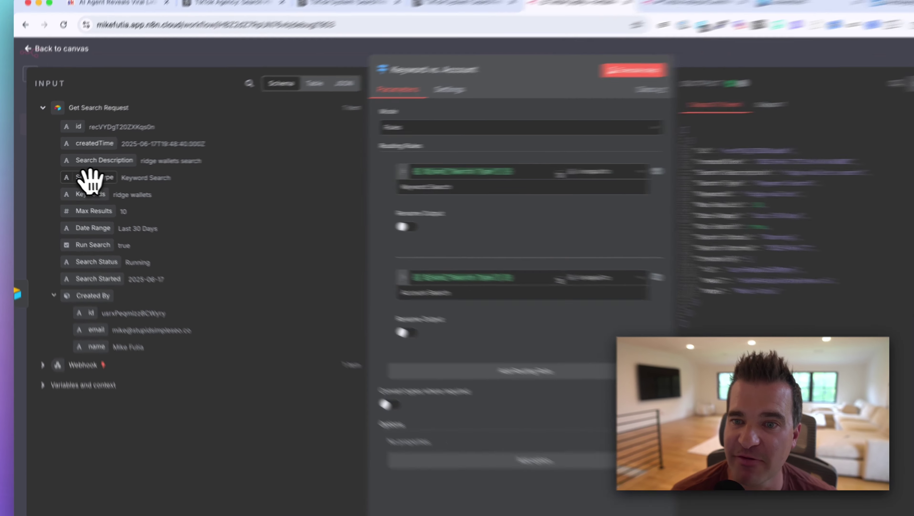
pyautogui.moveTo(93, 176); pyautogui.dragTo(349, 249)
pyautogui.moveTo(561, 302); pyautogui.dragTo(202, 216)
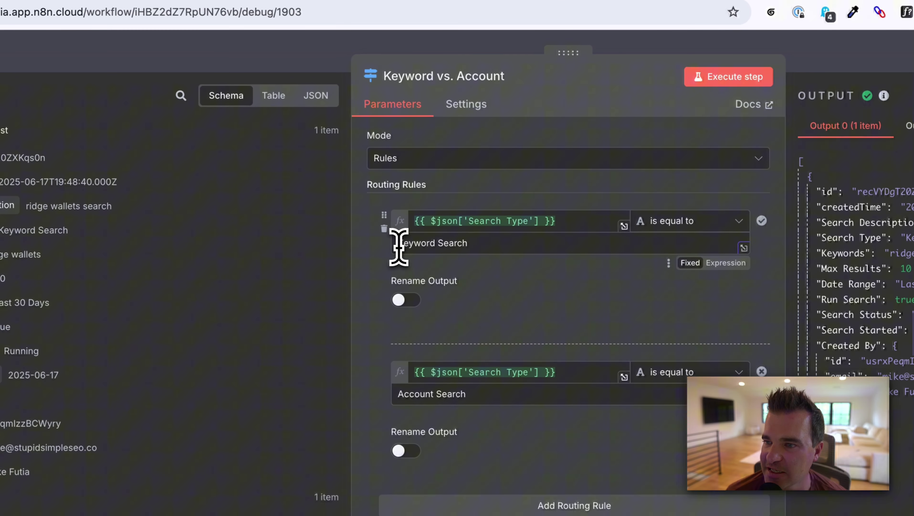
pyautogui.moveTo(399, 247); pyautogui.dragTo(468, 247)
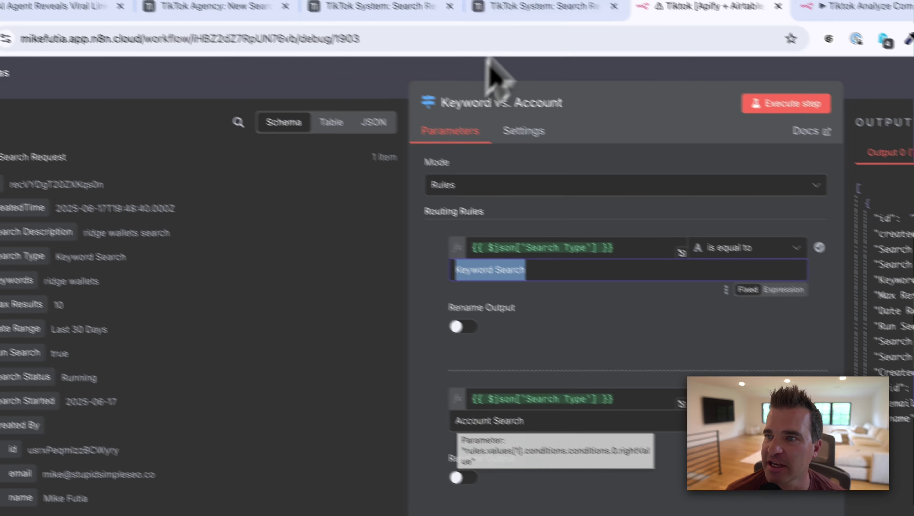
# Step: Switch to the TikTok Agency interface in Airtable and display the Search Type options in the New Search Requests form
pyautogui.click(548, 37)
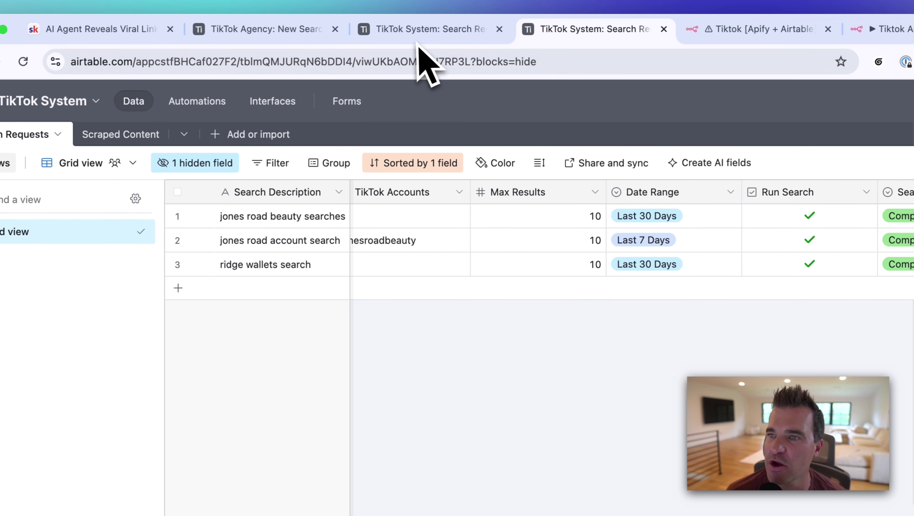
pyautogui.click(419, 38)
pyautogui.click(289, 38)
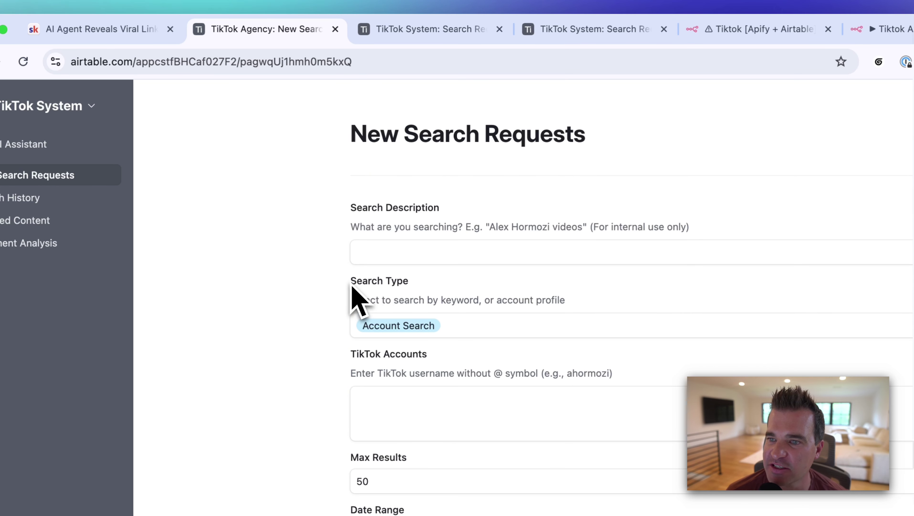
pyautogui.click(467, 334)
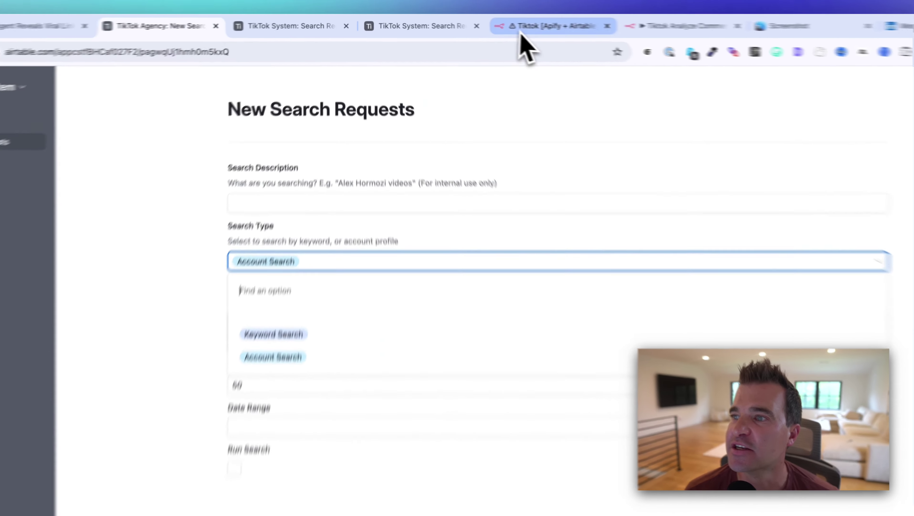
# Step: Return to the Keyword vs. Account node in n8n and examine the Account Search value in its second routing rule
pyautogui.click(509, 22)
pyautogui.click(319, 301)
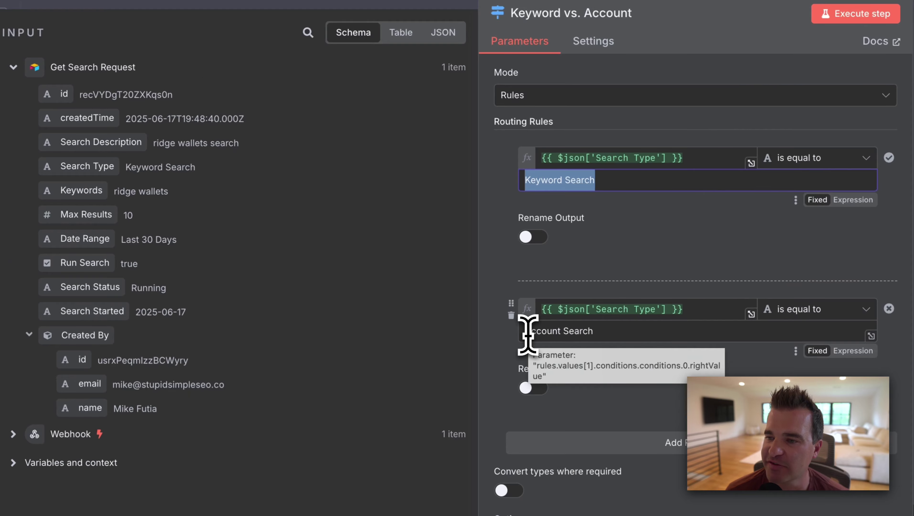
pyautogui.moveTo(353, 447); pyautogui.dragTo(435, 449)
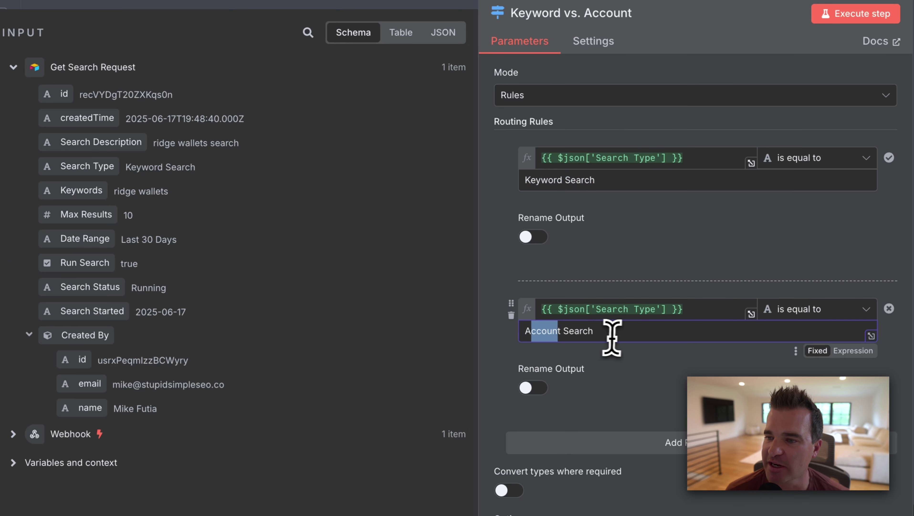
pyautogui.click(506, 270)
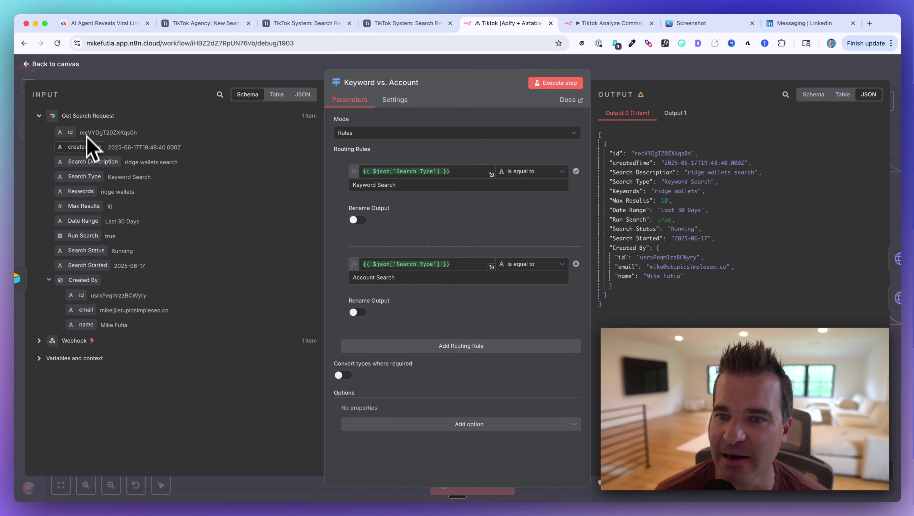
# Step: Compare the input's Search Type value with the node's Output 0 and Output 1 branches, and return to the workflow canvas
pyautogui.moveTo(108, 177); pyautogui.dragTo(152, 176)
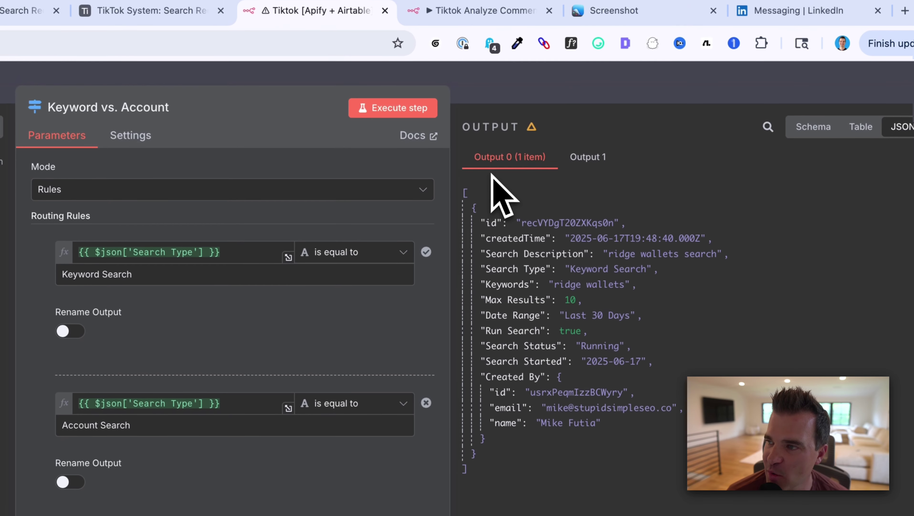
pyautogui.moveTo(720, 91)
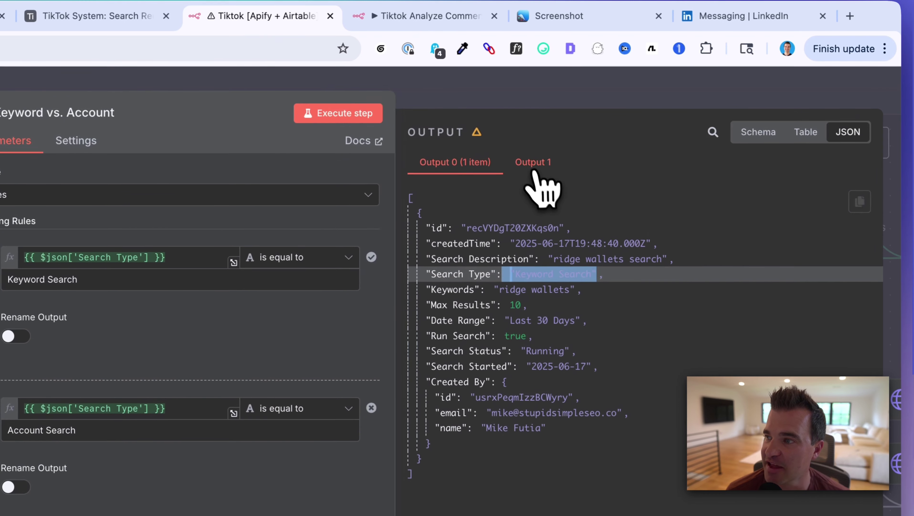
pyautogui.click(674, 116)
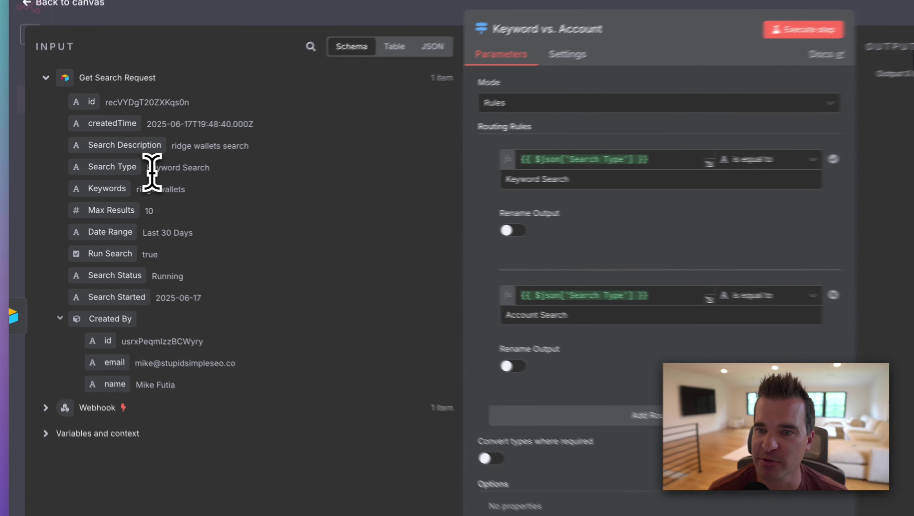
pyautogui.moveTo(111, 177); pyautogui.dragTo(147, 179)
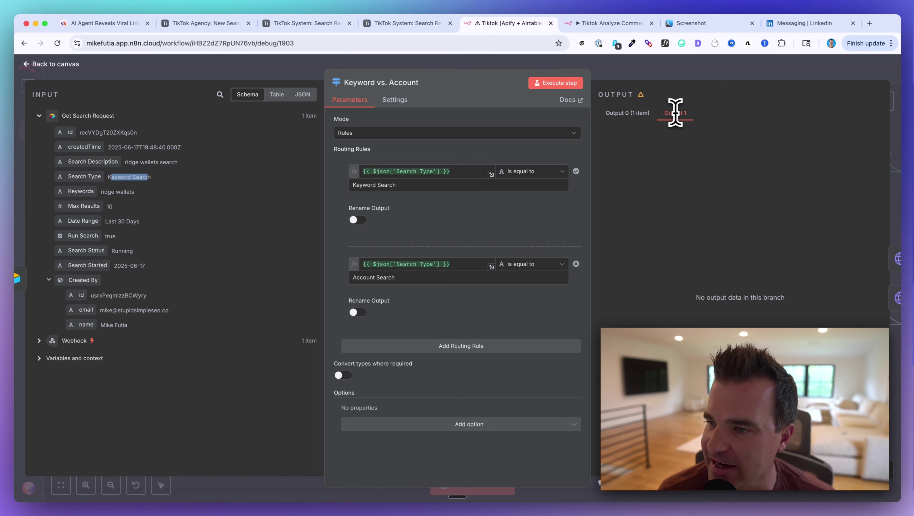
pyautogui.click(626, 114)
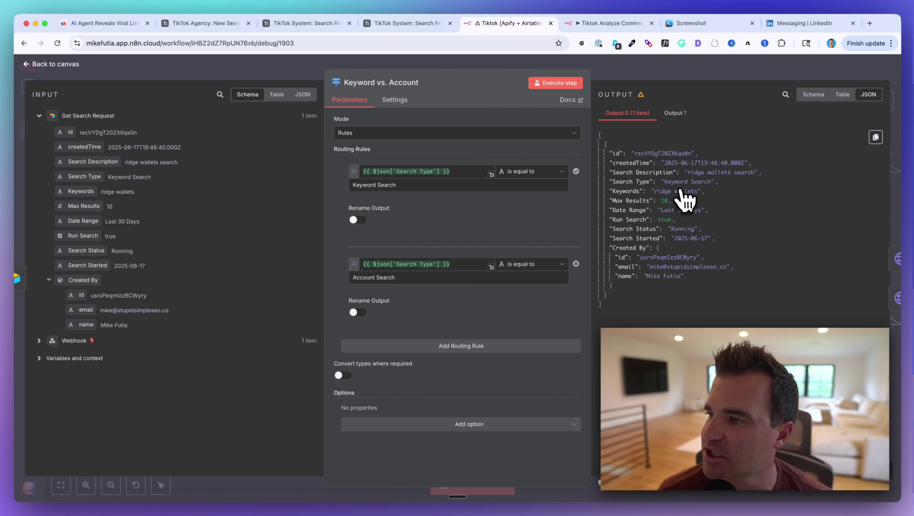
pyautogui.press('Escape')
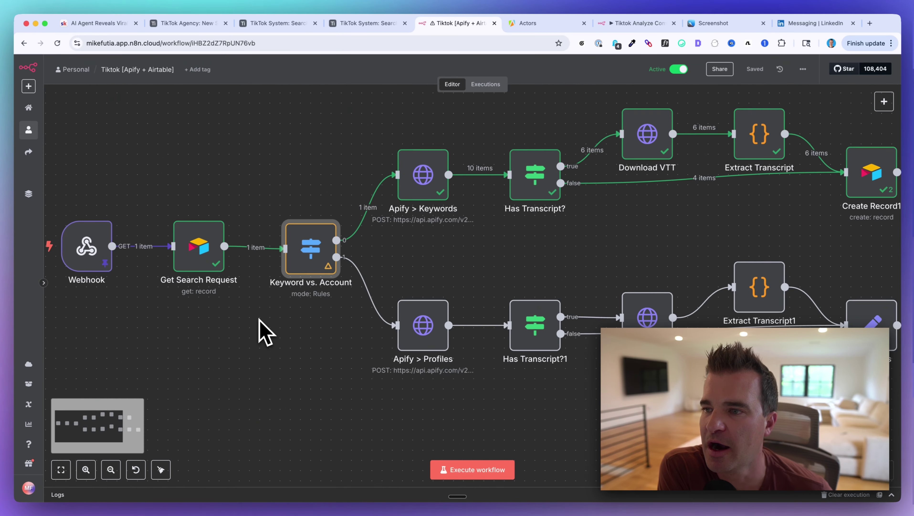
# Step: Trace the keyword and account branches on the canvas from the Apify nodes through the transcript steps to the Airtable record updates
pyautogui.hscroll(2, 266, 328)
pyautogui.scroll(1, 266, 329)
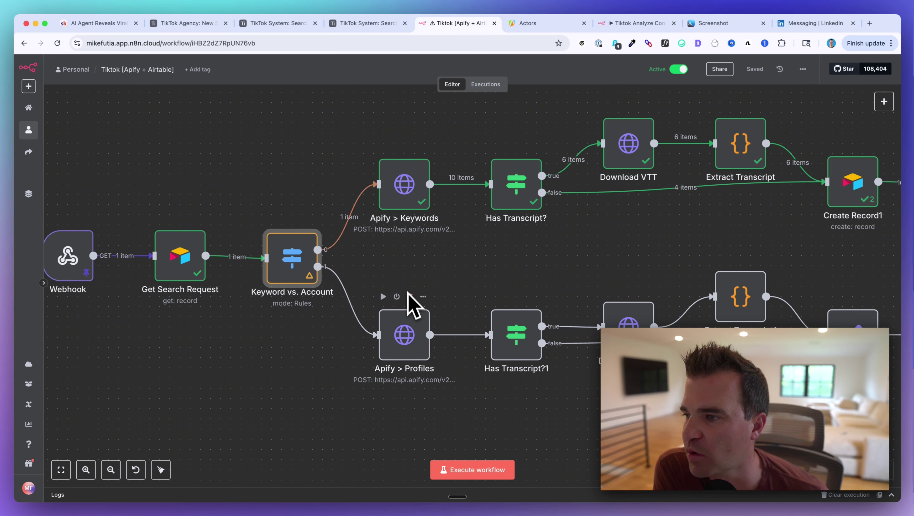
pyautogui.scroll(-2, 411, 305)
pyautogui.hscroll(5, 411, 307)
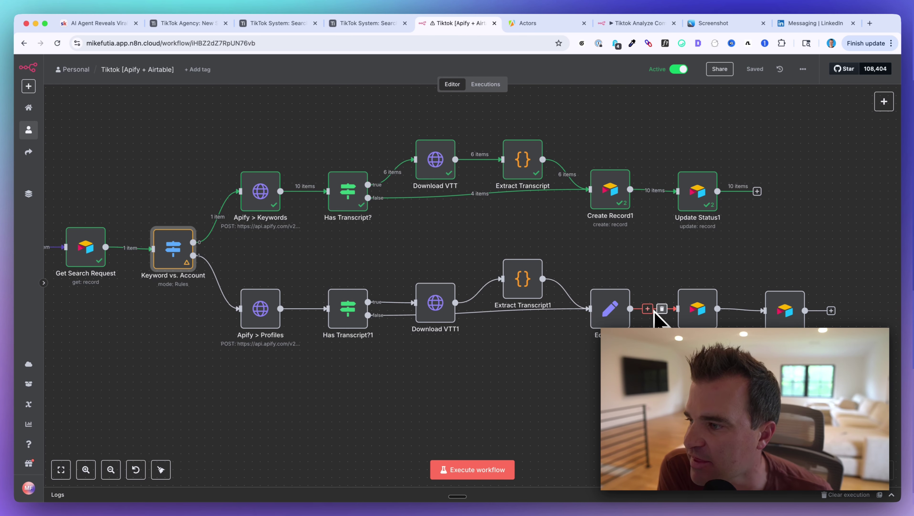
pyautogui.hscroll(-5, 606, 323)
pyautogui.scroll(2, 606, 323)
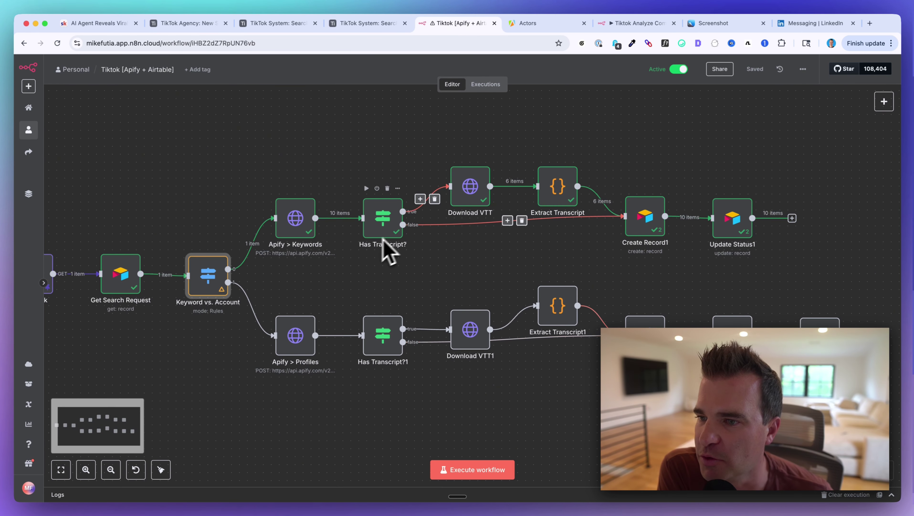
pyautogui.hscroll(-2, 375, 257)
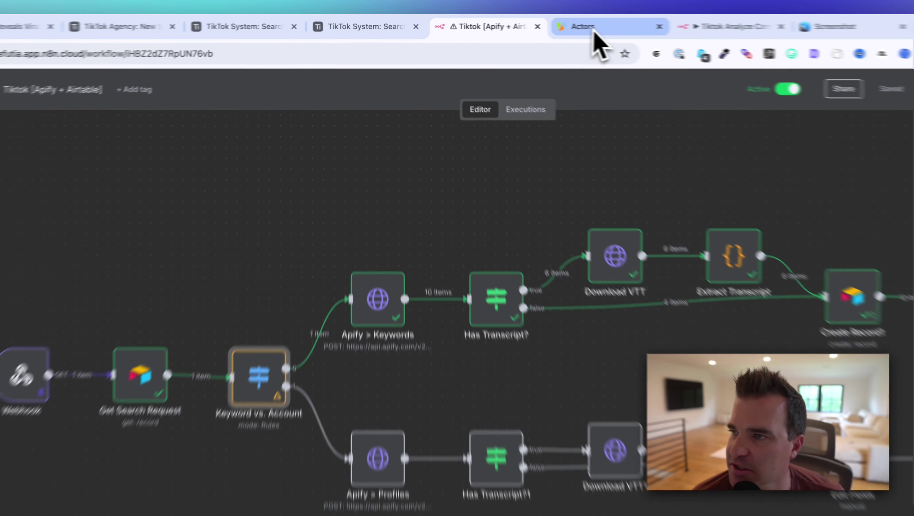
# Step: Switch to the Apify console, open the TikTok Scraper actor and highlight its identifier clockworks/tiktok-scraper
pyautogui.click(533, 24)
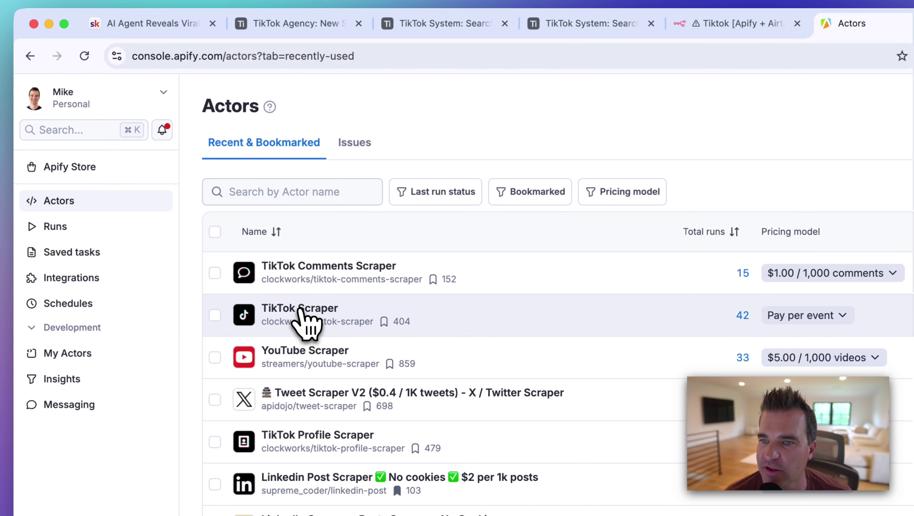
pyautogui.click(306, 318)
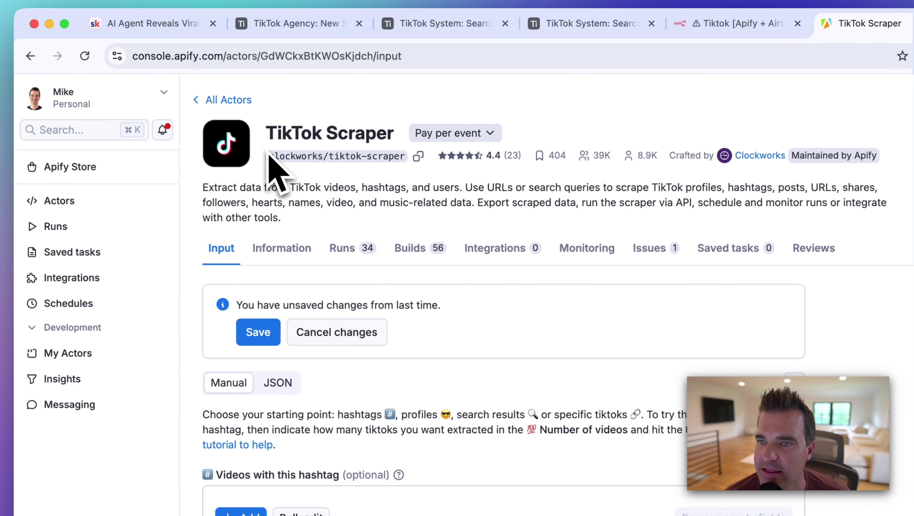
pyautogui.moveTo(269, 156); pyautogui.dragTo(383, 156)
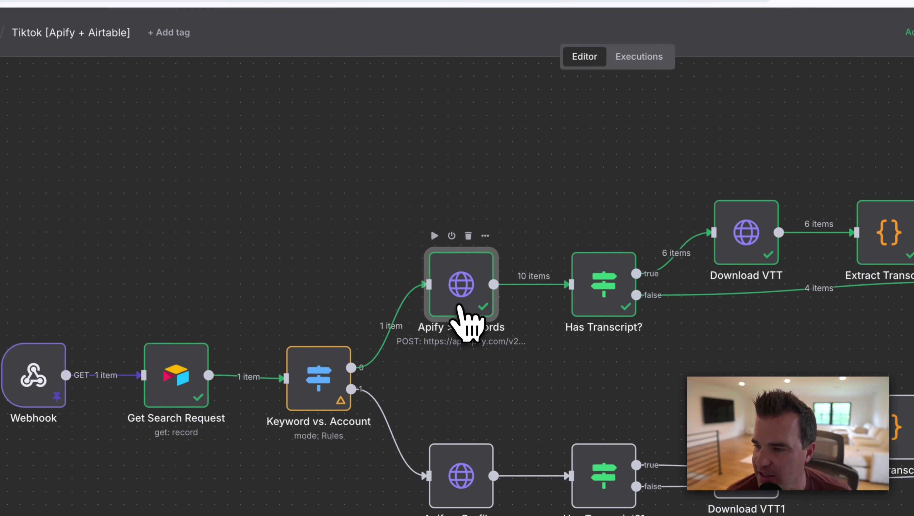
# Step: Open the Apify > Keywords node in n8n and compare its POST request settings with the TikTok Scraper actor's input page
pyautogui.doubleClick(465, 323)
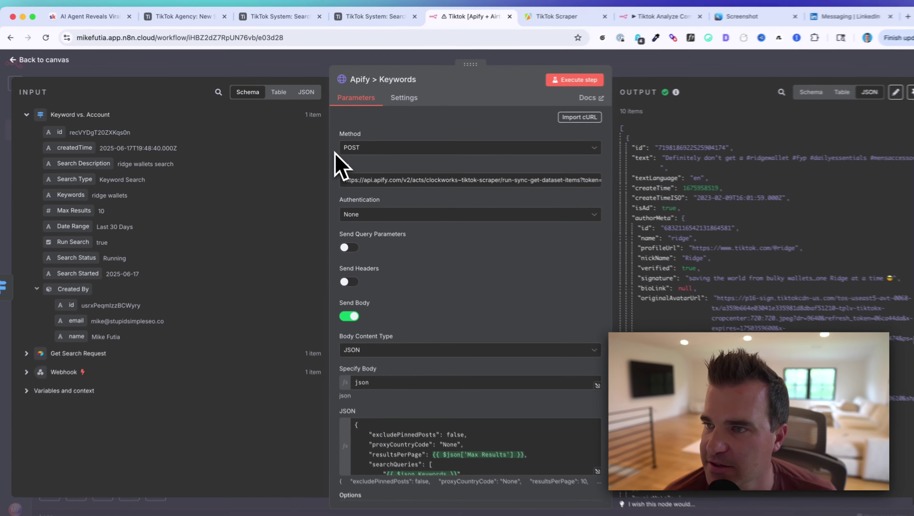
pyautogui.scroll(-3, 585, 309)
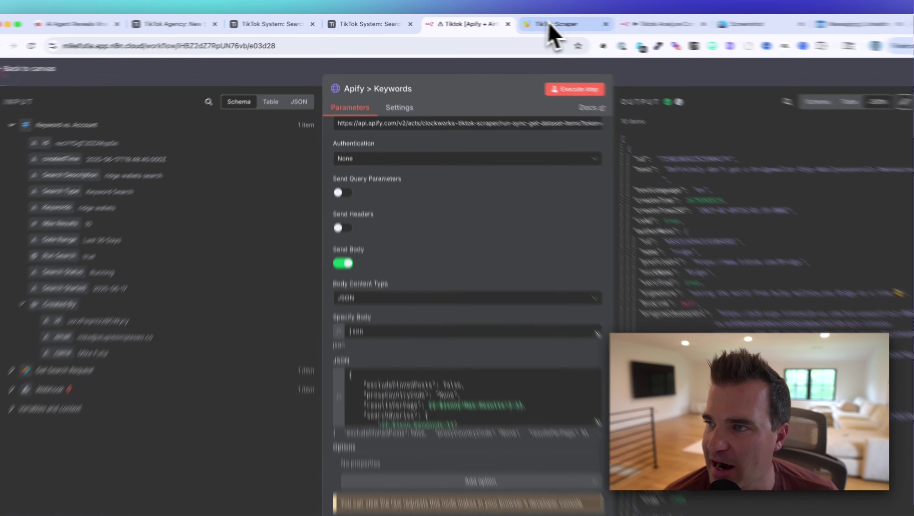
pyautogui.click(538, 23)
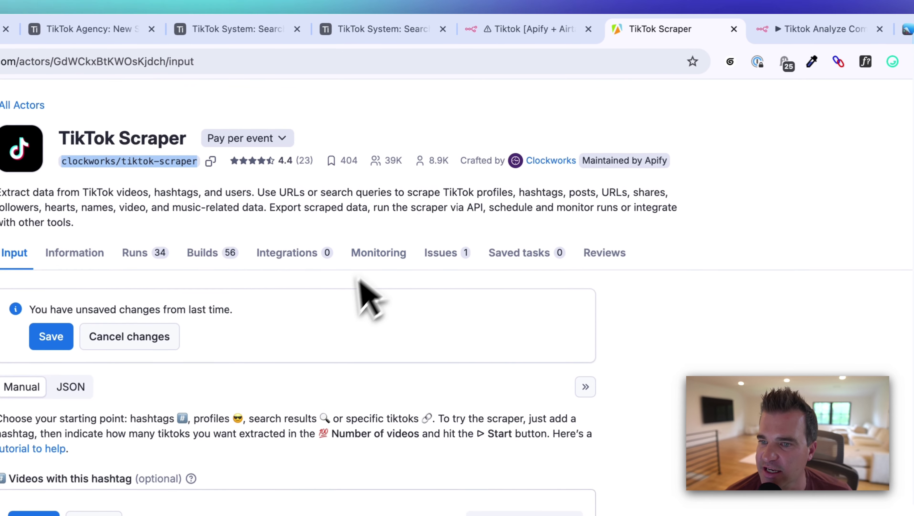
pyautogui.scroll(-3, 363, 377)
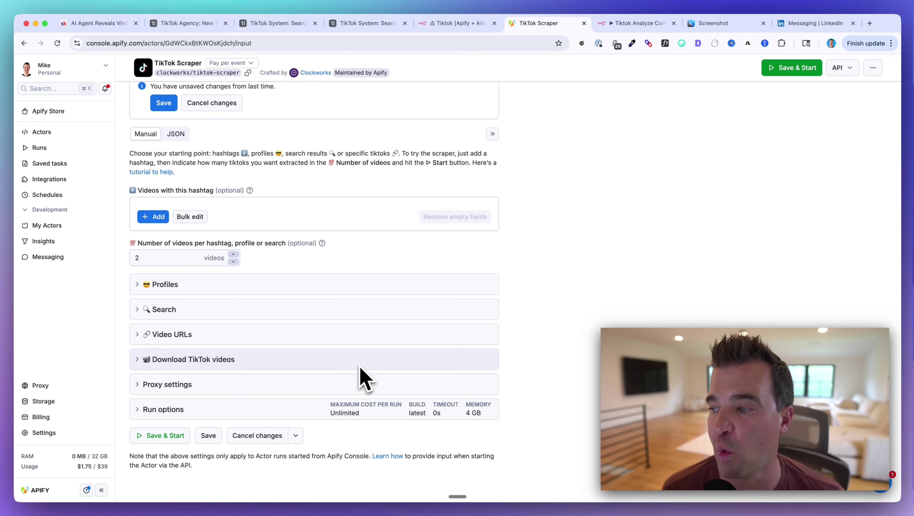
pyautogui.scroll(5, 227, 299)
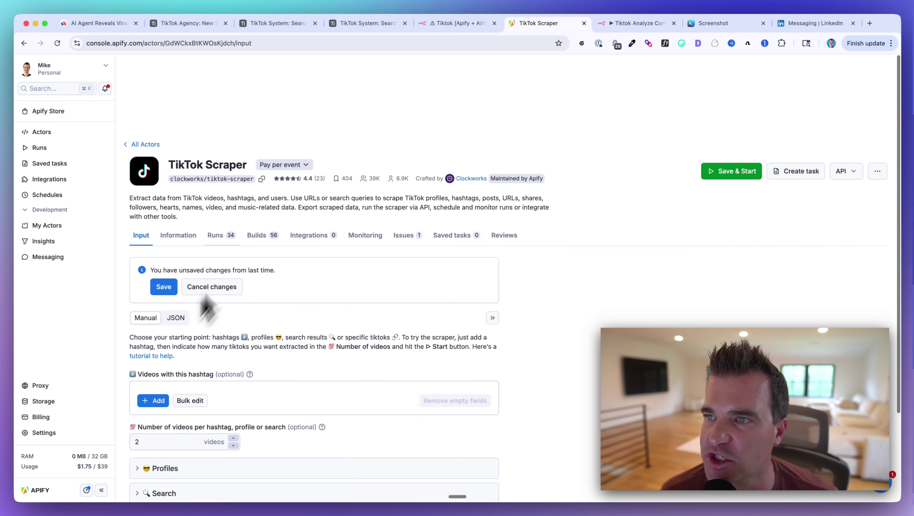
pyautogui.click(459, 23)
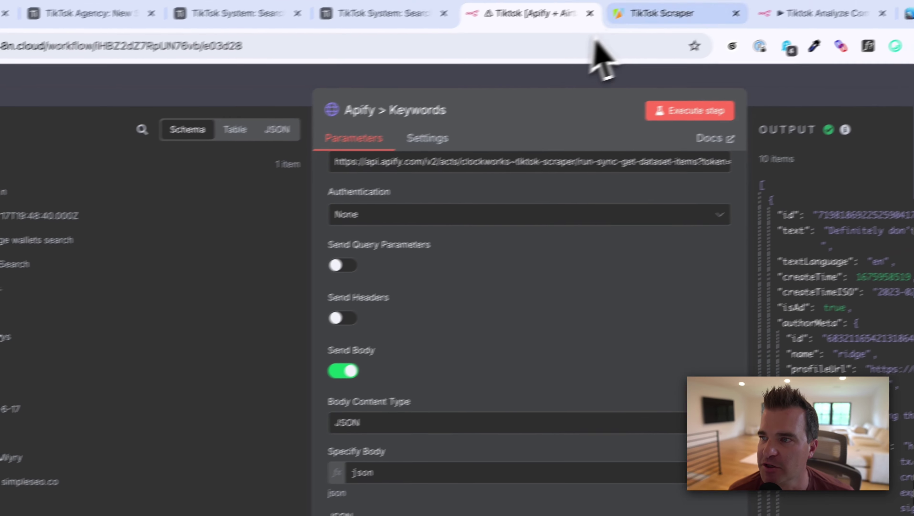
# Step: Switch back to the TikTok Scraper actor in Apify and review the sections of its manual input form
pyautogui.click(630, 21)
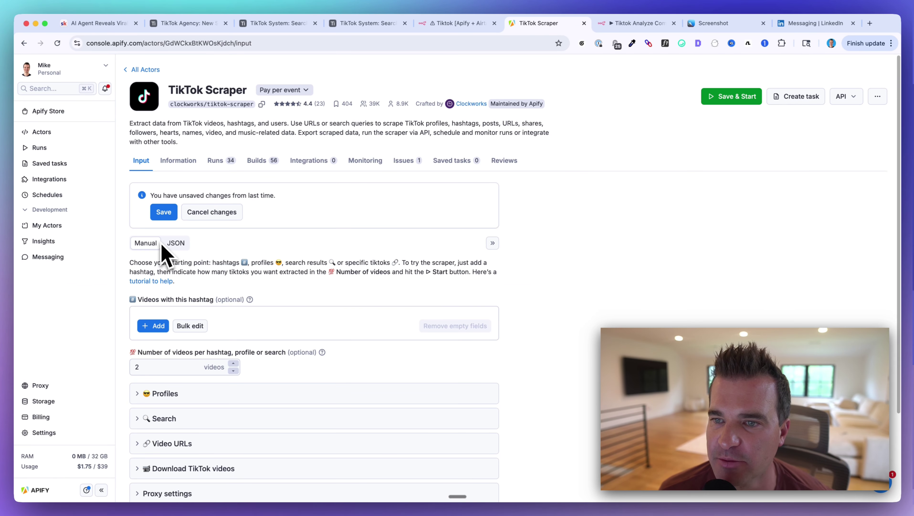
pyautogui.scroll(-5, 162, 245)
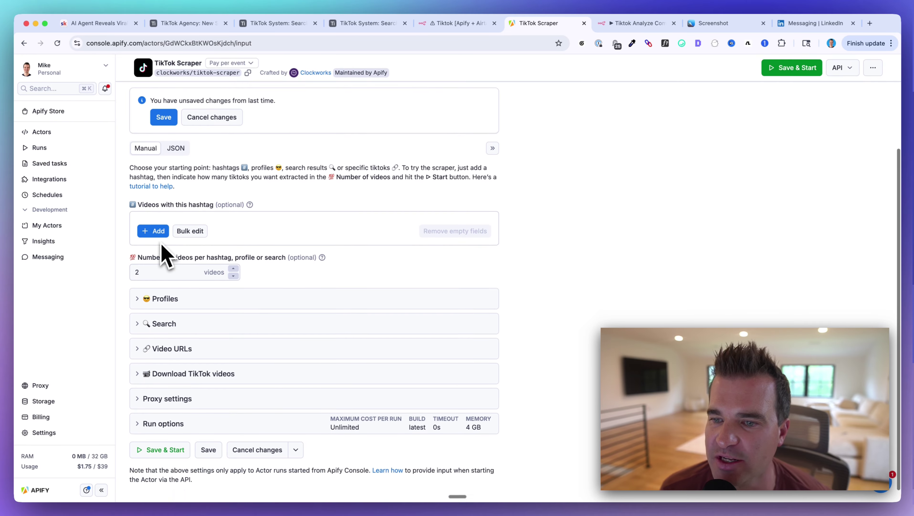
pyautogui.scroll(5, 162, 249)
pyautogui.scroll(-5, 168, 249)
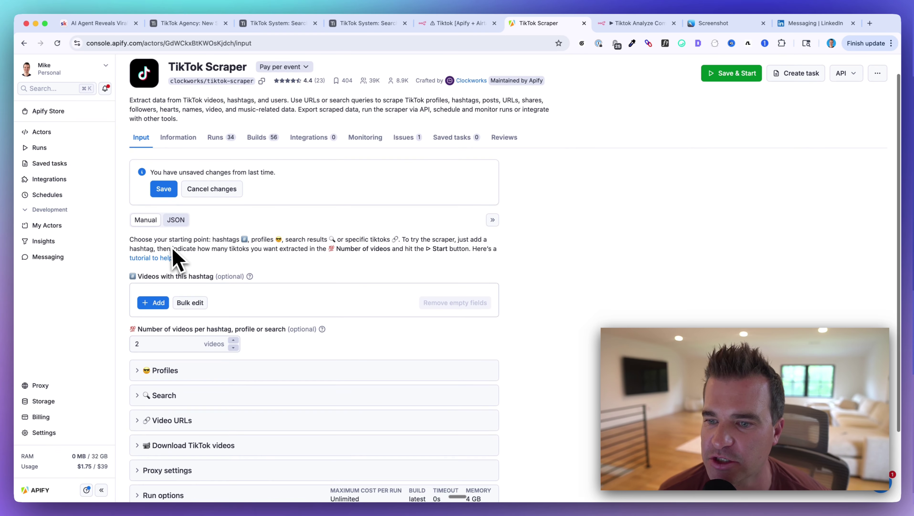
pyautogui.scroll(1, 155, 271)
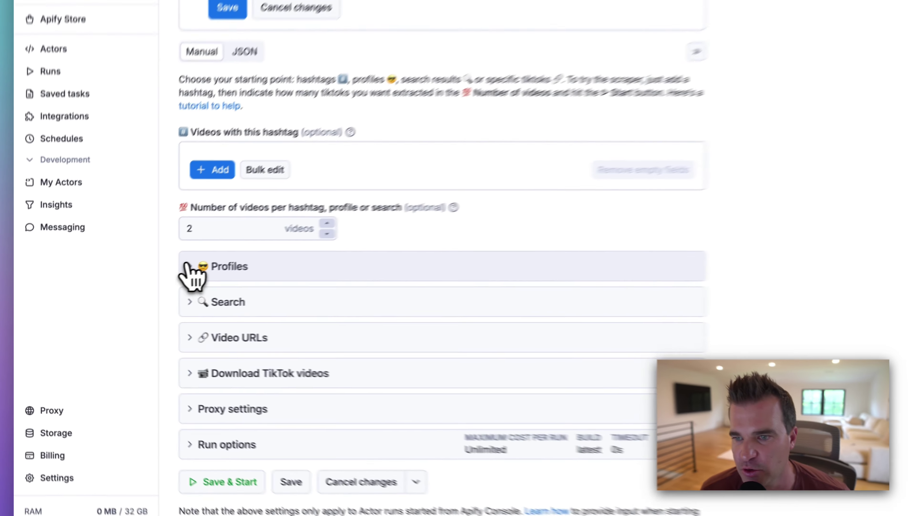
# Step: Expand the Profiles section of the actor's input and examine its usernames, sections, sorting and published-after date options
pyautogui.click(137, 284)
pyautogui.click(215, 257)
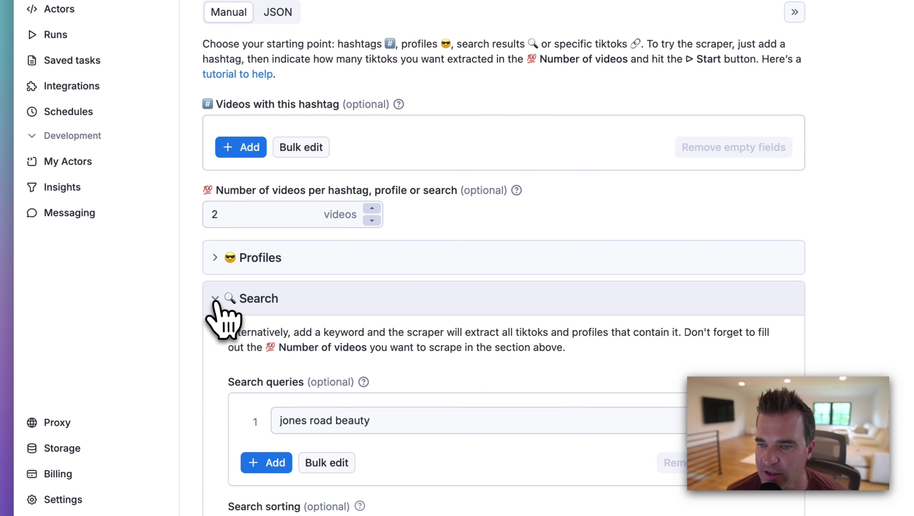
pyautogui.click(216, 300)
pyautogui.click(216, 257)
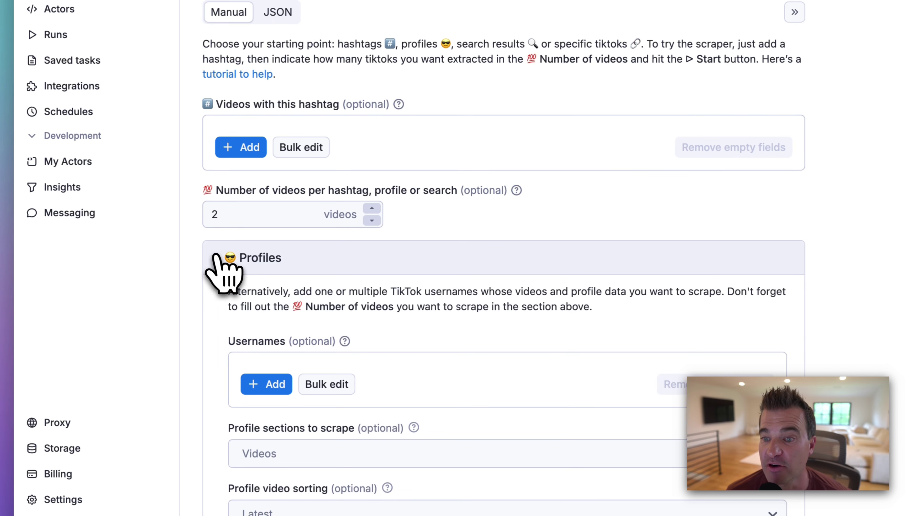
pyautogui.scroll(-4, 217, 264)
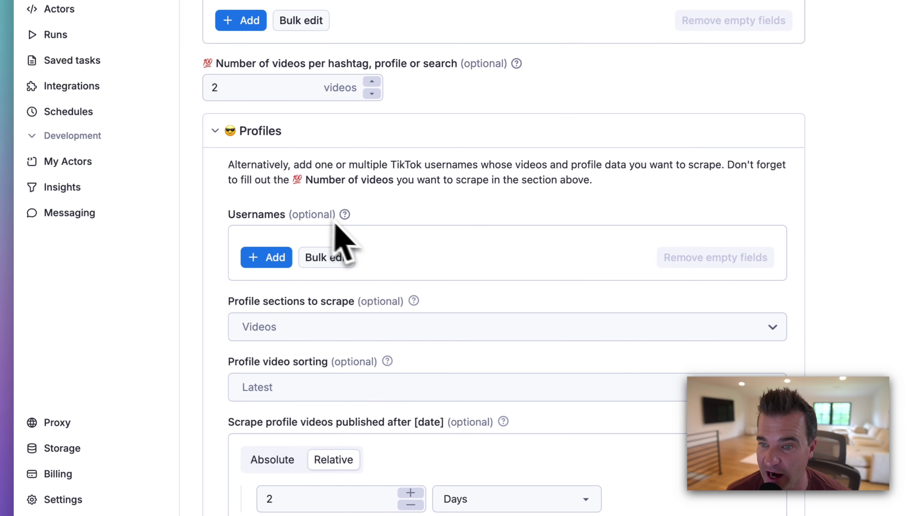
# Step: Collapse the Profiles section, expand Search and highlight the search query "jones road beauty"
pyautogui.click(231, 140)
pyautogui.click(215, 299)
pyautogui.scroll(-2, 217, 305)
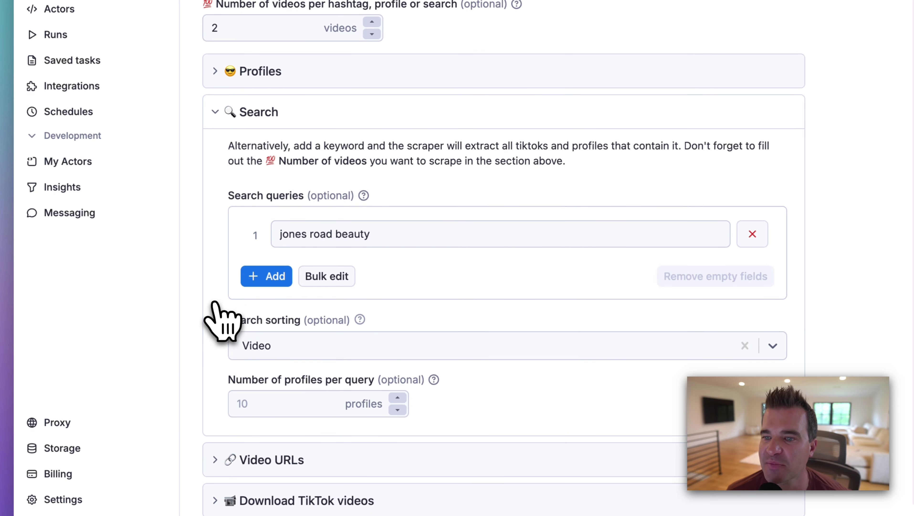
pyautogui.click(319, 234)
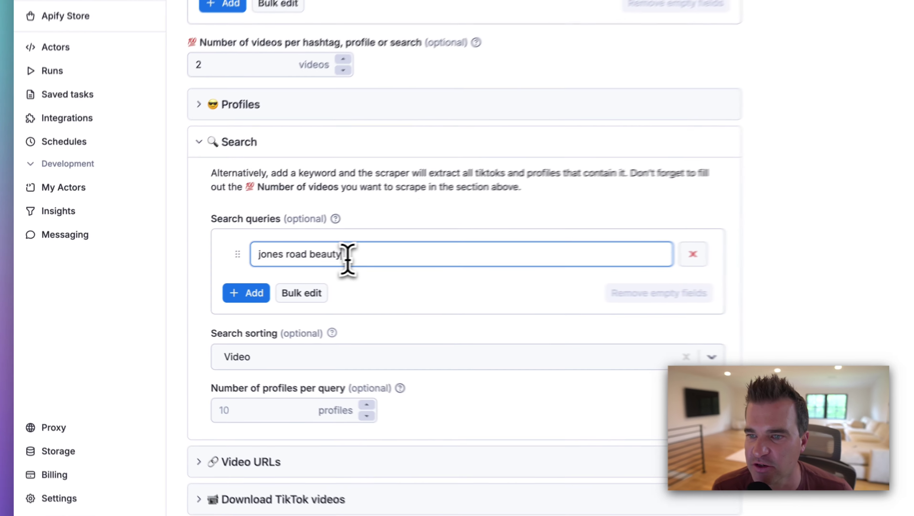
pyautogui.moveTo(236, 269); pyautogui.dragTo(183, 270)
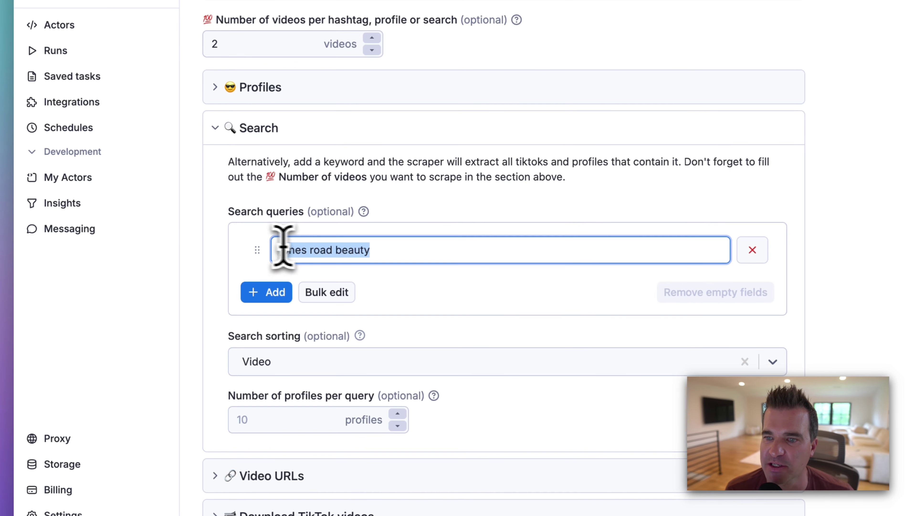
pyautogui.moveTo(283, 246); pyautogui.dragTo(291, 251)
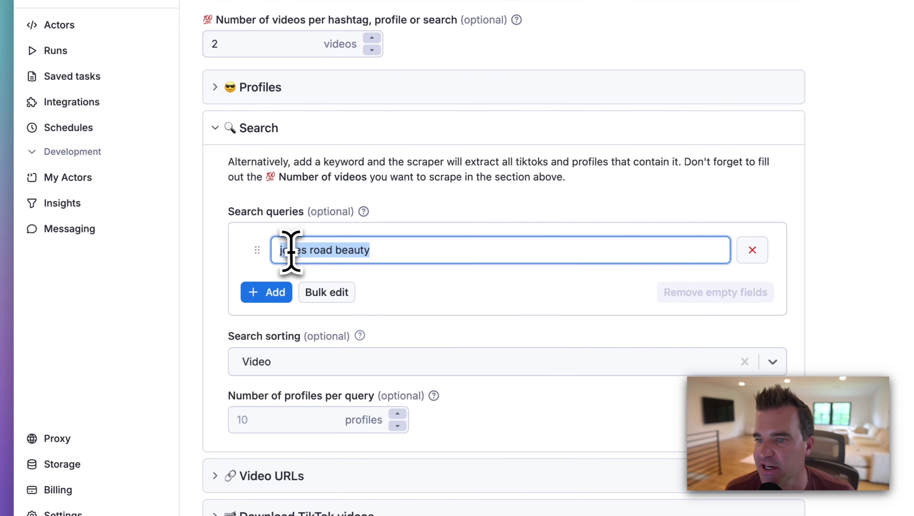
# Step: Review the Search sorting options and choose Video
pyautogui.scroll(-5, 302, 224)
pyautogui.click(271, 240)
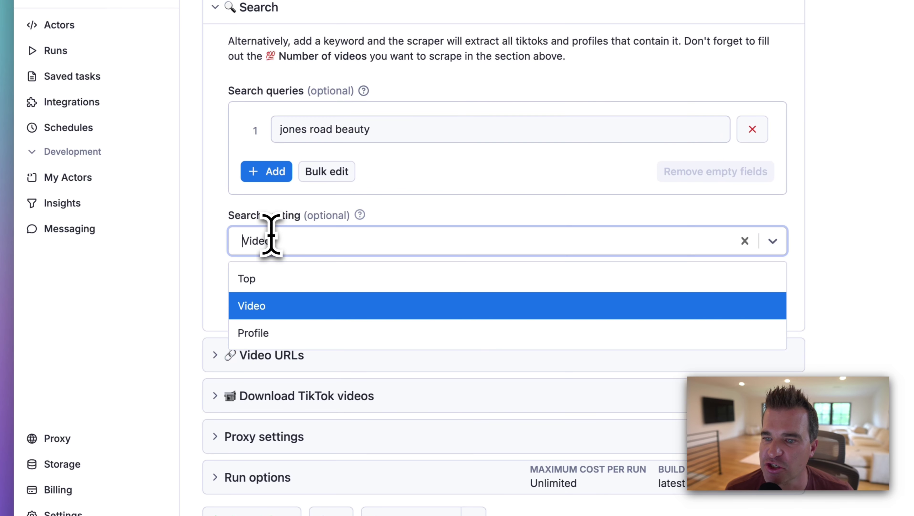
pyautogui.click(282, 306)
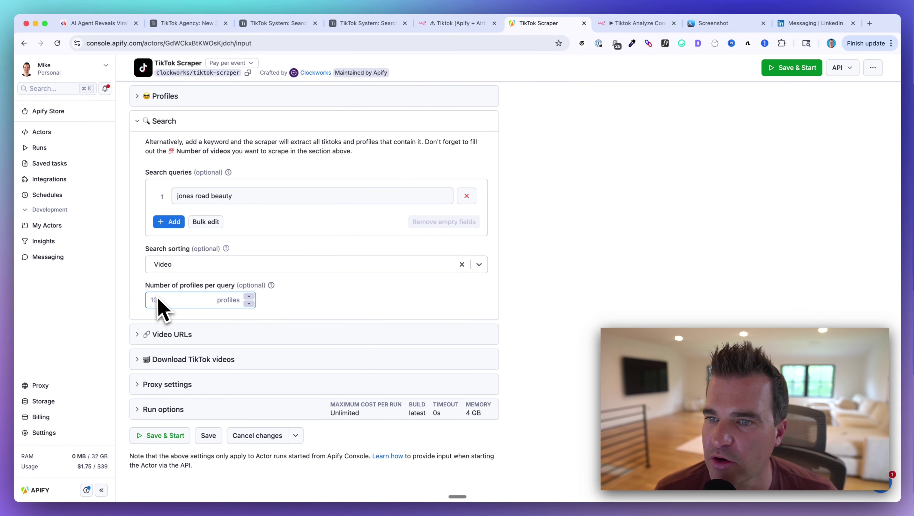
# Step: Show the TikTok Scraper actor's input as JSON and copy the entire code block
pyautogui.scroll(5, 148, 303)
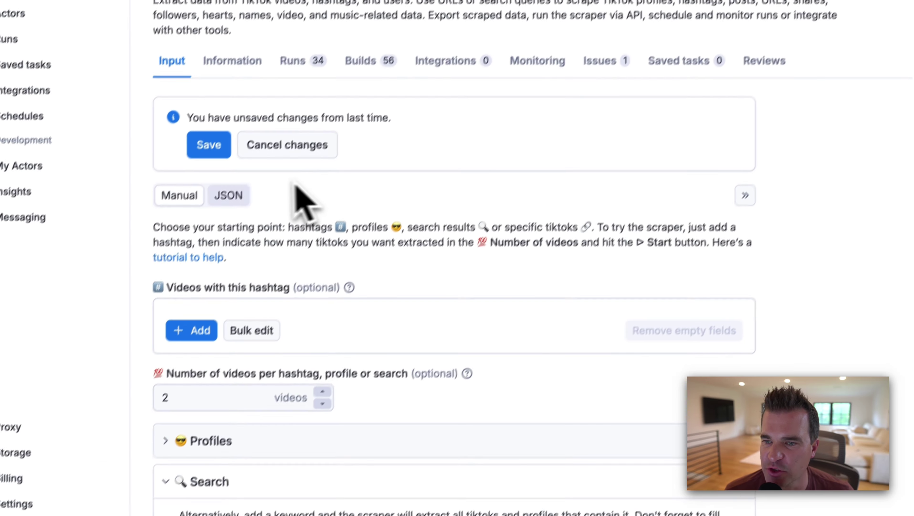
pyautogui.click(241, 196)
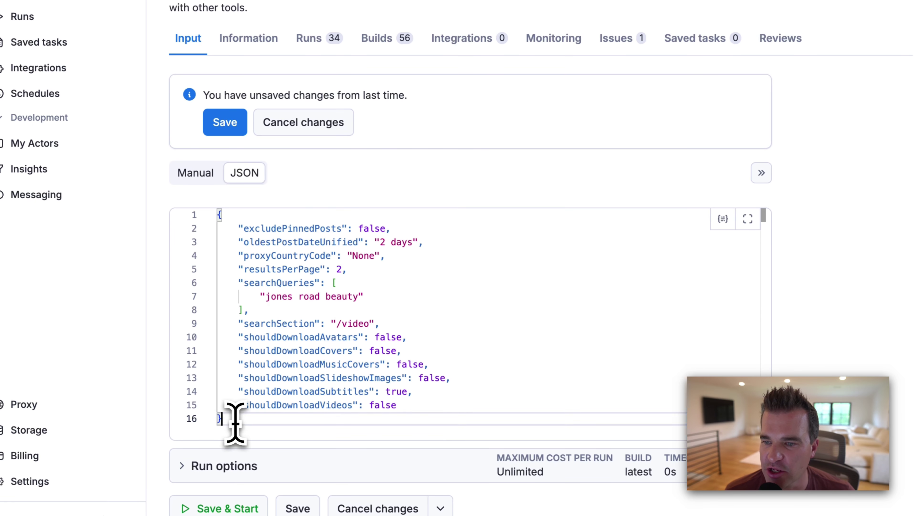
pyautogui.moveTo(235, 422); pyautogui.dragTo(209, 227)
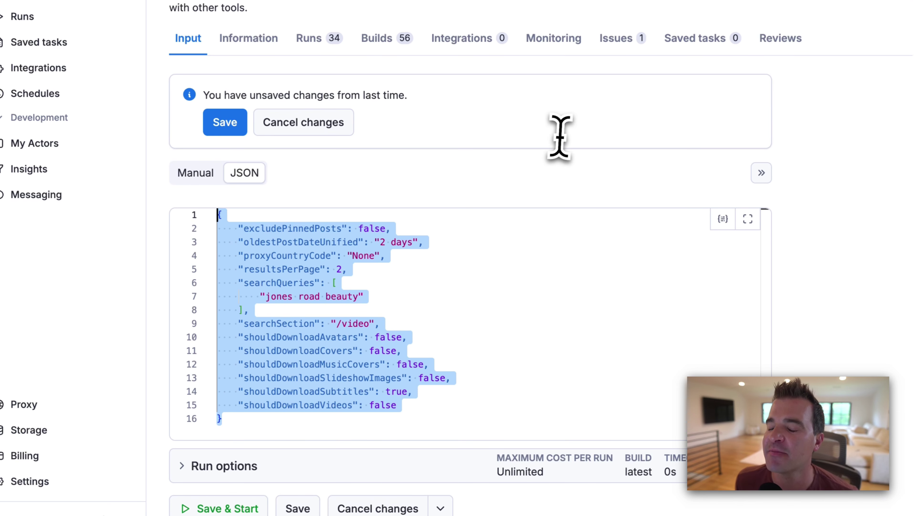
# Step: Switch to the n8n workflow, expand the Apify > Keywords node's JSON body expression and paste the copied JSON below the existing code
pyautogui.click(596, 13)
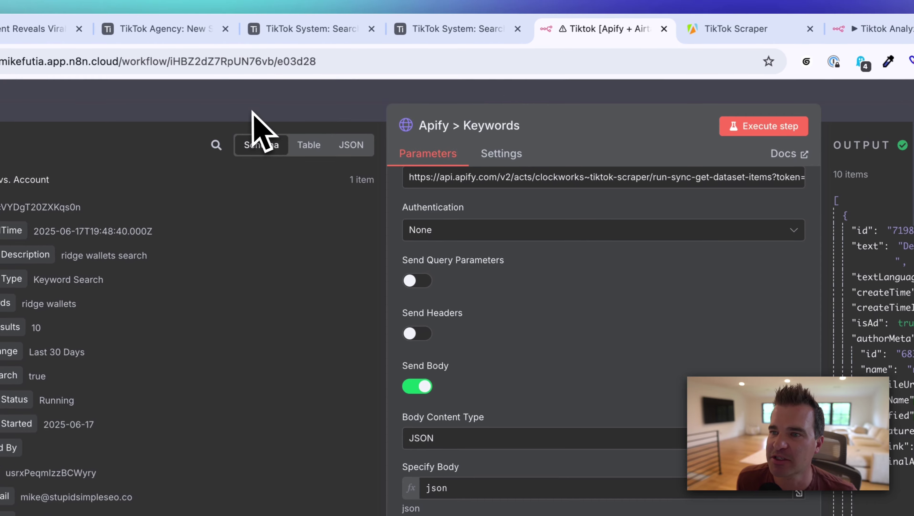
pyautogui.click(253, 115)
pyautogui.scroll(-2, 316, 310)
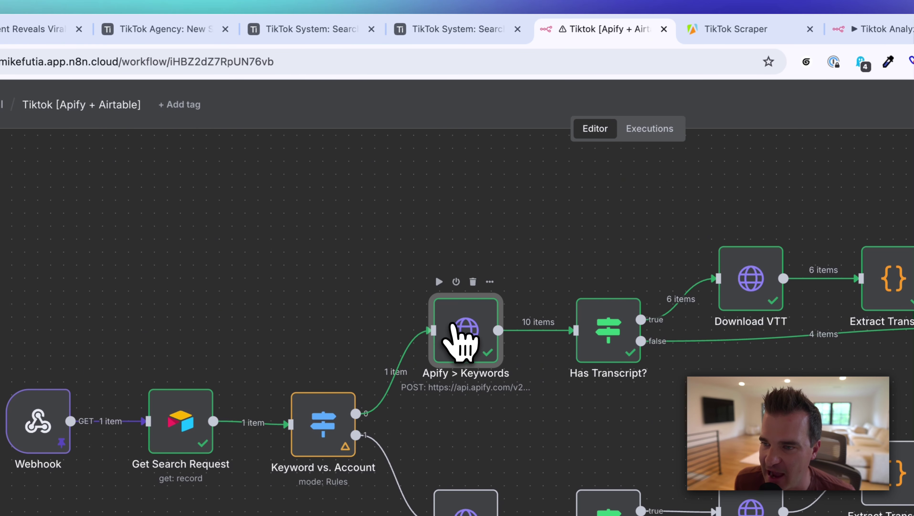
pyautogui.scroll(5, 465, 339)
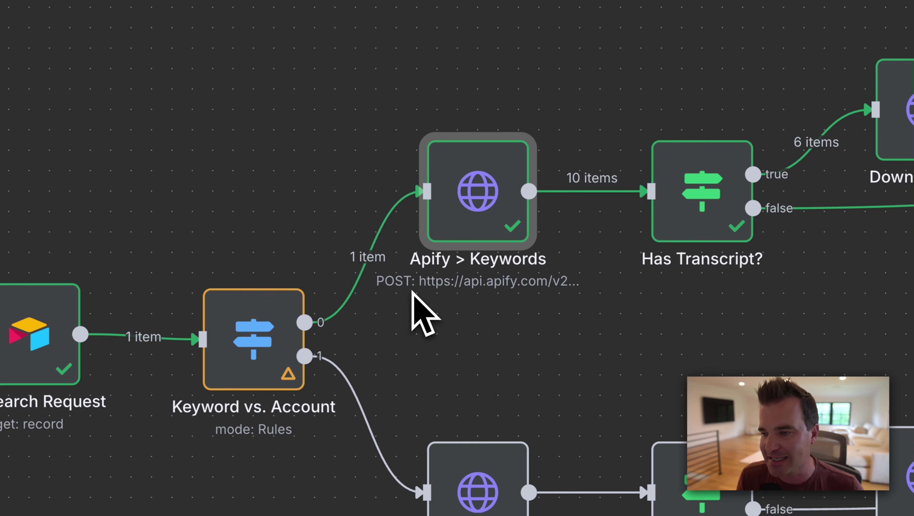
pyautogui.doubleClick(476, 190)
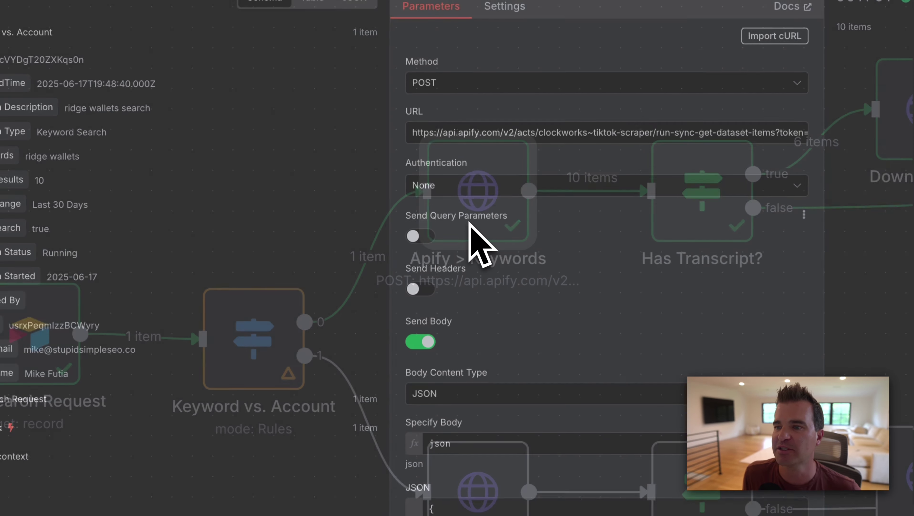
pyautogui.scroll(-3, 469, 223)
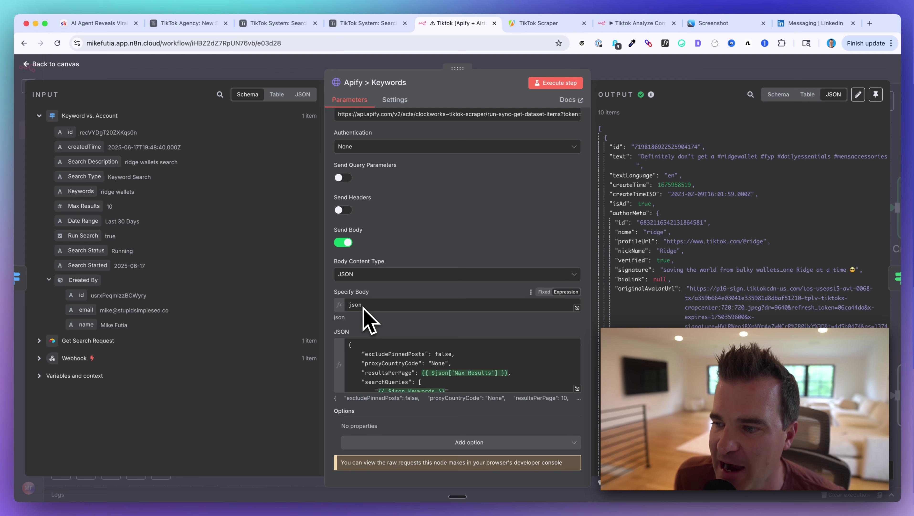
pyautogui.click(577, 388)
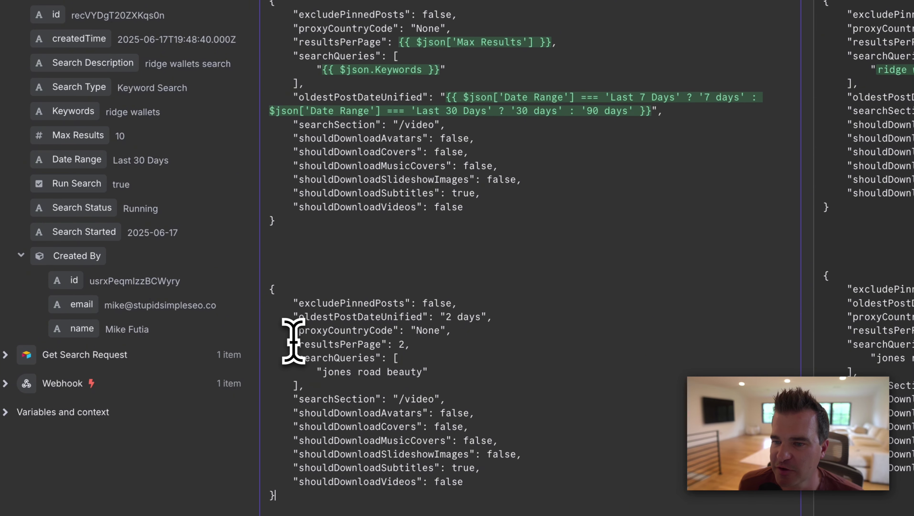
# Step: Replace the resultsPerPage value in the pasted JSON with the Max Results field from the Keyword vs. Account node
pyautogui.moveTo(228, 338); pyautogui.dragTo(282, 337)
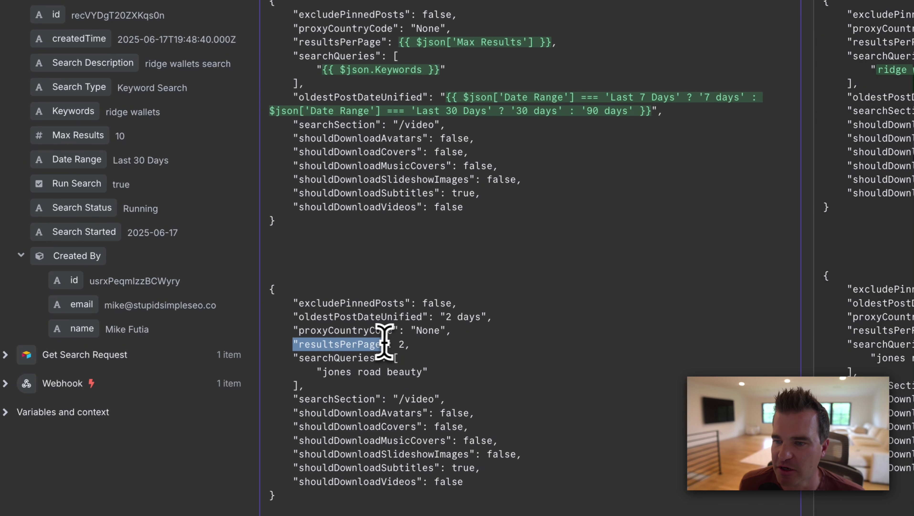
pyautogui.moveTo(384, 343); pyautogui.dragTo(421, 345)
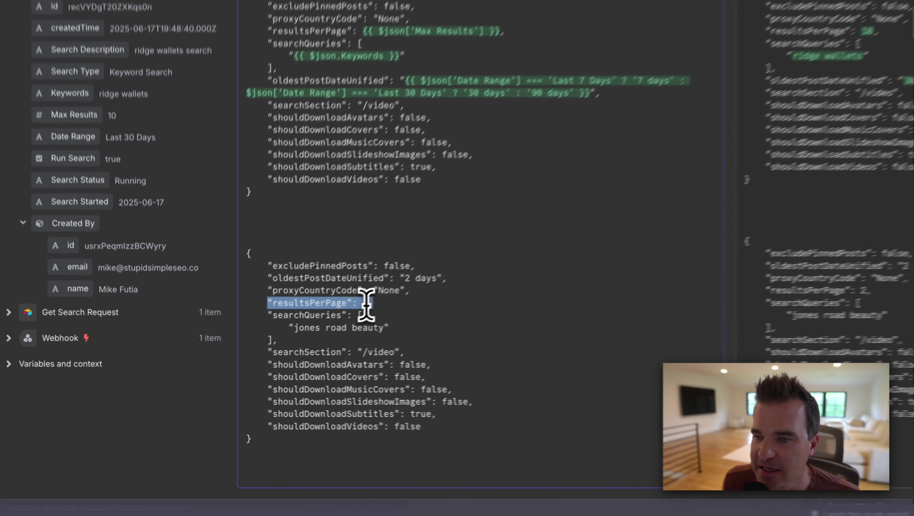
pyautogui.click(293, 338)
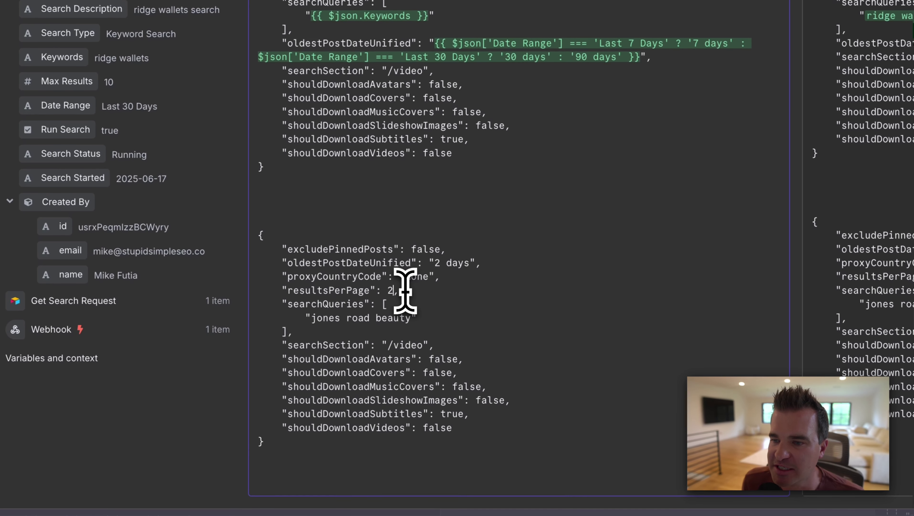
pyautogui.press('BackSpace')
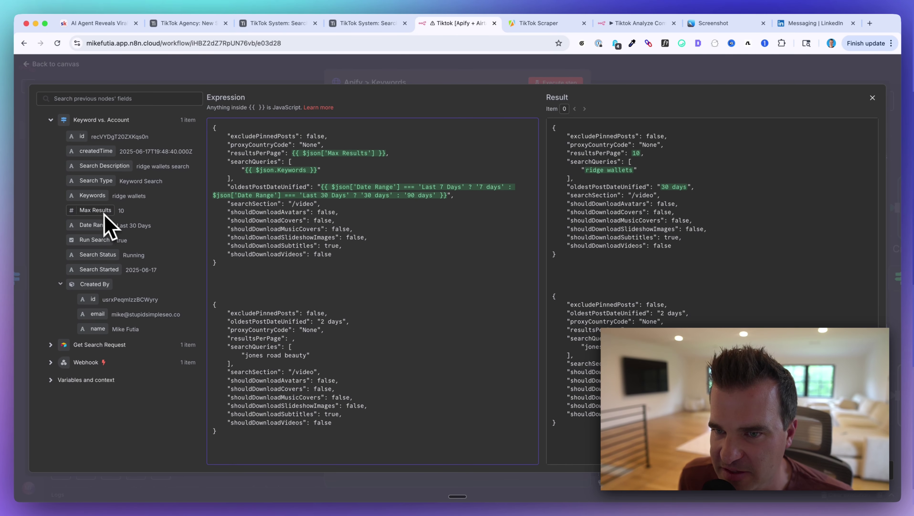
pyautogui.moveTo(101, 213); pyautogui.dragTo(283, 344)
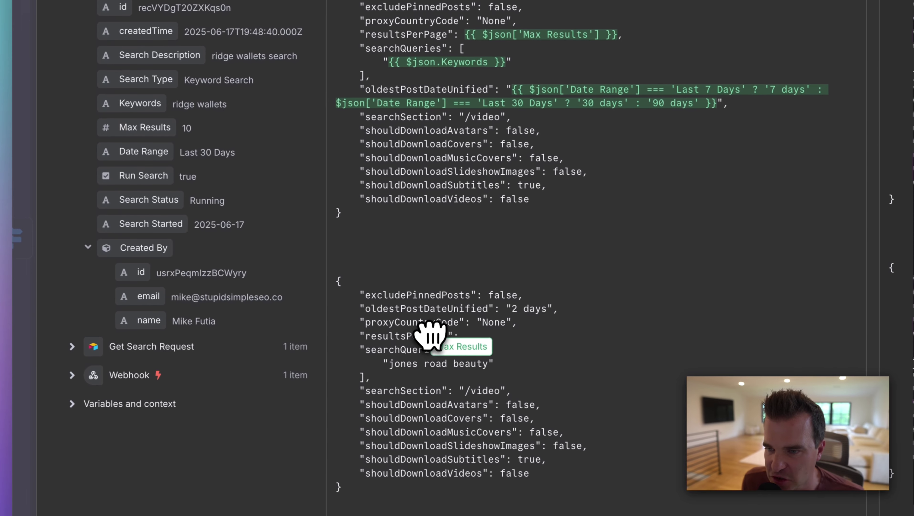
pyautogui.moveTo(453, 349); pyautogui.dragTo(469, 339)
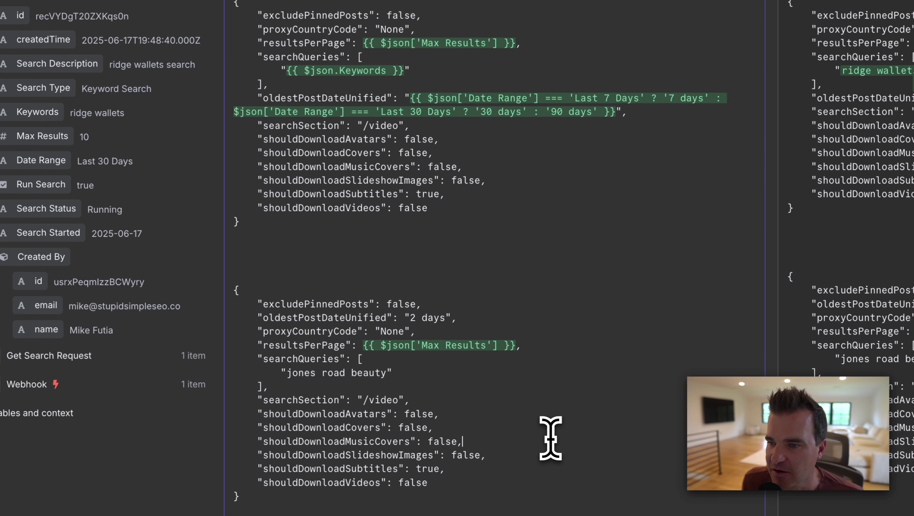
# Step: Compare the resultsPerPage lines of the two JSON blocks and highlight the entire pasted block
pyautogui.moveTo(537, 345); pyautogui.dragTo(267, 345)
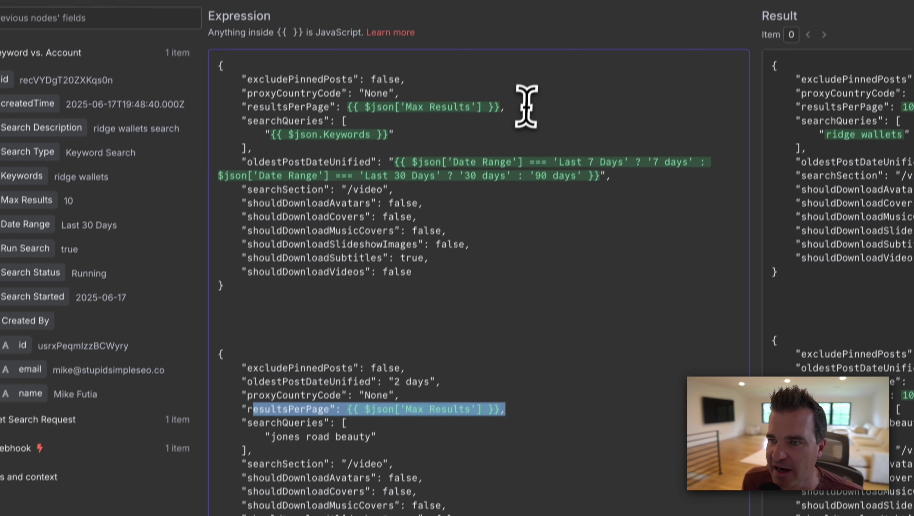
pyautogui.moveTo(526, 106); pyautogui.dragTo(249, 107)
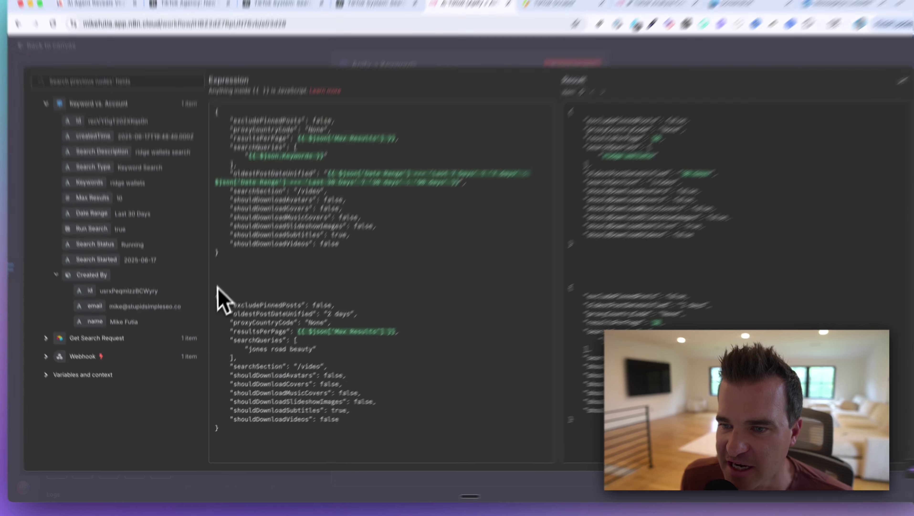
pyautogui.moveTo(216, 304); pyautogui.dragTo(397, 438)
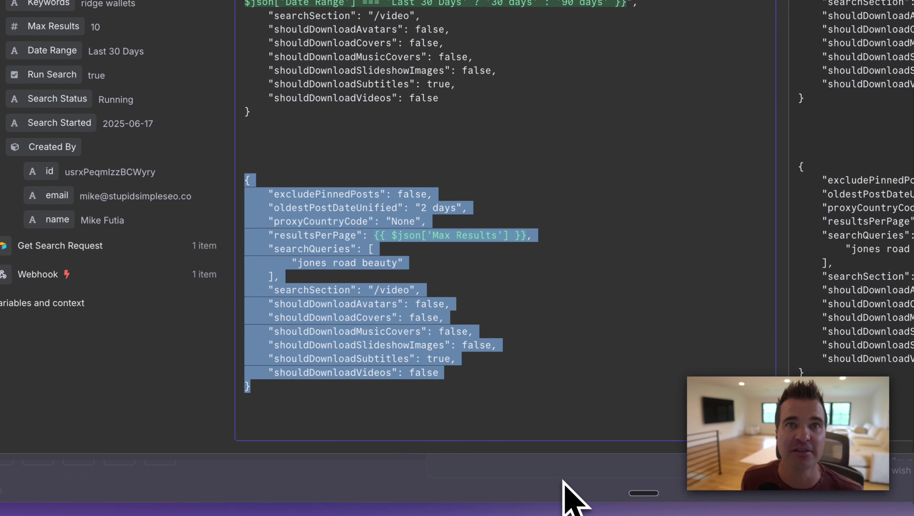
pyautogui.click(428, 375)
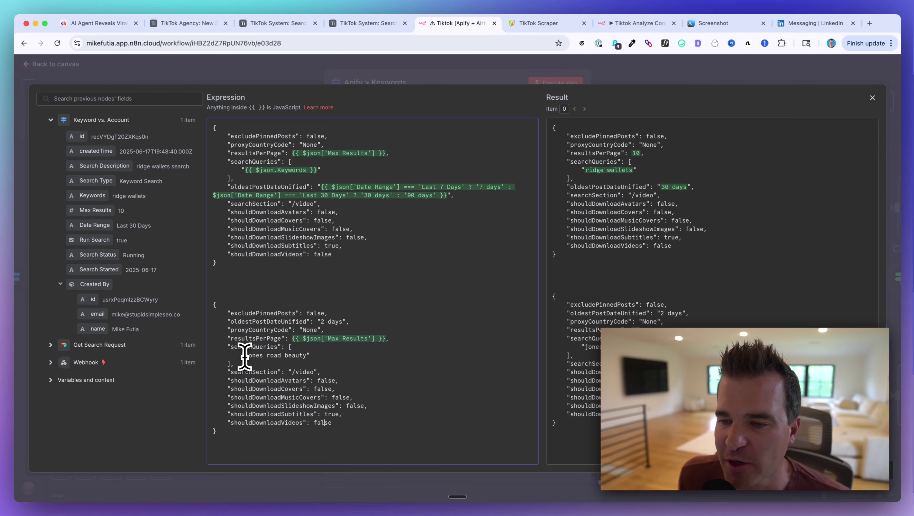
# Step: Replace the "jones road beauty" search query in the pasted JSON with the Keywords field, keeping the quotation marks
pyautogui.moveTo(245, 355); pyautogui.dragTo(304, 356)
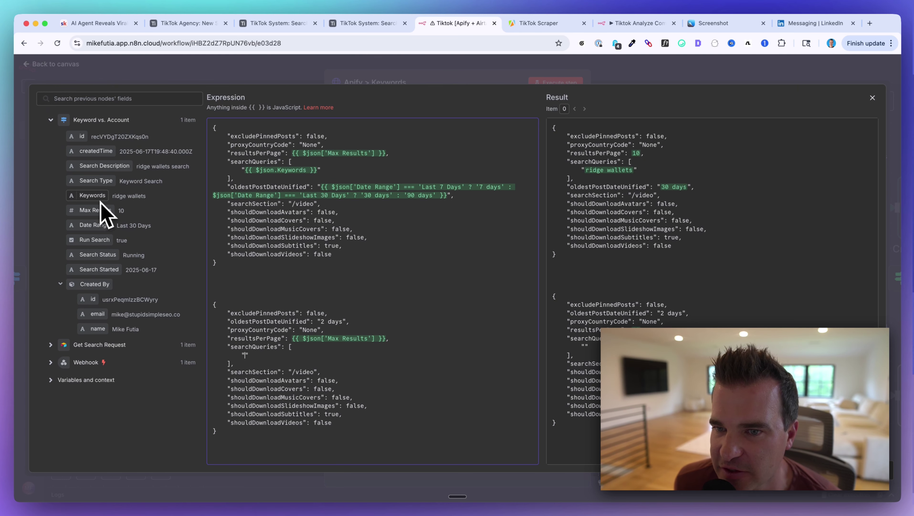
pyautogui.moveTo(101, 202); pyautogui.dragTo(241, 359)
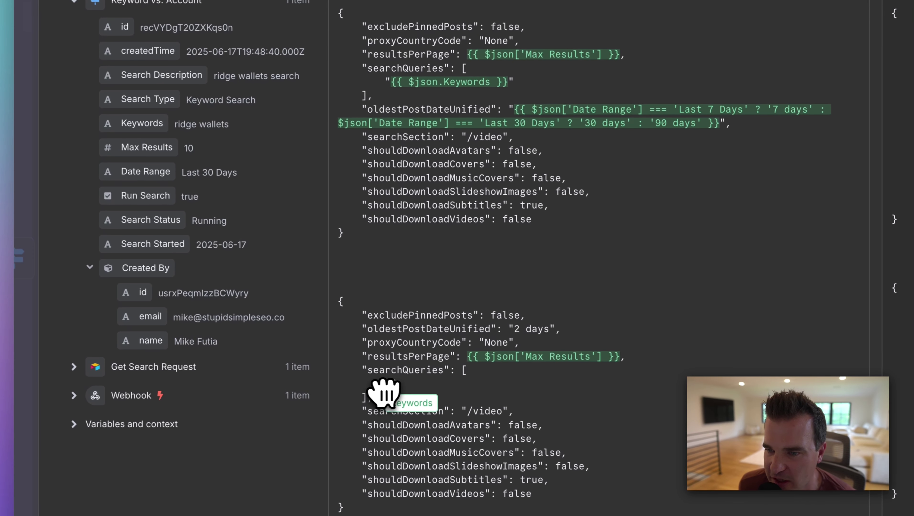
pyautogui.moveTo(383, 391); pyautogui.dragTo(390, 386)
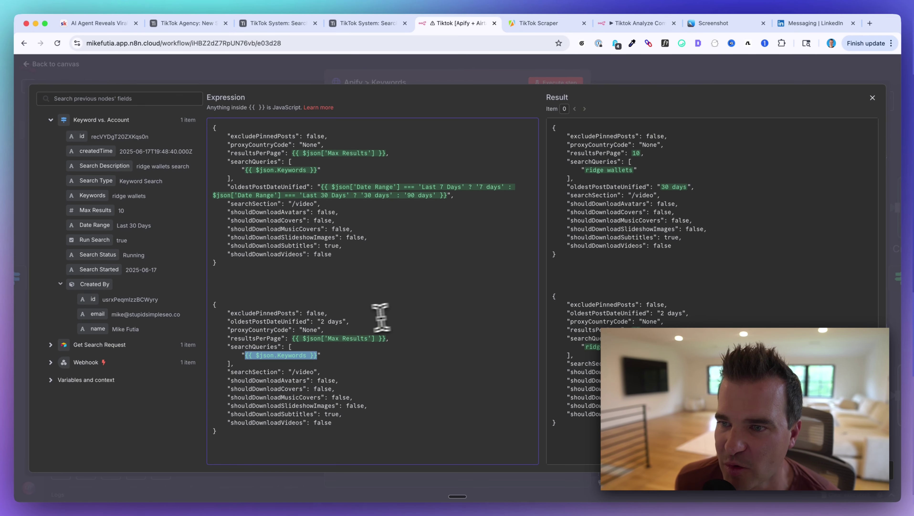
# Step: Highlight the oldestPostDateUnified parameter in the pasted JSON to examine its date setting
pyautogui.click(226, 321)
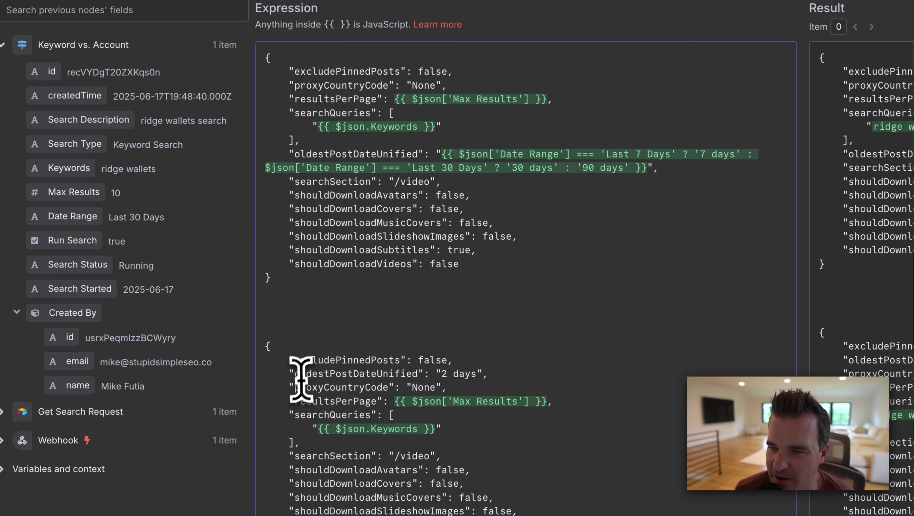
pyautogui.moveTo(293, 375); pyautogui.dragTo(418, 378)
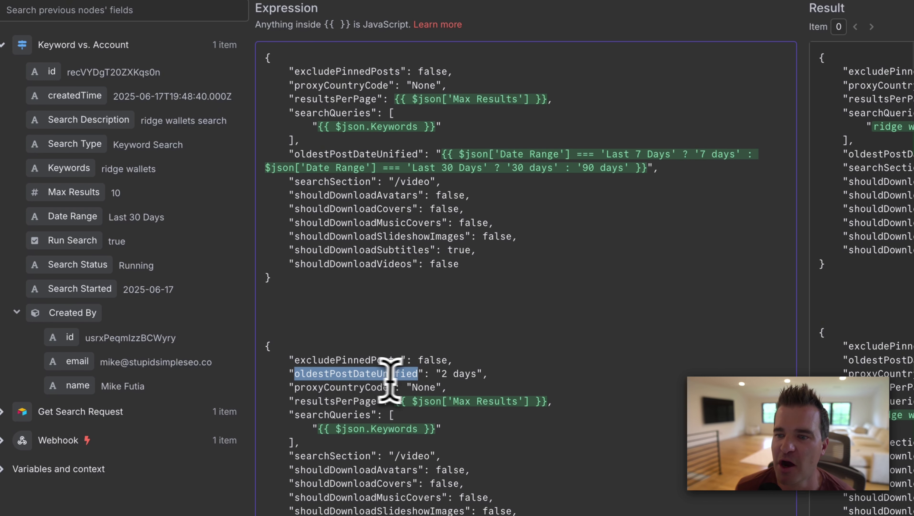
# Step: Replace the fixed "2 days" oldestPostDateUnified value in the second JSON block with the first block's Date Range expression and check its preview
pyautogui.click(407, 373)
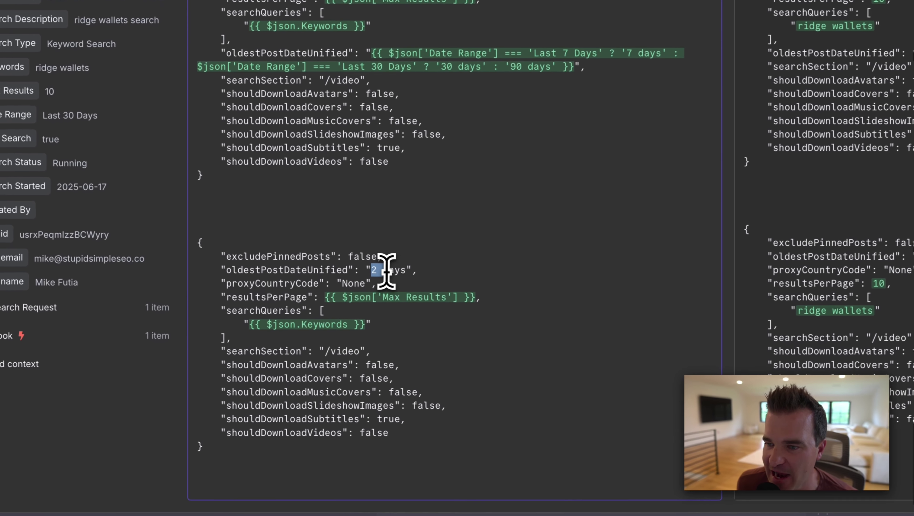
pyautogui.moveTo(320, 321); pyautogui.dragTo(338, 321)
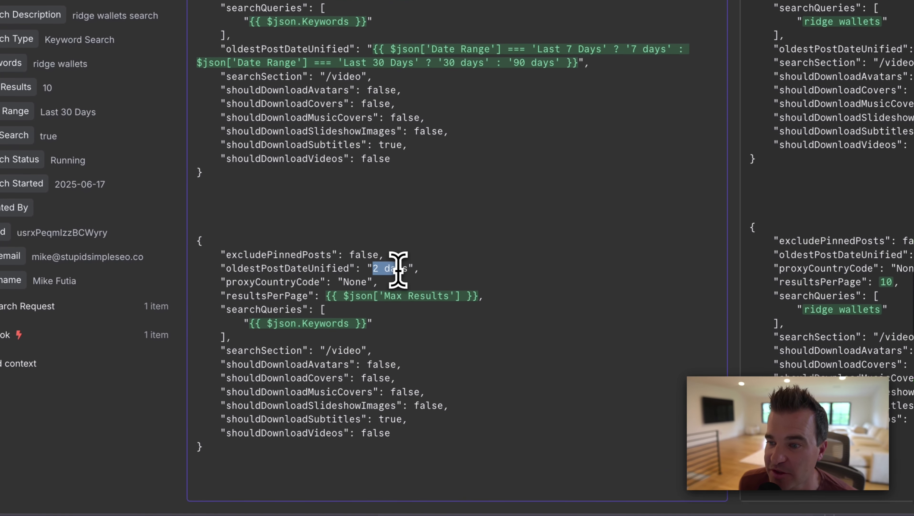
pyautogui.moveTo(407, 270); pyautogui.dragTo(409, 269)
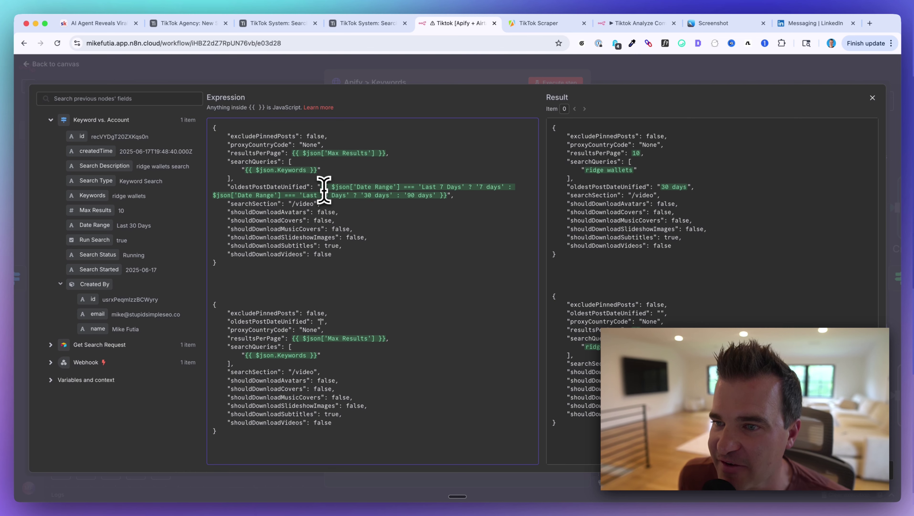
pyautogui.moveTo(321, 186); pyautogui.dragTo(447, 195)
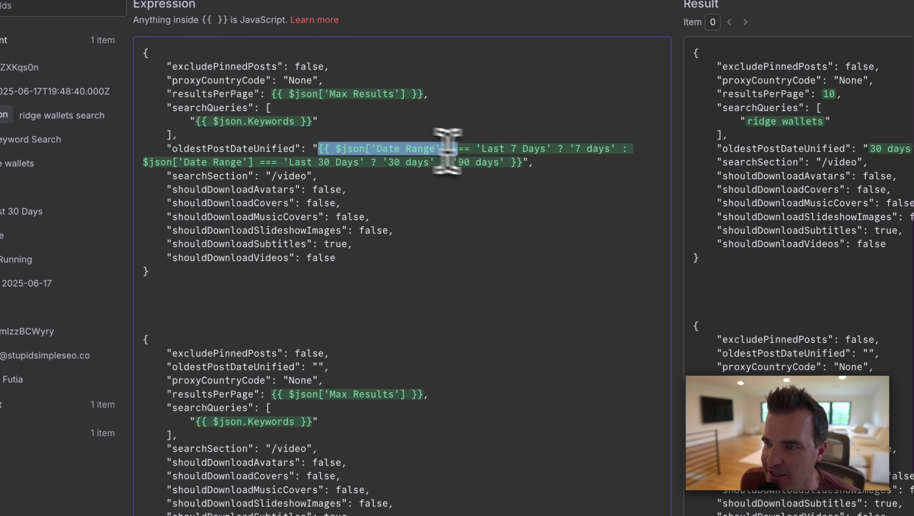
pyautogui.moveTo(523, 162); pyautogui.dragTo(524, 162)
pyautogui.press('super+c')
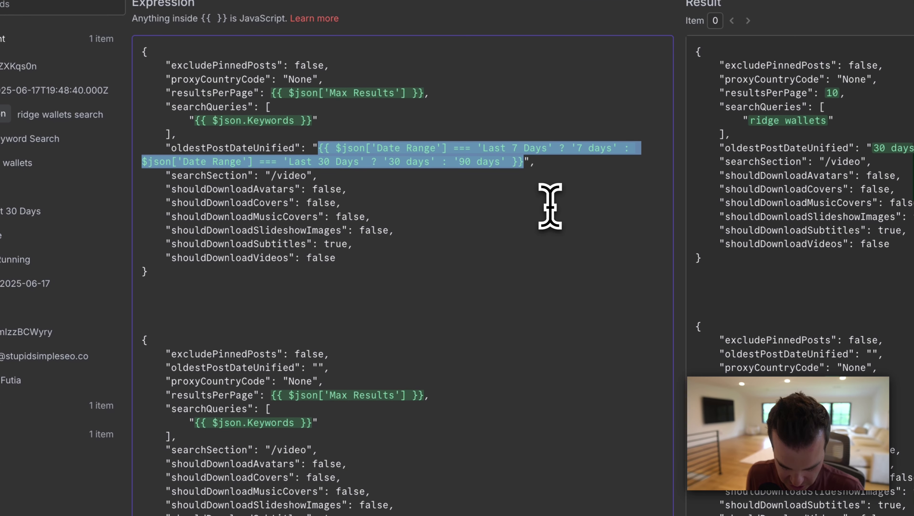
pyautogui.click(318, 366)
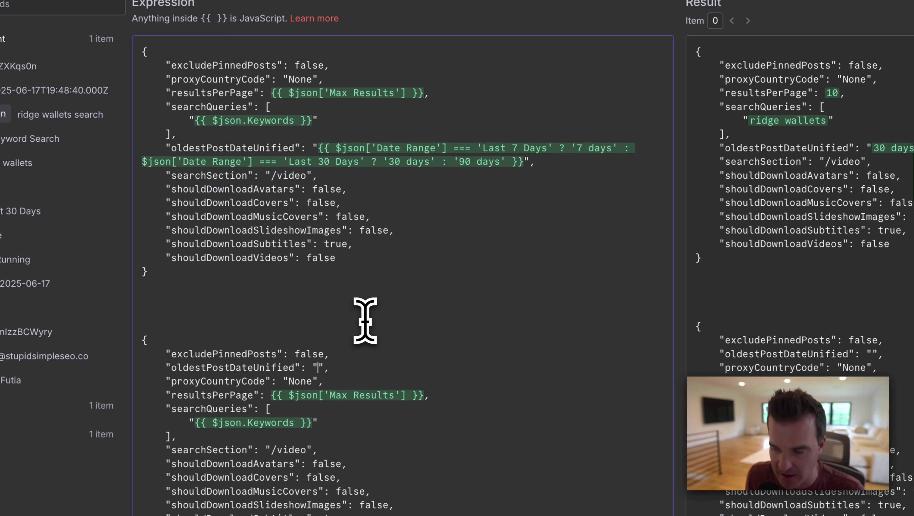
pyautogui.press('super+v')
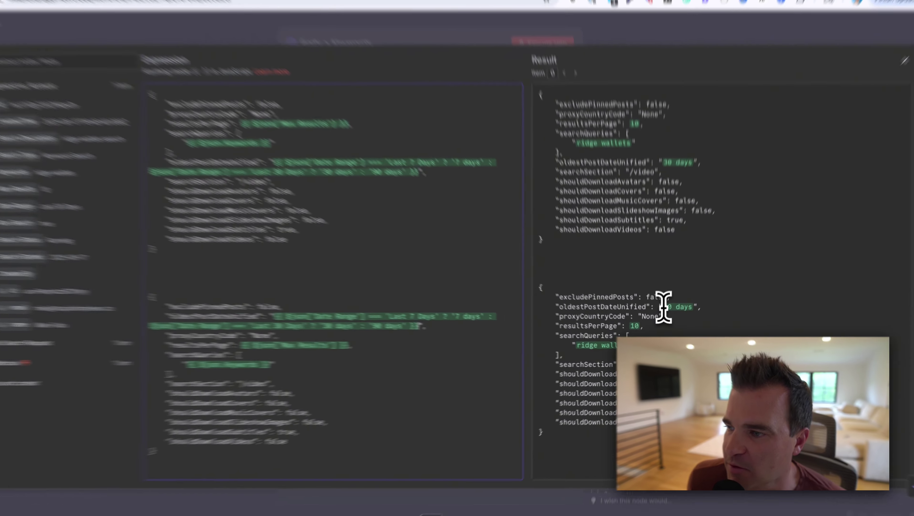
pyautogui.click(672, 313)
pyautogui.click(680, 314)
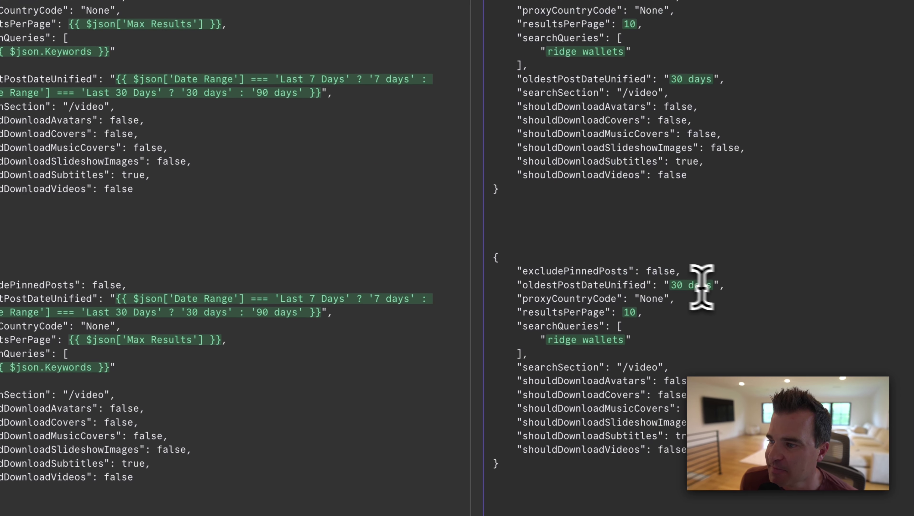
pyautogui.moveTo(710, 286); pyautogui.dragTo(680, 285)
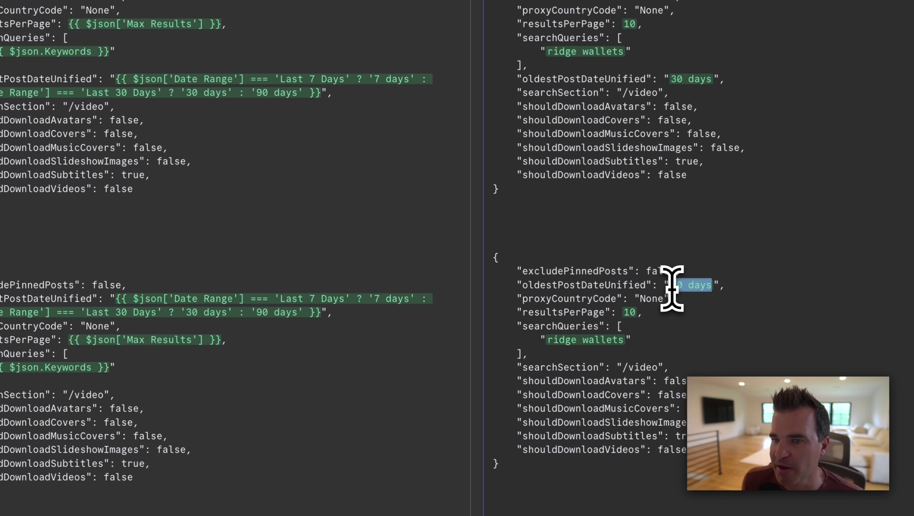
# Step: Delete the second JSON block from the Apify > Keywords request body and close the expression editor
pyautogui.click(80, 490)
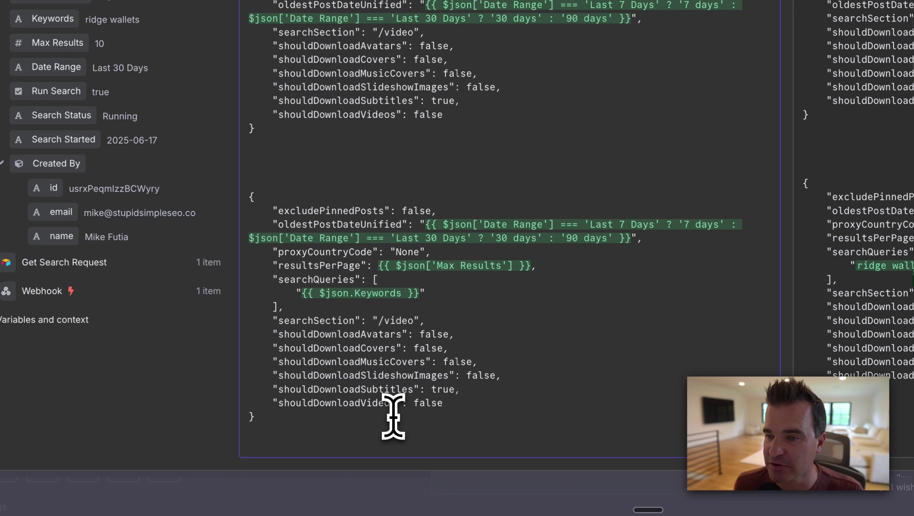
pyautogui.moveTo(393, 416); pyautogui.dragTo(216, 190)
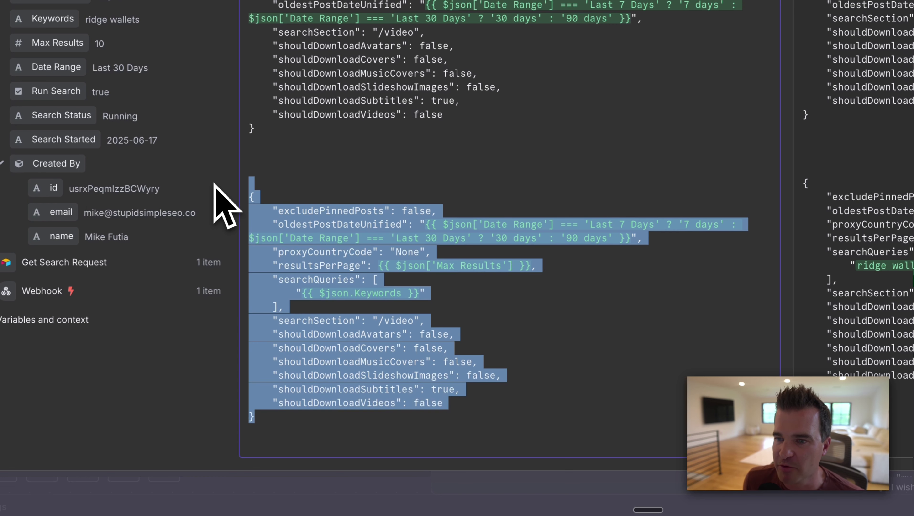
pyautogui.press('BackSpace')
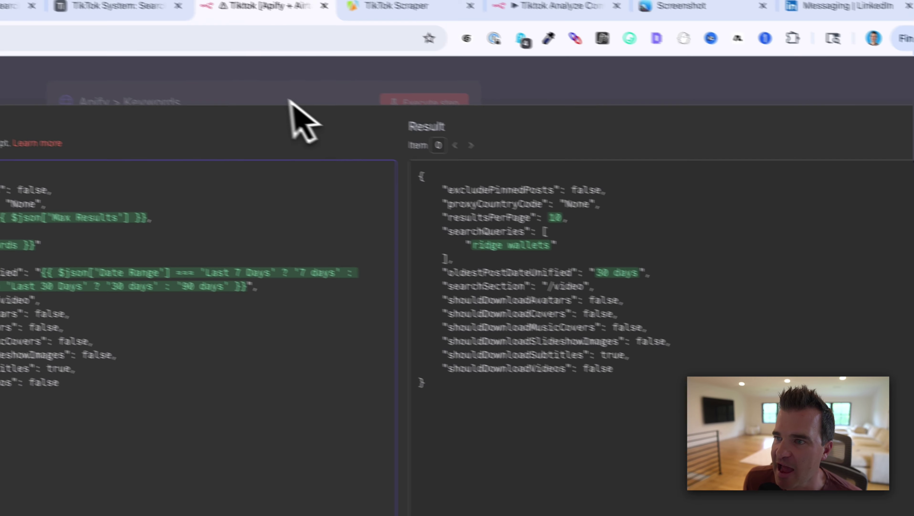
pyautogui.click(288, 99)
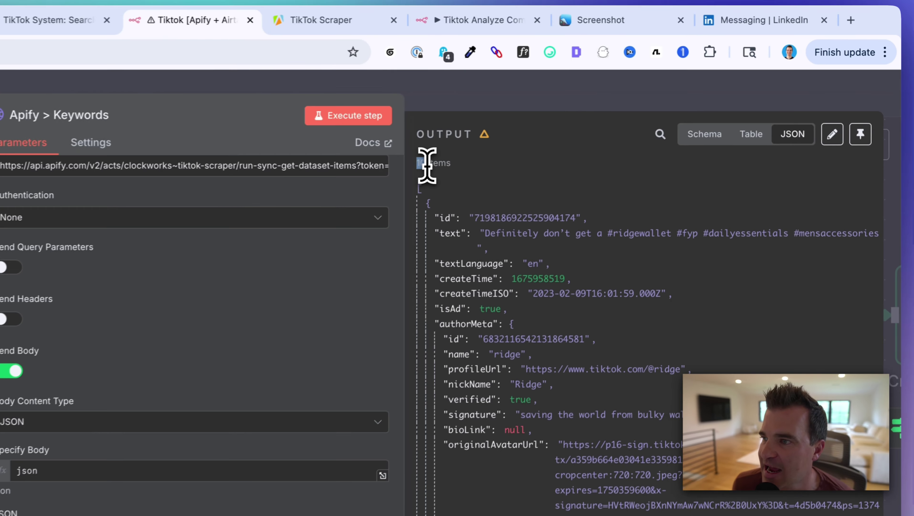
# Step: Examine the output items of the Apify > Keywords node in table and JSON form, and return to the canvas
pyautogui.moveTo(598, 112); pyautogui.dragTo(626, 113)
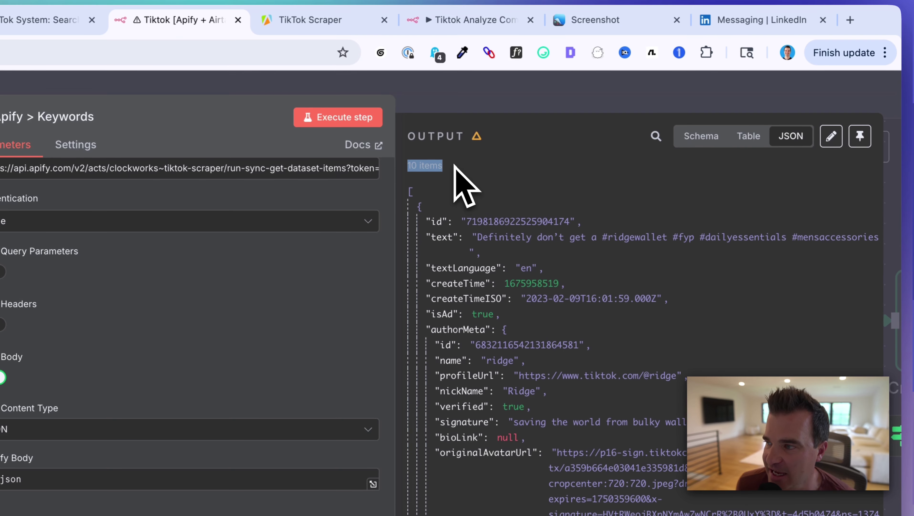
pyautogui.scroll(-4, 481, 234)
pyautogui.scroll(4, 488, 261)
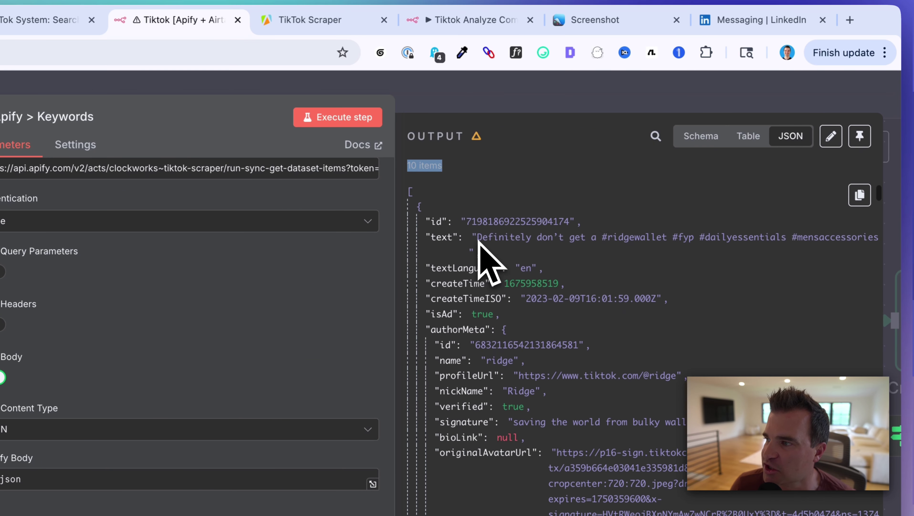
pyautogui.click(751, 137)
pyautogui.click(793, 136)
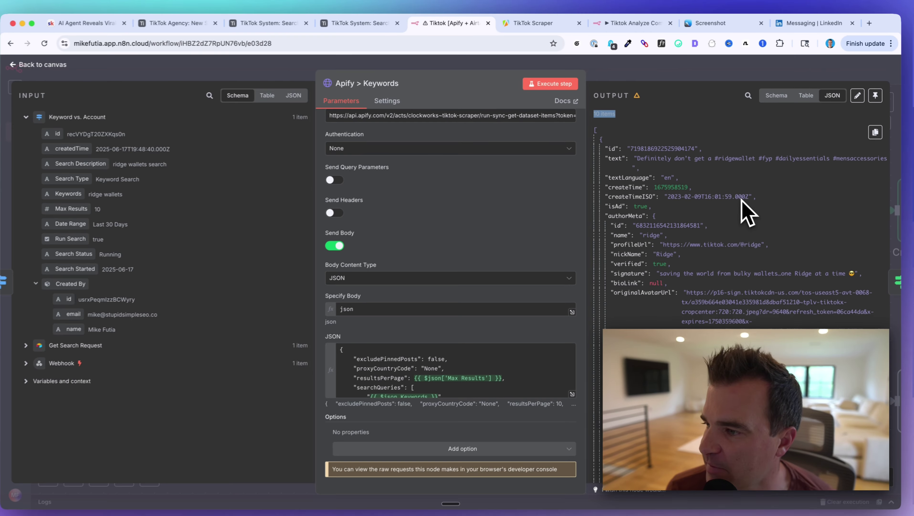
pyautogui.scroll(-3, 648, 311)
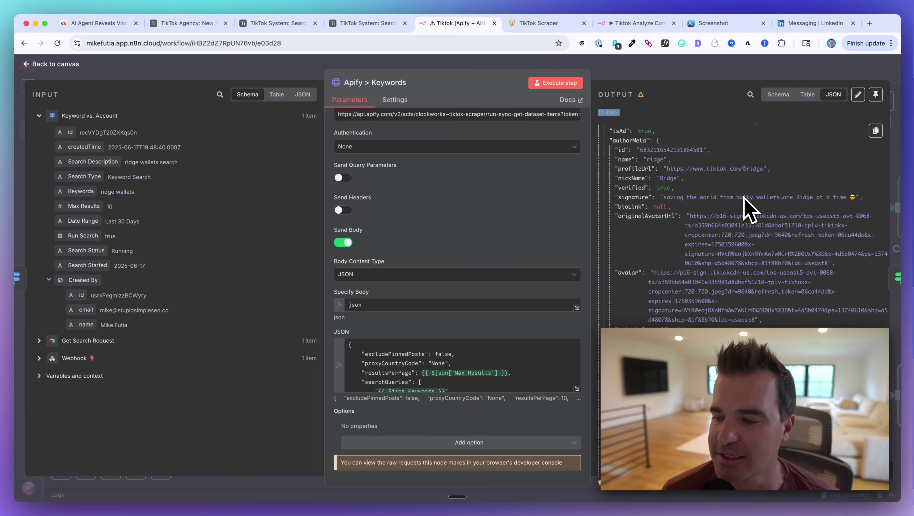
pyautogui.press('Escape')
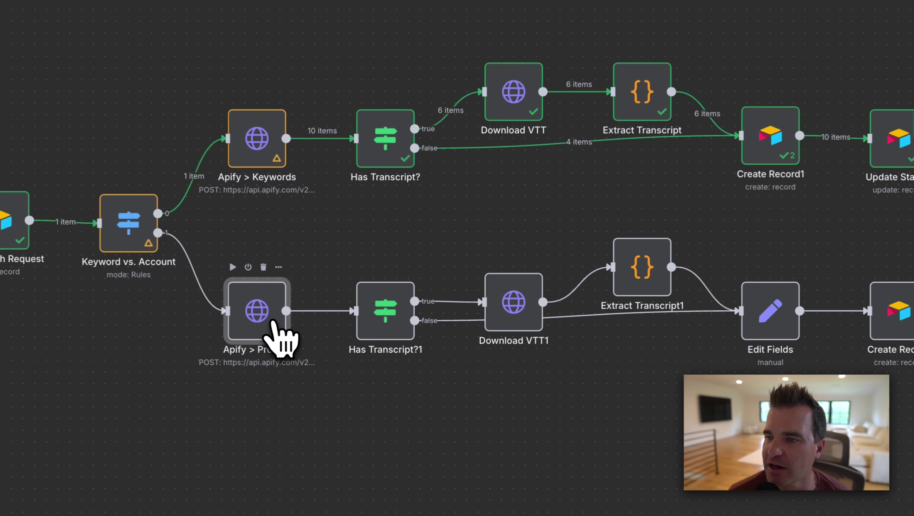
# Step: Open the JSON body expression of the Apify > Profiles node and examine how the profiles array uses TikTok Accounts
pyautogui.doubleClick(347, 320)
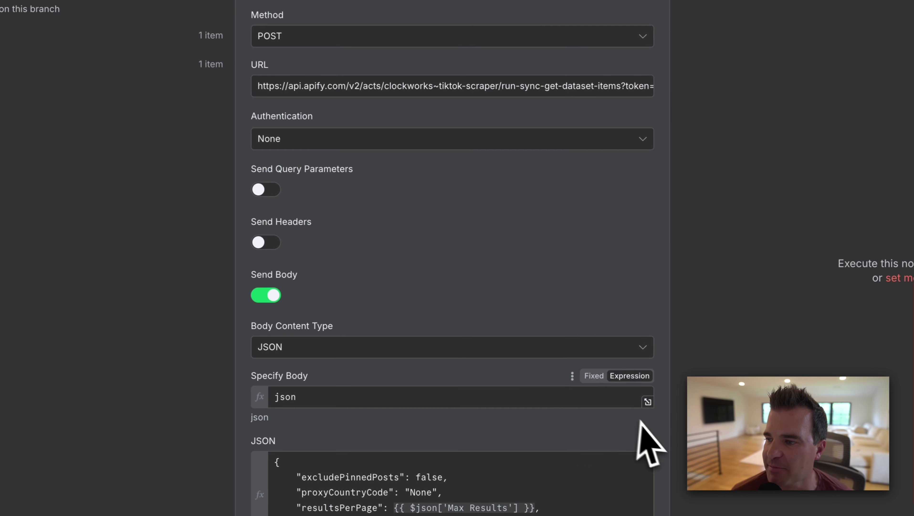
pyautogui.scroll(-3, 402, 367)
pyautogui.click(647, 435)
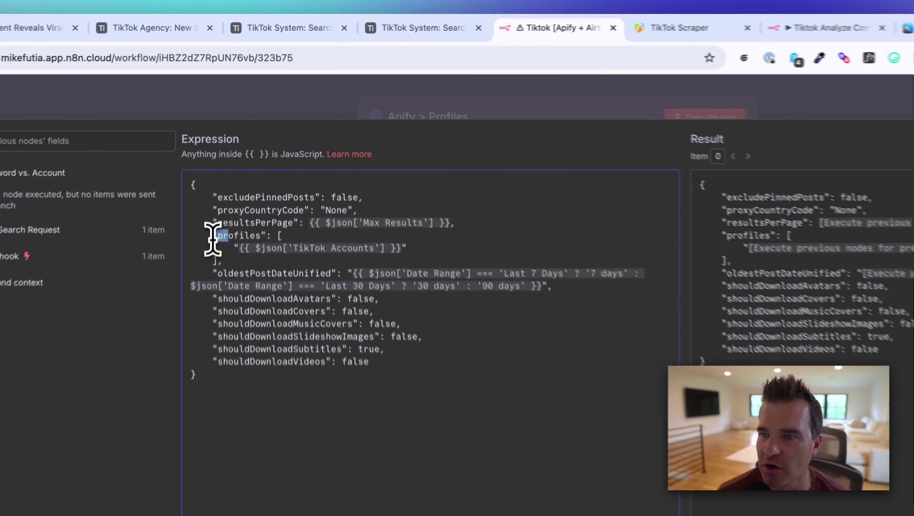
pyautogui.moveTo(227, 163); pyautogui.dragTo(361, 171)
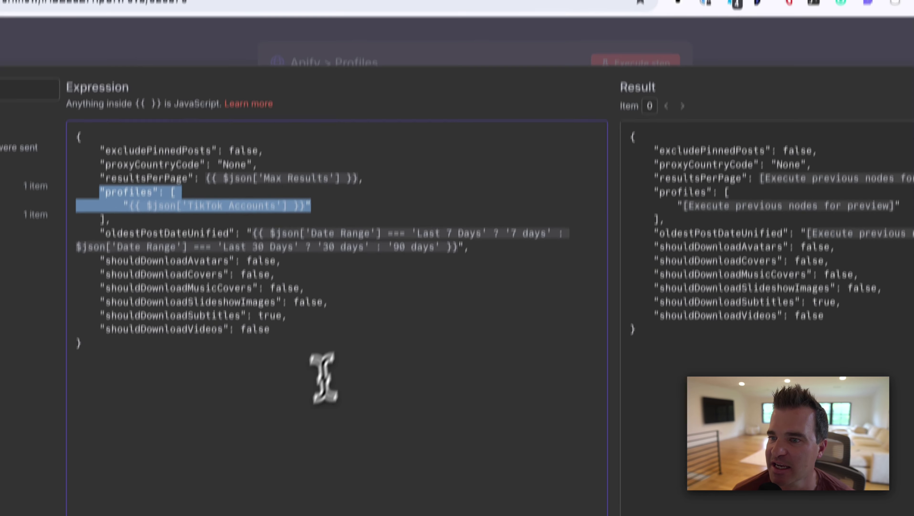
pyautogui.click(341, 332)
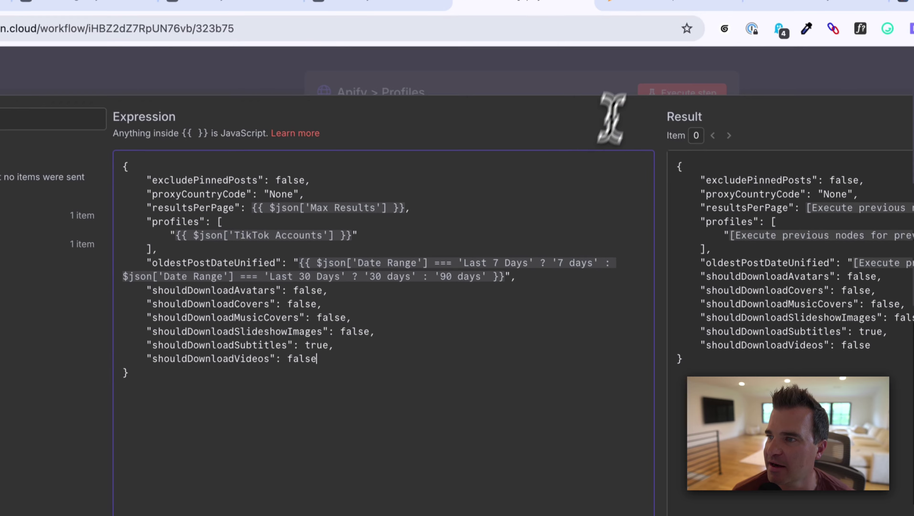
# Step: Switch to Apify's TikTok Scraper, show its input as a manual form, and remove the "jones road beauty" search query
pyautogui.click(632, 42)
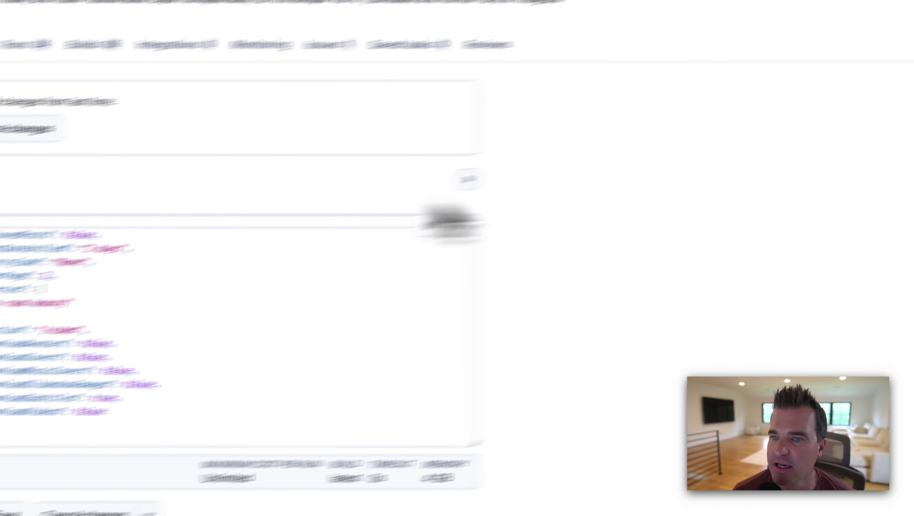
pyautogui.click(188, 151)
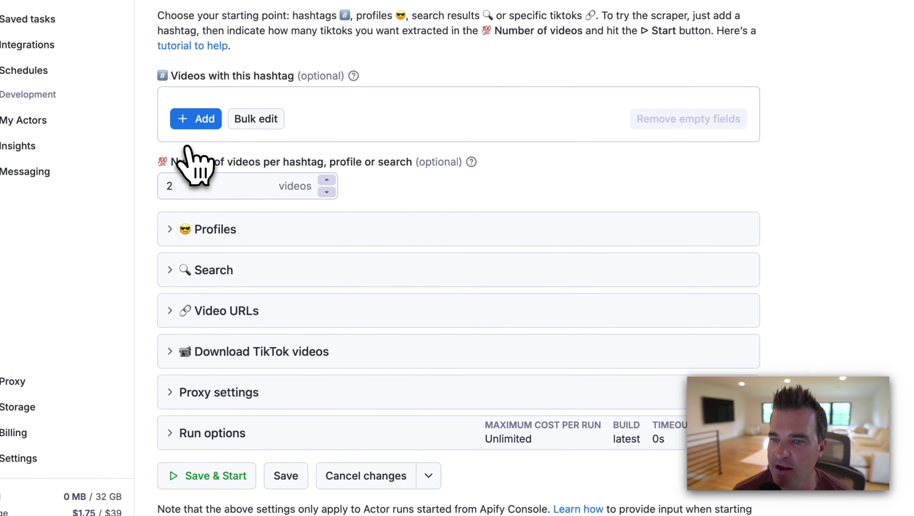
pyautogui.click(179, 269)
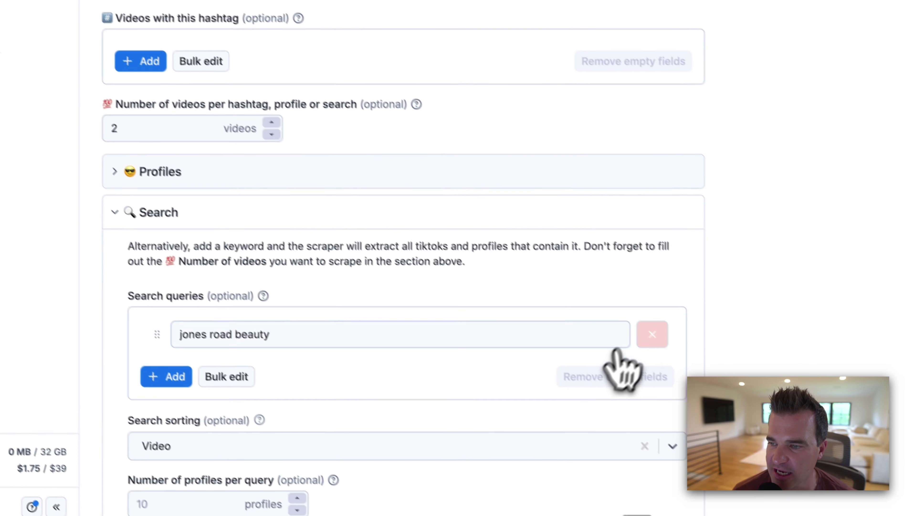
pyautogui.click(648, 340)
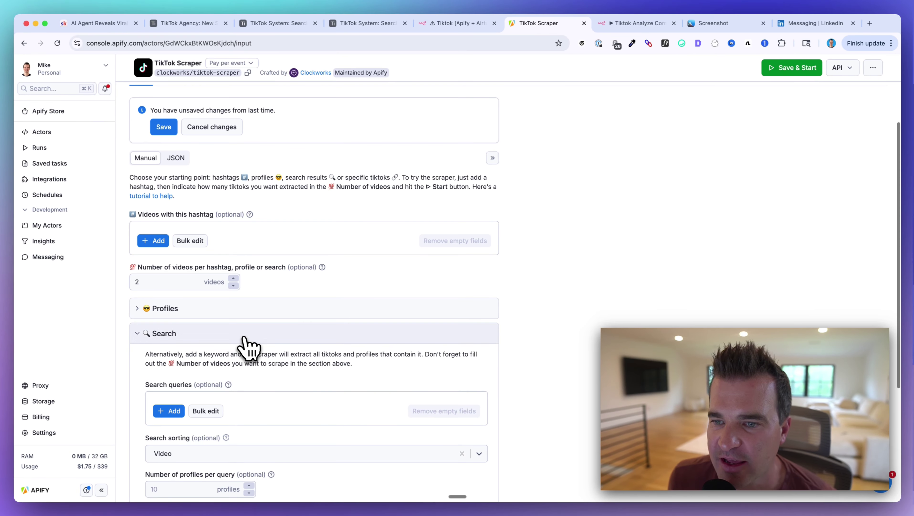
# Step: Add the username "ahormozi" to the profiles the TikTok Scraper should scrape
pyautogui.scroll(1, 179, 328)
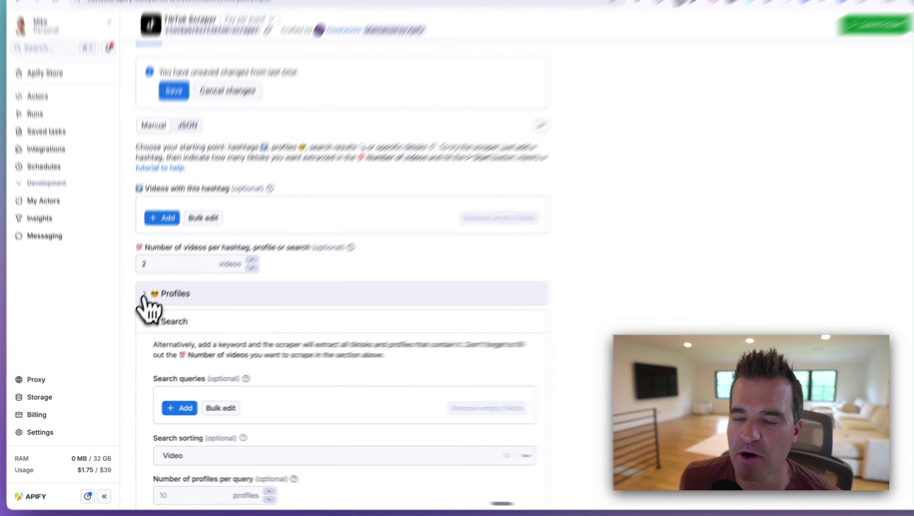
pyautogui.click(148, 308)
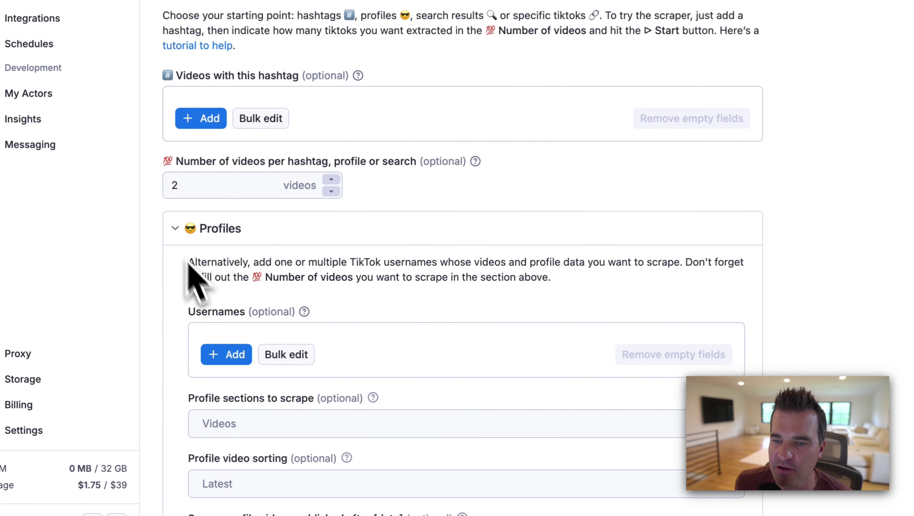
pyautogui.click(231, 353)
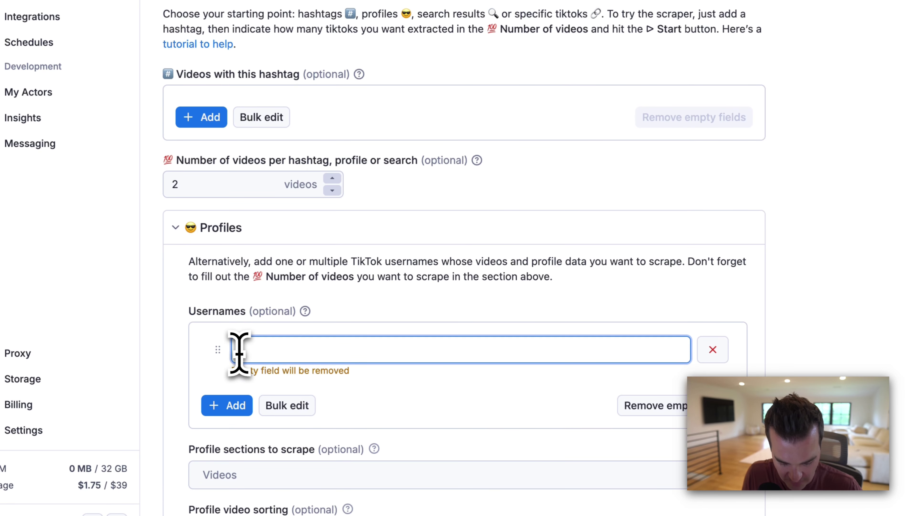
pyautogui.write('ahormozi')
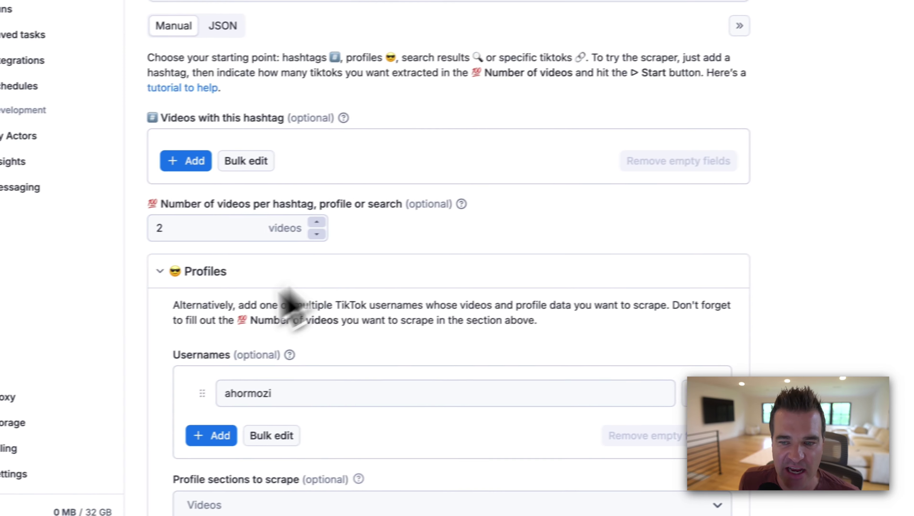
# Step: Show the scraper input as JSON and highlight the profiles array containing the added username
pyautogui.scroll(4, 299, 448)
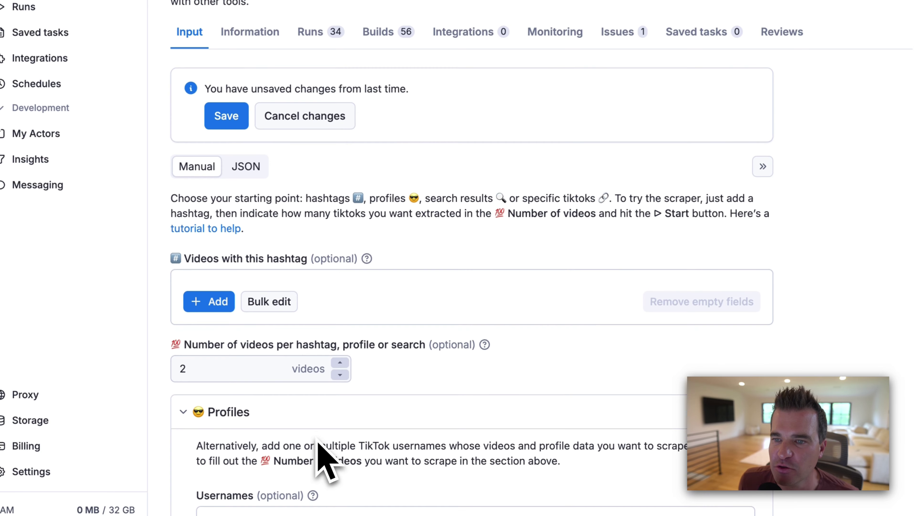
pyautogui.click(253, 169)
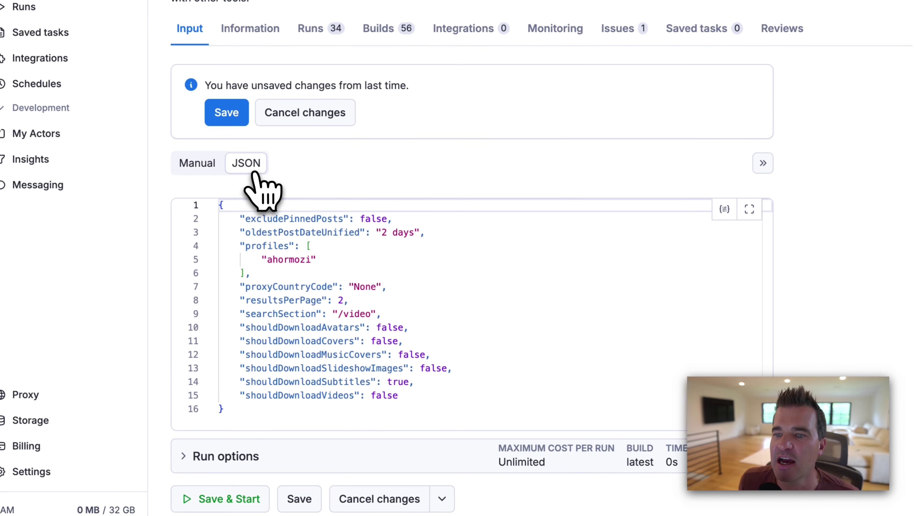
pyautogui.moveTo(240, 246); pyautogui.dragTo(306, 246)
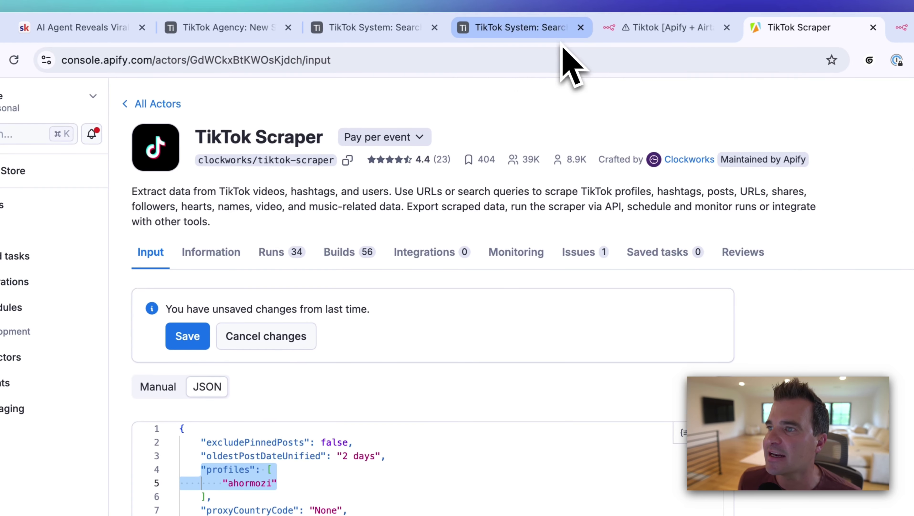
# Step: Switch back to the n8n TikTok workflow, open the Has Transcript? node and examine its subtitleLinks condition expression in full
pyautogui.click(613, 29)
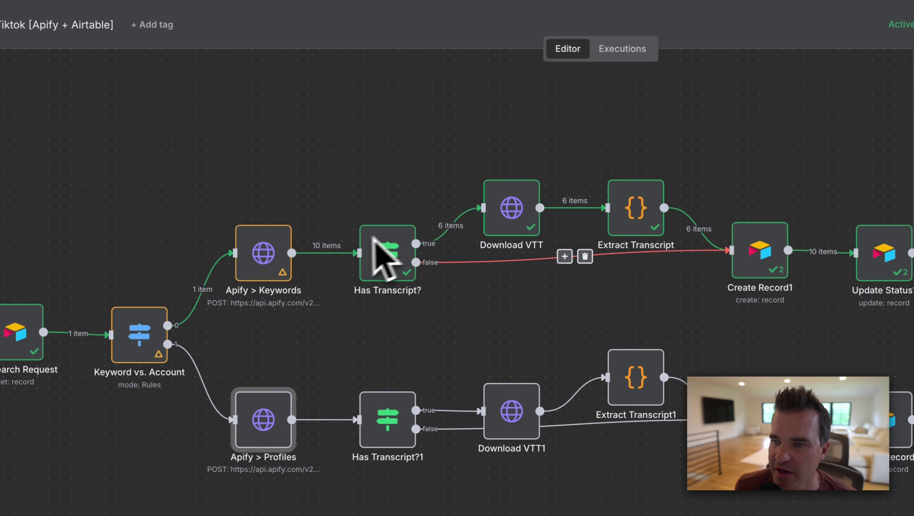
pyautogui.scroll(3, 233, 183)
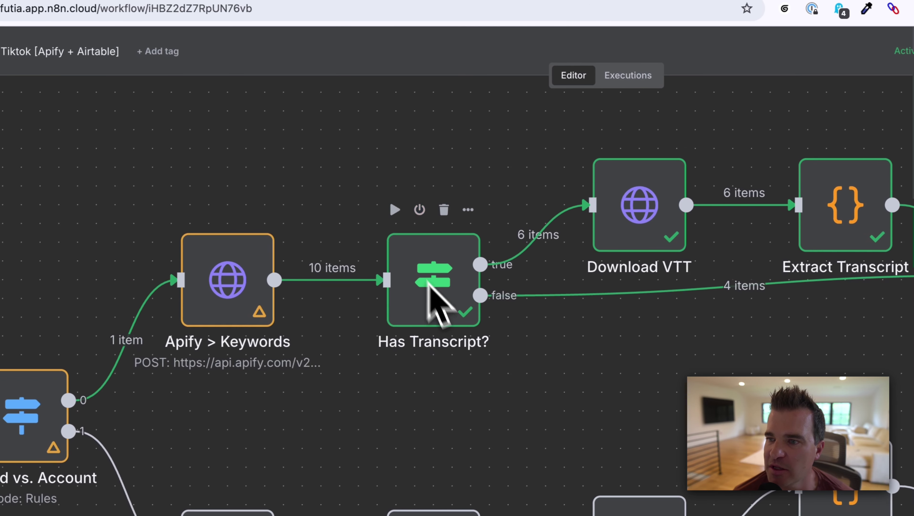
pyautogui.doubleClick(405, 246)
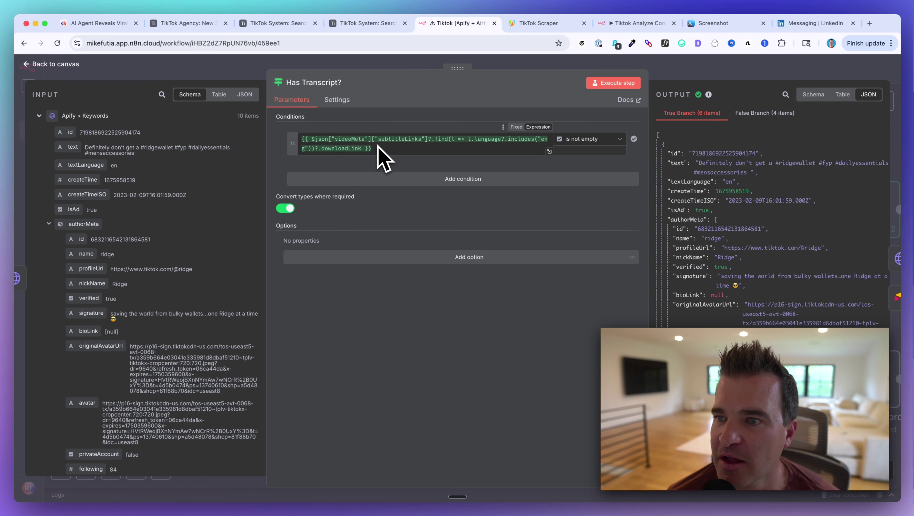
pyautogui.scroll(-5, 149, 306)
pyautogui.scroll(5, 150, 313)
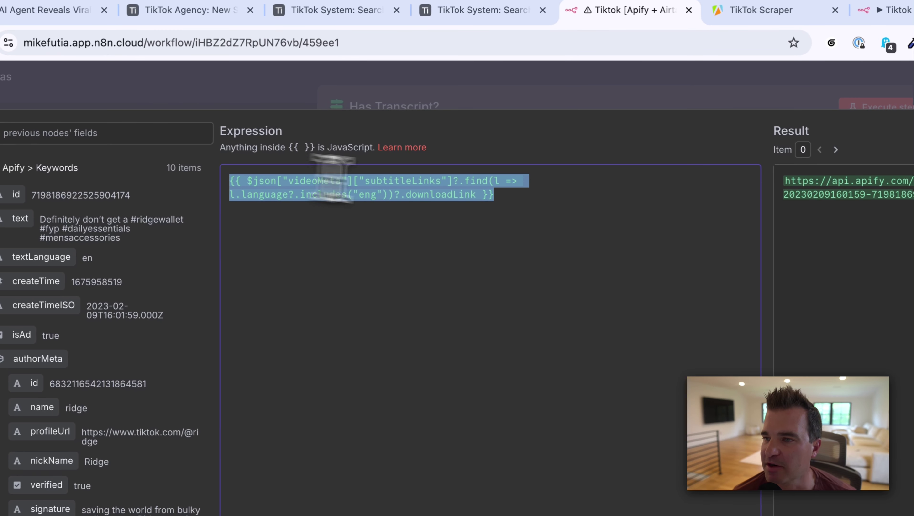
pyautogui.click(530, 204)
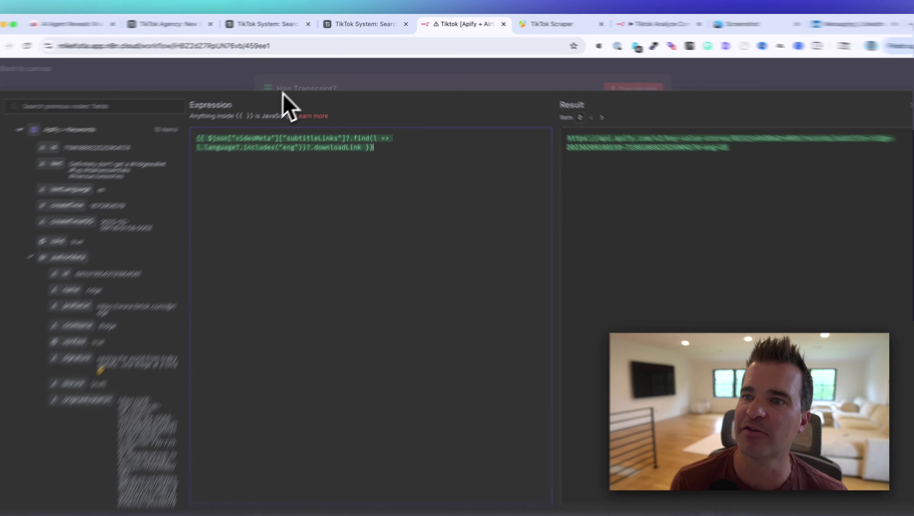
pyautogui.click(295, 75)
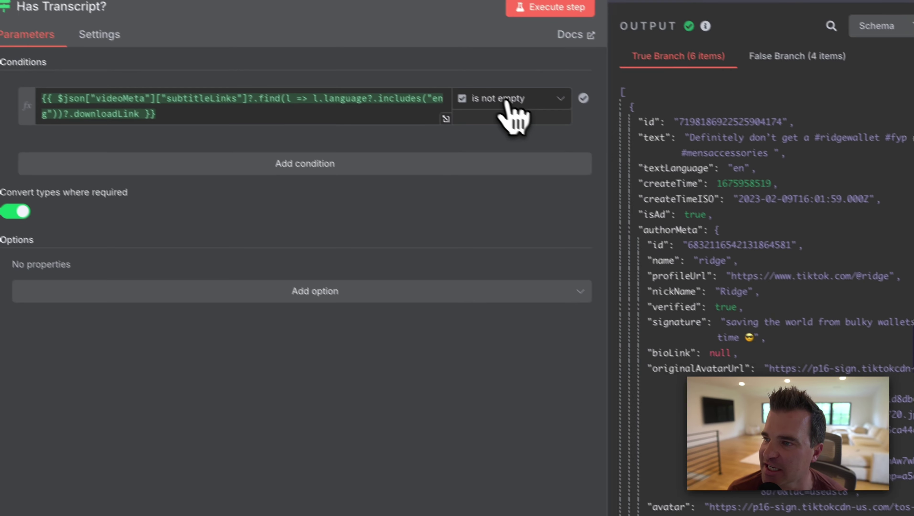
# Step: Look through the comparison operator types available for the Has Transcript? condition, keeping "is not empty"
pyautogui.click(650, 194)
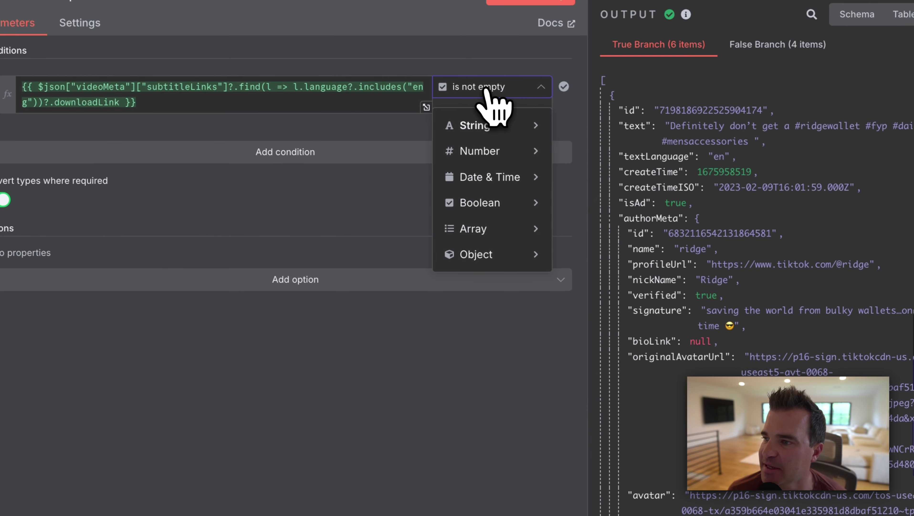
pyautogui.moveTo(520, 206)
pyautogui.click(600, 284)
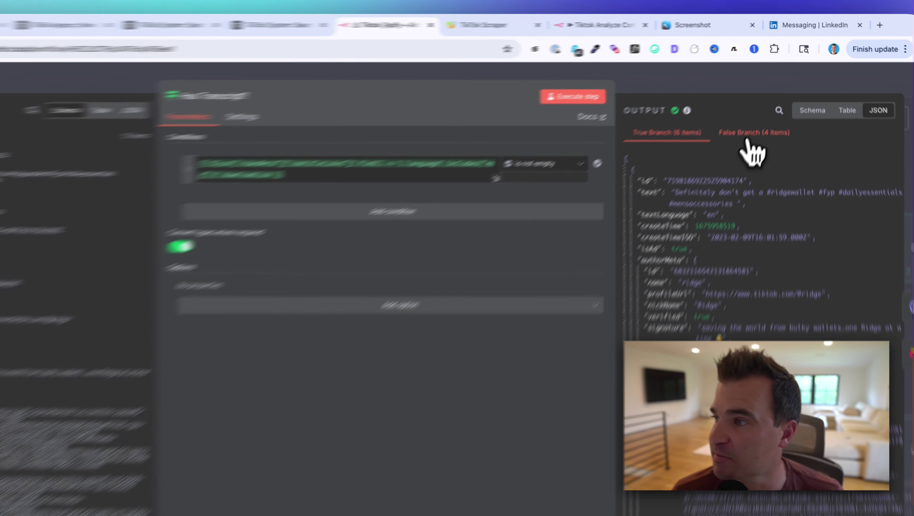
# Step: Compare the False Branch and True Branch outputs of the Has Transcript? node, and return to the canvas
pyautogui.click(740, 115)
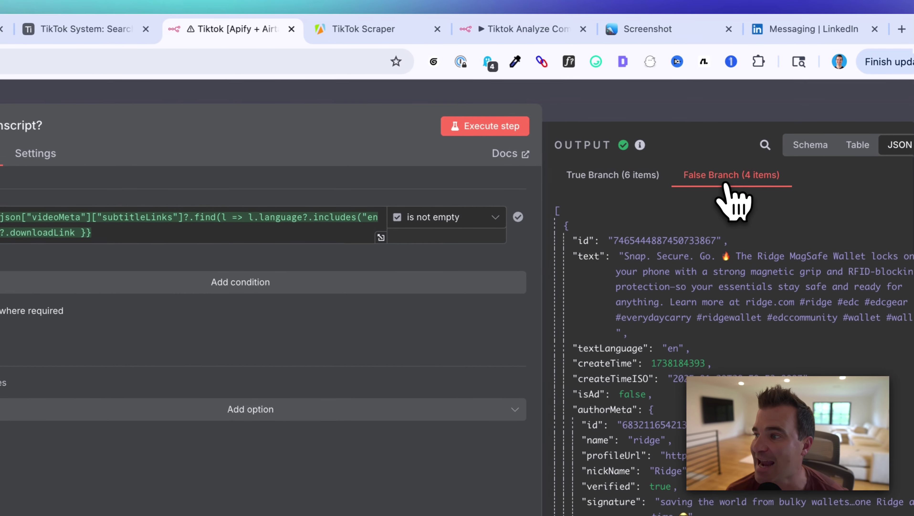
pyautogui.click(613, 175)
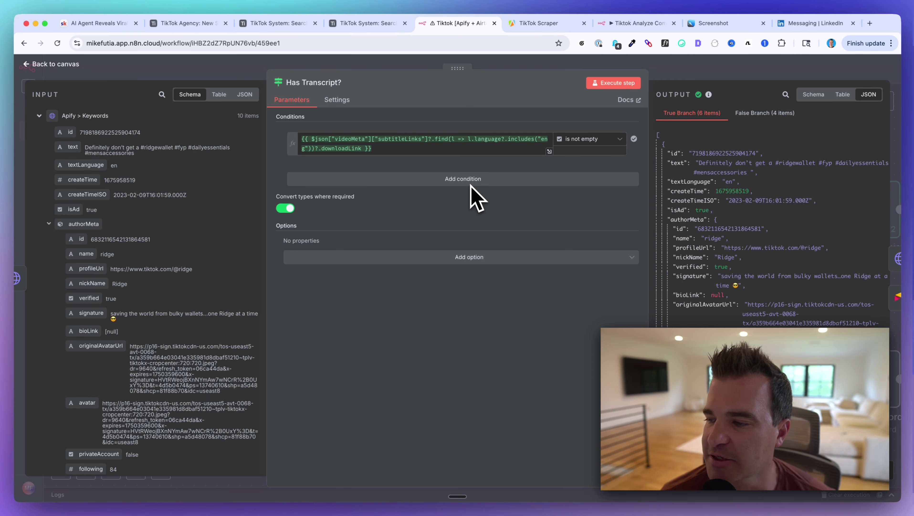
pyautogui.press('Escape')
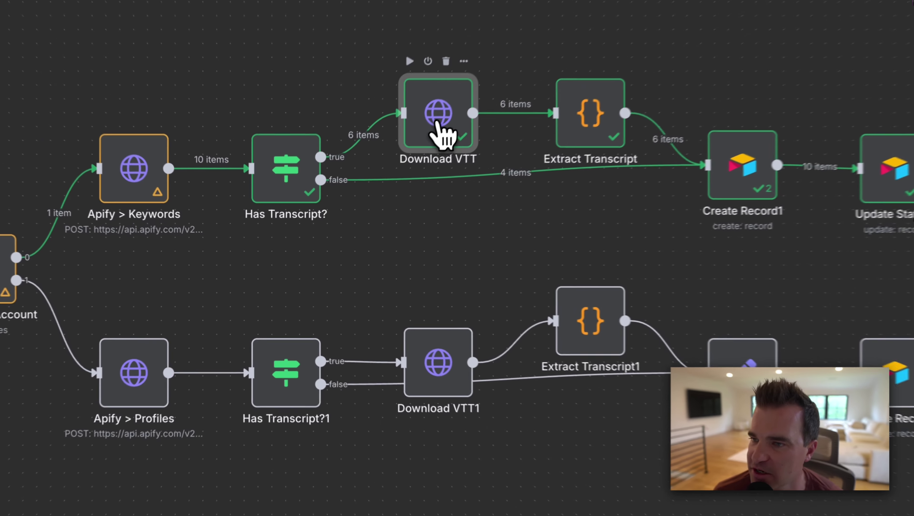
# Step: Open the Download VTT node and examine the full URL expression that supplies the English subtitle download link
pyautogui.doubleClick(384, 180)
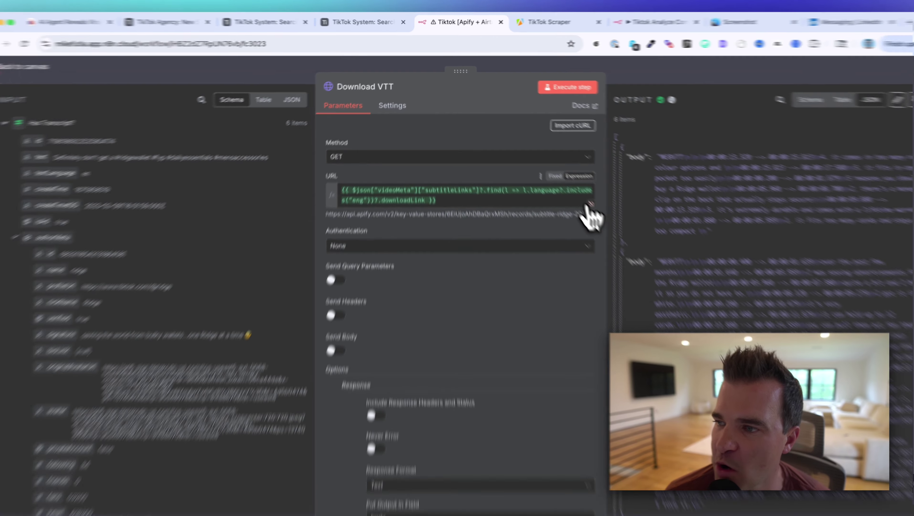
pyautogui.click(577, 189)
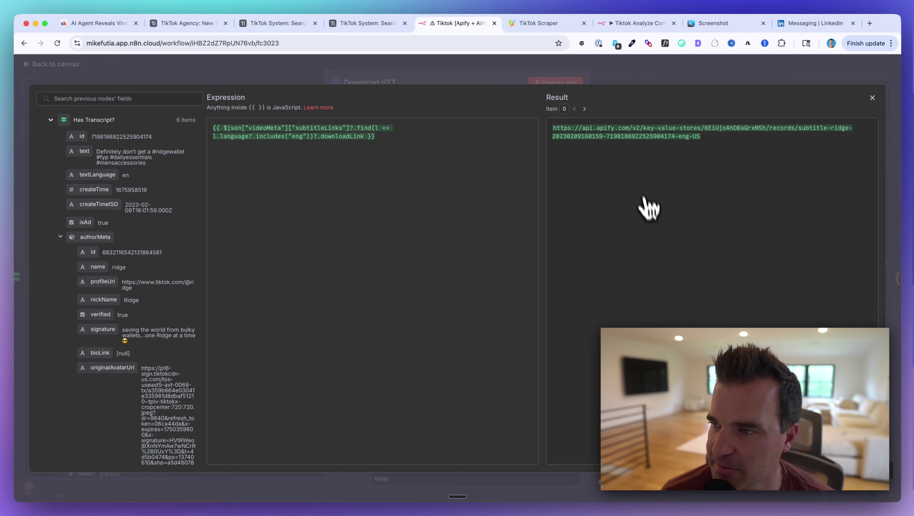
pyautogui.click(390, 79)
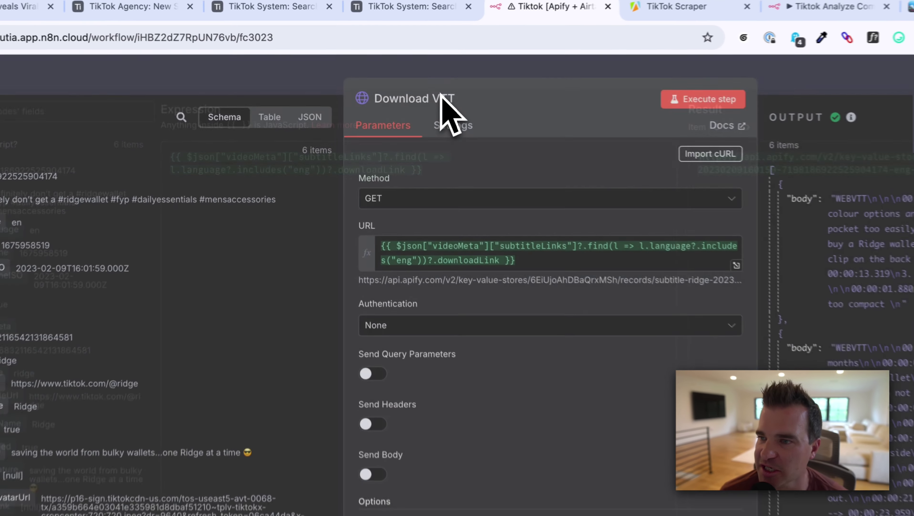
# Step: Check the Download VTT node's response options, including the available response formats and the output field
pyautogui.scroll(-3, 486, 367)
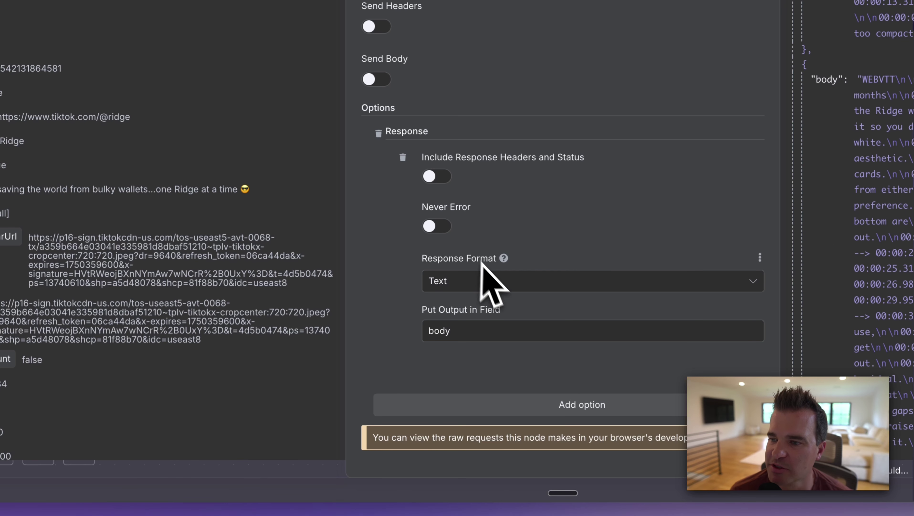
pyautogui.click(474, 285)
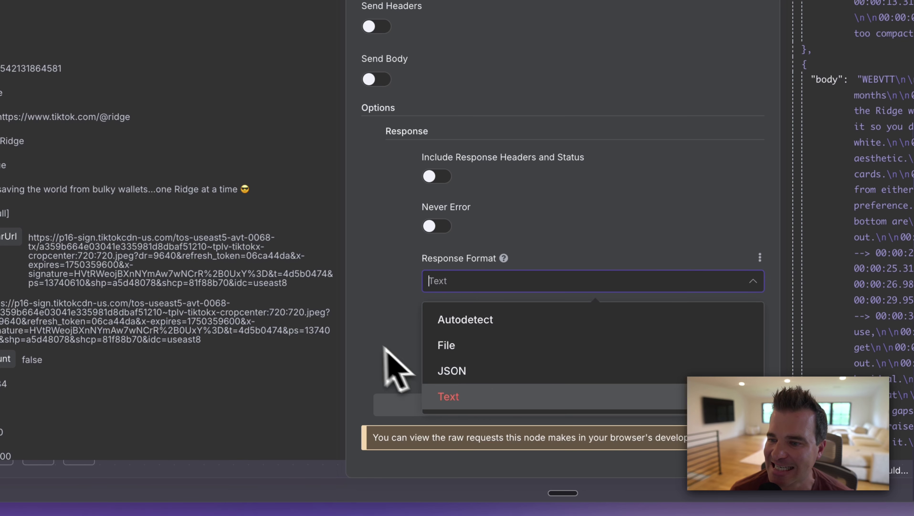
pyautogui.click(384, 357)
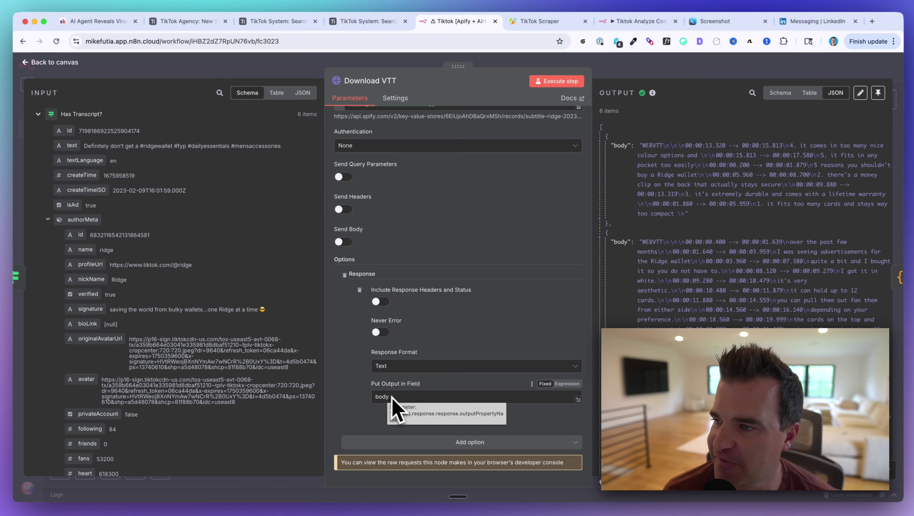
pyautogui.scroll(3, 398, 404)
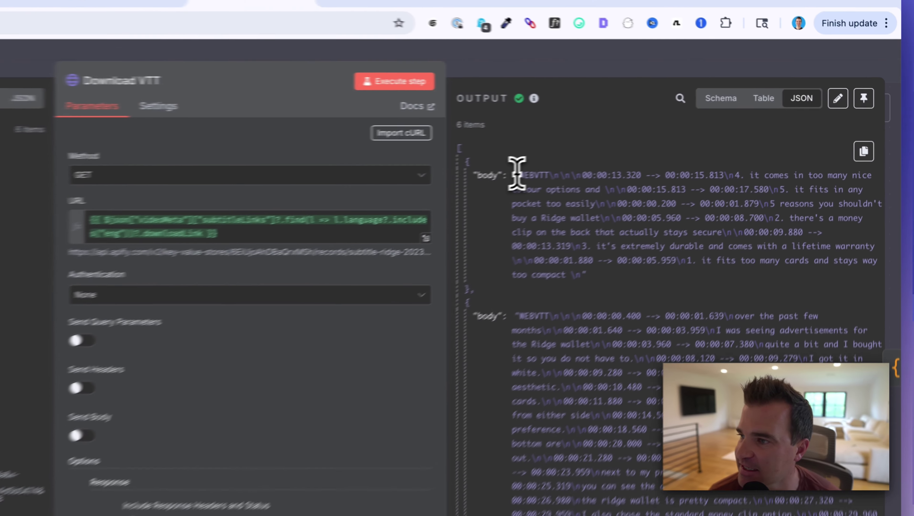
# Step: Show the Download VTT output as a table, highlight the first caption text, and return to the canvas
pyautogui.moveTo(639, 147); pyautogui.dragTo(724, 227)
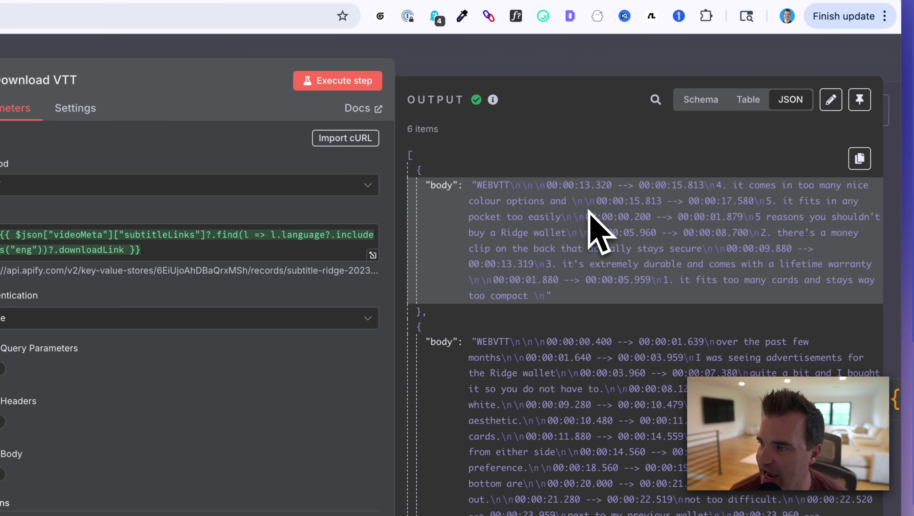
pyautogui.click(750, 101)
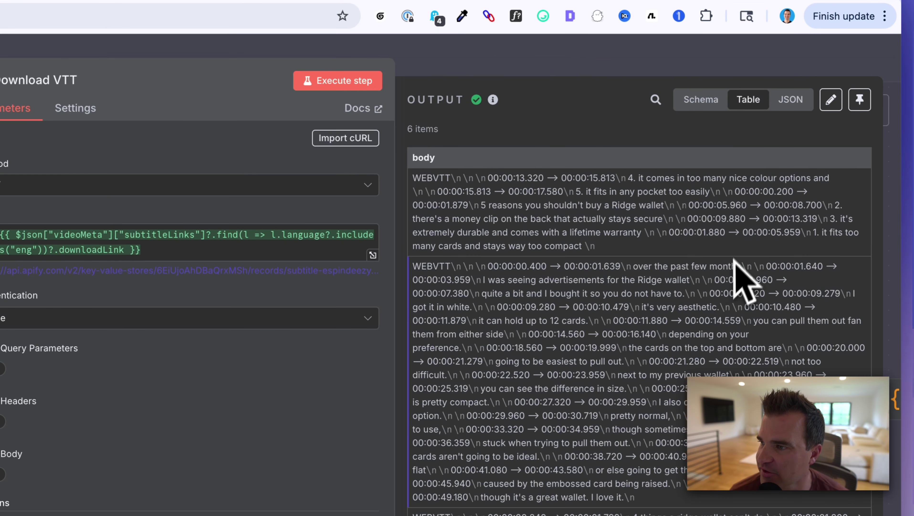
pyautogui.moveTo(414, 177); pyautogui.dragTo(666, 249)
pyautogui.click(668, 356)
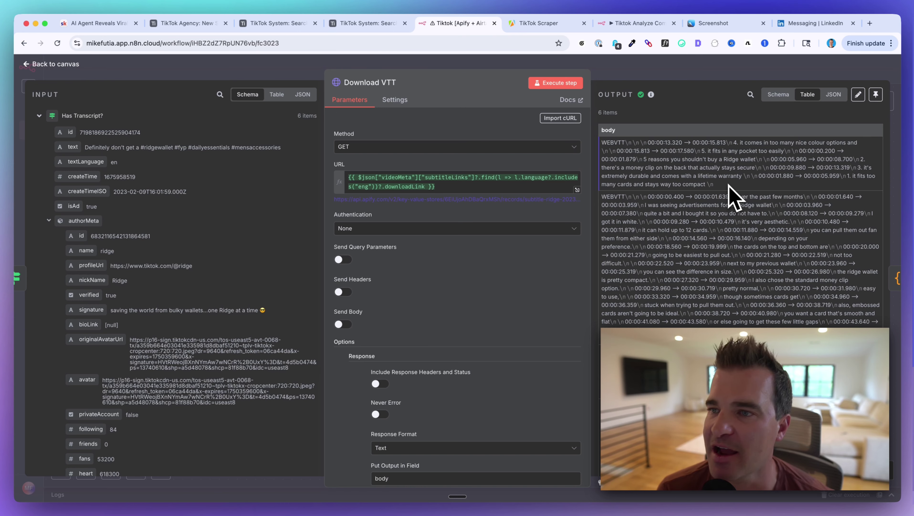
pyautogui.click(285, 70)
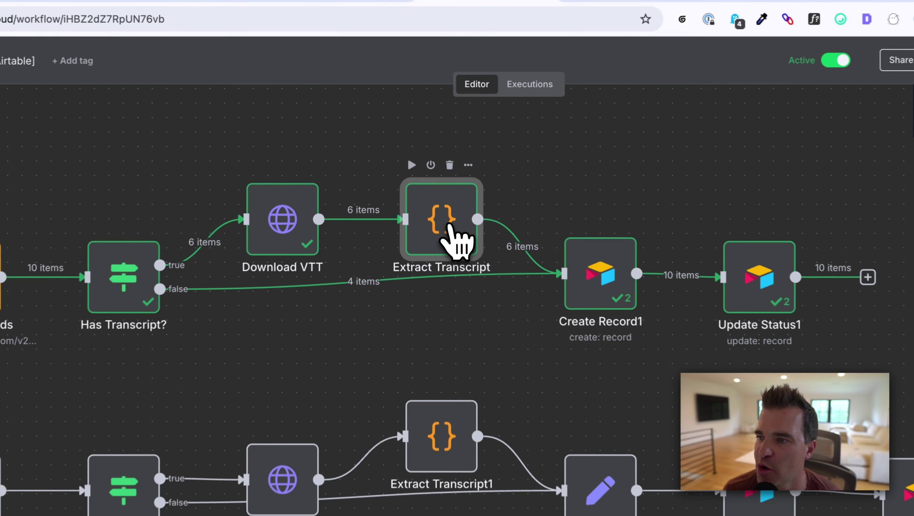
# Step: Open the Extract Transcript node, read its JavaScript code, and examine the cleaned transcripts in its output
pyautogui.doubleClick(450, 223)
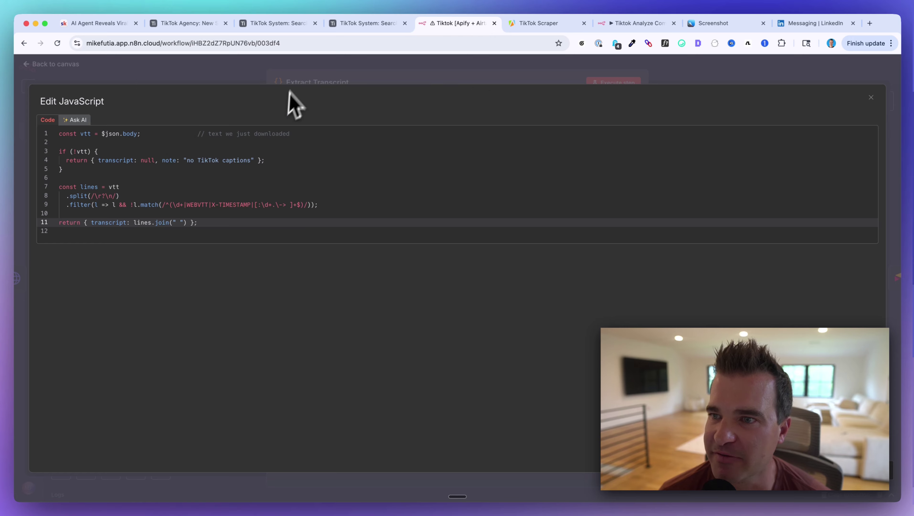
pyautogui.press('Escape')
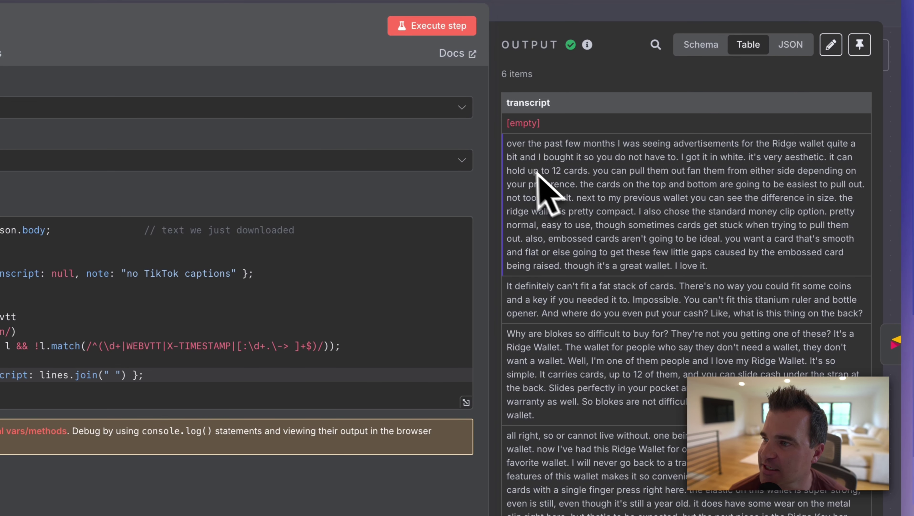
pyautogui.moveTo(500, 74); pyautogui.dragTo(545, 74)
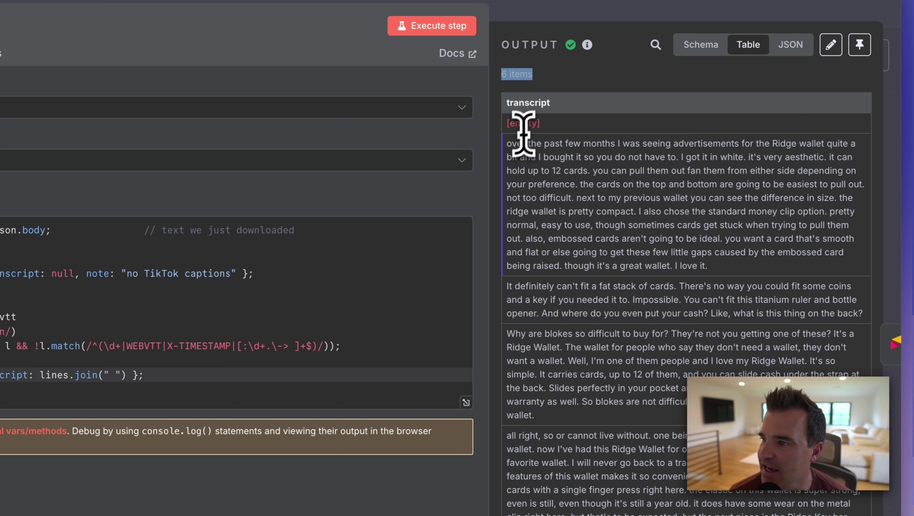
pyautogui.moveTo(766, 251); pyautogui.dragTo(529, 184)
pyautogui.click(516, 289)
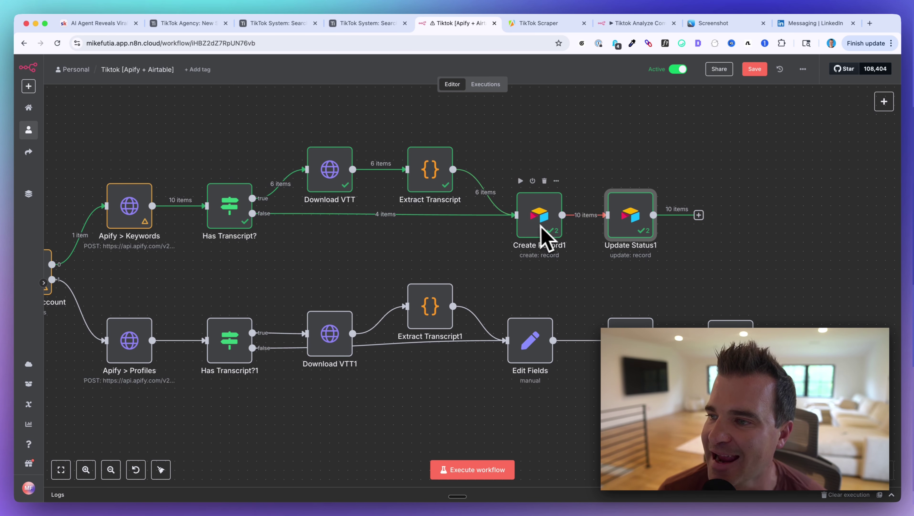
# Step: Open the Create Record1 node, and in Airtable's TikTok System base show the All Videos view of Scraped Content
pyautogui.scroll(2, 576, 233)
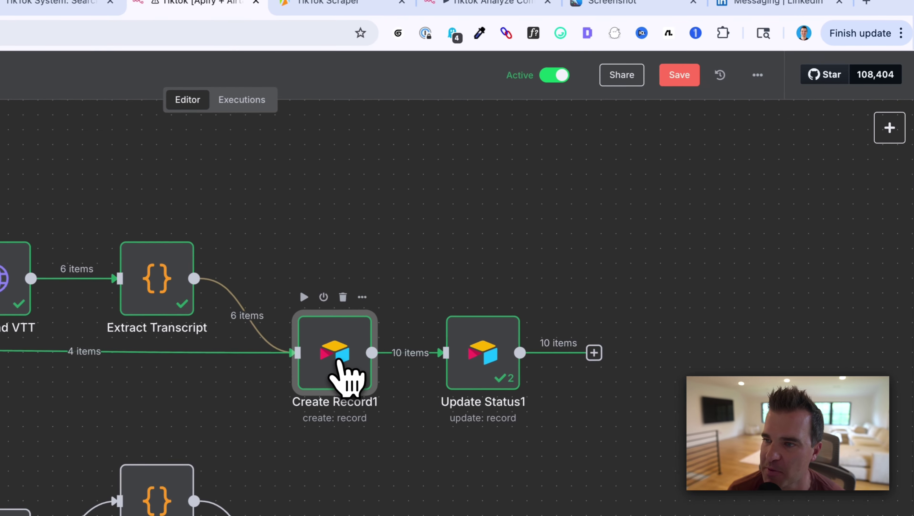
pyautogui.doubleClick(543, 243)
pyautogui.click(362, 22)
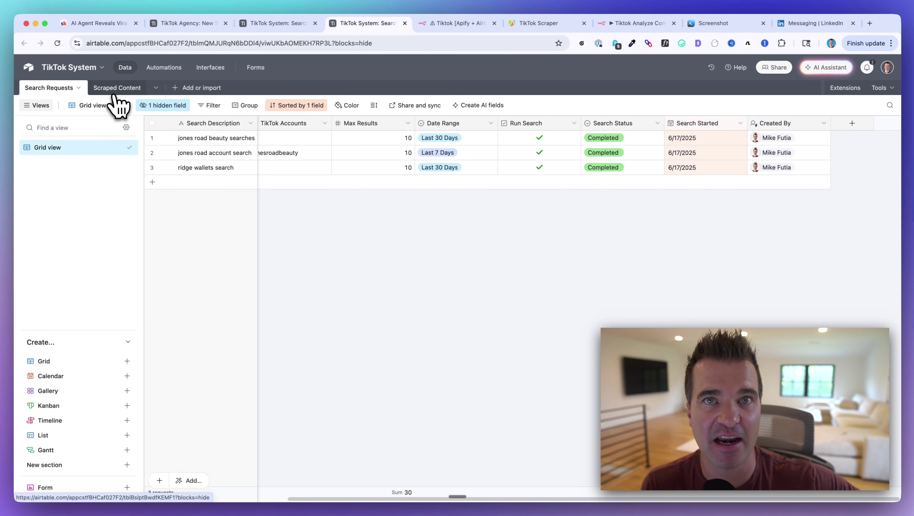
pyautogui.click(114, 92)
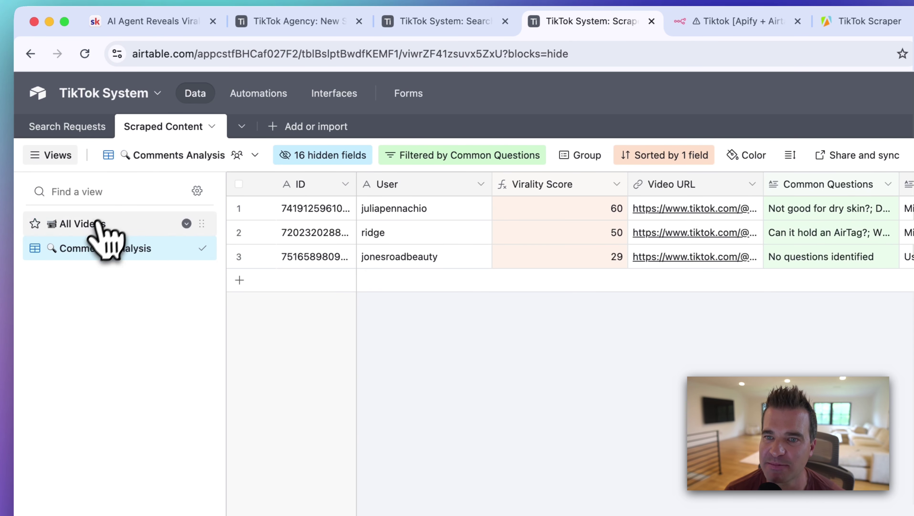
pyautogui.click(92, 228)
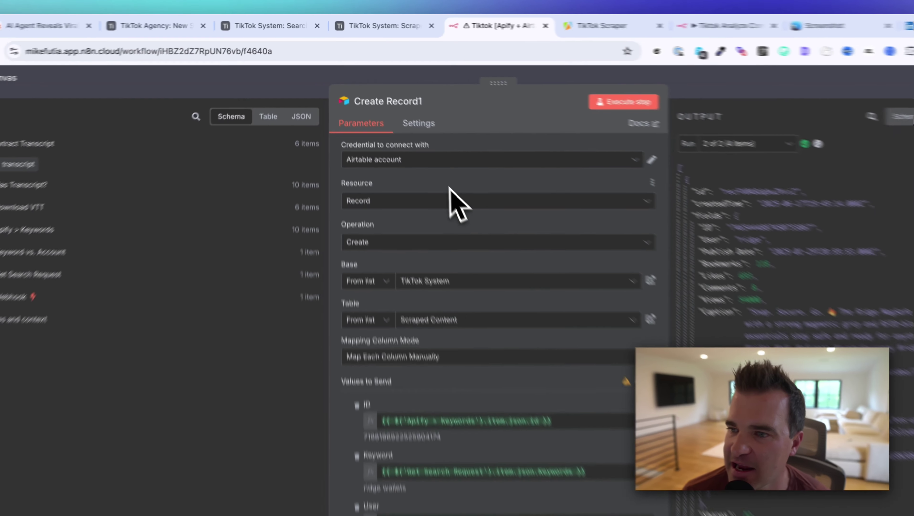
# Step: Check the Create Record1 node's target base and table against Airtable, and review all its column mappings
pyautogui.scroll(-3, 433, 267)
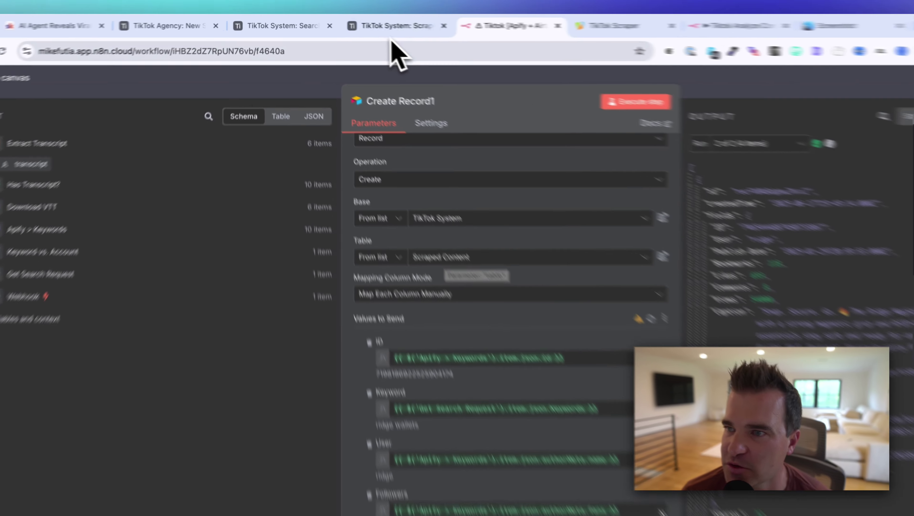
pyautogui.click(365, 23)
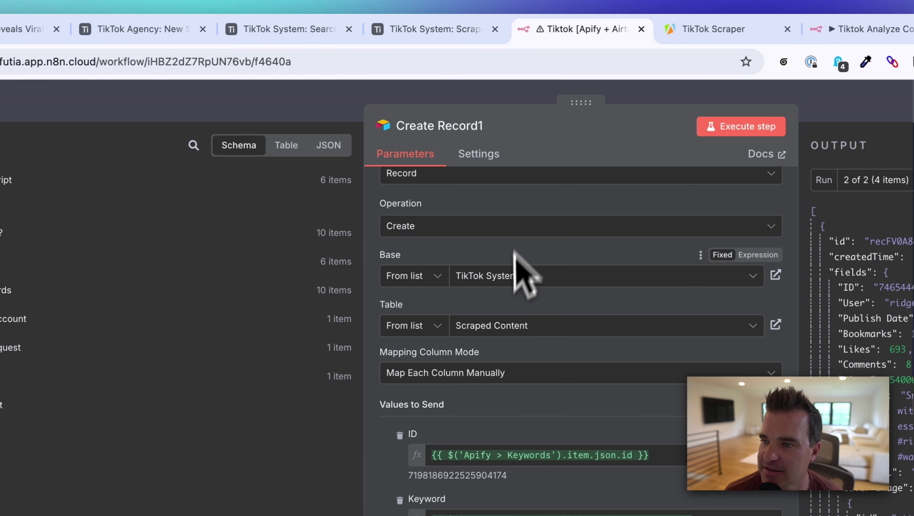
pyautogui.scroll(-3, 514, 250)
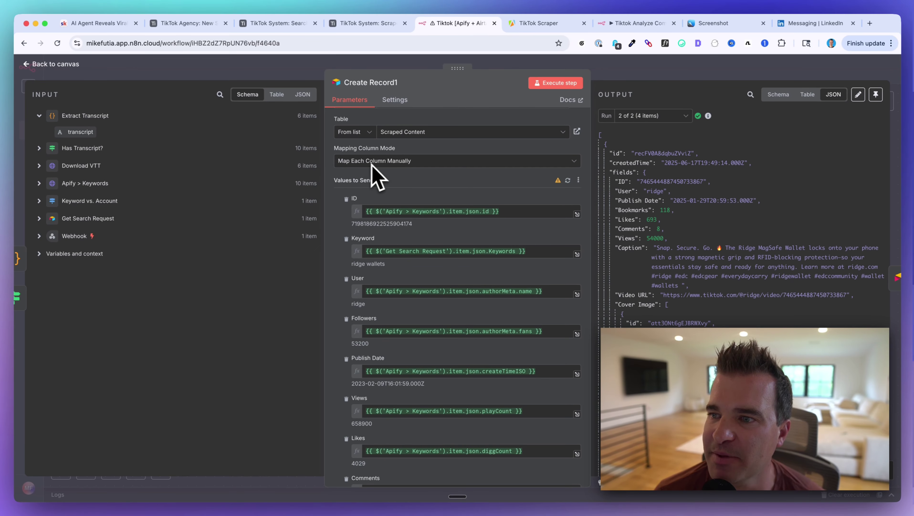
pyautogui.scroll(-10, 337, 259)
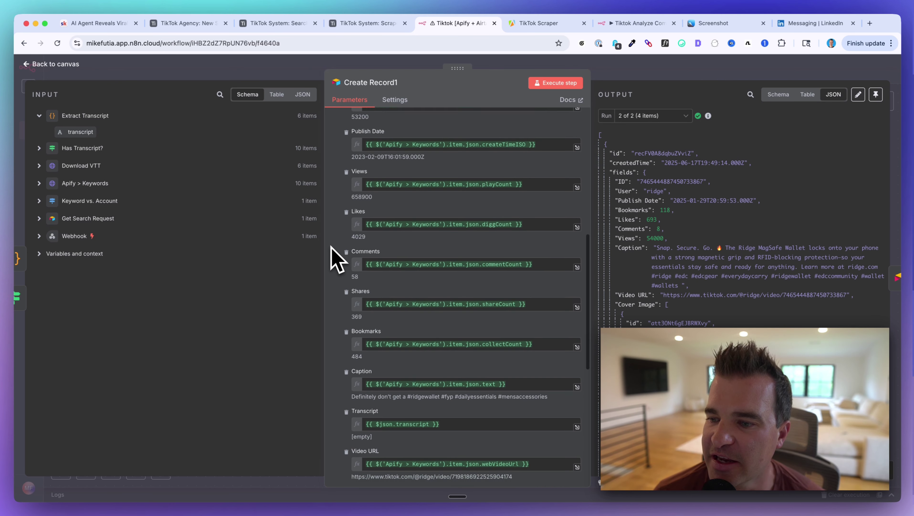
pyautogui.scroll(10, 337, 259)
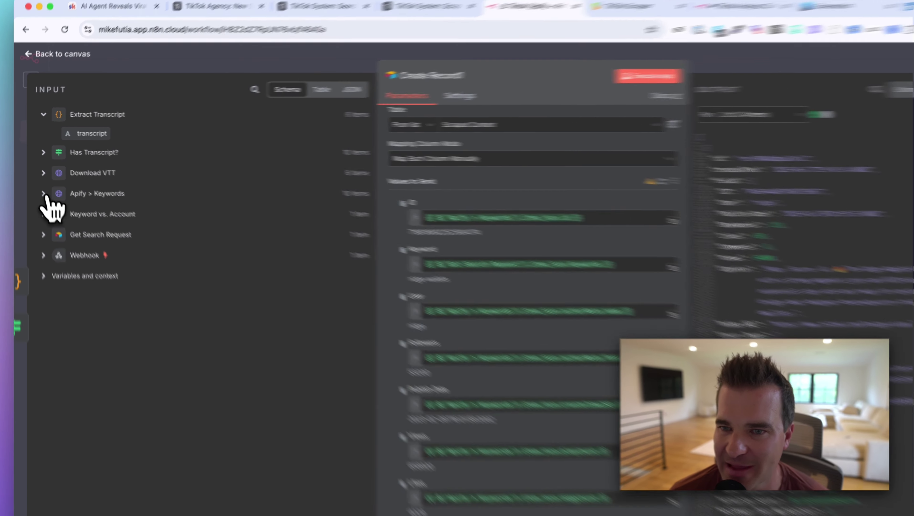
# Step: Expand the Apify > Keywords input data, look through its fields, and collapse it again
pyautogui.click(38, 183)
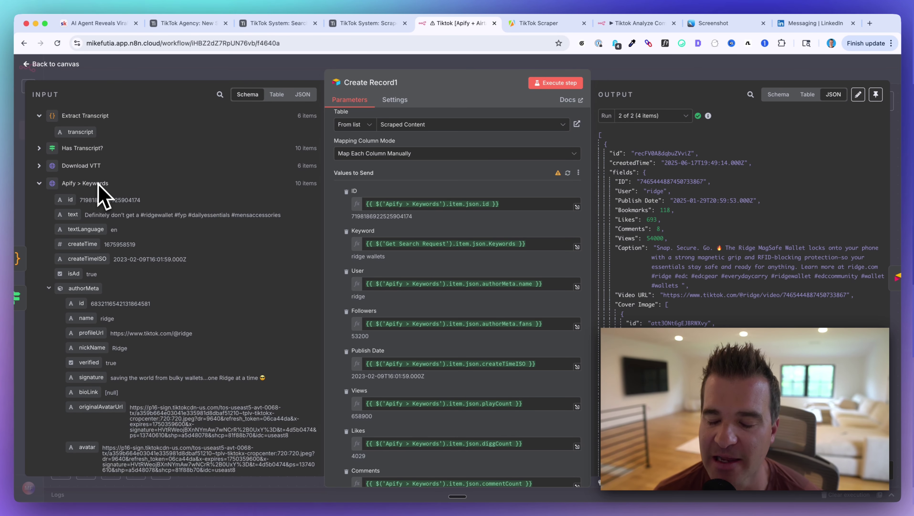
pyautogui.scroll(-2, 345, 215)
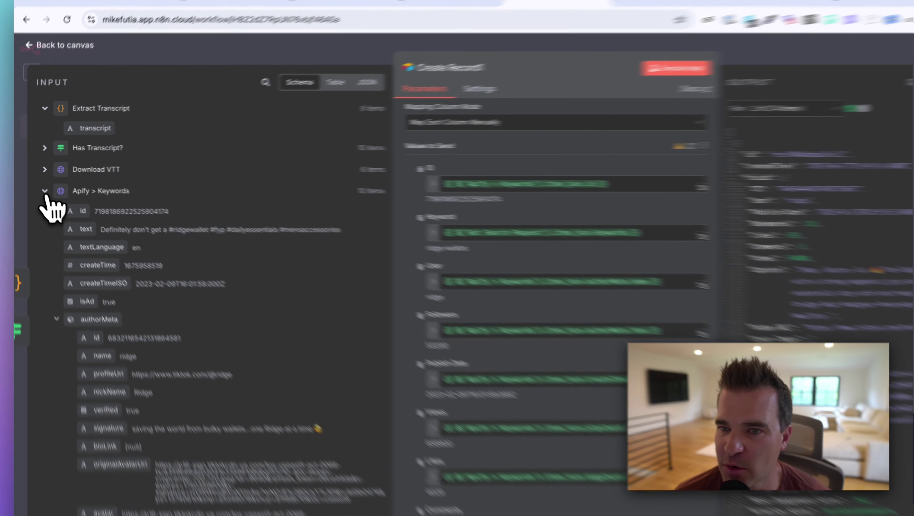
pyautogui.click(39, 183)
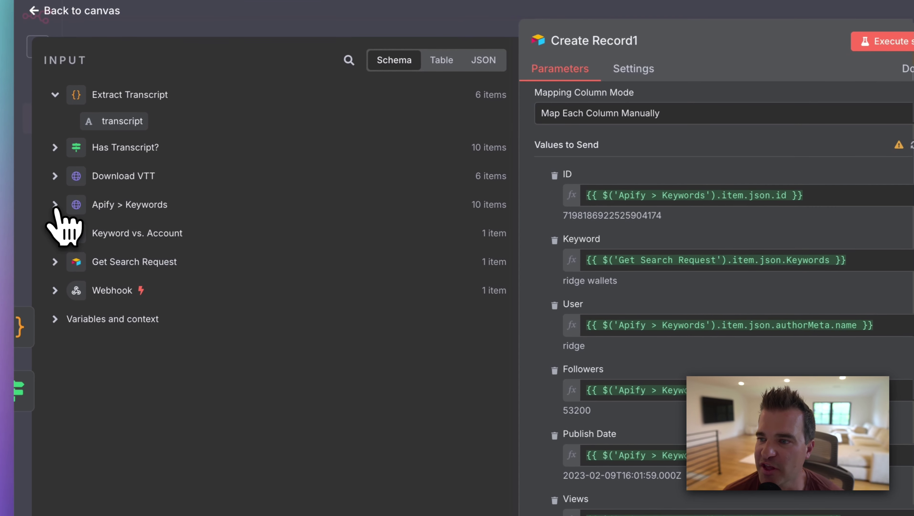
# Step: Expand the Get Search Request input, try mapping its Keywords field onto the Keyword column, and collapse the input again
pyautogui.click(55, 262)
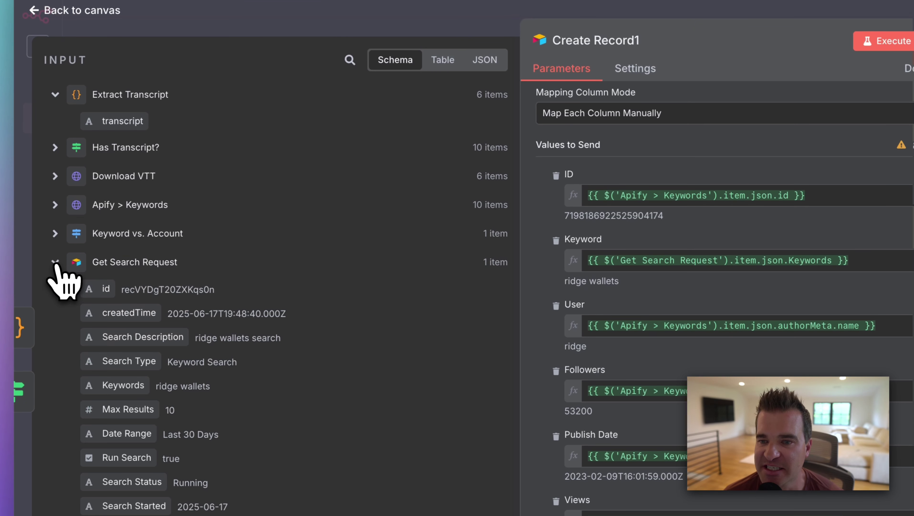
pyautogui.scroll(-2, 57, 275)
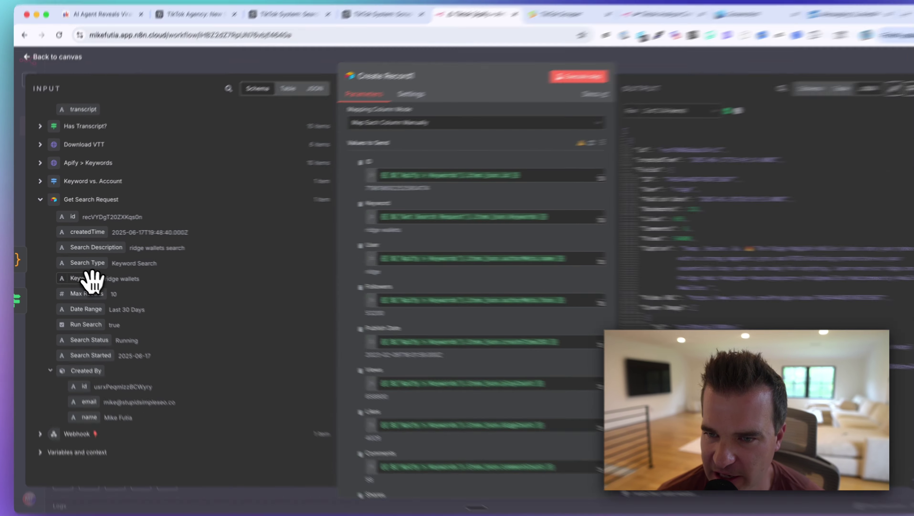
pyautogui.moveTo(92, 280); pyautogui.dragTo(340, 216)
pyautogui.moveTo(268, 242); pyautogui.dragTo(467, 173)
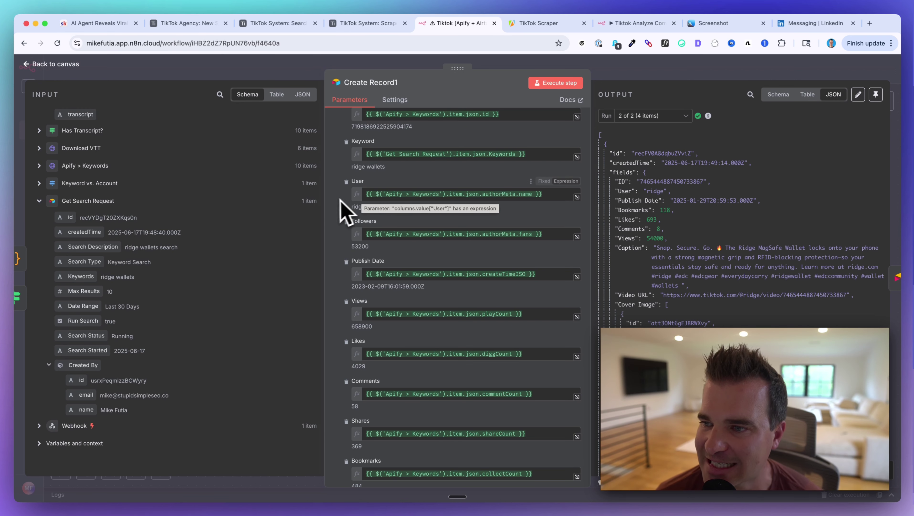
pyautogui.scroll(1, 141, 255)
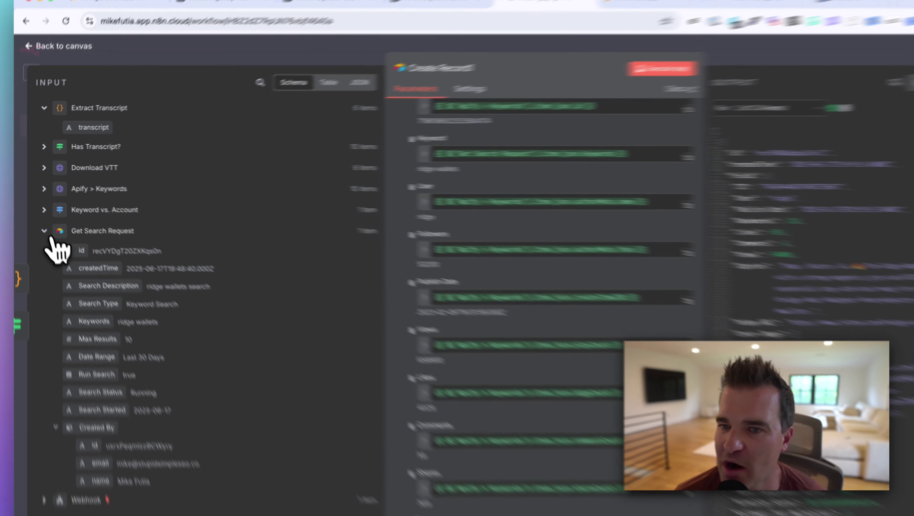
pyautogui.click(39, 218)
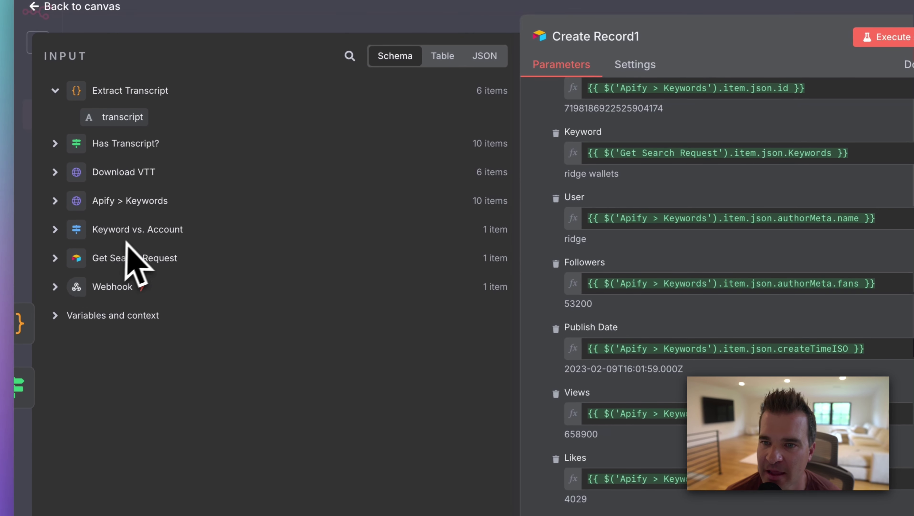
# Step: Expand the Apify > Keywords input and compare its author fields and engagement counts with the mapped Airtable columns
pyautogui.click(58, 201)
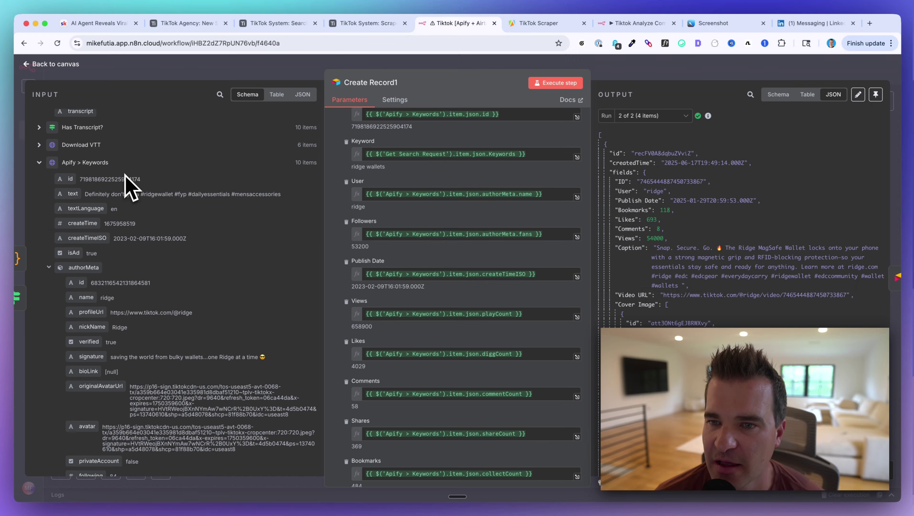
pyautogui.scroll(1, 126, 184)
pyautogui.scroll(-3, 96, 204)
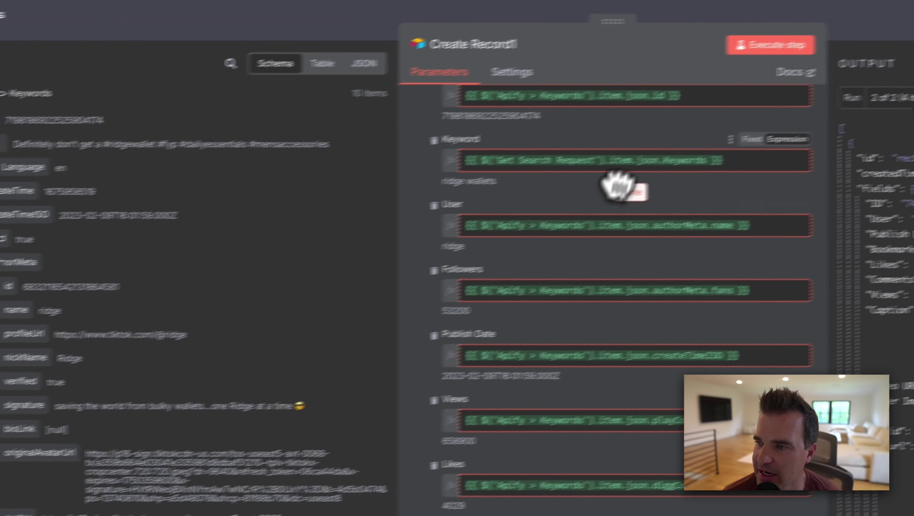
pyautogui.scroll(-3, 466, 176)
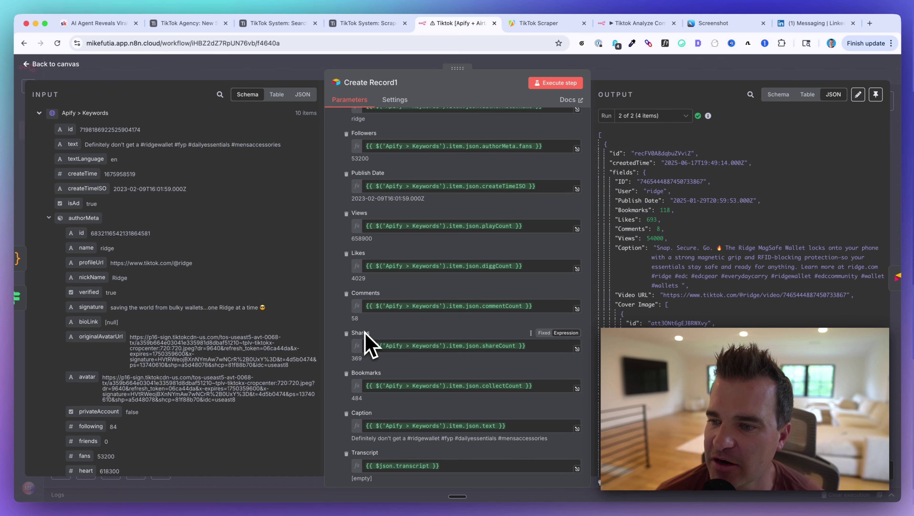
pyautogui.scroll(2, 106, 249)
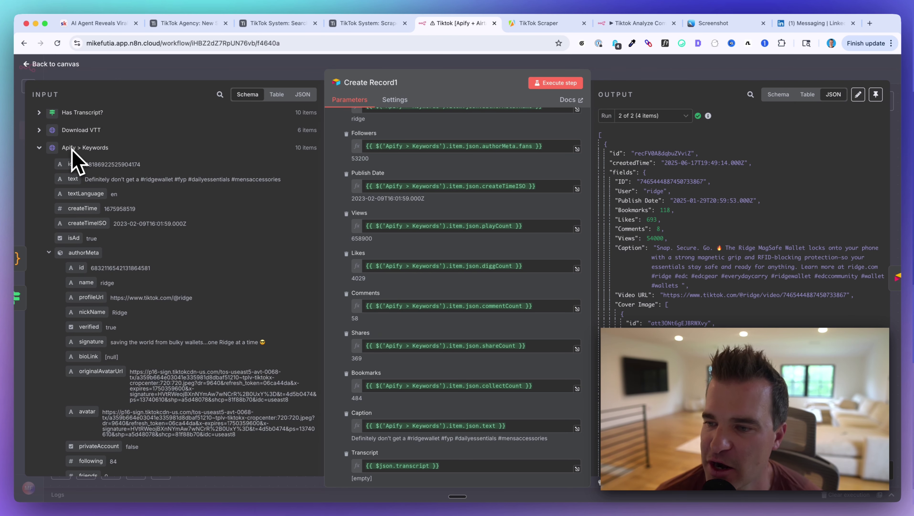
pyautogui.scroll(-15, 106, 249)
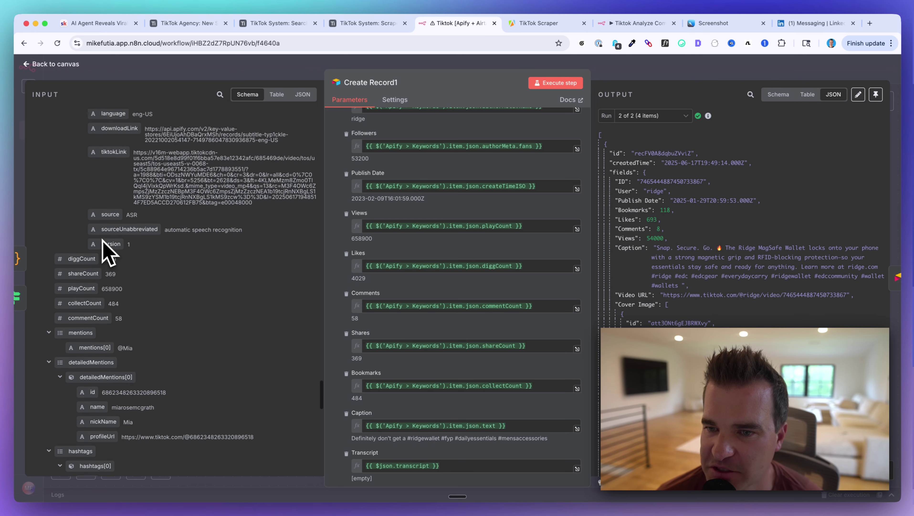
pyautogui.scroll(-3, 106, 250)
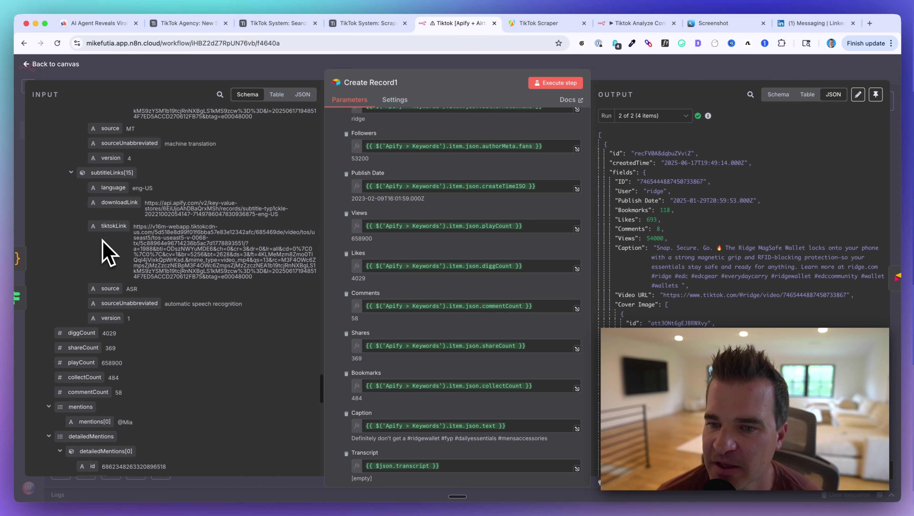
pyautogui.scroll(-1, 105, 248)
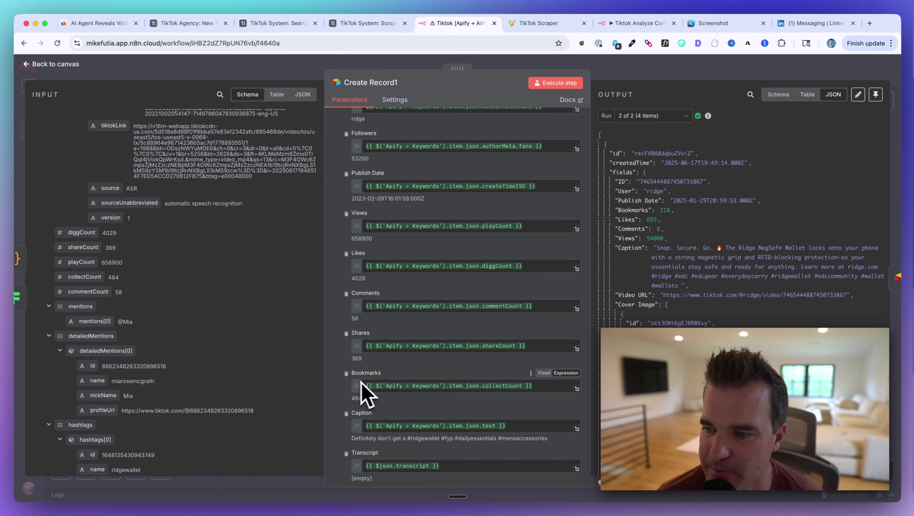
# Step: Find the fans field under authorMeta in the Apify > Keywords input and try mapping it onto the Followers column
pyautogui.scroll(5, 365, 394)
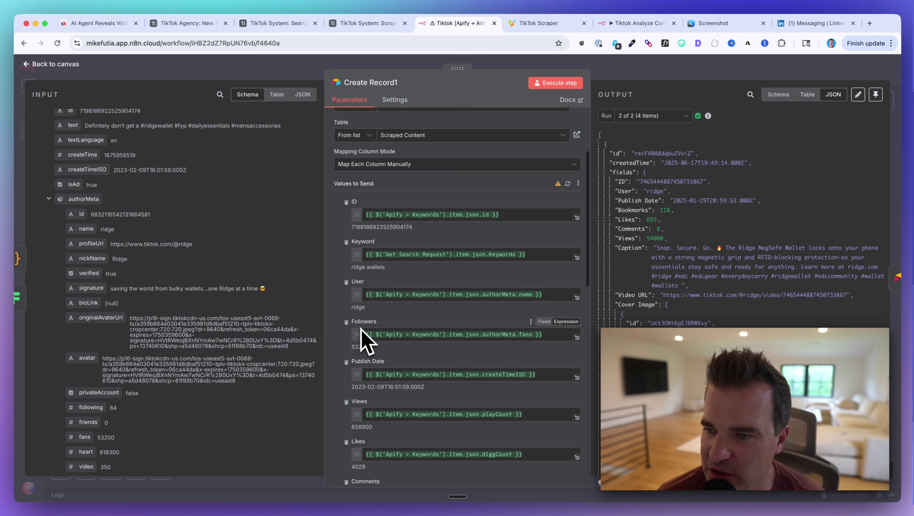
pyautogui.scroll(-2, 365, 341)
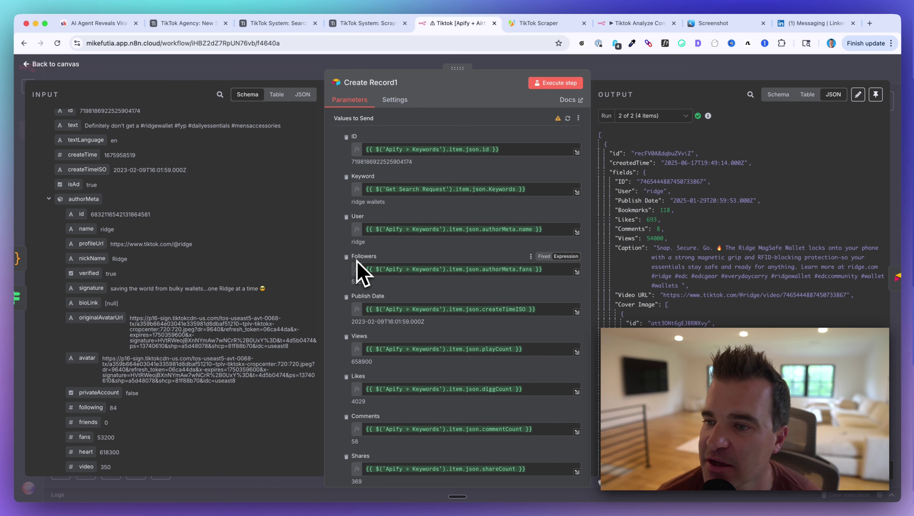
pyautogui.scroll(3, 183, 318)
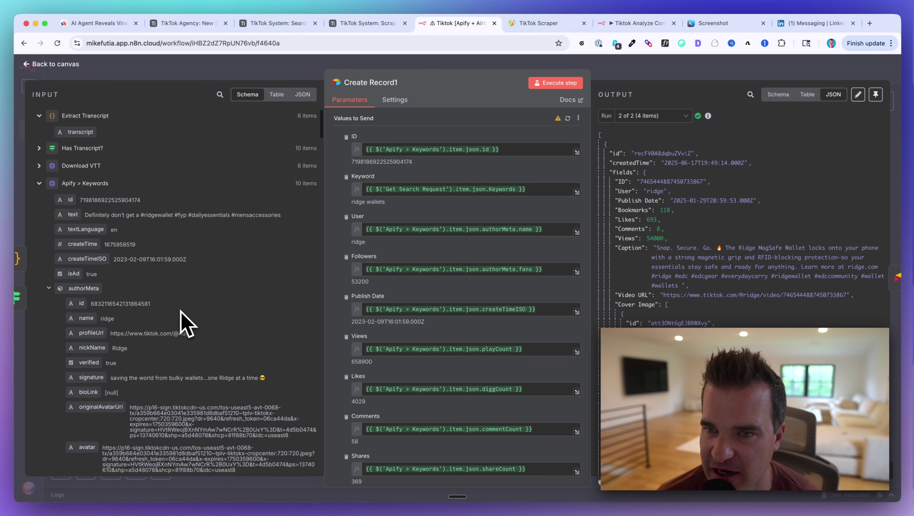
pyautogui.scroll(-4, 91, 260)
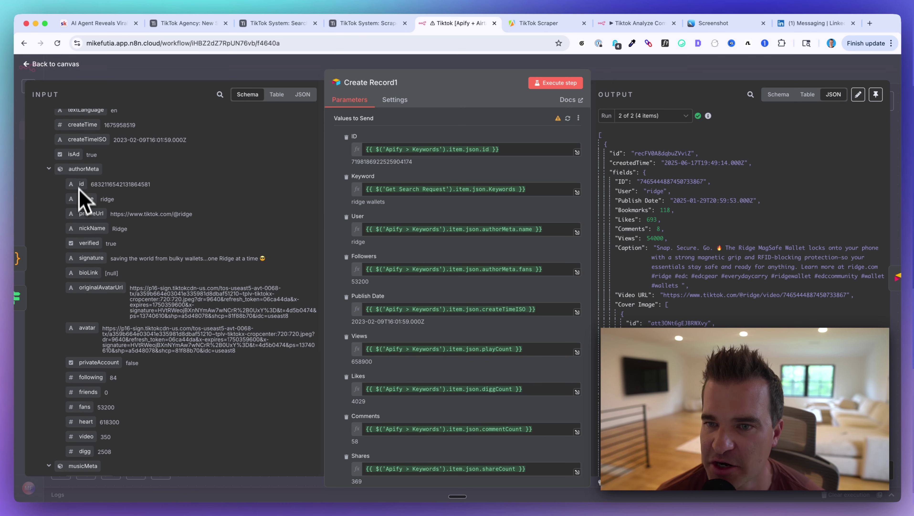
pyautogui.scroll(-3, 83, 199)
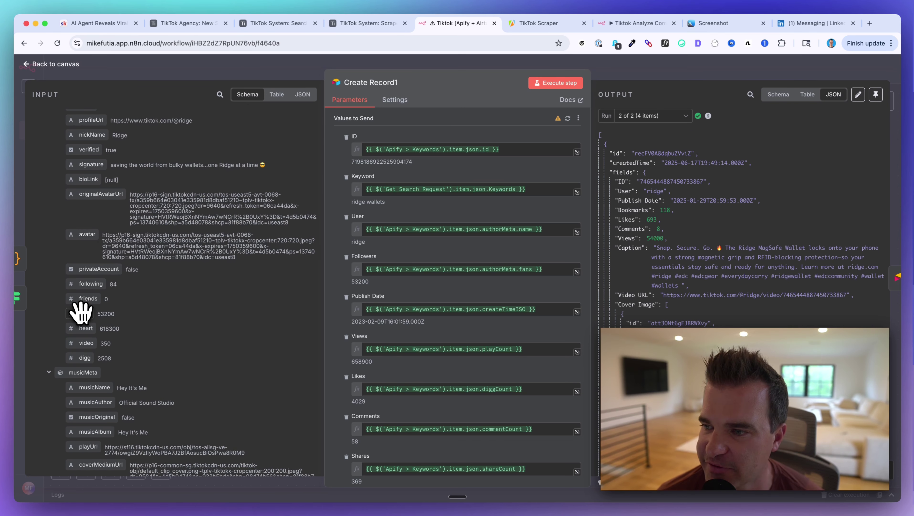
pyautogui.moveTo(81, 311); pyautogui.dragTo(393, 265)
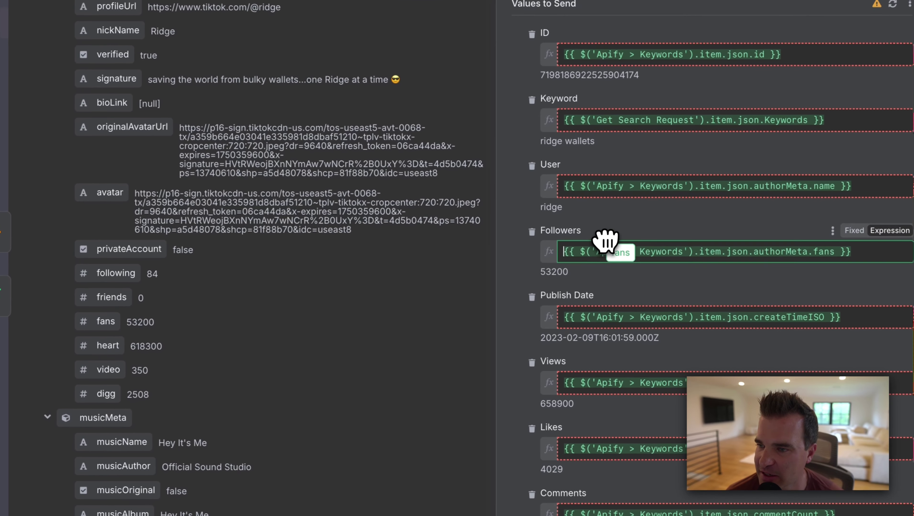
pyautogui.moveTo(606, 244); pyautogui.dragTo(606, 249)
# Step: Try mapping the createTimeISO field from the Apify > Keywords input onto the Publish Date column
pyautogui.scroll(-2, 537, 419)
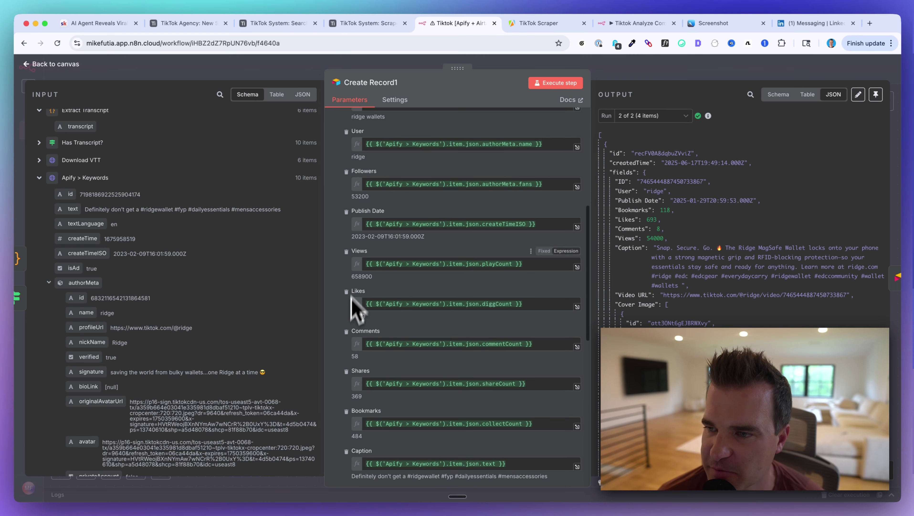
pyautogui.scroll(-1, 362, 231)
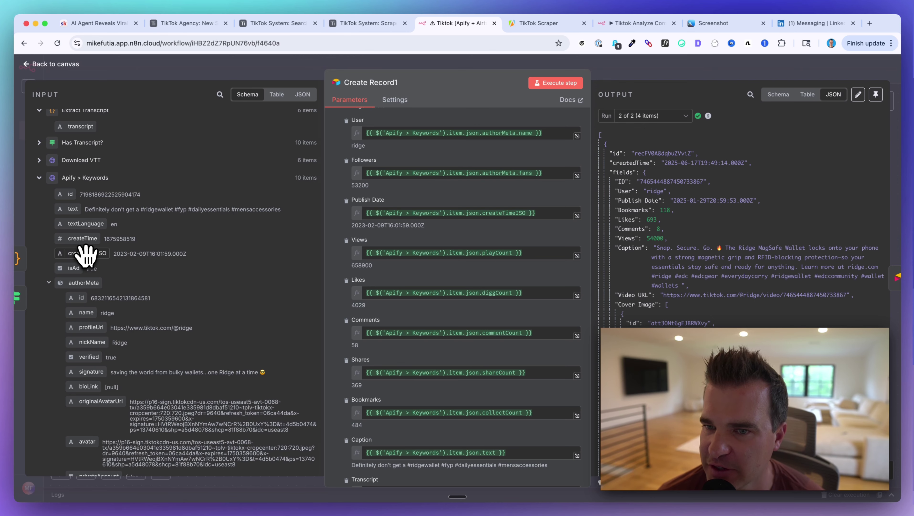
pyautogui.moveTo(85, 254); pyautogui.dragTo(440, 207)
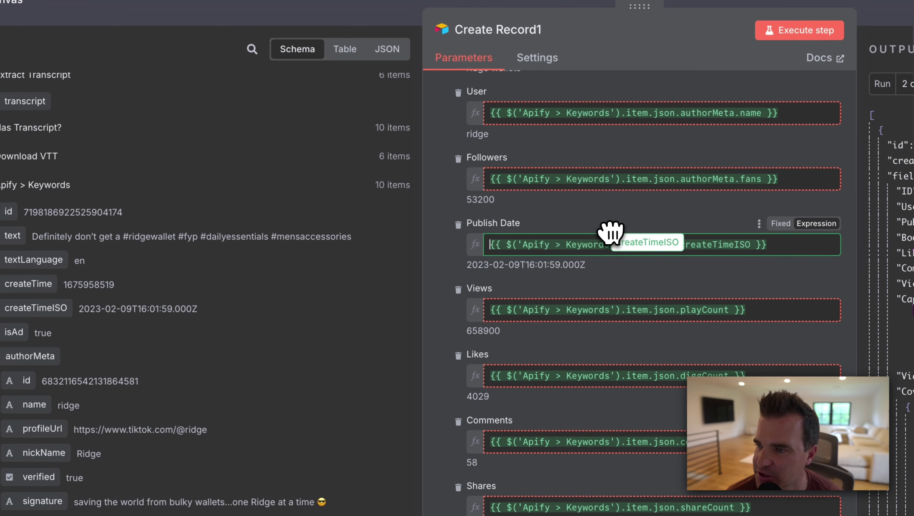
pyautogui.moveTo(610, 233); pyautogui.dragTo(10, 291)
# Step: Try mapping the Apify > Keywords text field onto the Caption column and Extract Transcript's transcript field onto the Transcript column
pyautogui.scroll(-5, 439, 292)
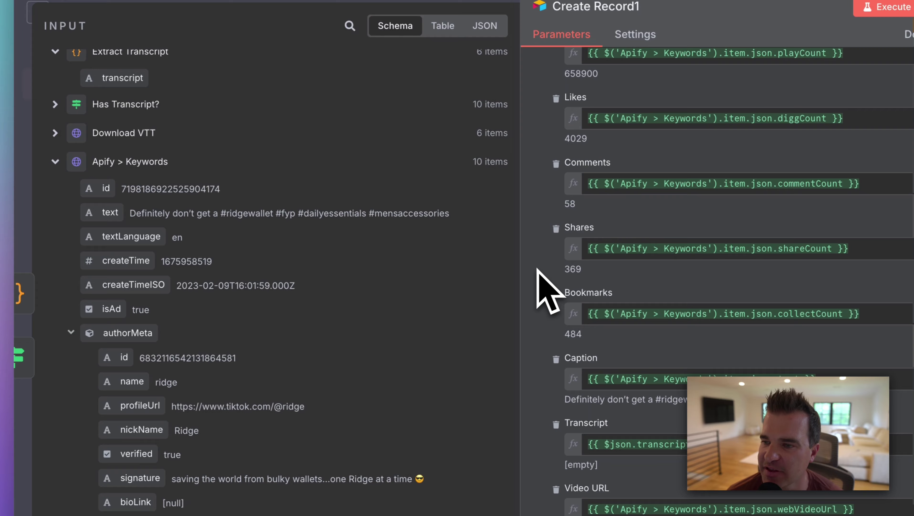
pyautogui.scroll(-3, 549, 292)
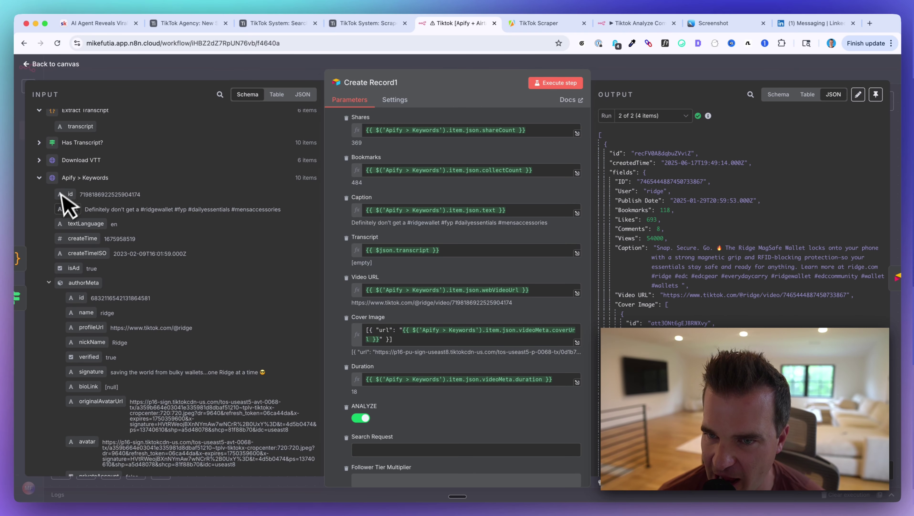
pyautogui.moveTo(73, 209); pyautogui.dragTo(374, 210)
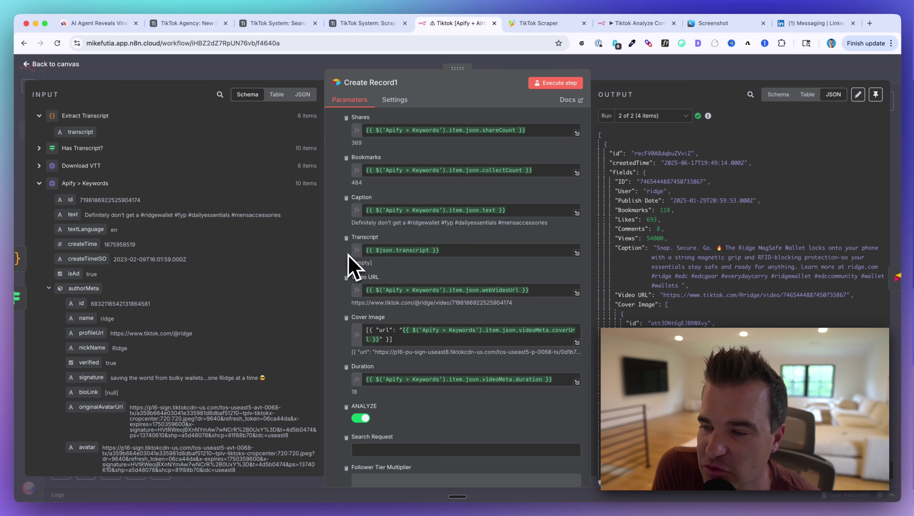
pyautogui.scroll(1, 349, 255)
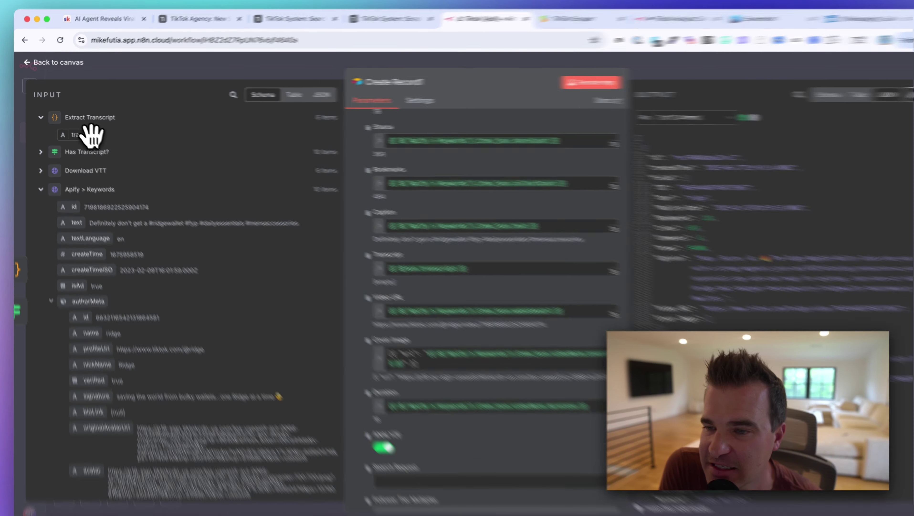
pyautogui.moveTo(91, 134); pyautogui.dragTo(451, 270)
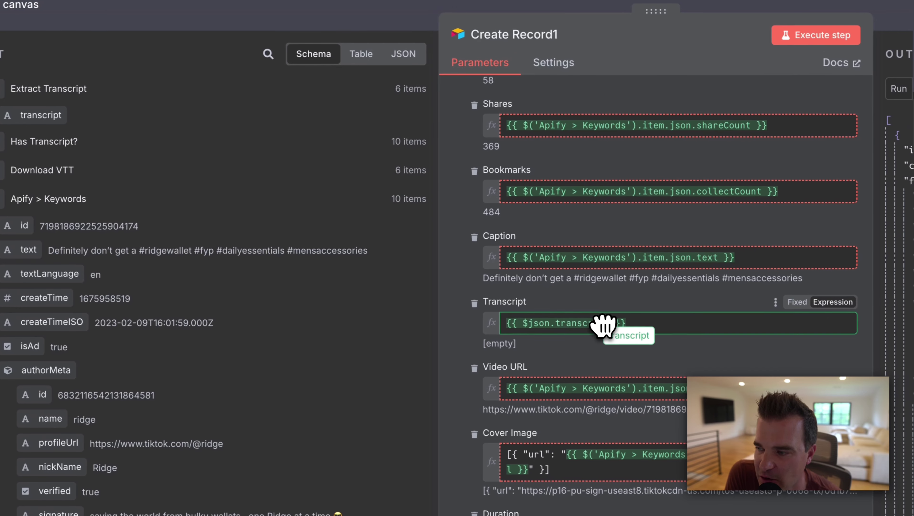
pyautogui.moveTo(603, 326); pyautogui.dragTo(24, 115)
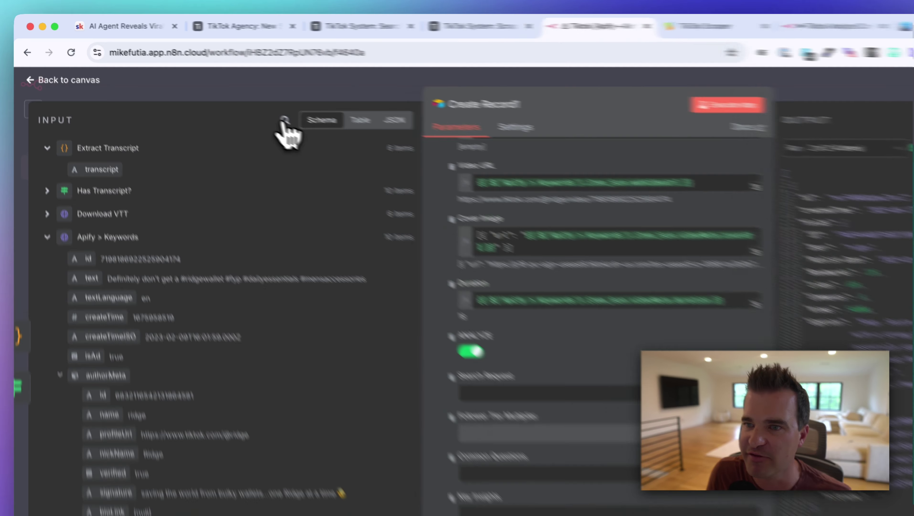
# Step: Search the input data for "webvideourl" and try mapping the Apify > Keywords webVideoUrl field onto the Video URL column
pyautogui.click(219, 95)
pyautogui.write('web')
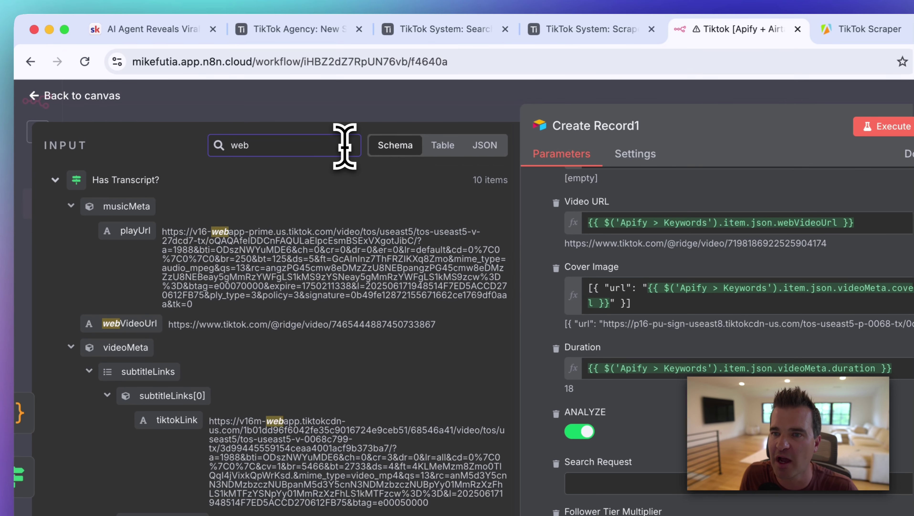
pyautogui.write('videourl')
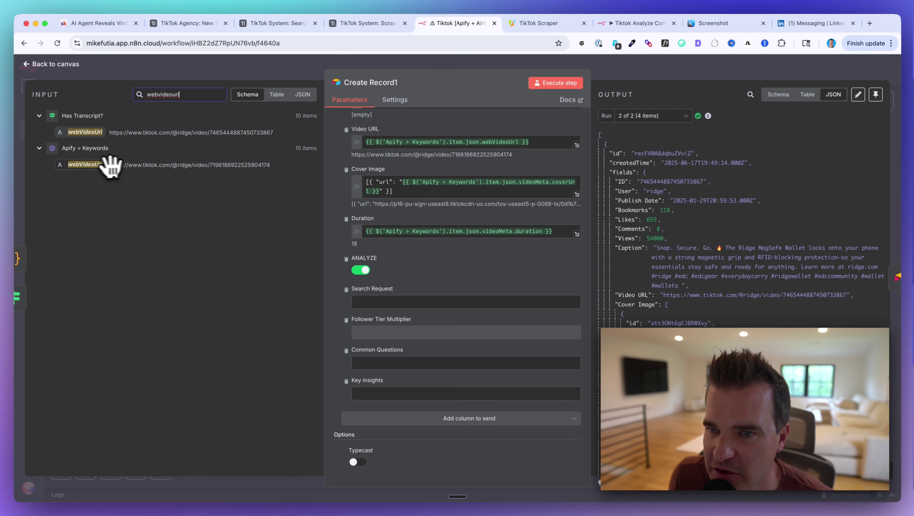
pyautogui.moveTo(110, 166); pyautogui.dragTo(388, 144)
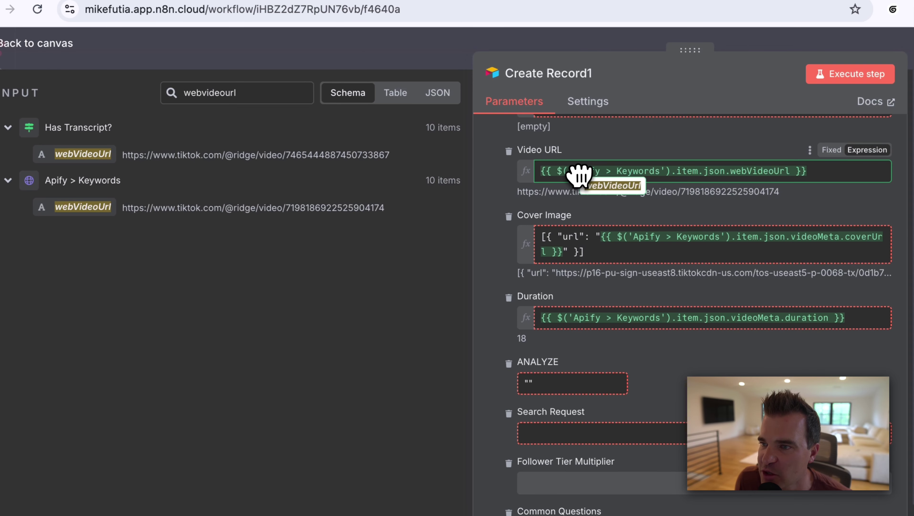
pyautogui.moveTo(580, 175); pyautogui.dragTo(580, 175)
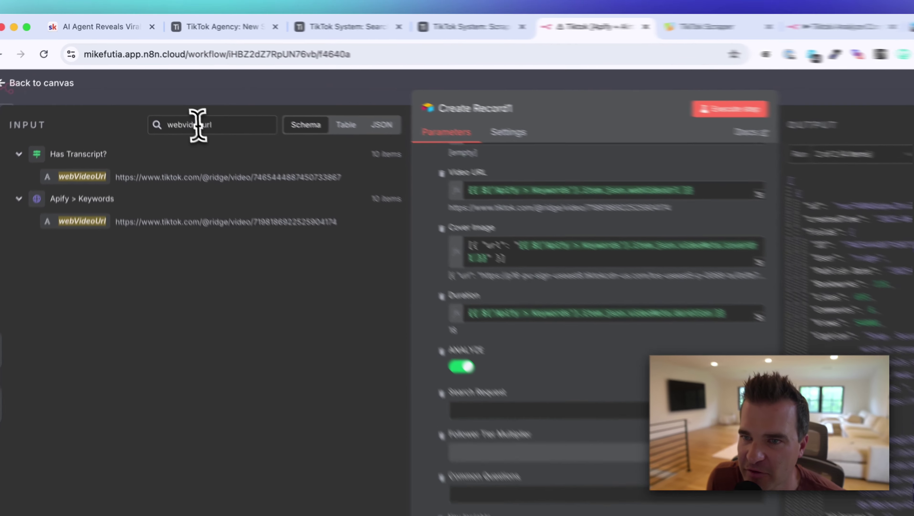
pyautogui.doubleClick(220, 93)
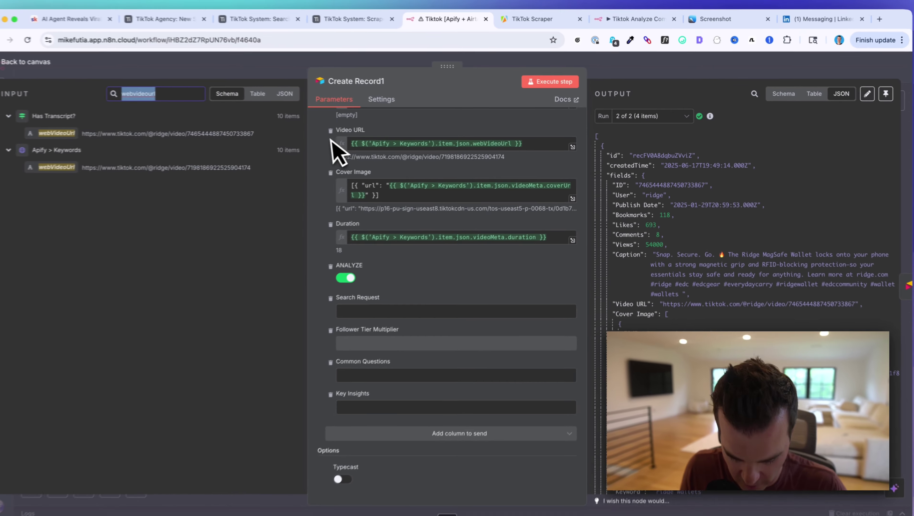
# Step: Search the input for "coverurl" and "duration", and try mapping the Apify > Keywords coverUrl and duration fields onto the Cover Image and Duration columns
pyautogui.write('coverurl')
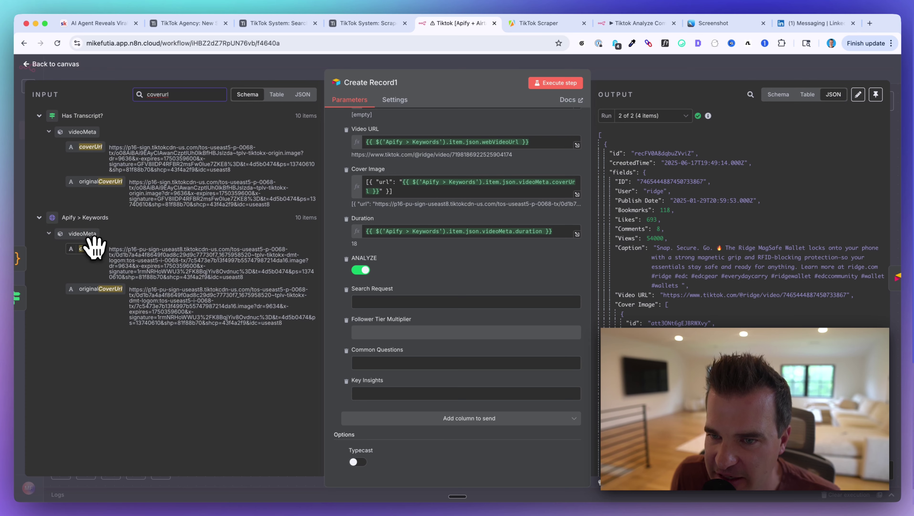
pyautogui.moveTo(94, 252); pyautogui.dragTo(365, 196)
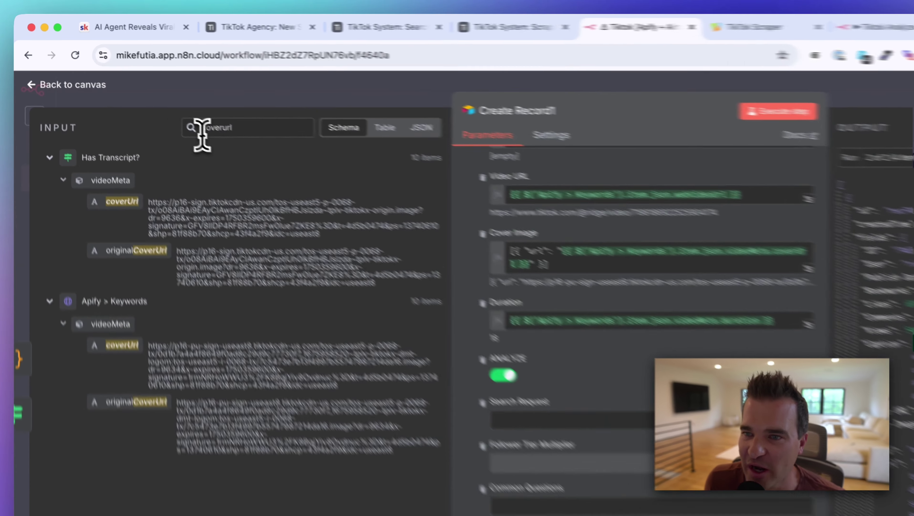
pyautogui.doubleClick(148, 95)
pyautogui.write('durati')
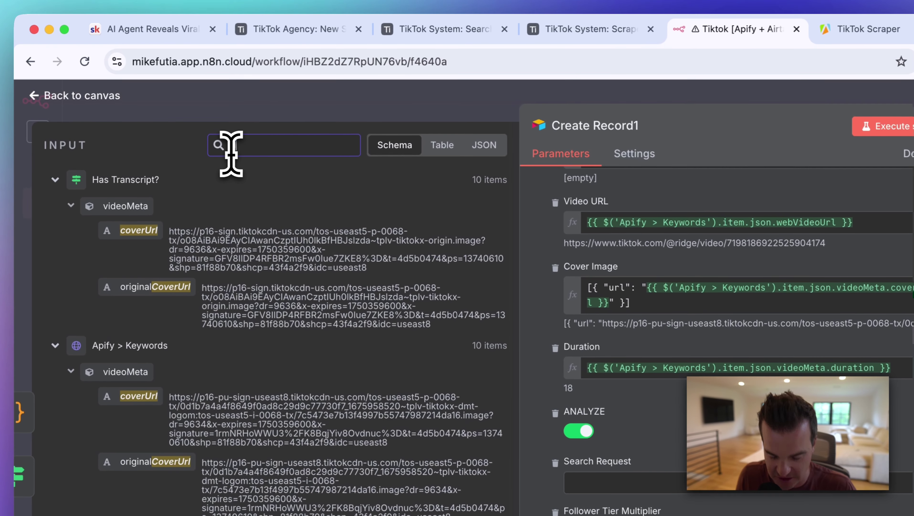
pyautogui.write('on')
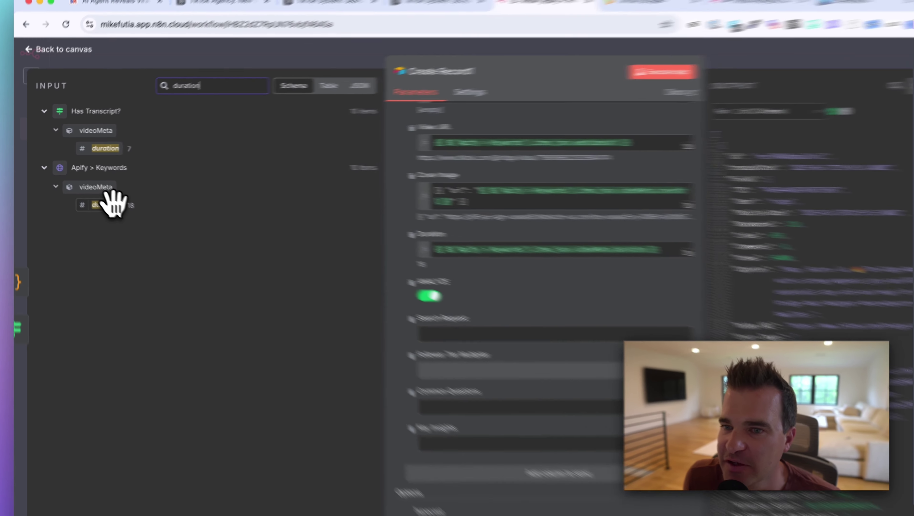
pyautogui.moveTo(94, 194); pyautogui.dragTo(403, 228)
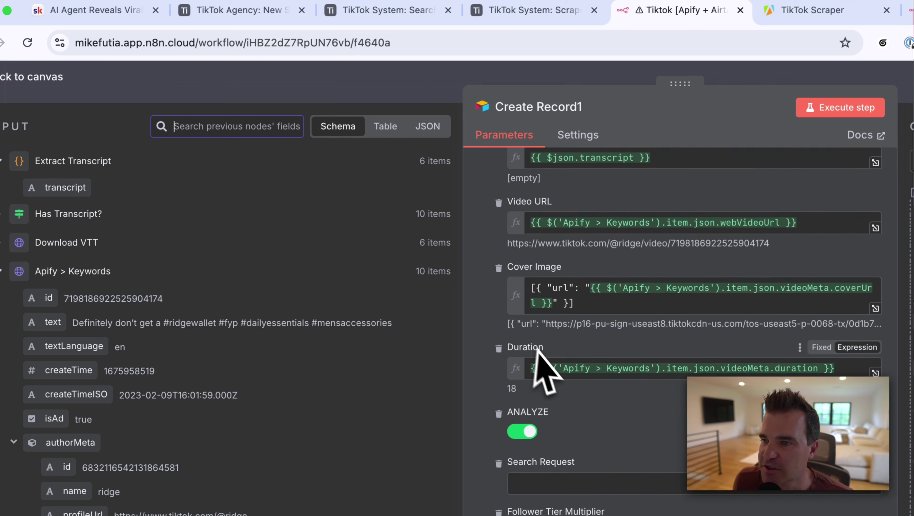
# Step: Check the base and table chosen in Create Record1, and review the matching columns of the Scraped Content table in Airtable
pyautogui.scroll(15, 548, 365)
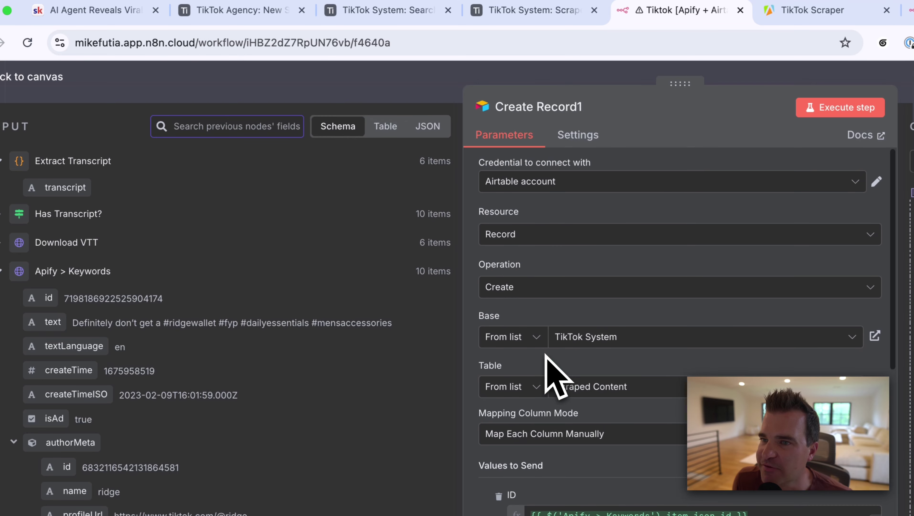
pyautogui.click(513, 11)
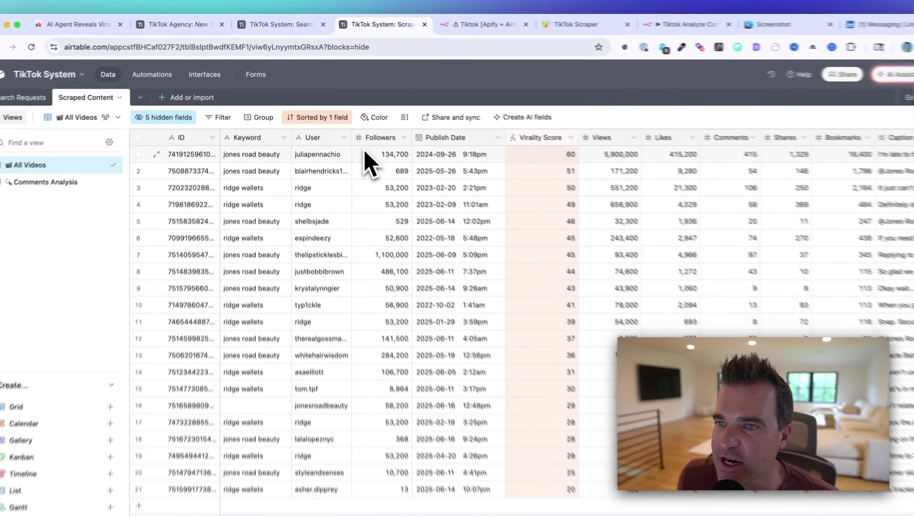
pyautogui.hscroll(10, 419, 204)
pyautogui.hscroll(6, 419, 204)
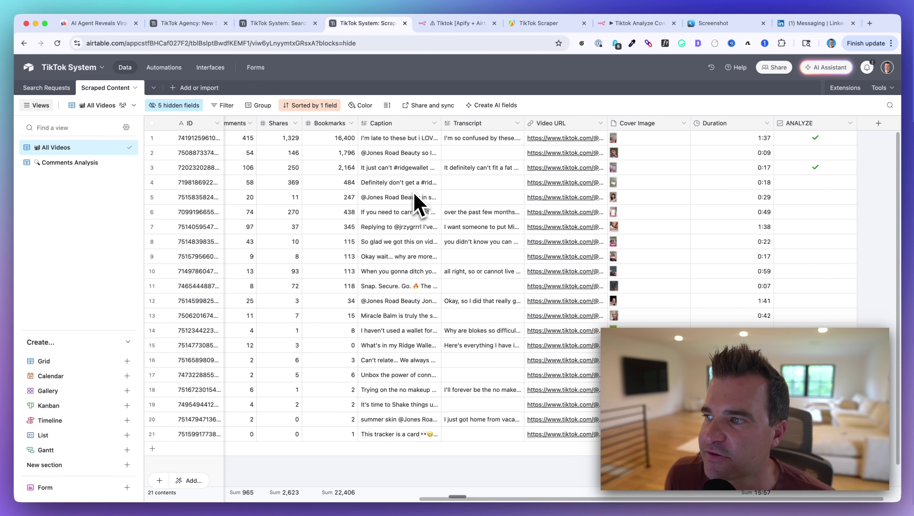
pyautogui.hotkey('ctrl', 'Tab')
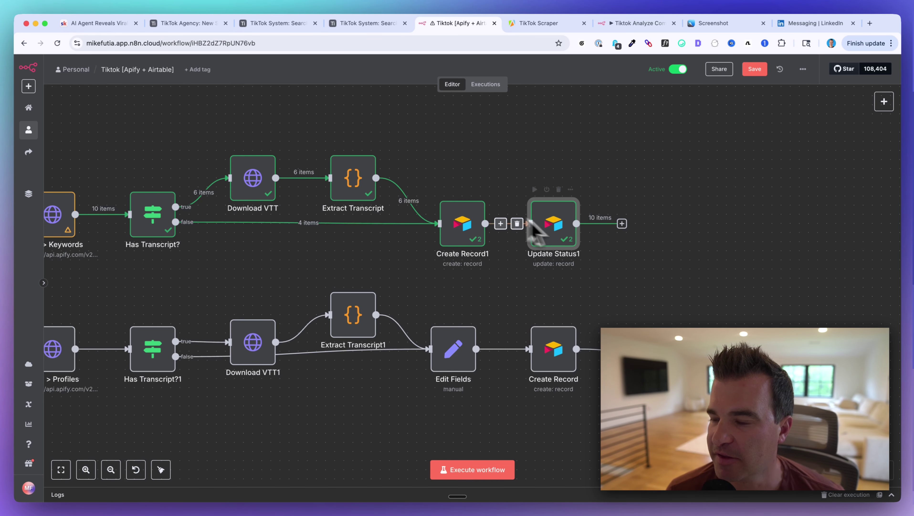
# Step: Switch to Airtable and check the Search Status of the requests on the TikTok Agency interface's Search History page
pyautogui.scroll(-1, 508, 173)
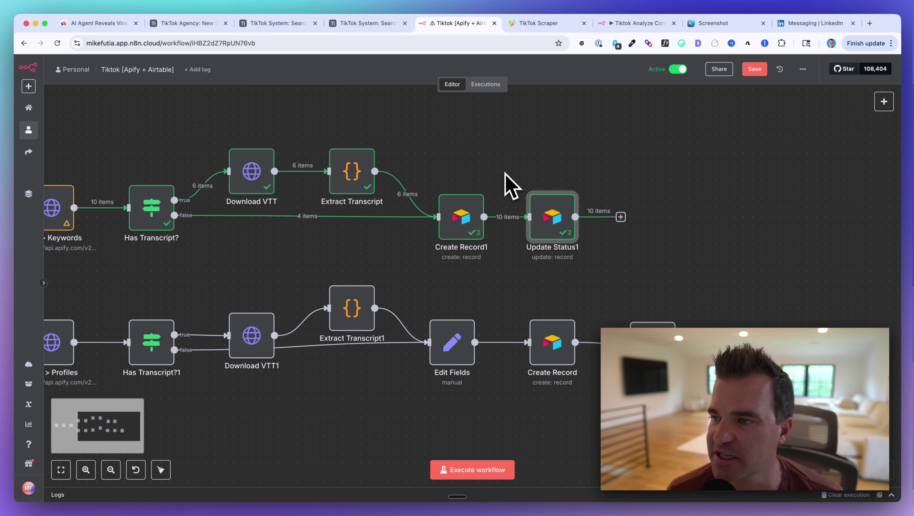
pyautogui.hscroll(-5, 506, 173)
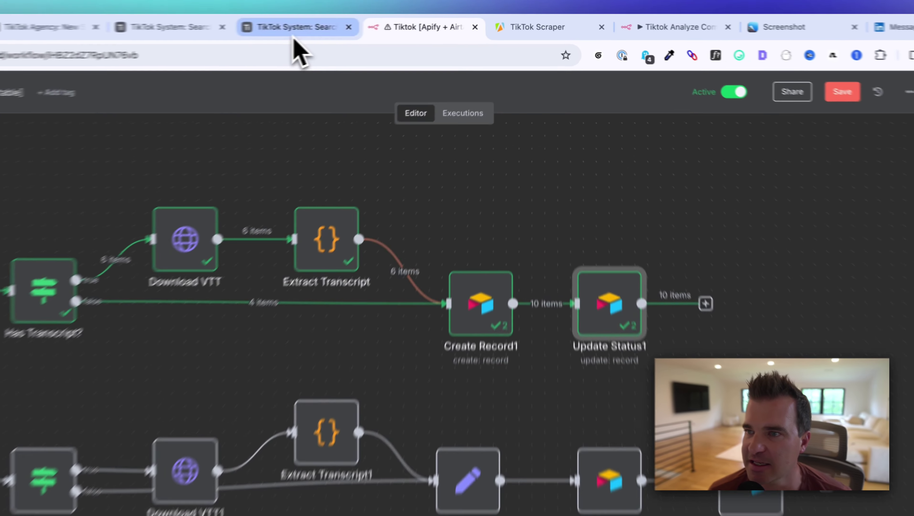
pyautogui.click(379, 23)
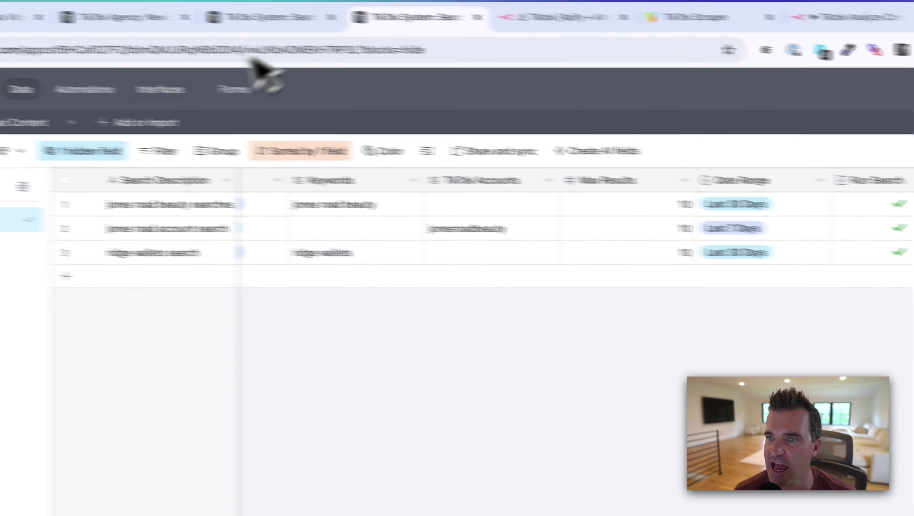
pyautogui.click(363, 37)
pyautogui.click(273, 43)
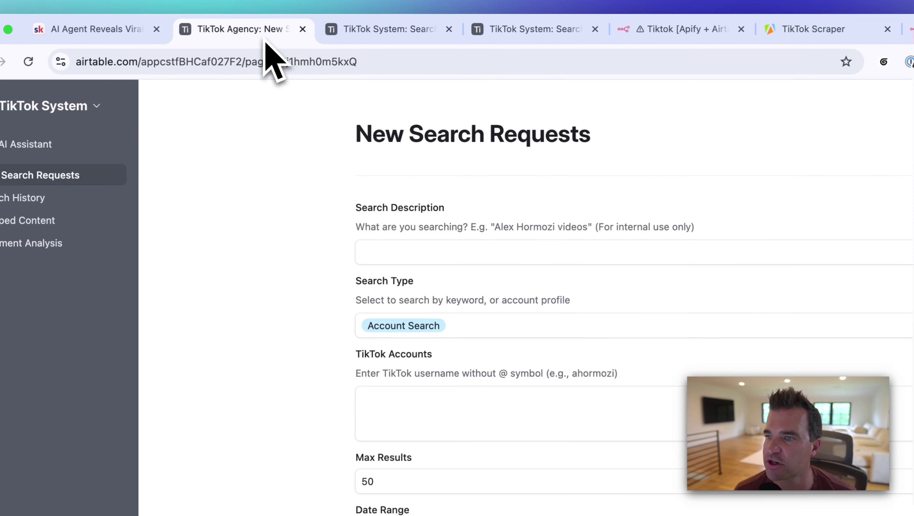
pyautogui.click(29, 198)
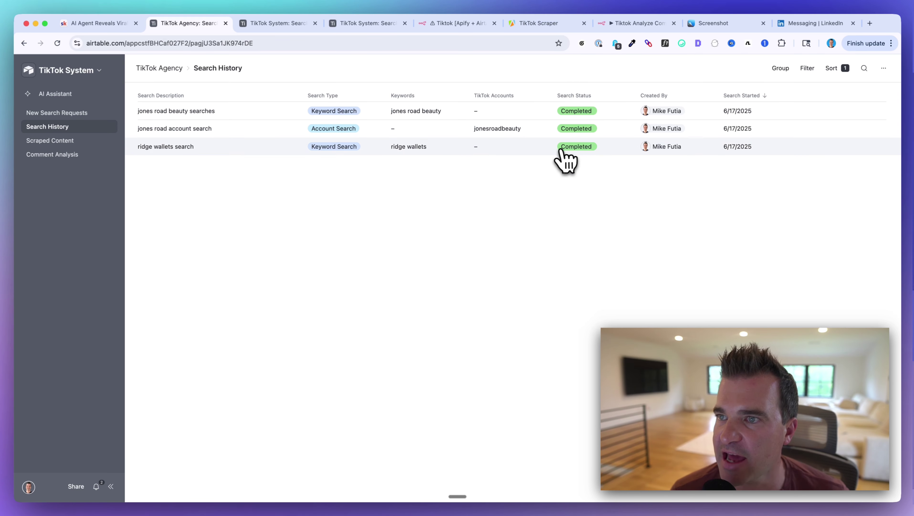
# Step: Open the Update Status1 node in n8n and try mapping Get Search Request's id field onto the id column used for matching
pyautogui.click(457, 26)
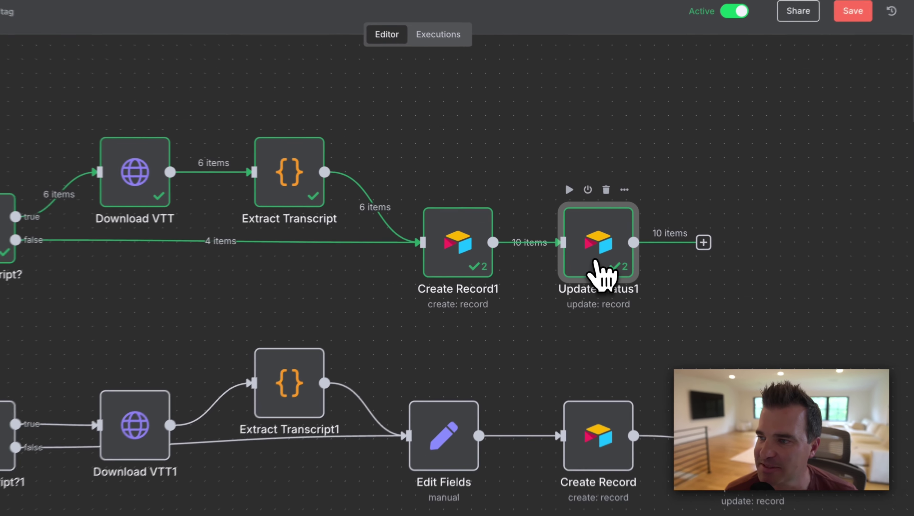
pyautogui.doubleClick(592, 238)
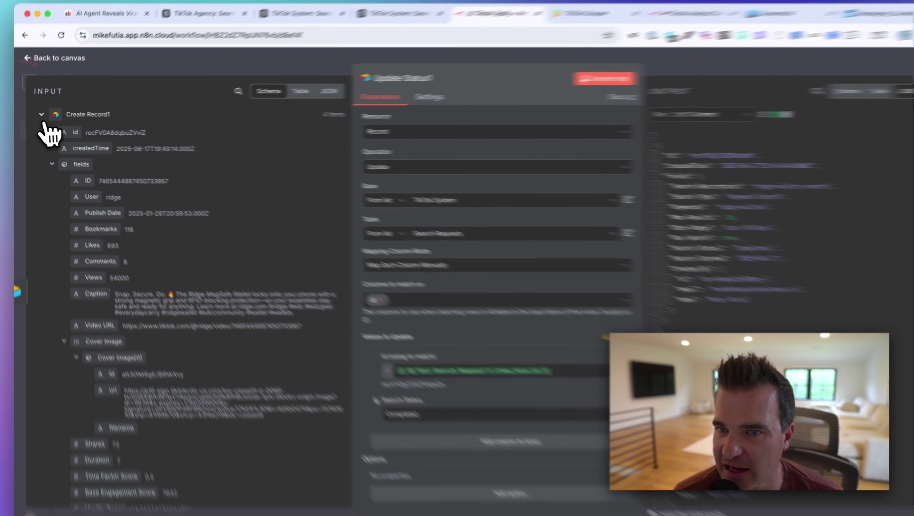
pyautogui.click(39, 116)
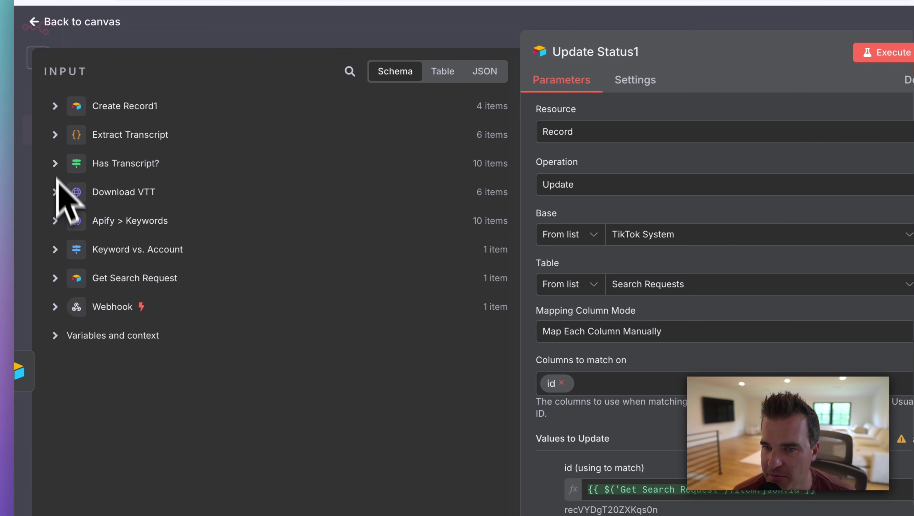
pyautogui.click(55, 278)
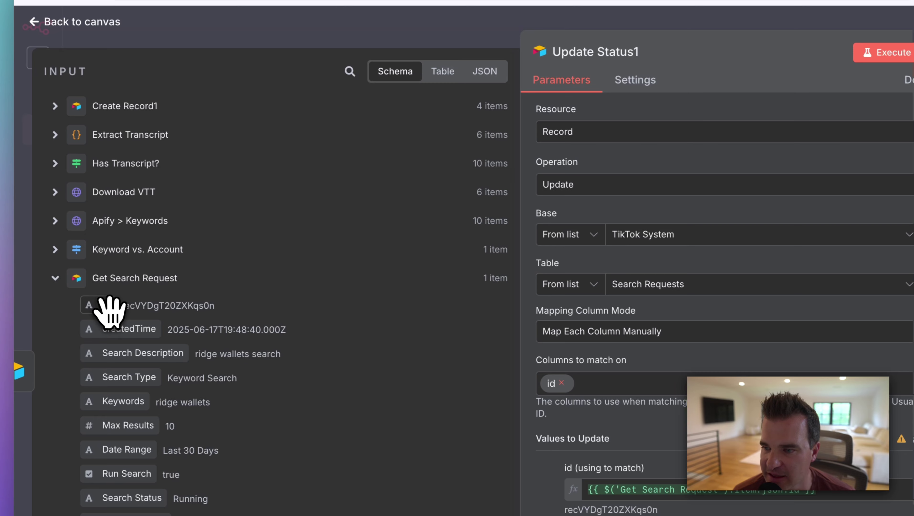
pyautogui.moveTo(110, 310); pyautogui.dragTo(197, 324)
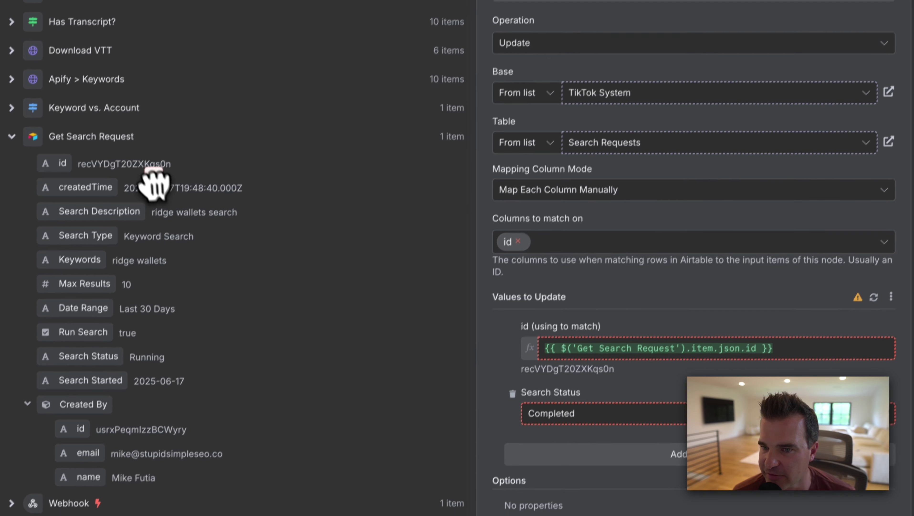
pyautogui.moveTo(154, 184); pyautogui.dragTo(150, 179)
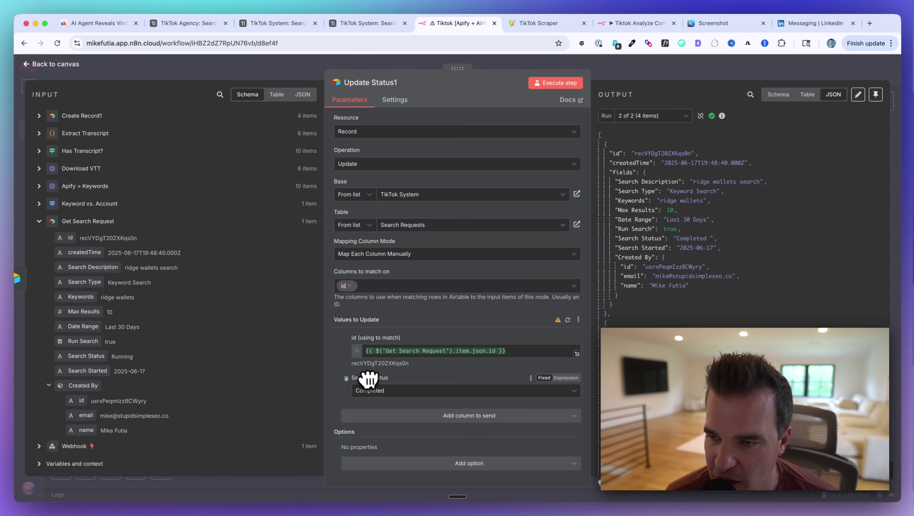
# Step: Set Search Status to Completed in Update Status1 and switch to the Search Requests table in Airtable
pyautogui.click(372, 389)
pyautogui.click(376, 447)
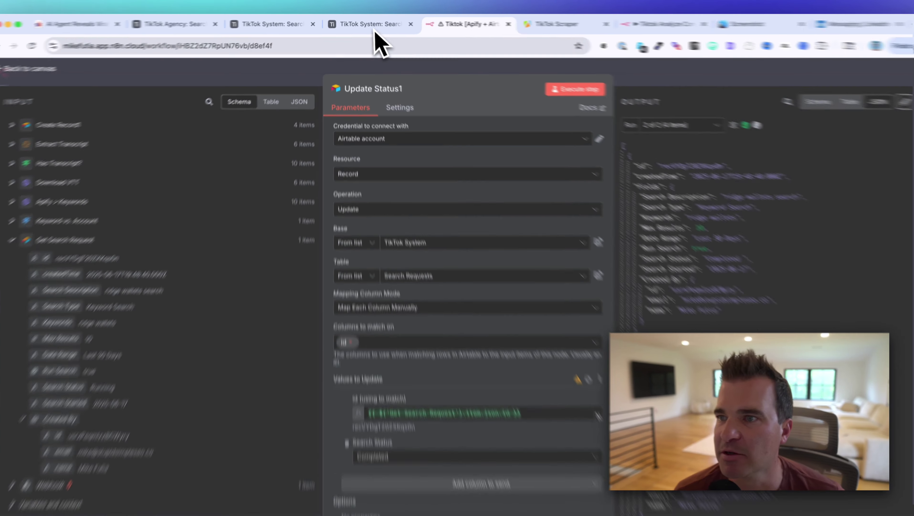
pyautogui.click(372, 23)
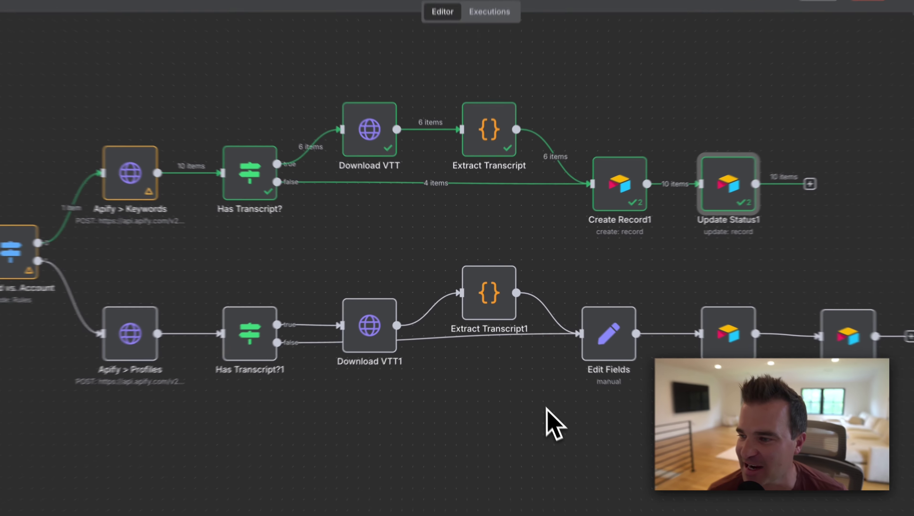
# Step: Review the ridge wallets records on the TikTok Agency interface's Scraped Content page and open the Comment Analysis page
pyautogui.click(558, 344)
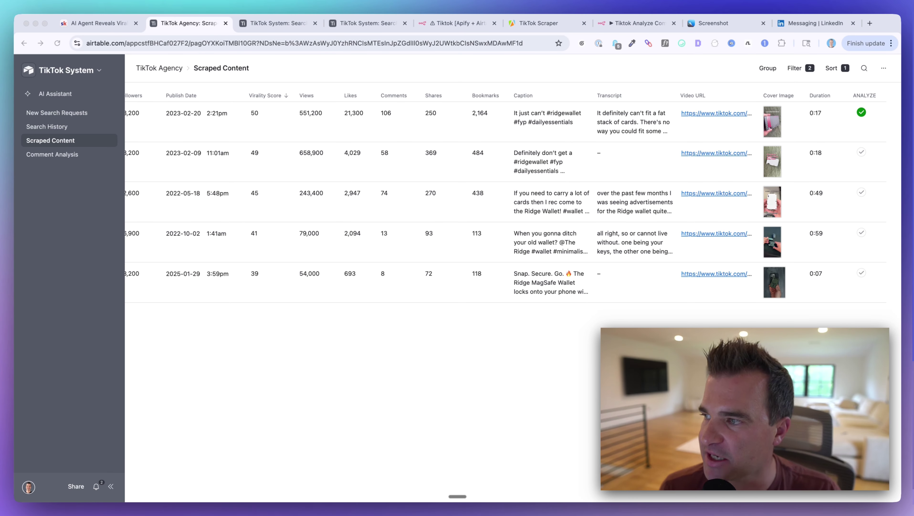
pyautogui.hscroll(-6, 390, 232)
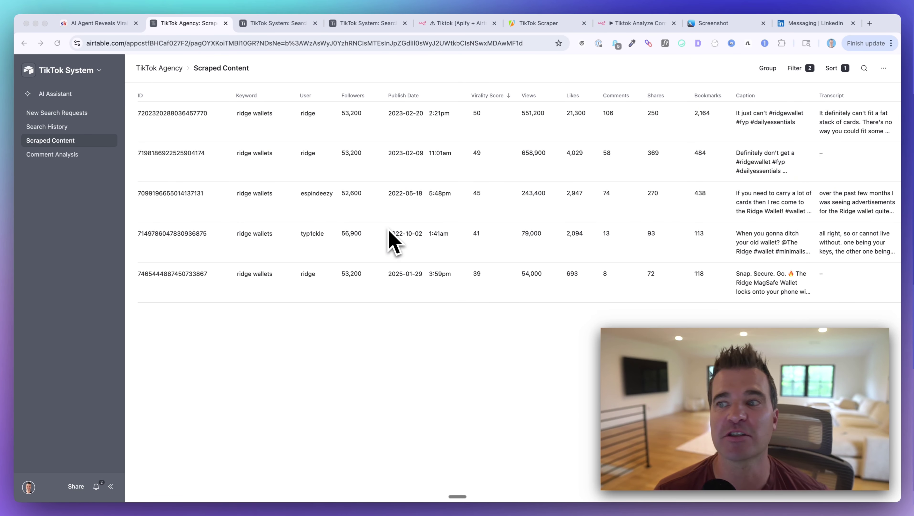
pyautogui.hscroll(6, 389, 233)
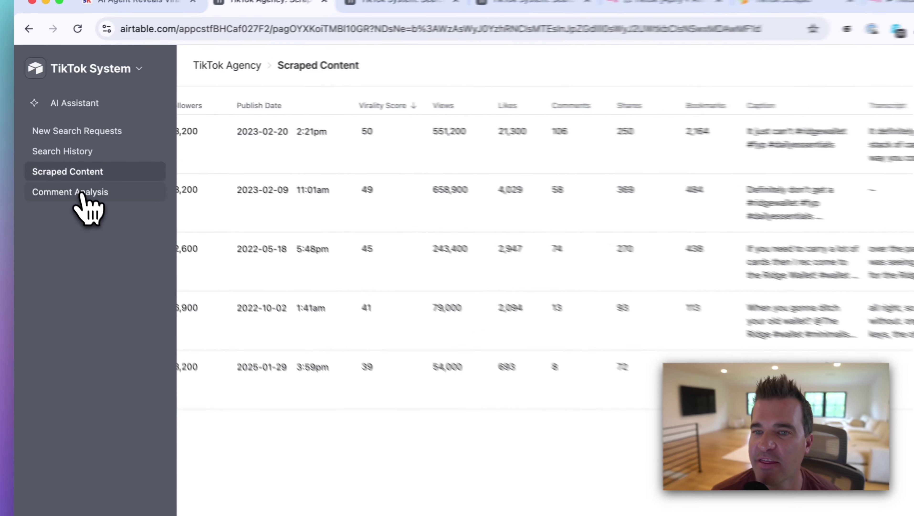
pyautogui.click(83, 197)
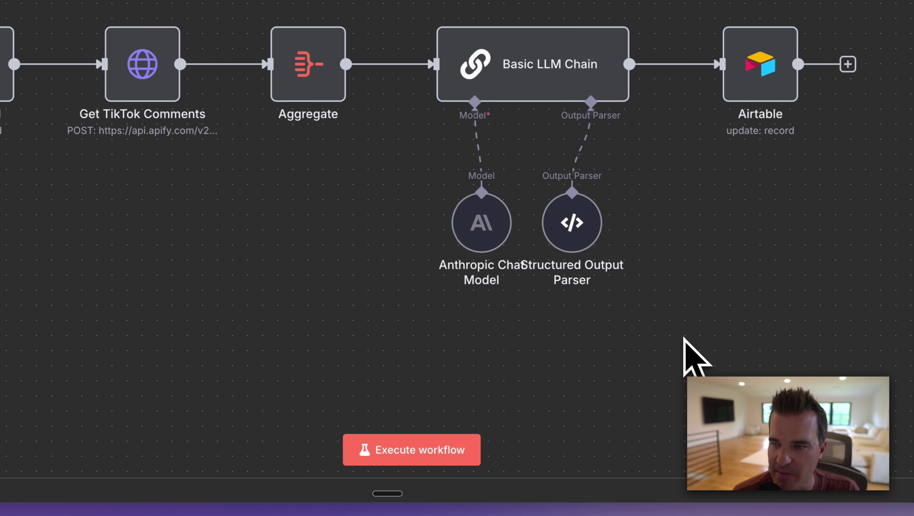
# Step: Open the Webhook node of the Tiktok Analyze Comments workflow in n8n and compare its test and production URLs
pyautogui.scroll(-5, 305, 289)
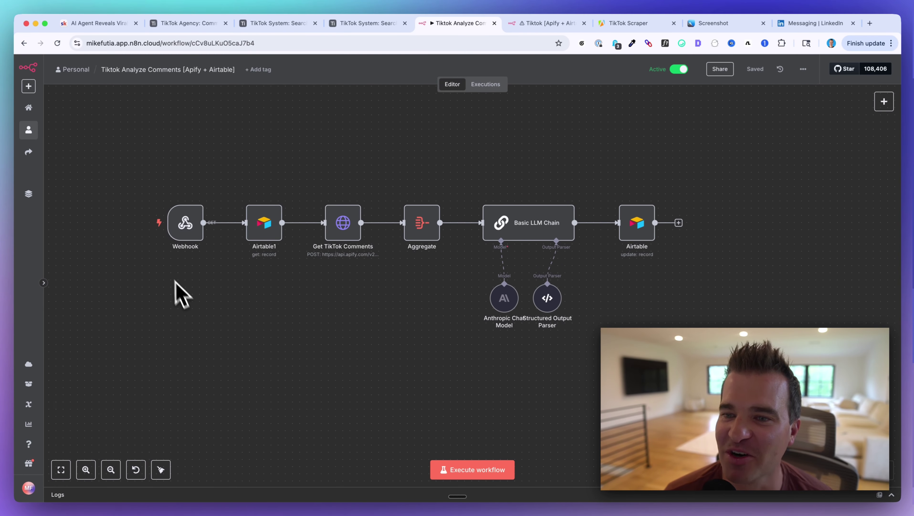
pyautogui.scroll(5, 153, 245)
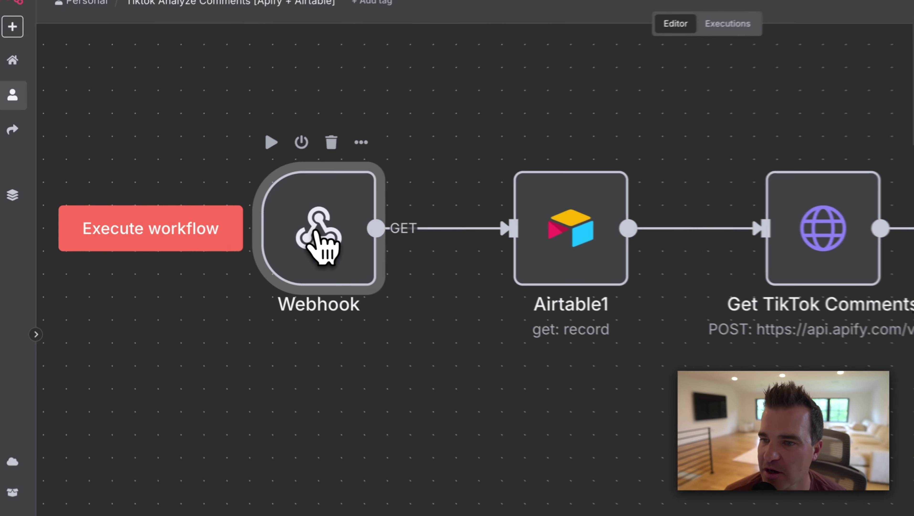
pyautogui.doubleClick(226, 221)
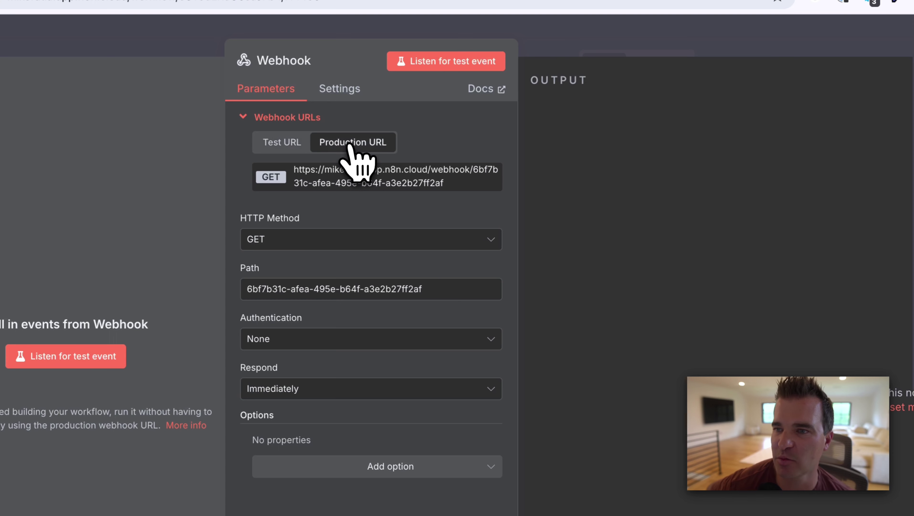
pyautogui.click(289, 143)
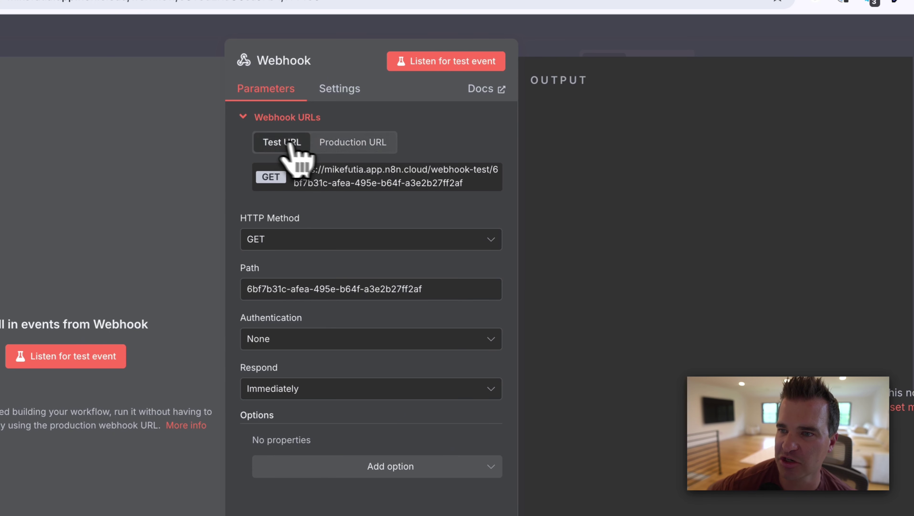
pyautogui.click(269, 145)
pyautogui.click(337, 147)
# Step: Switch to Airtable and examine the trigger type, table and conditions of the Scrape Comments automation
pyautogui.click(556, 31)
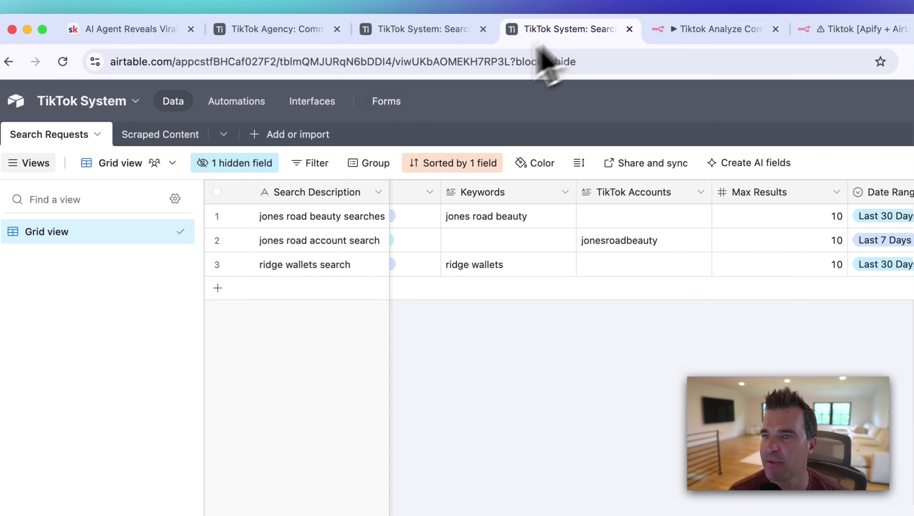
pyautogui.click(427, 36)
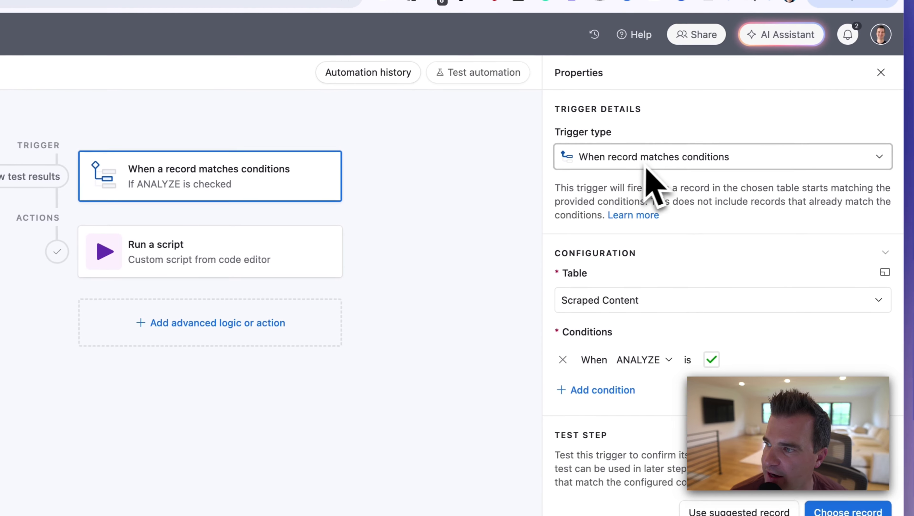
pyautogui.scroll(-2, 649, 210)
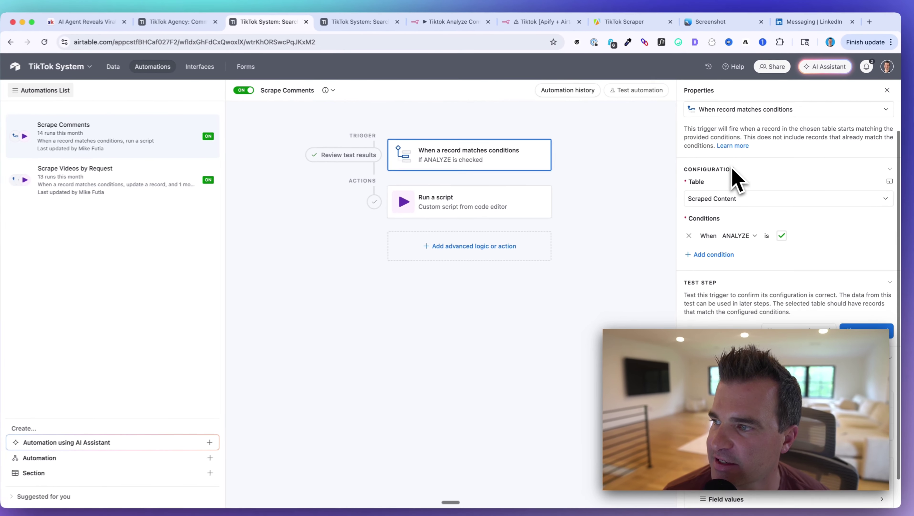
pyautogui.scroll(-2, 736, 180)
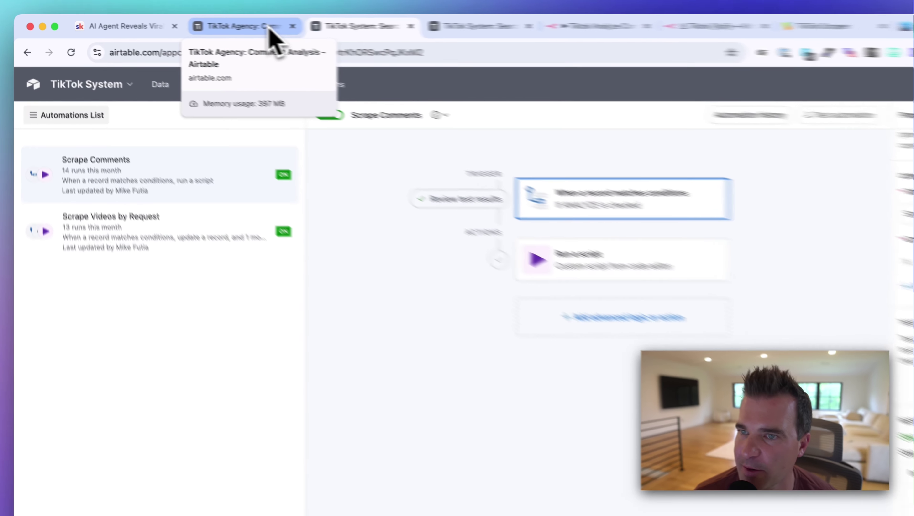
# Step: Check the Scraped Content table in Airtable and review the ANALYZE condition of the Scrape Comments automation's trigger
pyautogui.click(209, 23)
pyautogui.click(365, 23)
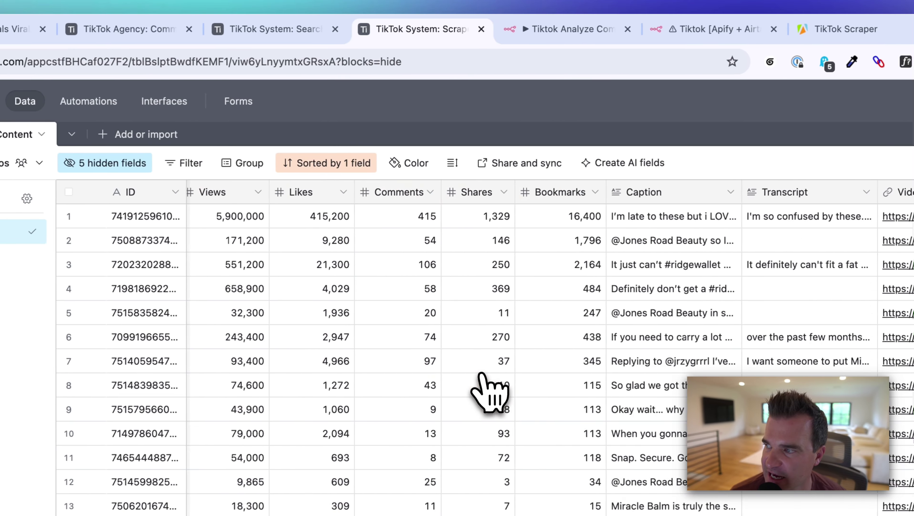
pyautogui.hscroll(5, 490, 390)
pyautogui.click(274, 29)
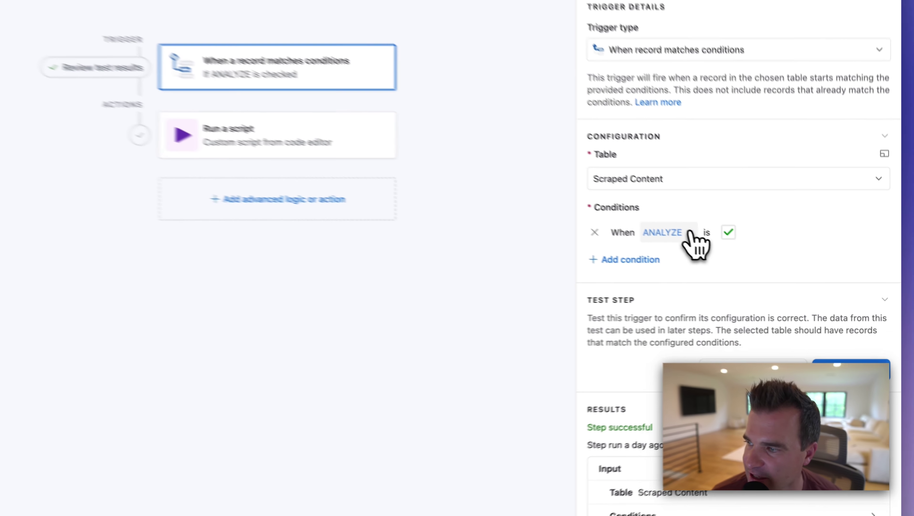
pyautogui.click(744, 267)
pyautogui.scroll(-3, 753, 325)
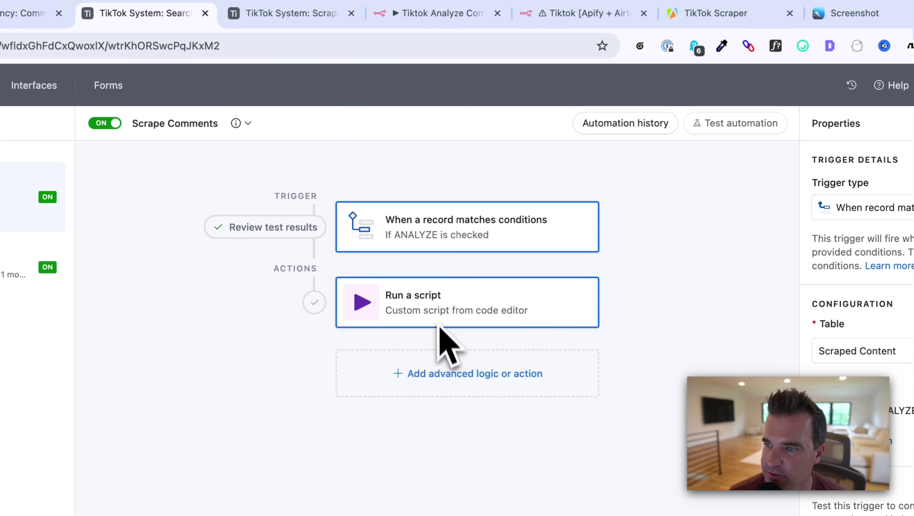
# Step: Open the automation's Run a script action and compare its webhook input with the production URL of the Webhook node in n8n
pyautogui.click(435, 311)
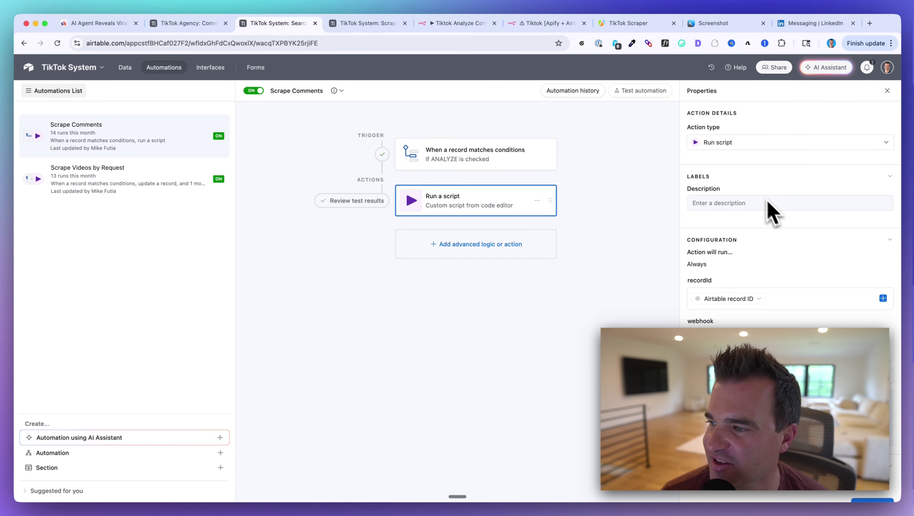
pyautogui.scroll(-6, 768, 202)
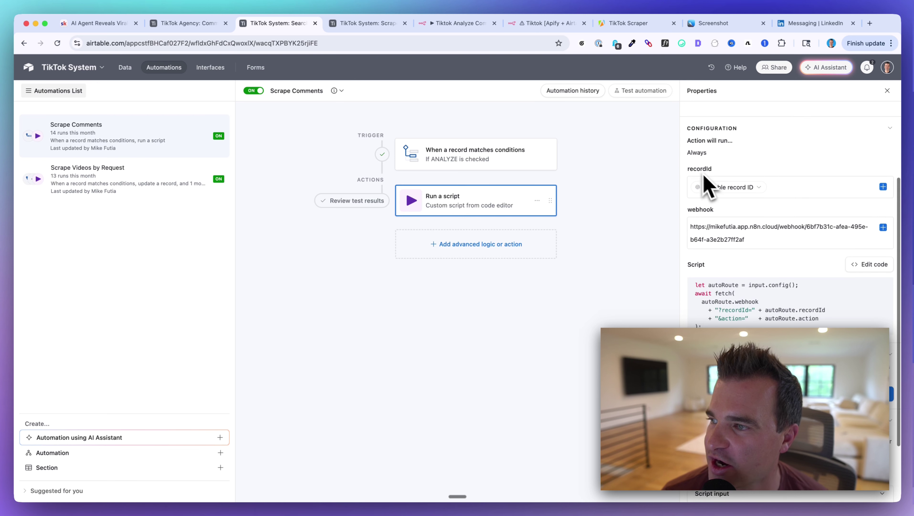
pyautogui.scroll(-1, 708, 186)
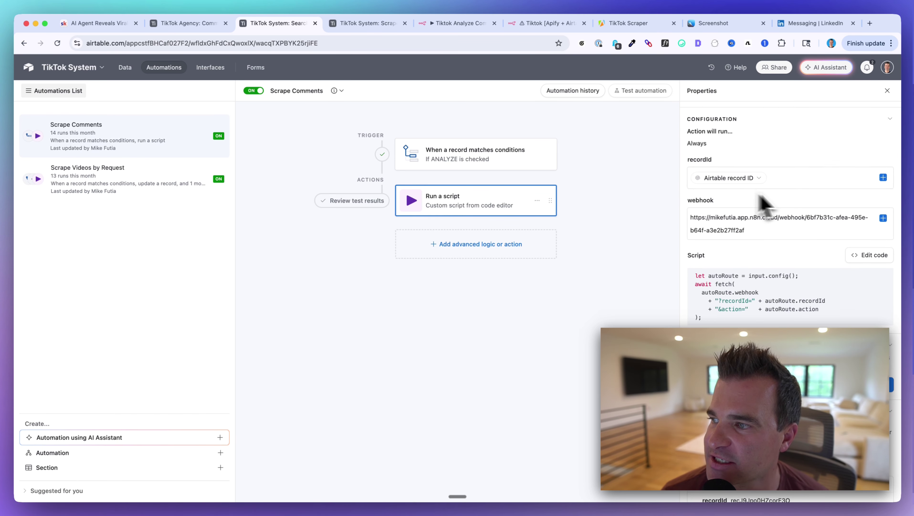
pyautogui.scroll(-1, 724, 194)
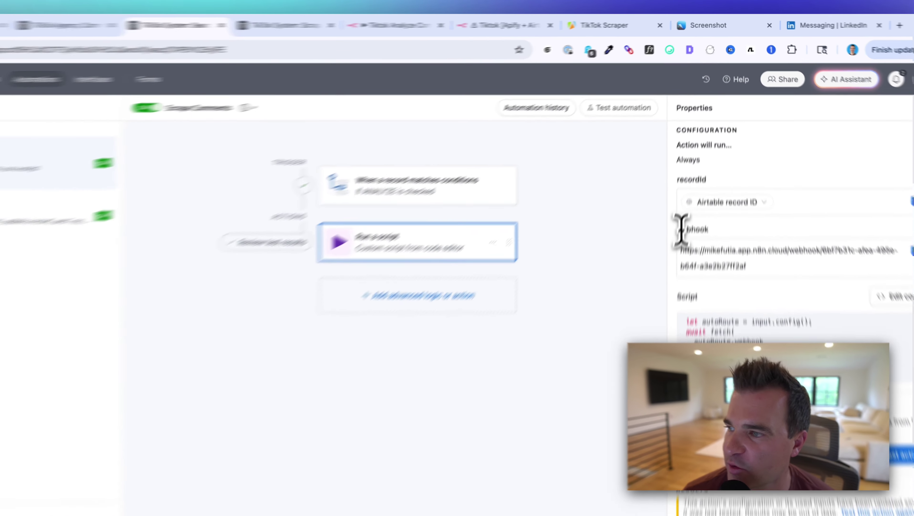
pyautogui.moveTo(692, 190); pyautogui.dragTo(724, 193)
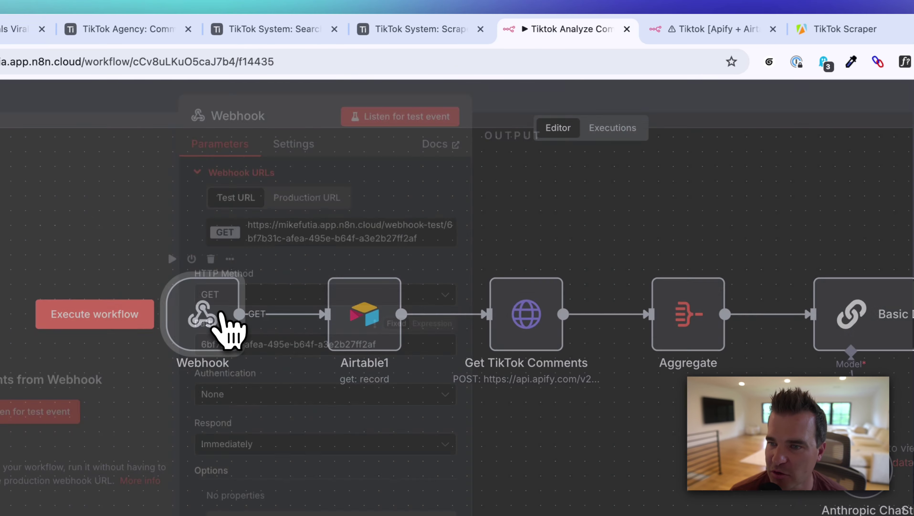
pyautogui.doubleClick(225, 326)
pyautogui.click(318, 213)
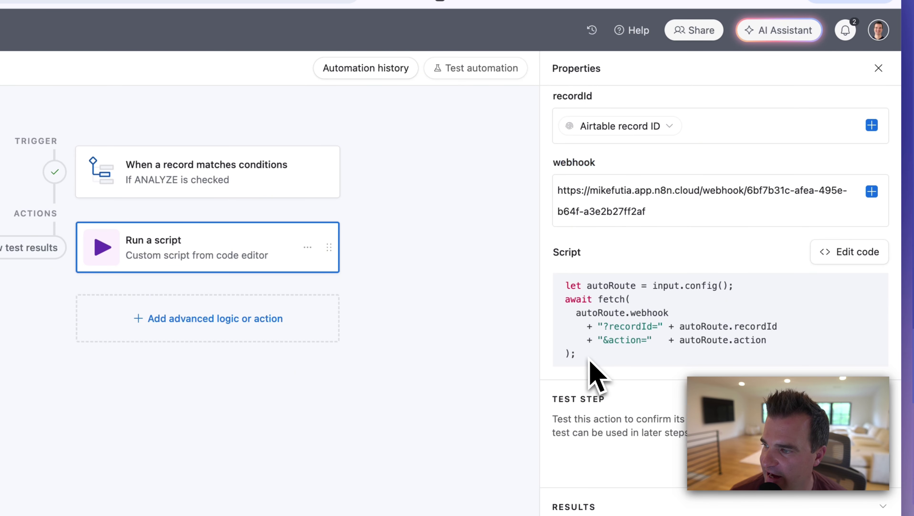
# Step: Open the Run a script code for editing in Airtable and review its recordId and webhook input variables
pyautogui.moveTo(589, 358); pyautogui.dragTo(565, 284)
pyautogui.click(854, 243)
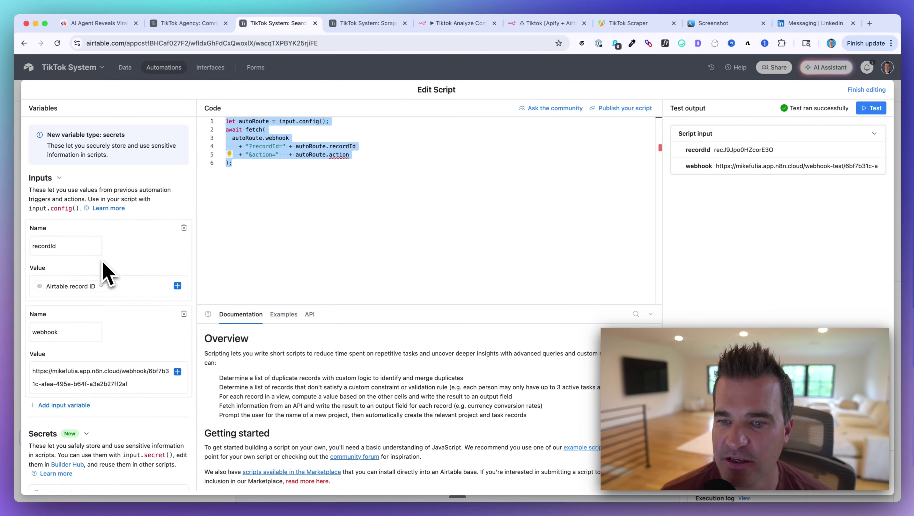
pyautogui.scroll(-3, 125, 388)
pyautogui.scroll(3, 131, 397)
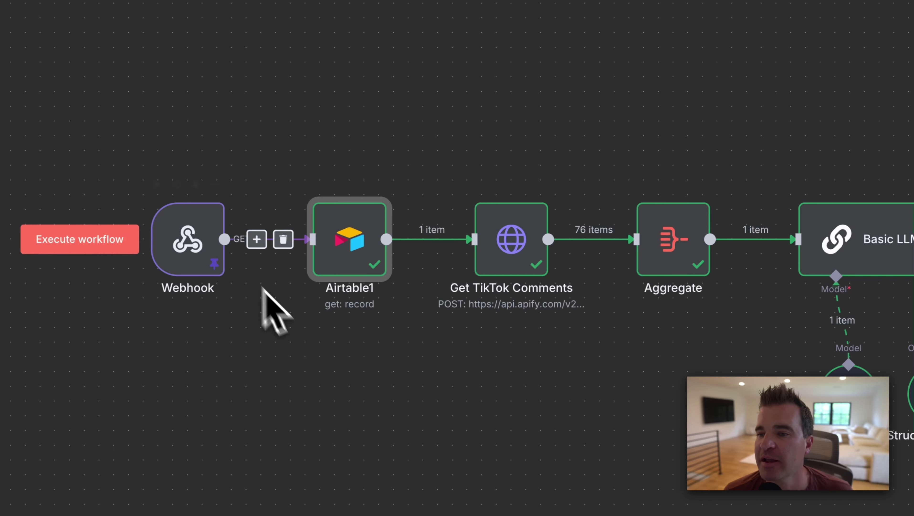
# Step: Open the Airtable1 node in n8n and trace its Record ID expression to the webhook's query recordId and Airtable's Scraped Content table
pyautogui.doubleClick(374, 267)
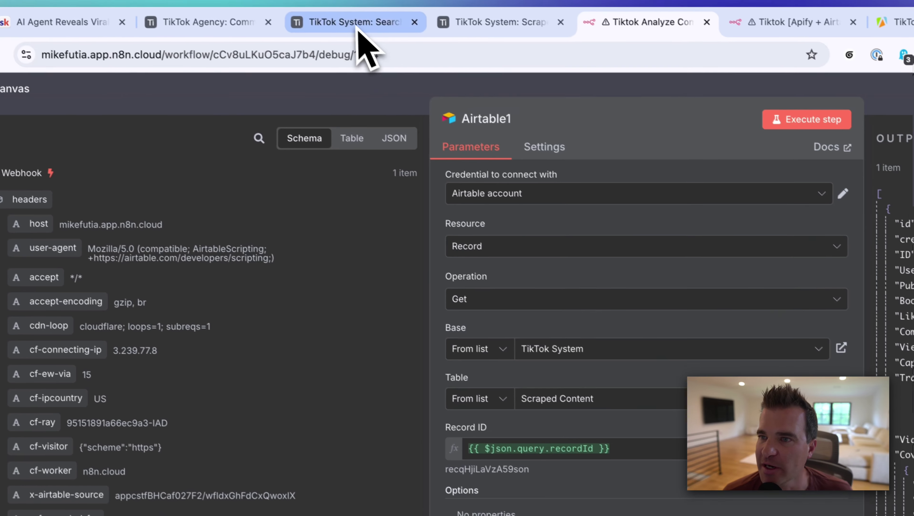
pyautogui.click(363, 32)
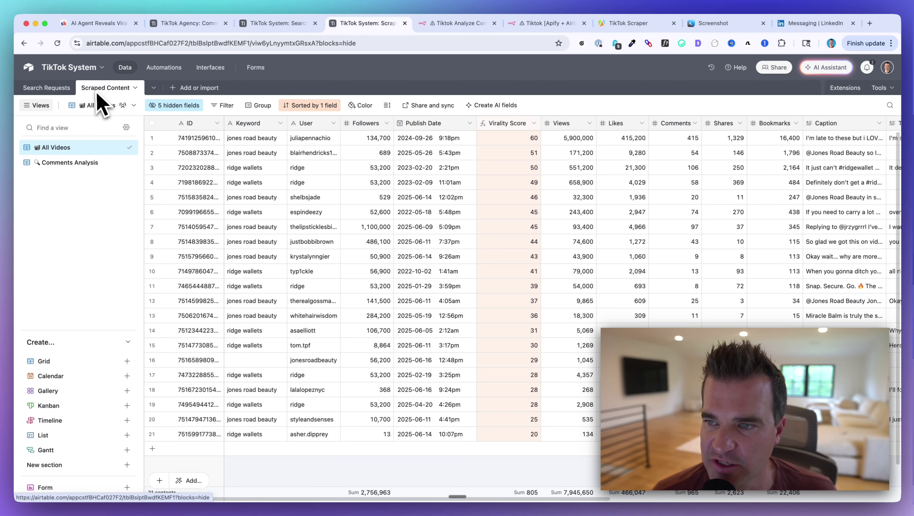
pyautogui.hscroll(10, 405, 217)
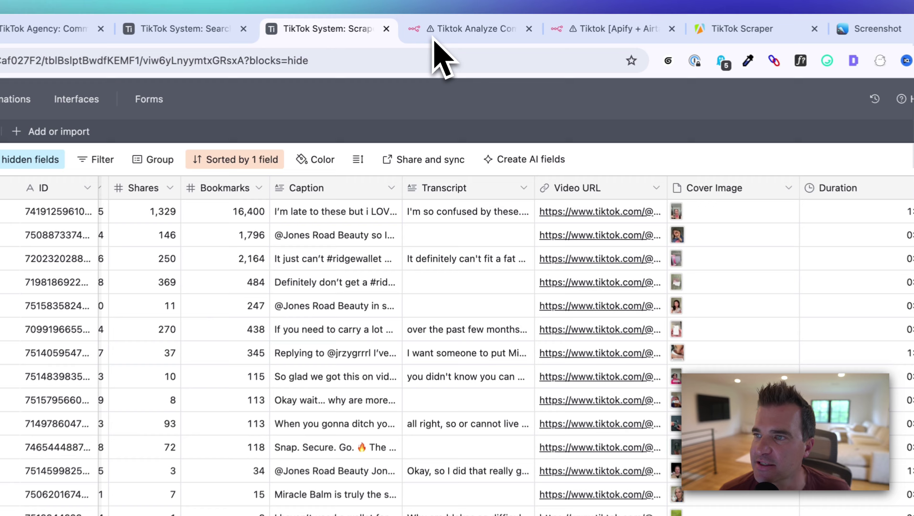
pyautogui.click(435, 25)
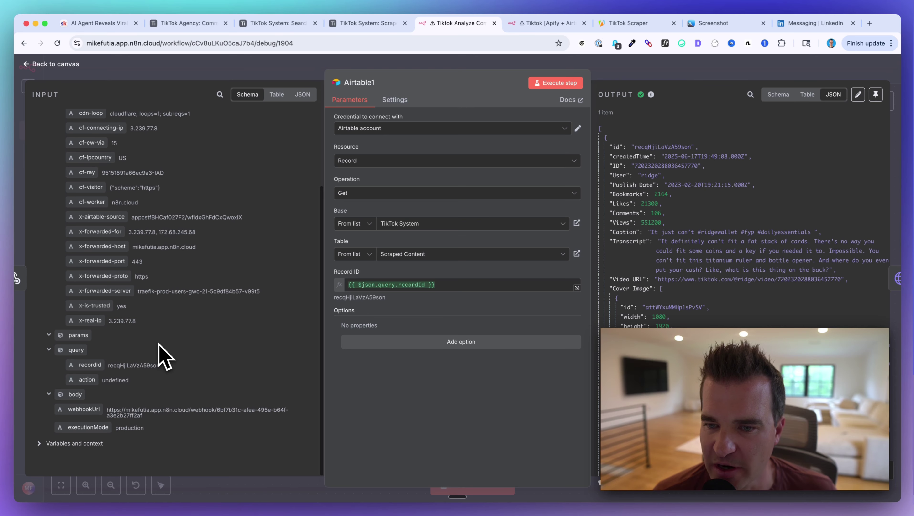
pyautogui.scroll(5, 119, 253)
pyautogui.scroll(-5, 108, 281)
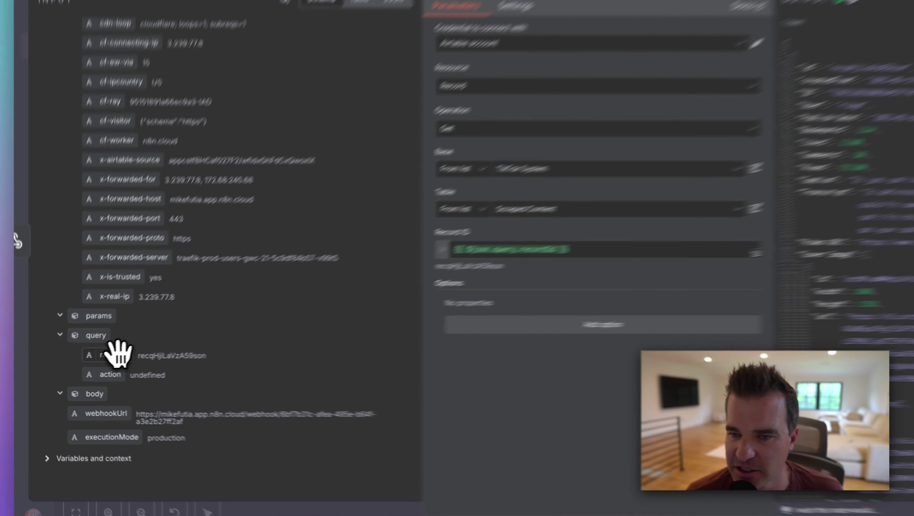
pyautogui.moveTo(118, 354)
pyautogui.mouseDown()
pyautogui.moveTo(455, 249)
pyautogui.moveTo(501, 250)
pyautogui.moveTo(117, 356)
pyautogui.mouseUp()
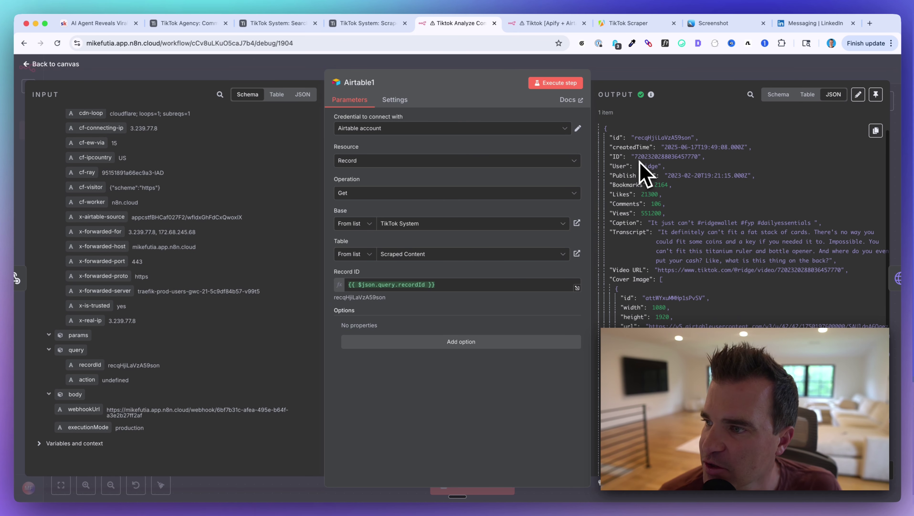
# Step: Examine the video record's fields in the Airtable1 node's JSON output, from ID to Video URL and Cover Image, and close the node
pyautogui.scroll(-3, 641, 170)
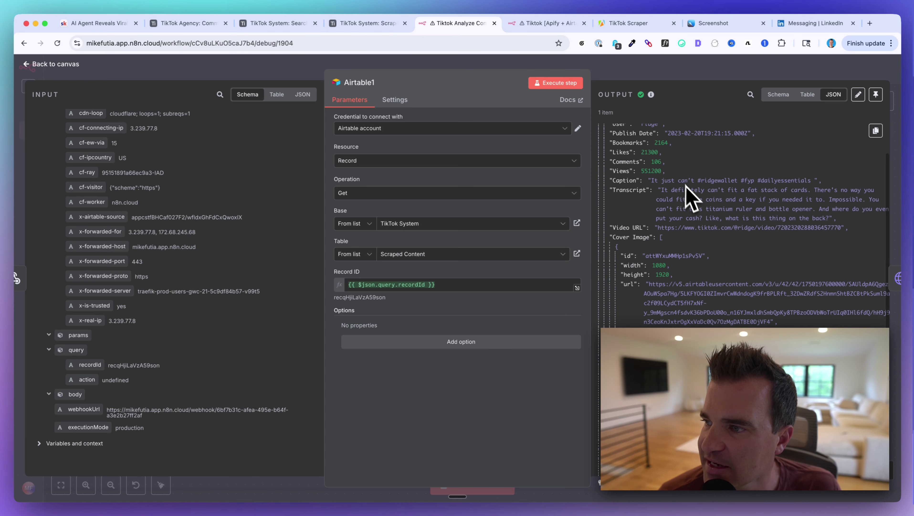
pyautogui.scroll(-4, 686, 186)
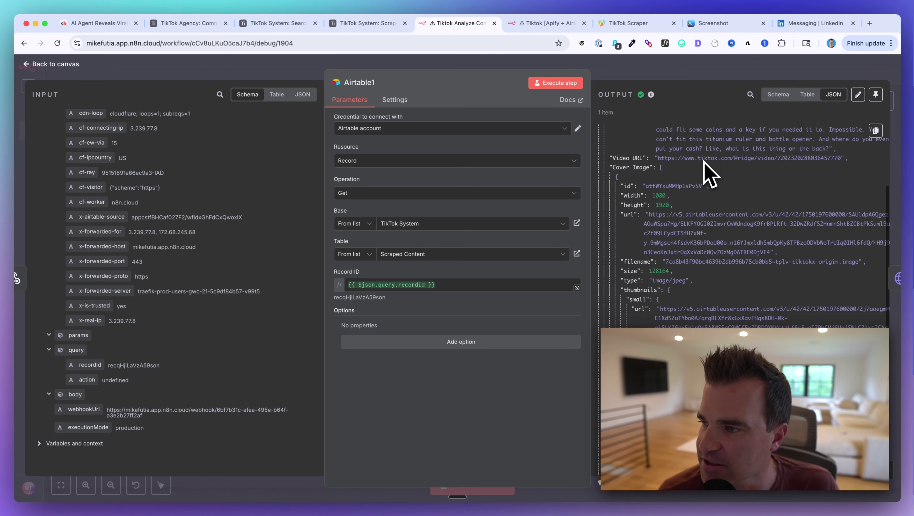
pyautogui.scroll(-4, 704, 162)
pyautogui.scroll(10, 705, 163)
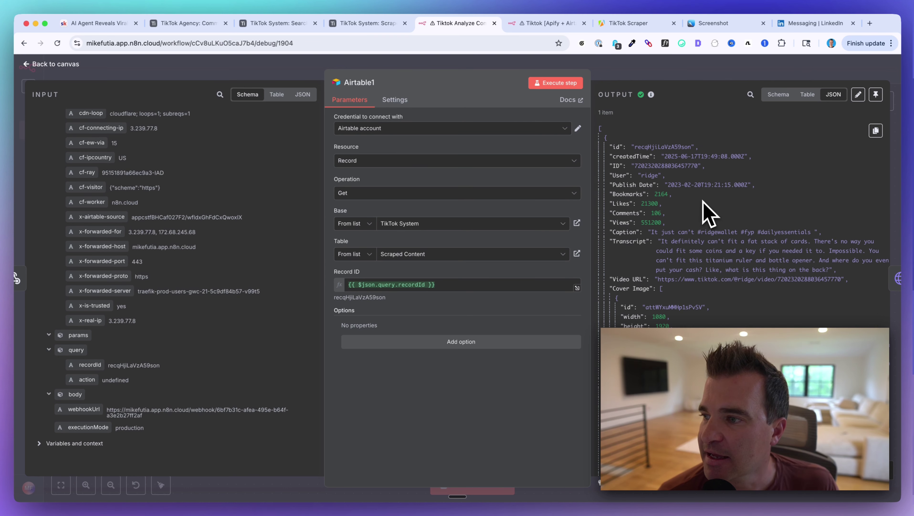
pyautogui.scroll(-5, 709, 214)
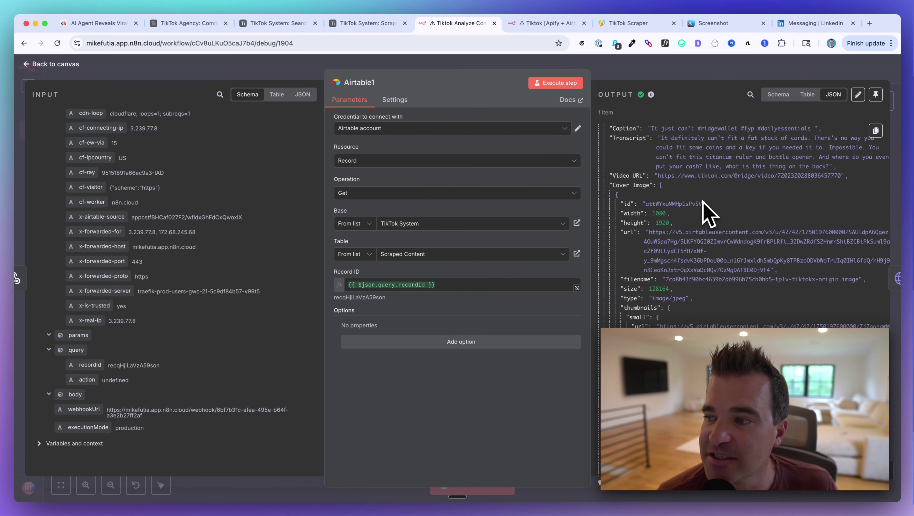
pyautogui.scroll(5, 709, 214)
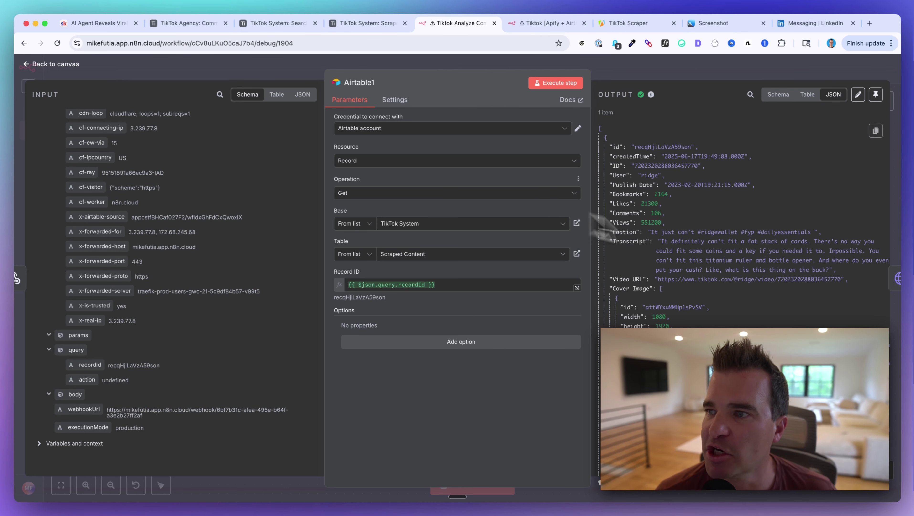
pyautogui.scroll(-10, 646, 253)
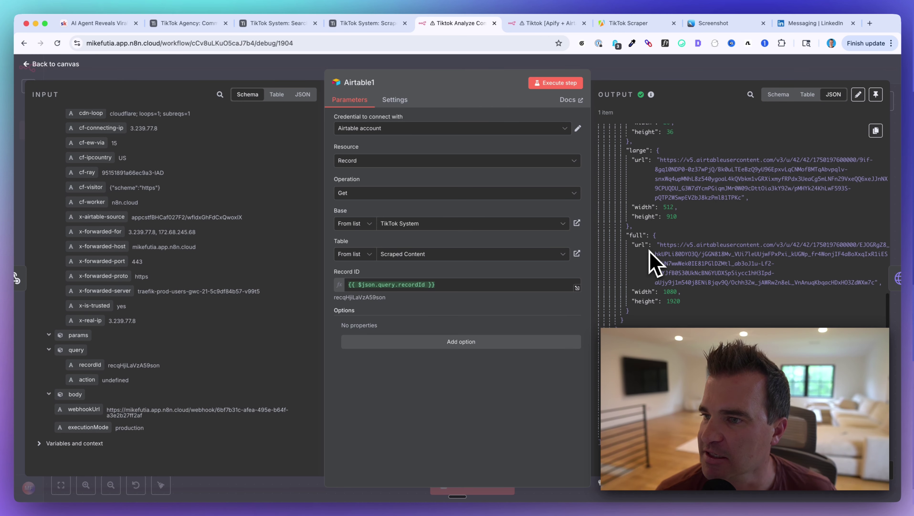
pyautogui.press('Escape')
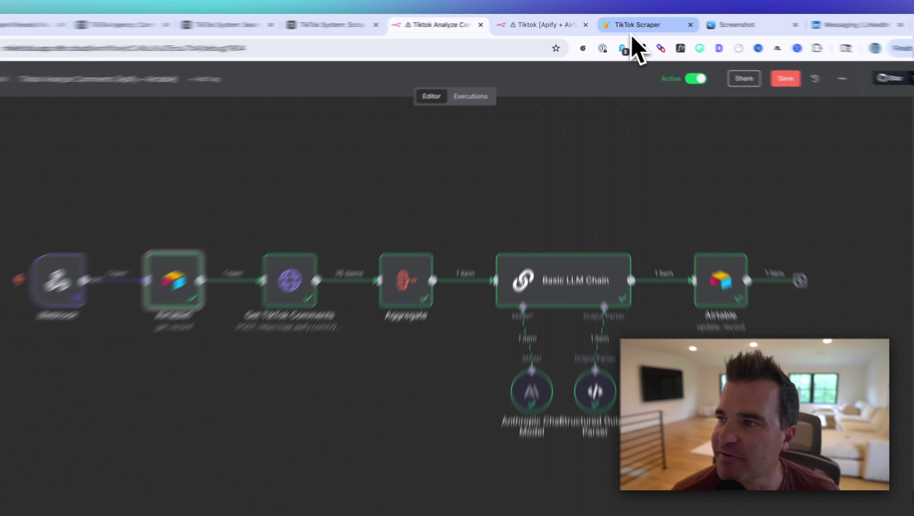
# Step: Switch to Apify, open the TikTok Comments Scraper from the recent runs, and review its actor ID, video URL and maximum comments inputs
pyautogui.click(628, 22)
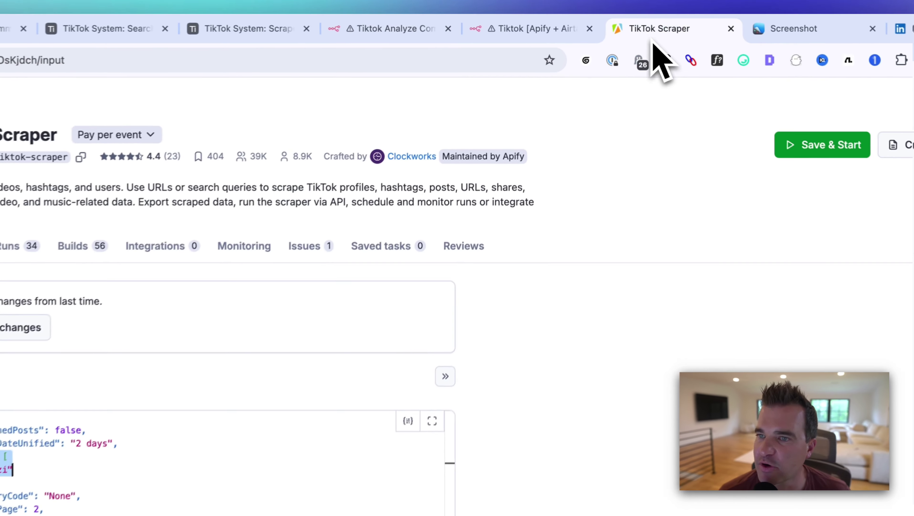
pyautogui.click(82, 213)
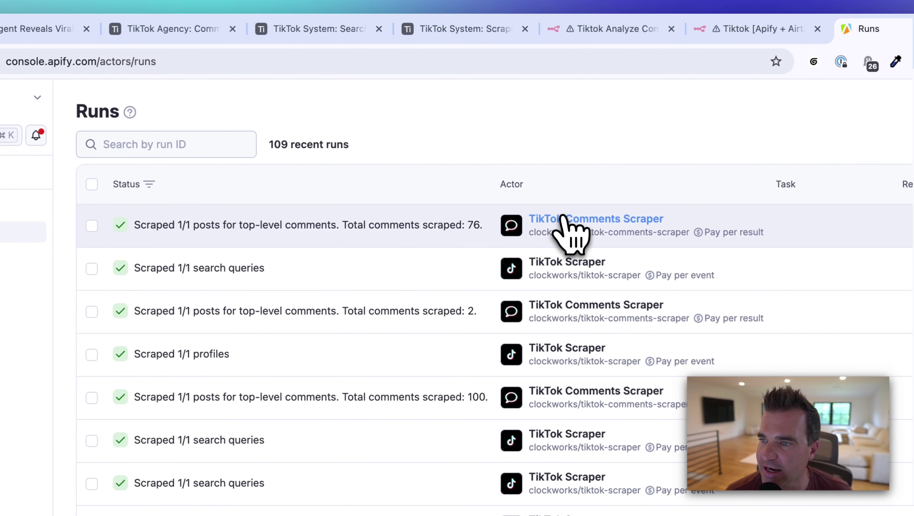
pyautogui.click(633, 222)
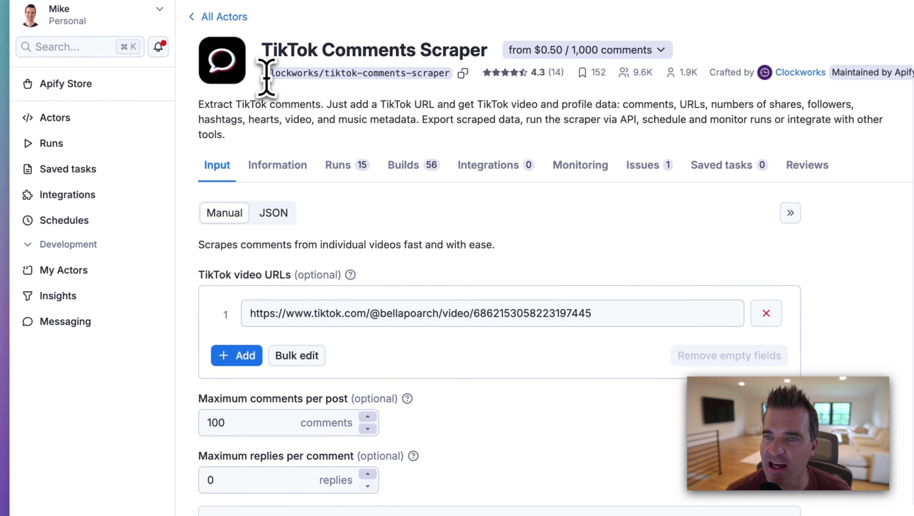
pyautogui.moveTo(141, 161); pyautogui.dragTo(233, 161)
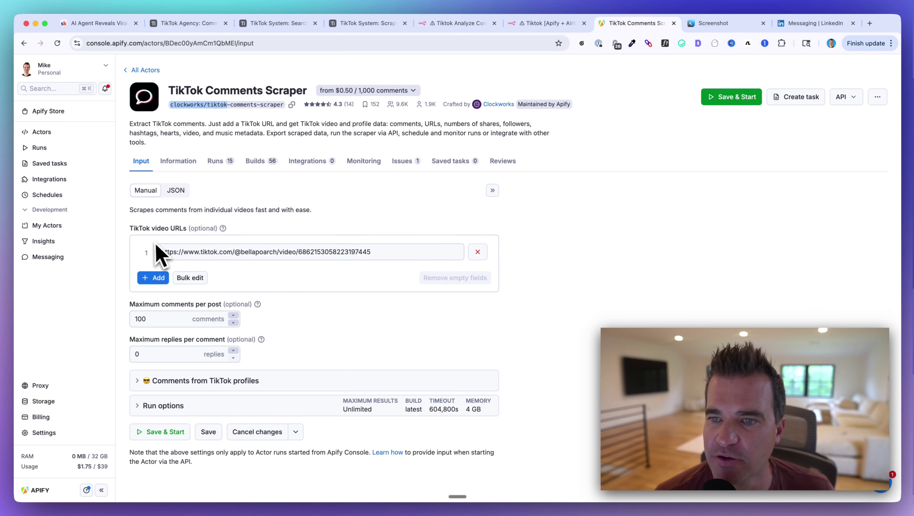
pyautogui.click(172, 318)
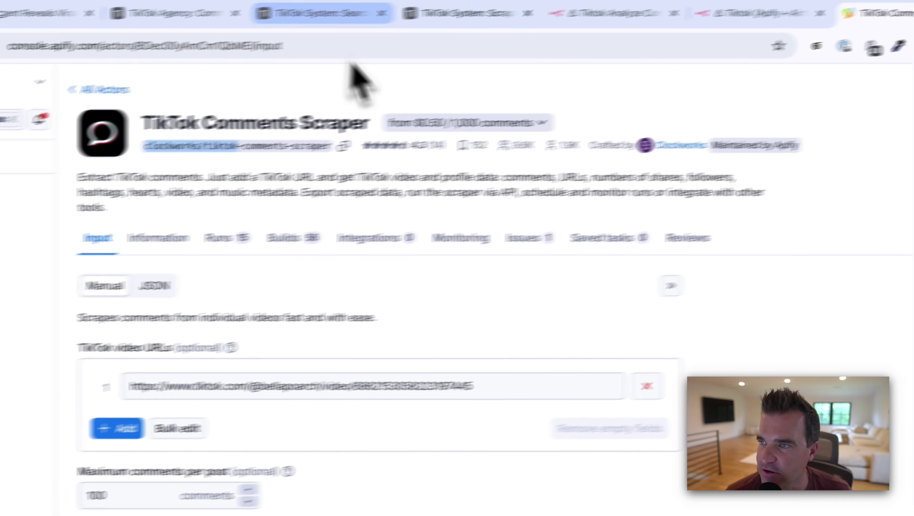
# Step: Review the Get TikTok Comments node in n8n and locate the scraper's "Run Actor synchronously and get dataset items" API endpoint in Apify
pyautogui.click(471, 24)
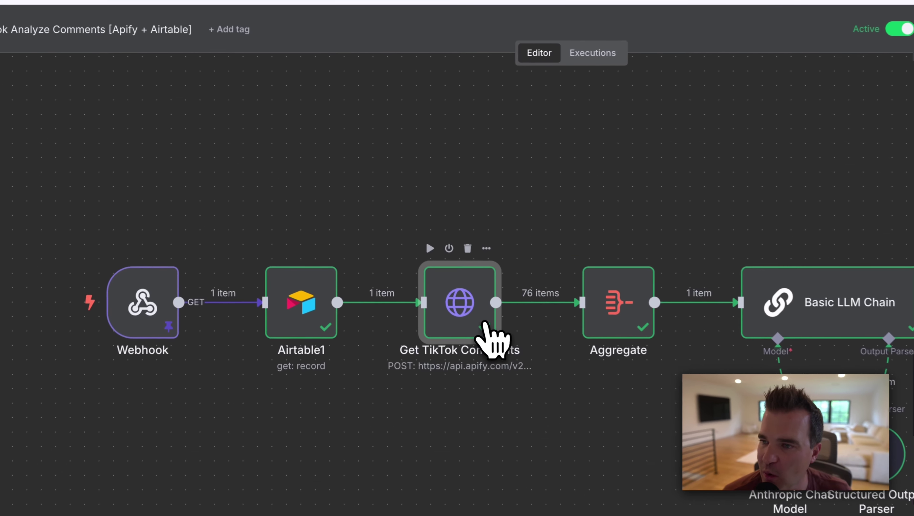
pyautogui.doubleClick(423, 263)
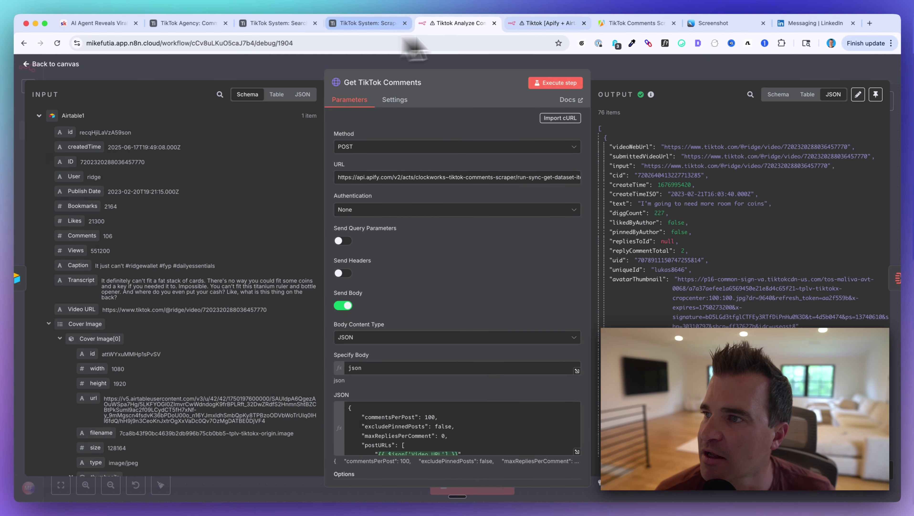
pyautogui.click(637, 23)
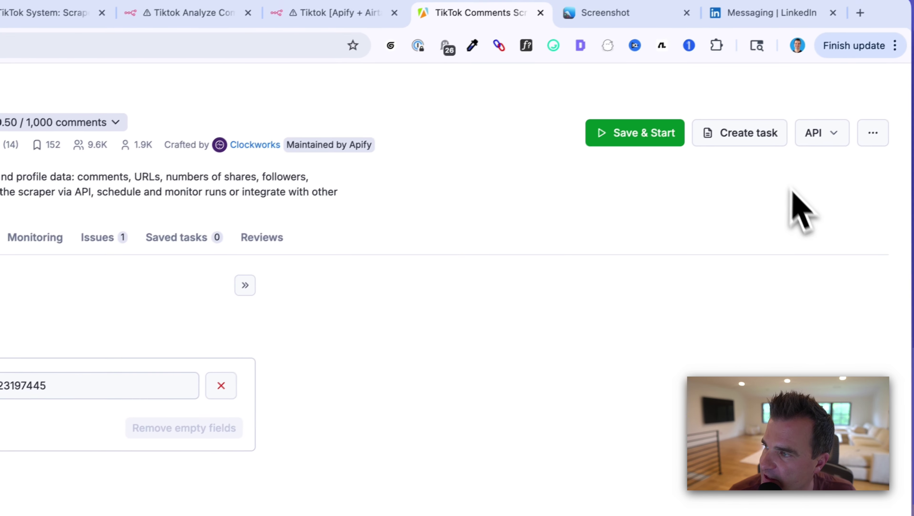
pyautogui.click(833, 139)
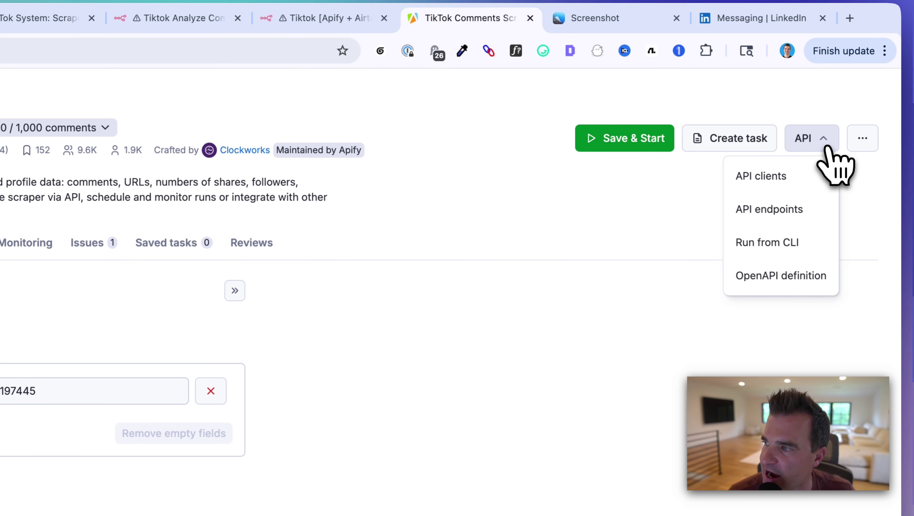
pyautogui.click(770, 209)
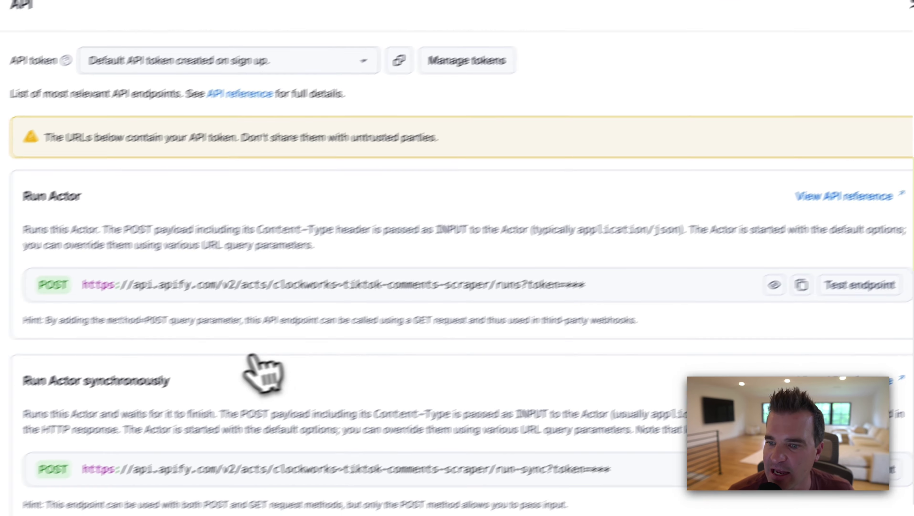
pyautogui.scroll(-5, 253, 357)
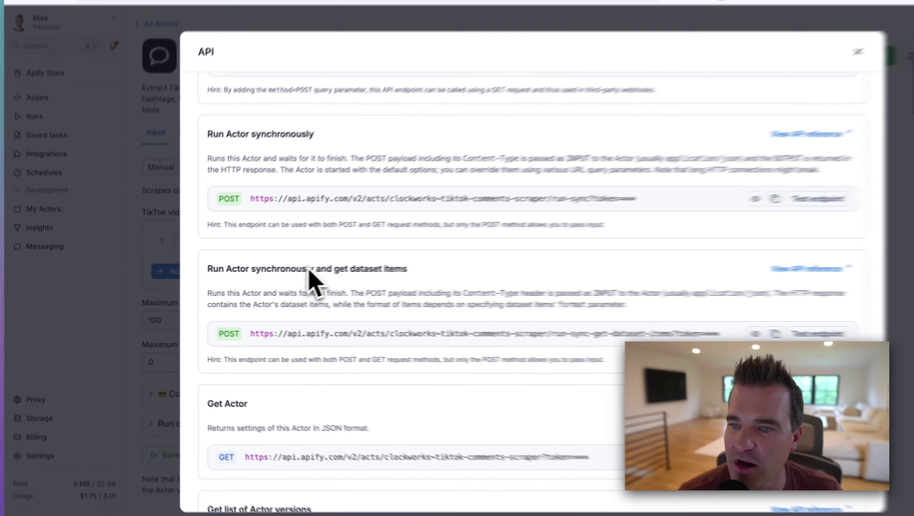
# Step: Highlight the "Run Actor synchronously and get dataset items" endpoint title and return to the Get TikTok Comments node in n8n
pyautogui.moveTo(208, 269); pyautogui.dragTo(429, 272)
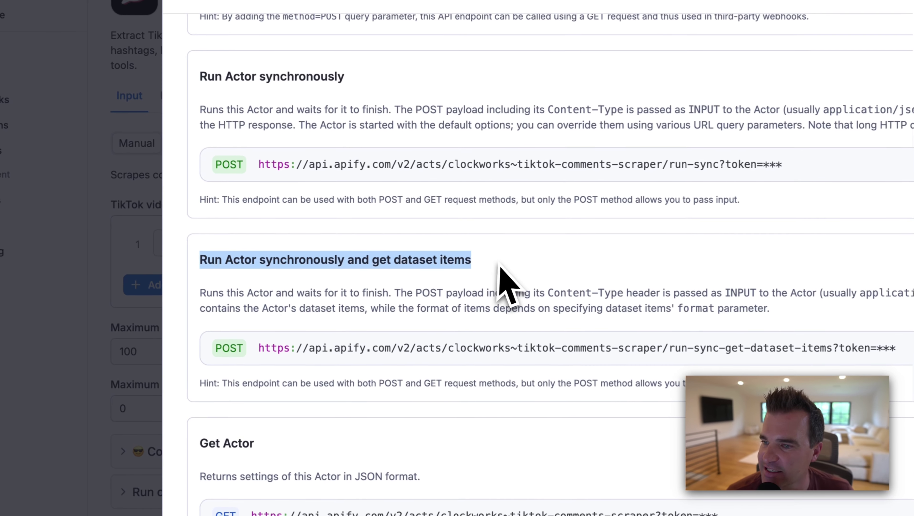
pyautogui.scroll(-1, 496, 276)
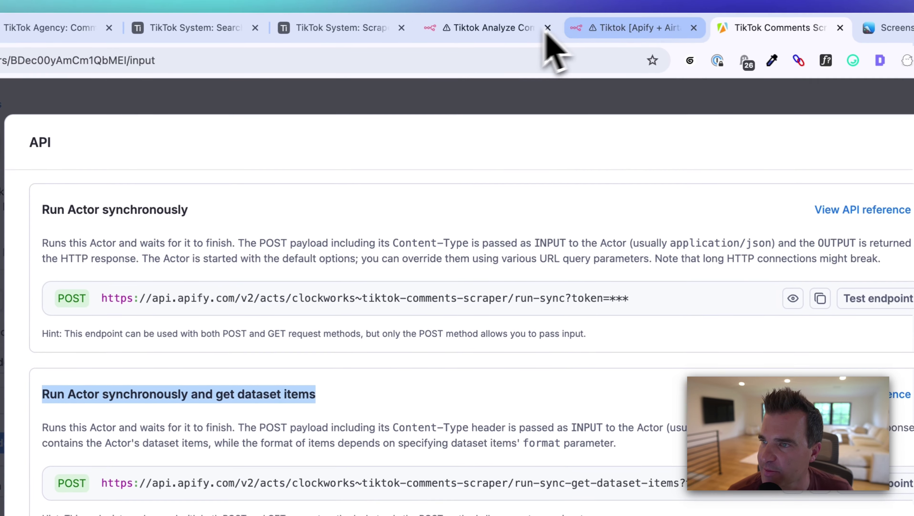
pyautogui.click(505, 15)
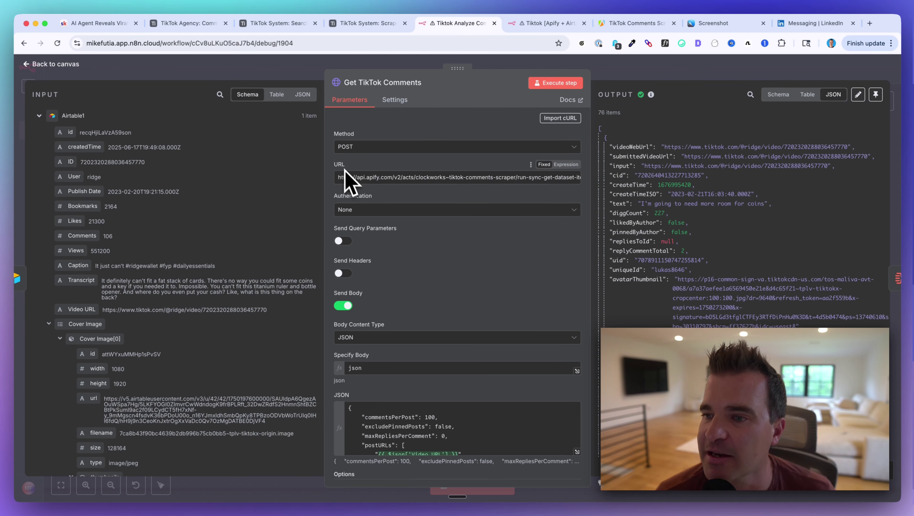
# Step: Open the Get TikTok Comments node's JSON body in the expanded expression editor and add blank lines below its closing brace
pyautogui.scroll(-3, 348, 183)
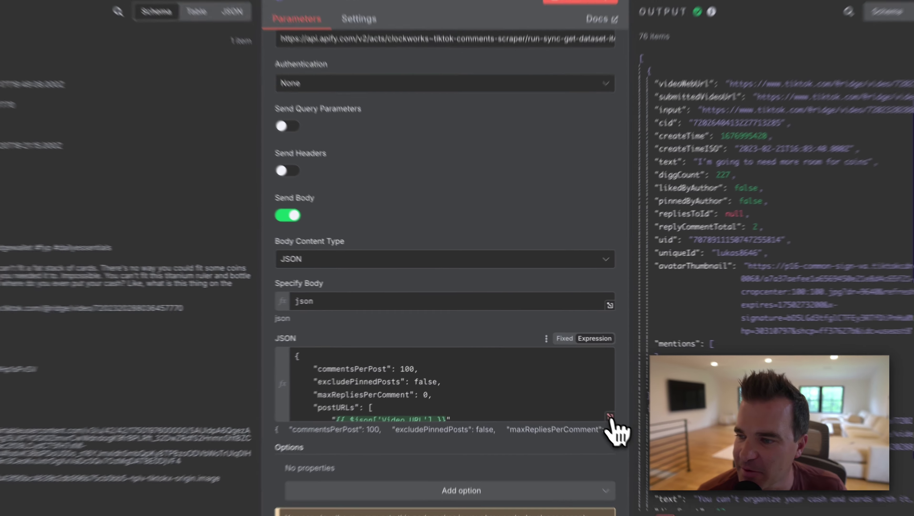
pyautogui.click(577, 388)
pyautogui.click(362, 51)
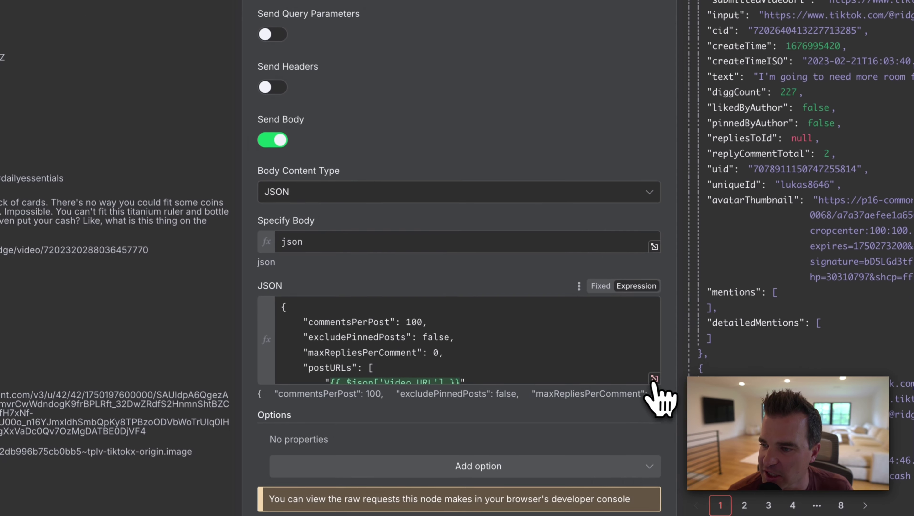
pyautogui.click(664, 410)
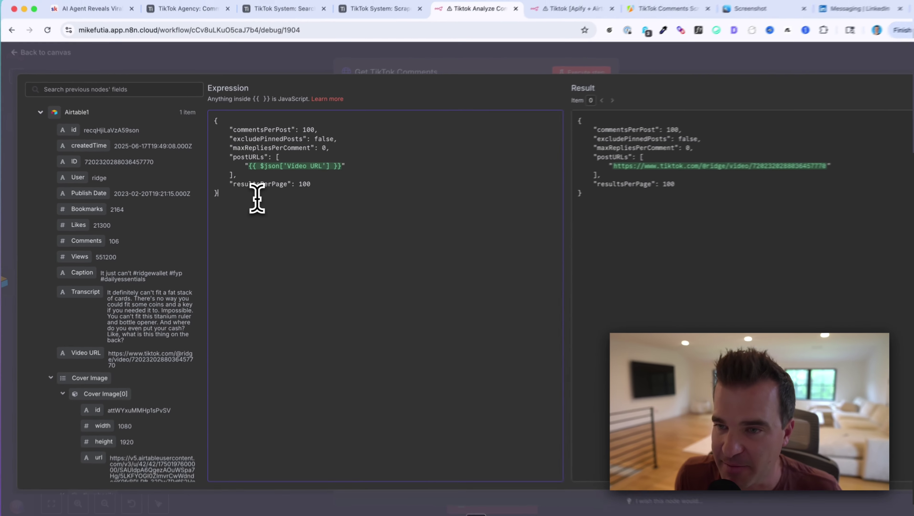
pyautogui.press('Return')
pyautogui.press('Return')
pyautogui.press('Return')
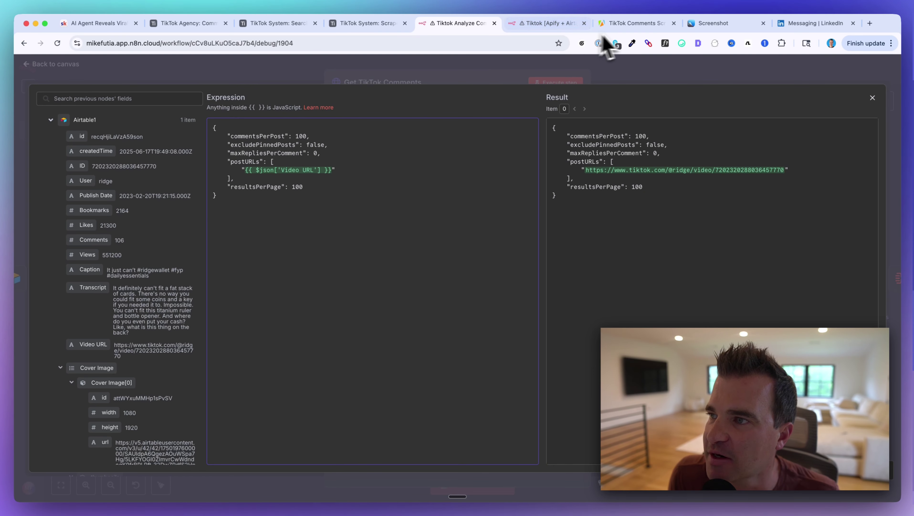
# Step: Switch to Apify, close the API dialog, show the TikTok Comments Scraper's input as JSON and copy the whole object
pyautogui.click(621, 23)
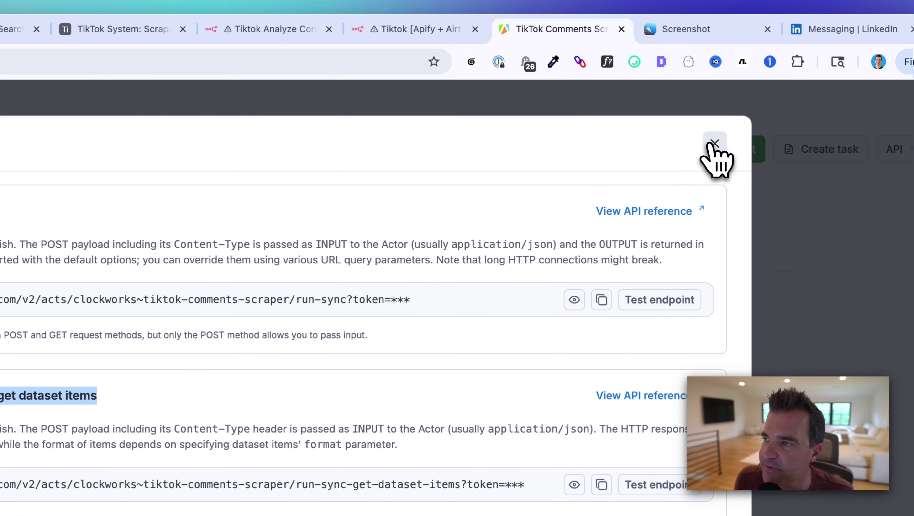
pyautogui.click(714, 144)
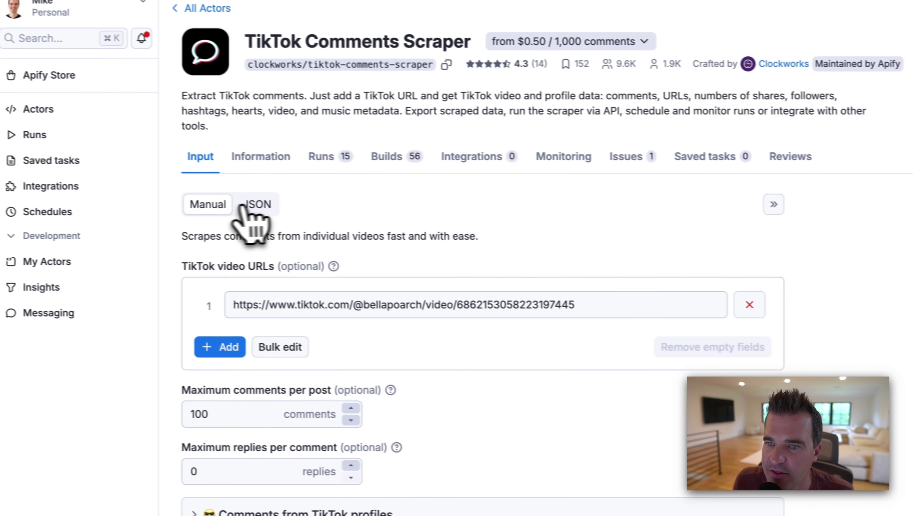
pyautogui.click(246, 205)
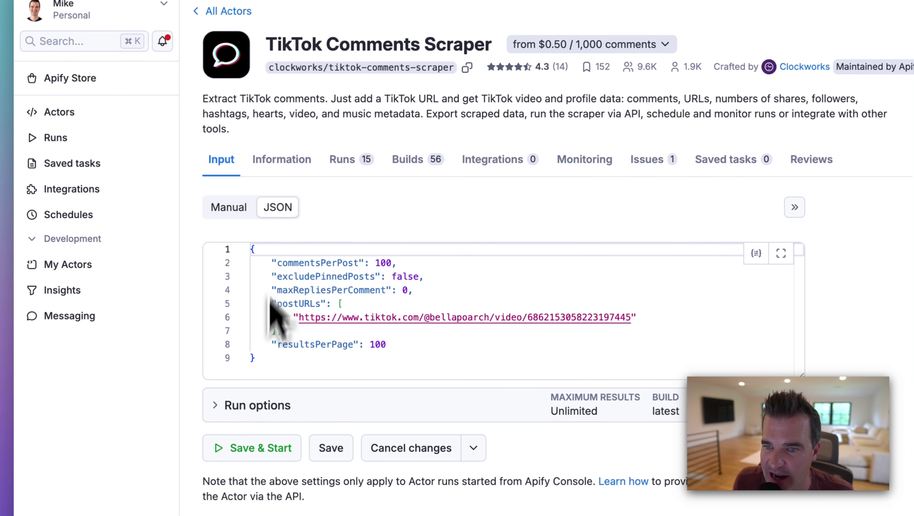
pyautogui.moveTo(255, 373); pyautogui.dragTo(236, 231)
pyautogui.press('super+c')
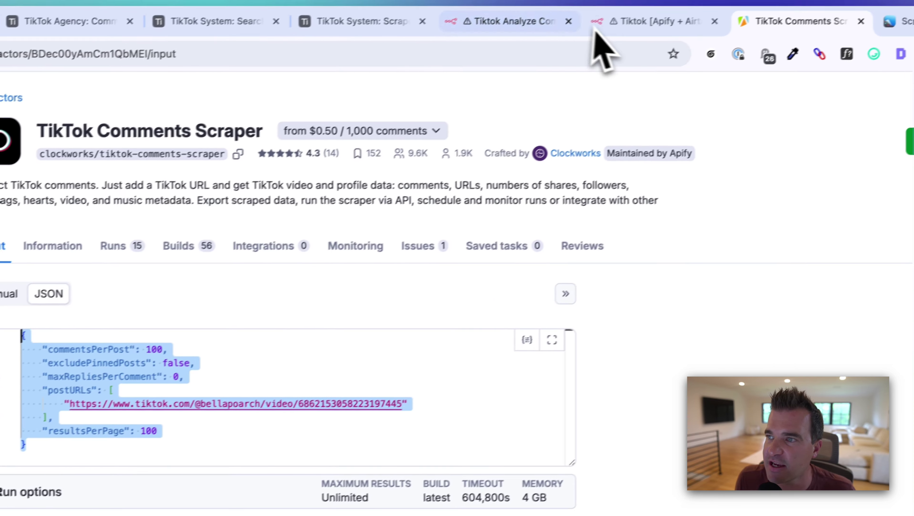
# Step: Return to n8n's expression editor, paste the copied JSON below the existing body and highlight its video URL
pyautogui.click(594, 31)
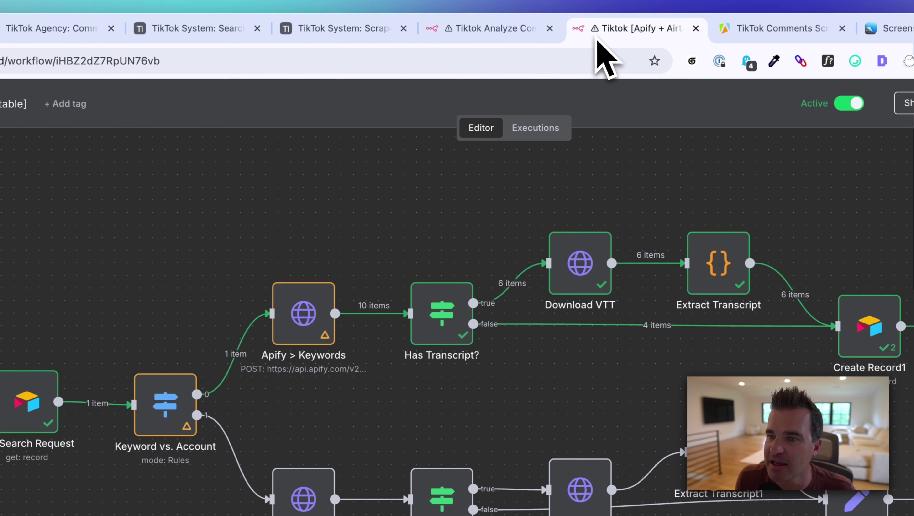
pyautogui.click(473, 36)
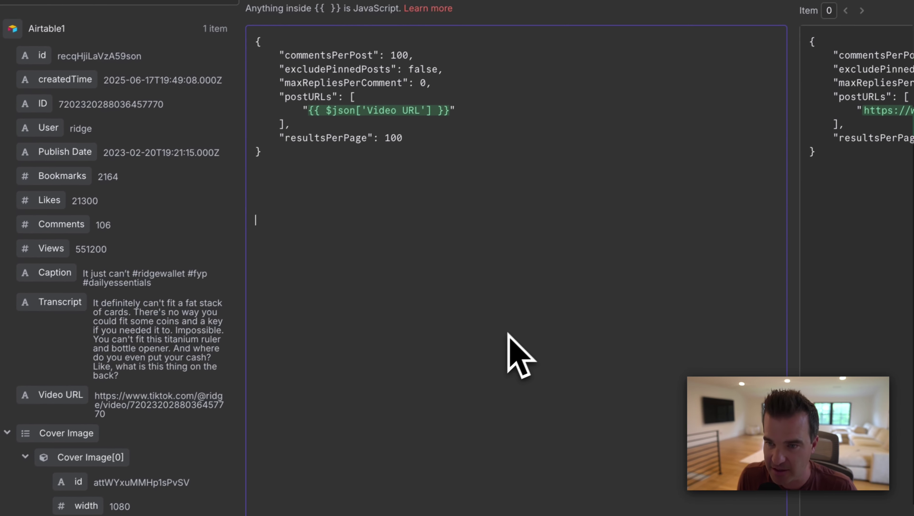
pyautogui.press('super+v')
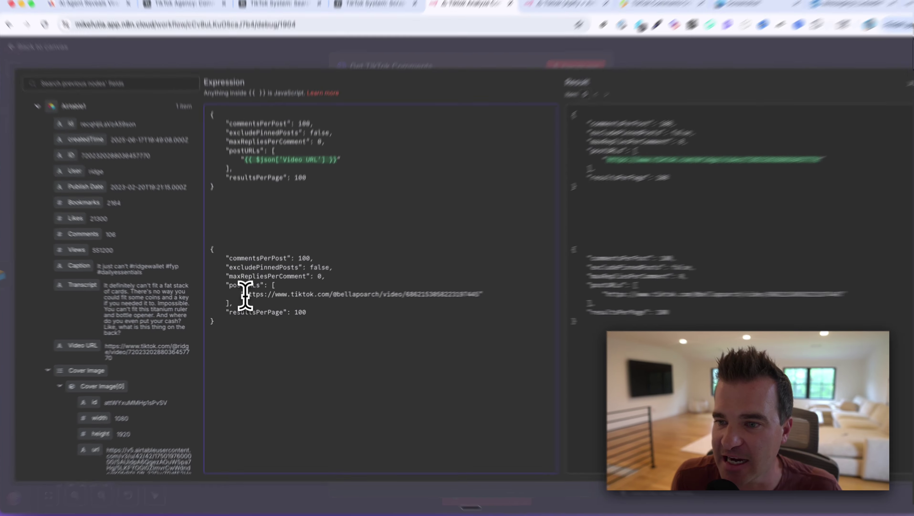
pyautogui.moveTo(245, 296); pyautogui.dragTo(461, 296)
pyautogui.moveTo(592, 274); pyautogui.dragTo(597, 275)
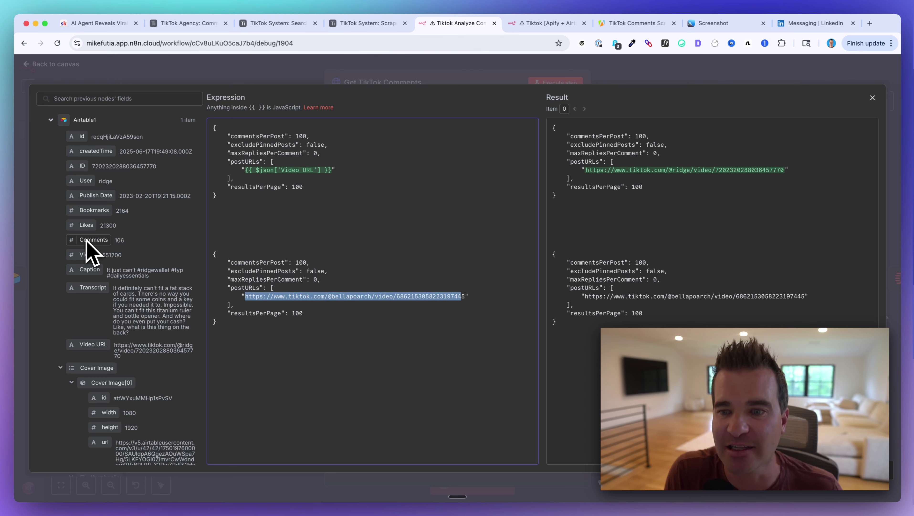
# Step: Replace the TikTok link in the pasted block's postURLs with Airtable1's Video URL field as {{ $json['Video URL'] }}
pyautogui.moveTo(246, 296); pyautogui.dragTo(379, 298)
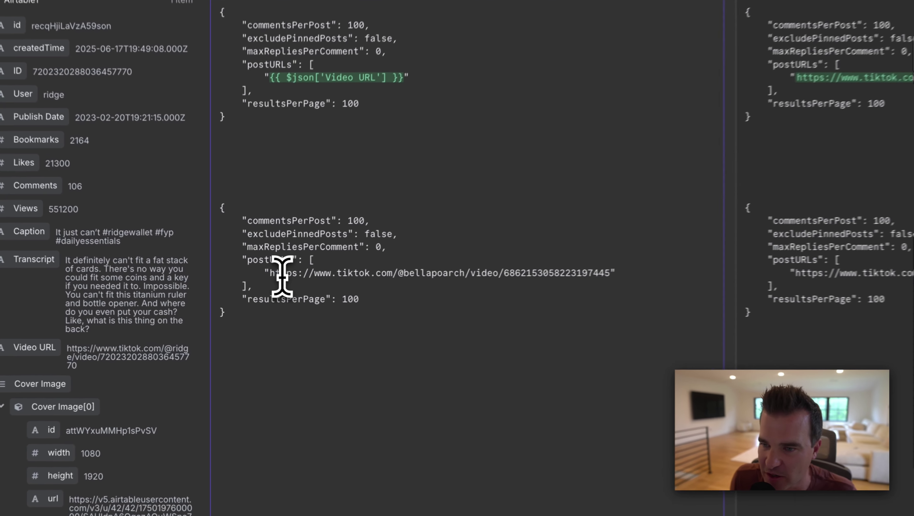
pyautogui.moveTo(492, 271); pyautogui.dragTo(629, 269)
pyautogui.press('BackSpace')
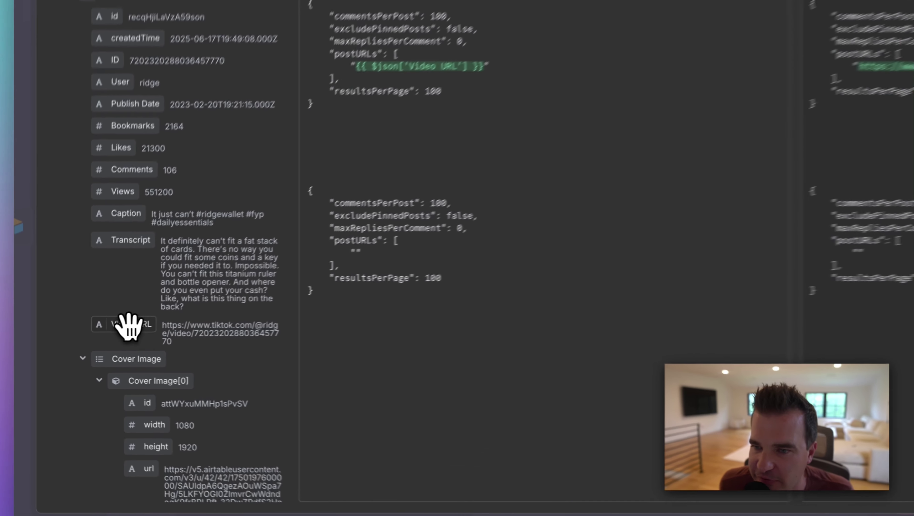
pyautogui.moveTo(92, 345); pyautogui.dragTo(247, 299)
pyautogui.moveTo(393, 243); pyautogui.dragTo(391, 242)
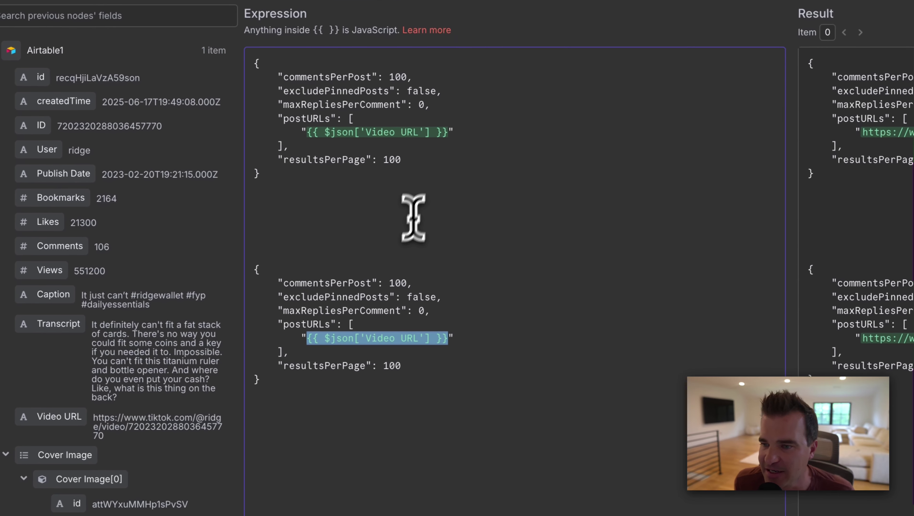
# Step: Delete the pasted JSON block, keeping the original body, and close the expression editor
pyautogui.click(336, 386)
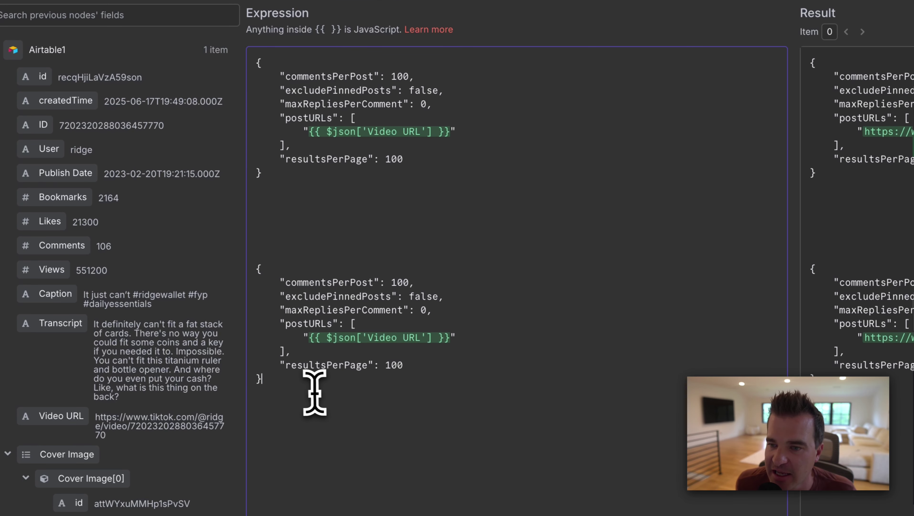
pyautogui.moveTo(315, 392); pyautogui.dragTo(255, 286)
pyautogui.press('BackSpace')
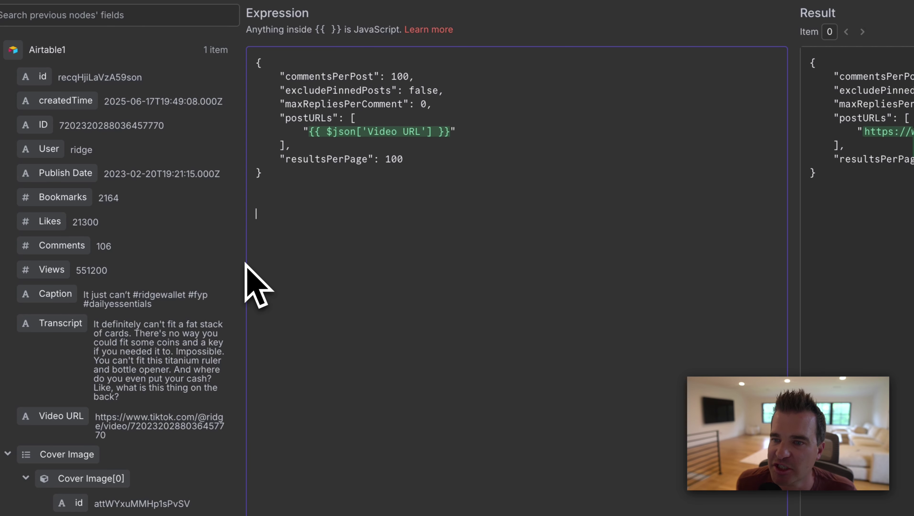
pyautogui.click(448, 60)
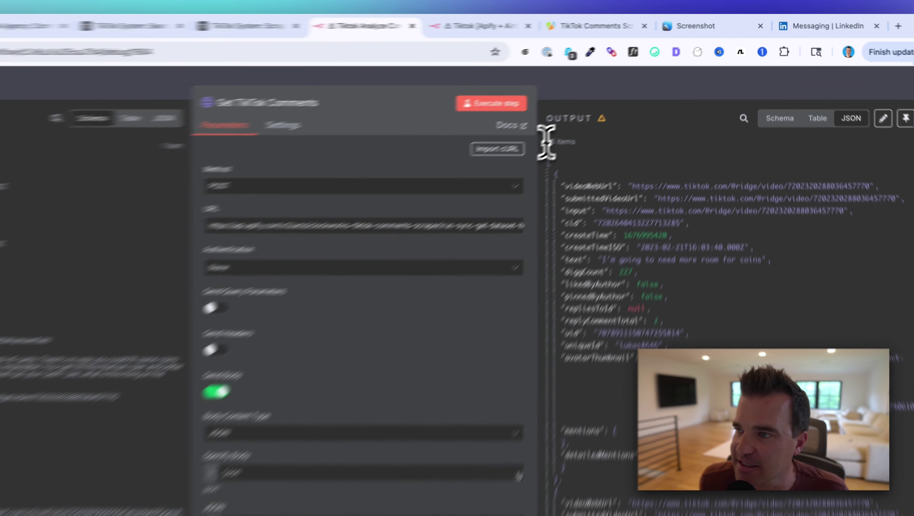
# Step: Examine the Get TikTok Comments node's output item count, commentsPerPost setting and scraped comment data, and return to the canvas
pyautogui.moveTo(598, 113); pyautogui.dragTo(633, 113)
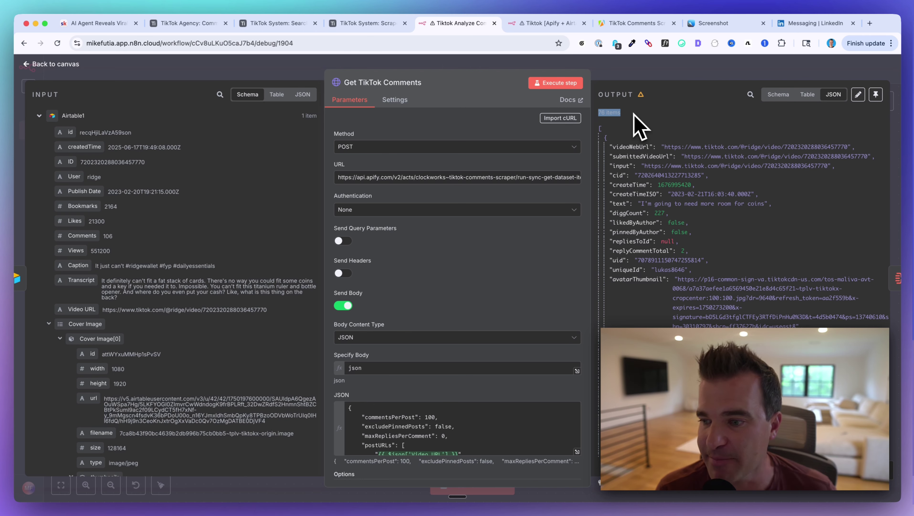
pyautogui.scroll(-3, 527, 241)
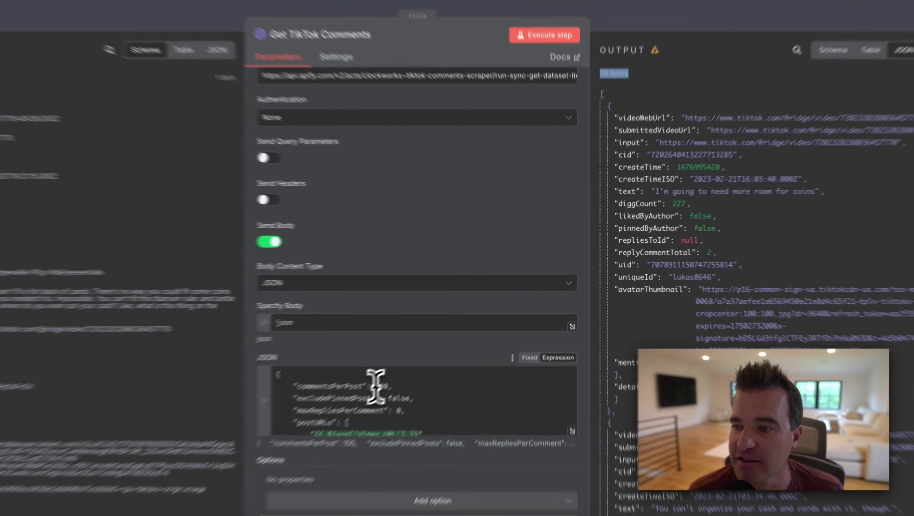
pyautogui.doubleClick(433, 353)
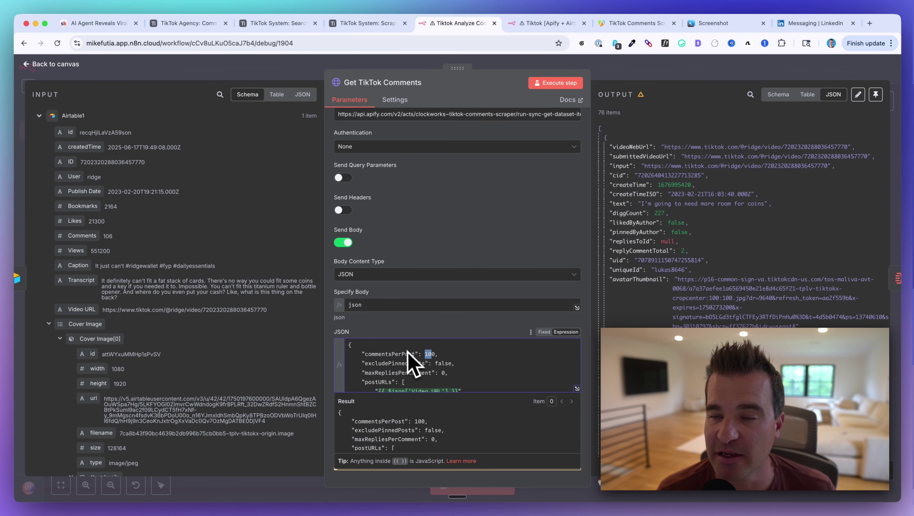
pyautogui.click(501, 261)
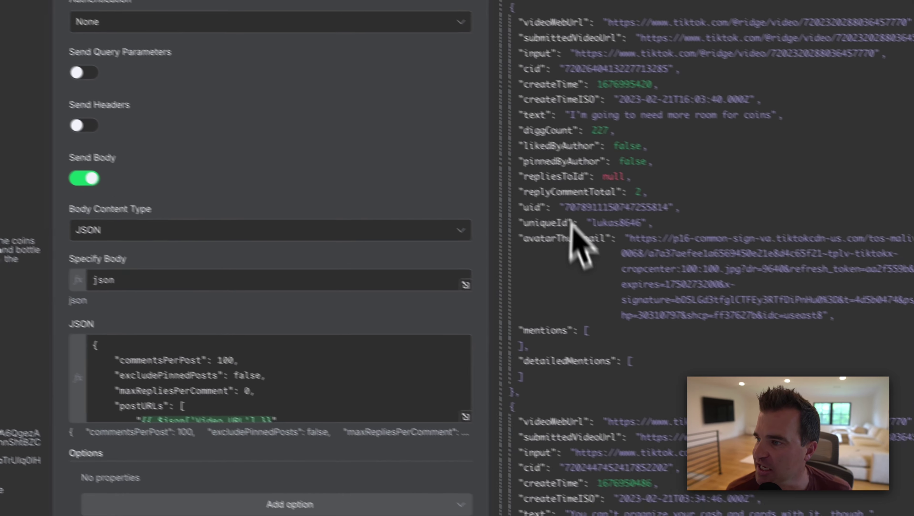
pyautogui.scroll(-5, 532, 162)
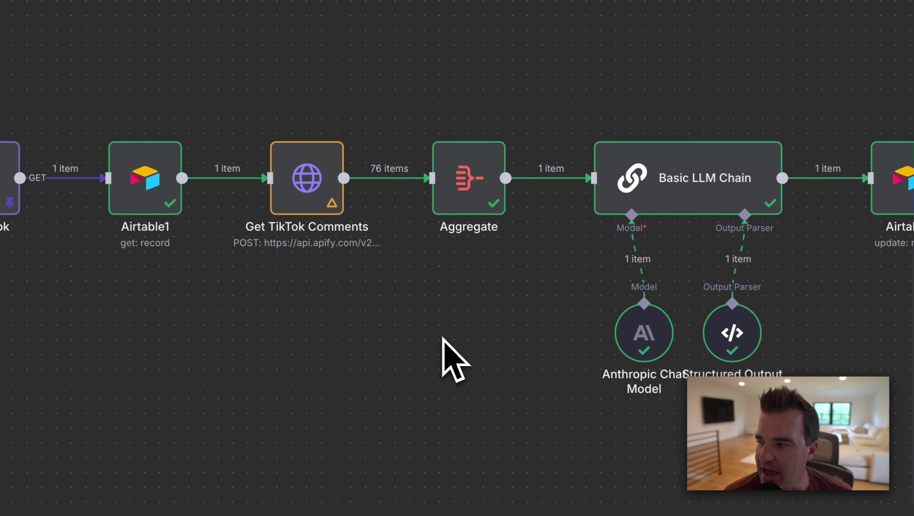
# Step: Open the Aggregate node and check its aggregation mode options, leaving Individual Fields selected
pyautogui.moveTo(481, 181)
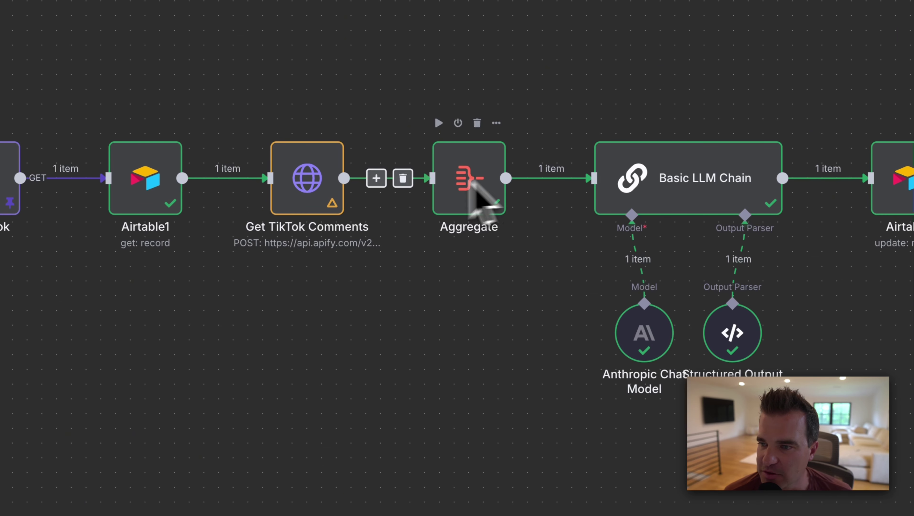
pyautogui.moveTo(301, 199)
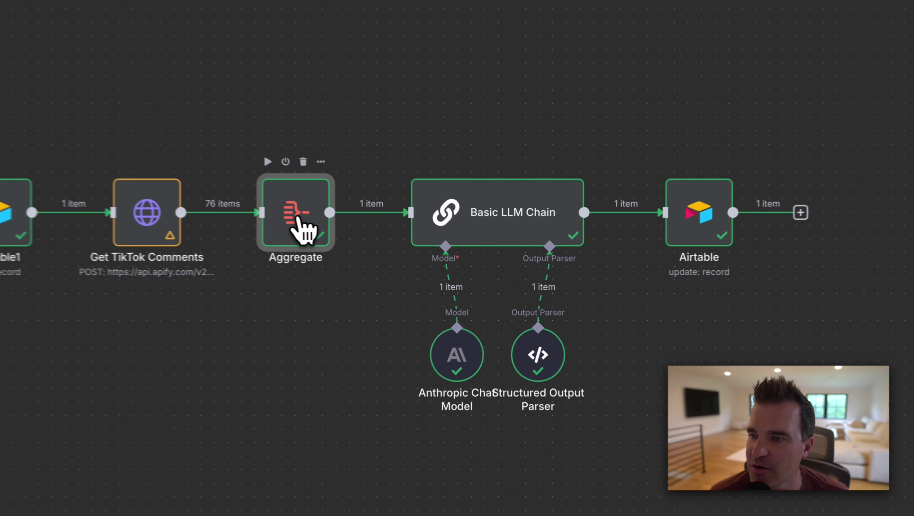
pyautogui.doubleClick(370, 257)
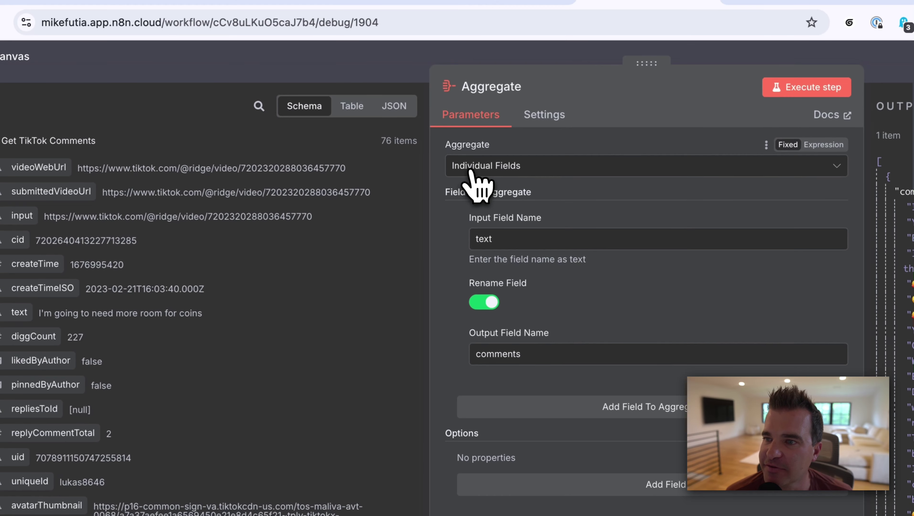
pyautogui.click(461, 153)
pyautogui.click(450, 285)
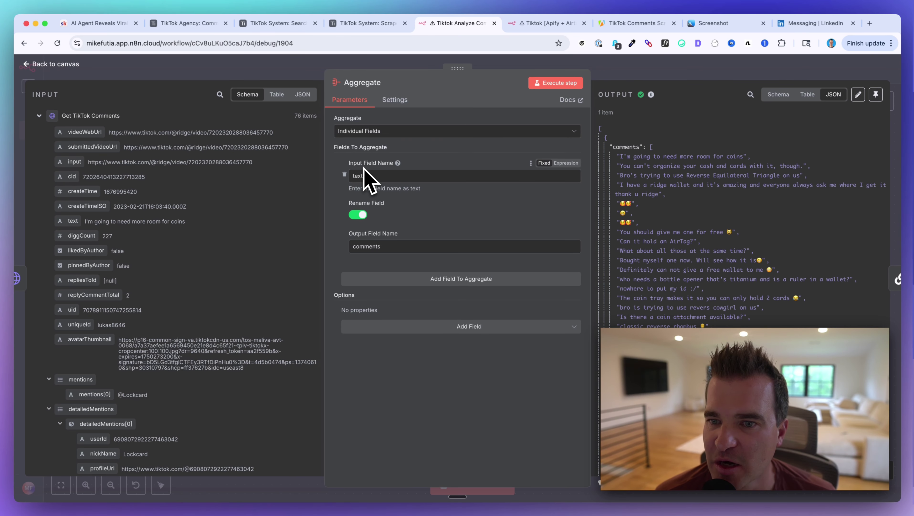
# Step: Switch the Input Field Name "text" to Expression and back to Fixed, and read through the aggregated comments in the output
pyautogui.scroll(-1, 133, 195)
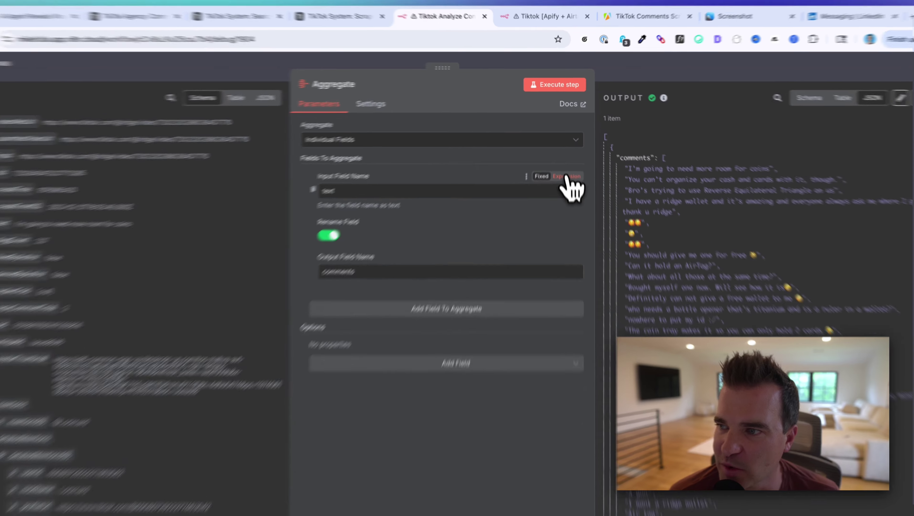
pyautogui.click(565, 162)
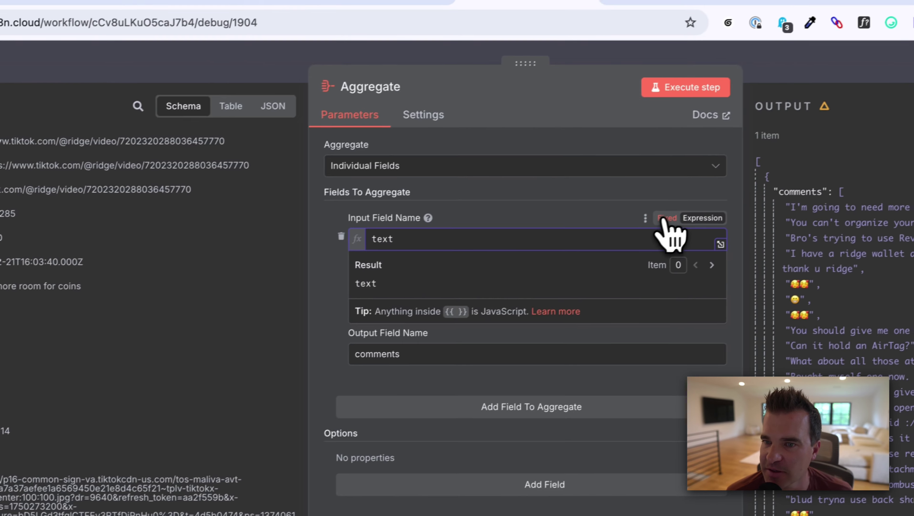
pyautogui.click(765, 183)
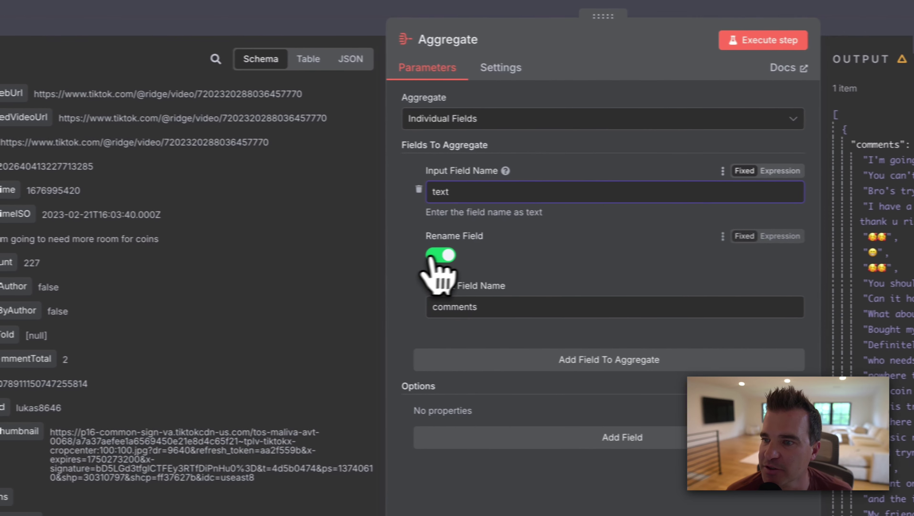
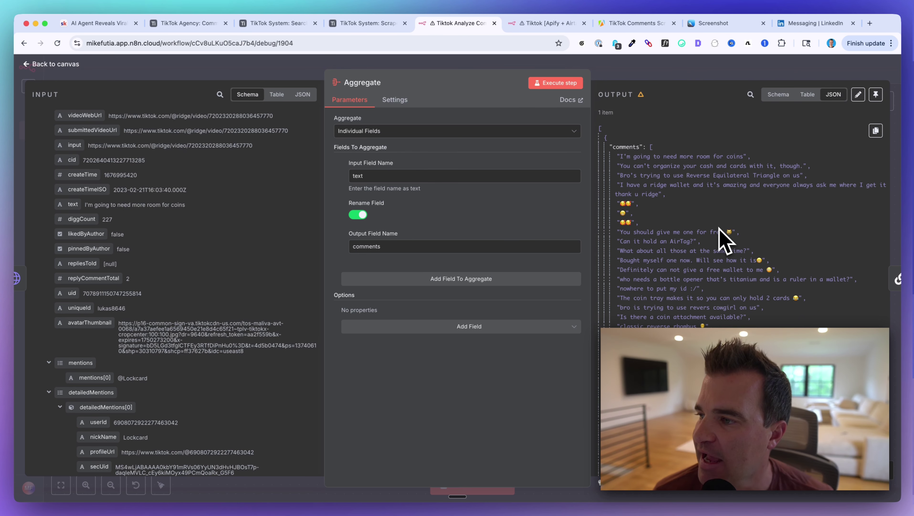
pyautogui.scroll(-10, 691, 268)
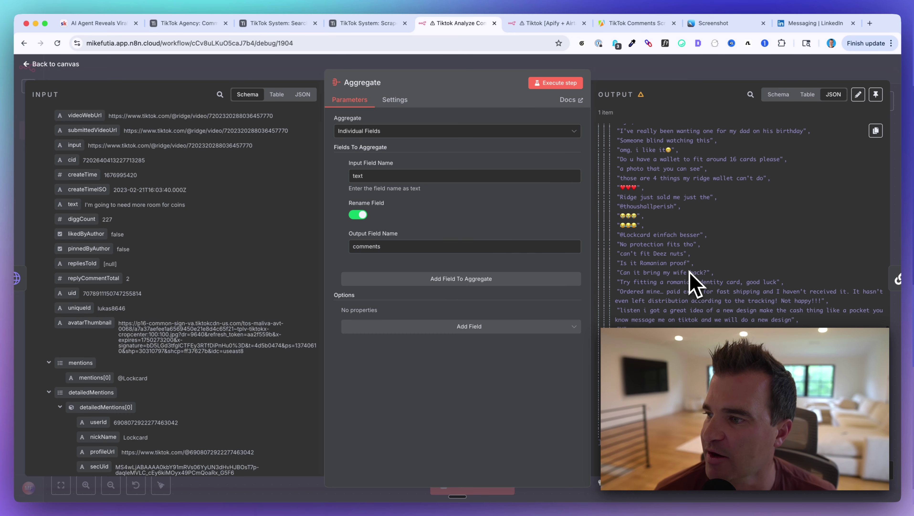
# Step: Read through the aggregated comments output once more, return to the canvas and bring the Basic LLM Chain and its sub-nodes into view
pyautogui.scroll(15, 689, 270)
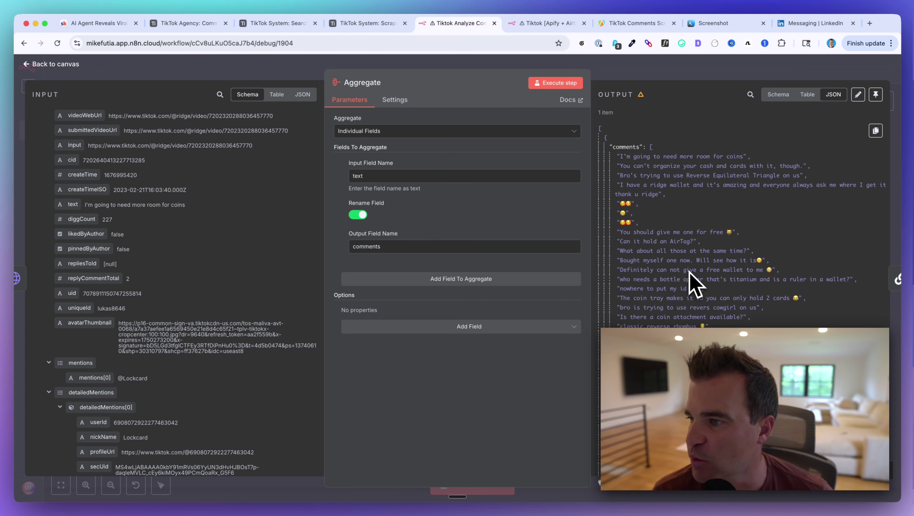
pyautogui.scroll(-10, 691, 274)
pyautogui.scroll(15, 663, 252)
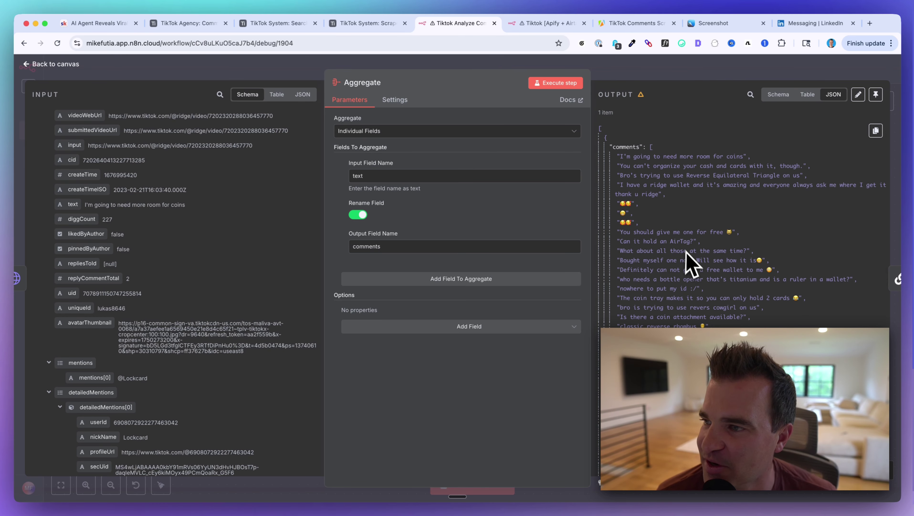
pyautogui.click(259, 74)
pyautogui.hscroll(2, 340, 135)
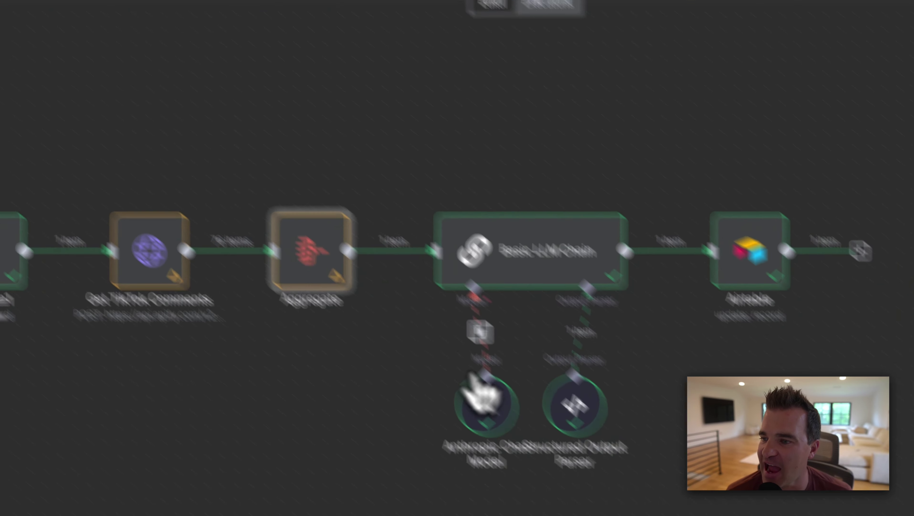
pyautogui.moveTo(446, 327); pyautogui.dragTo(417, 328)
pyautogui.moveTo(343, 319); pyautogui.dragTo(351, 318)
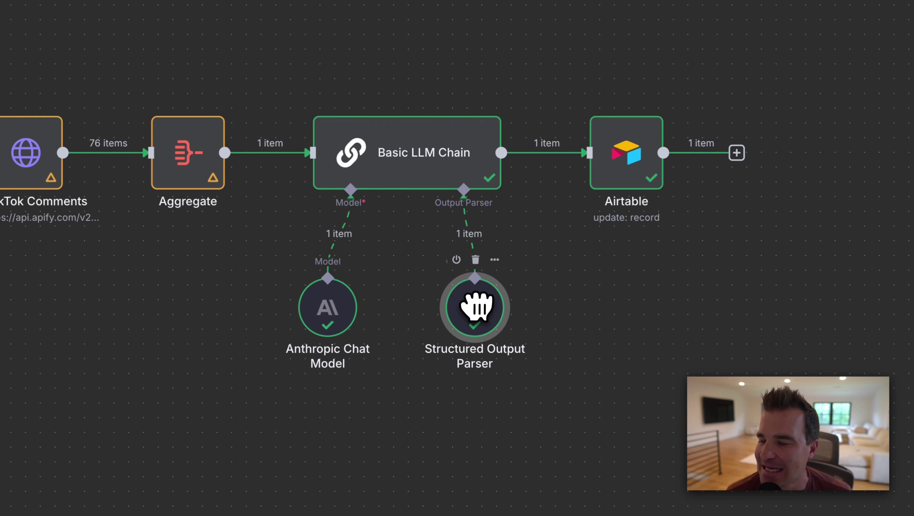
# Step: Search the node library for "basic" to show the Basic LLM Chain, and clear the search without adding a node
pyautogui.click(892, 81)
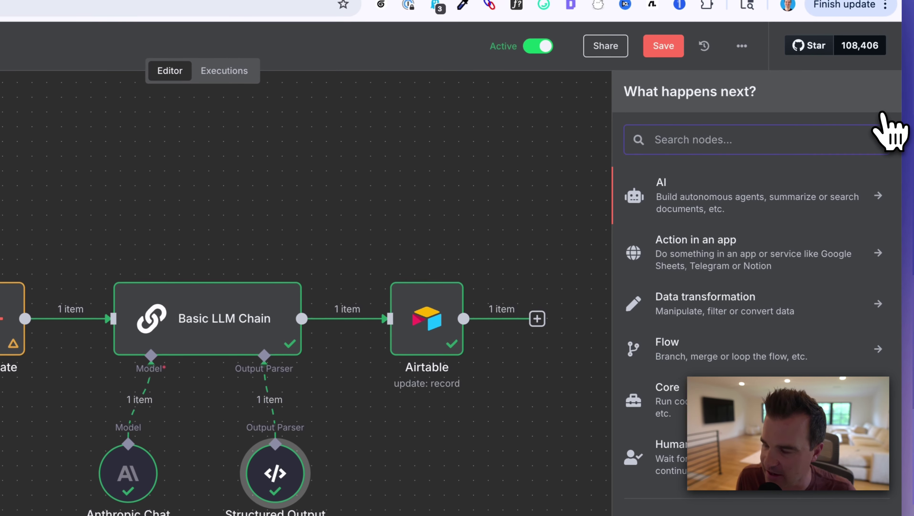
pyautogui.write('basic')
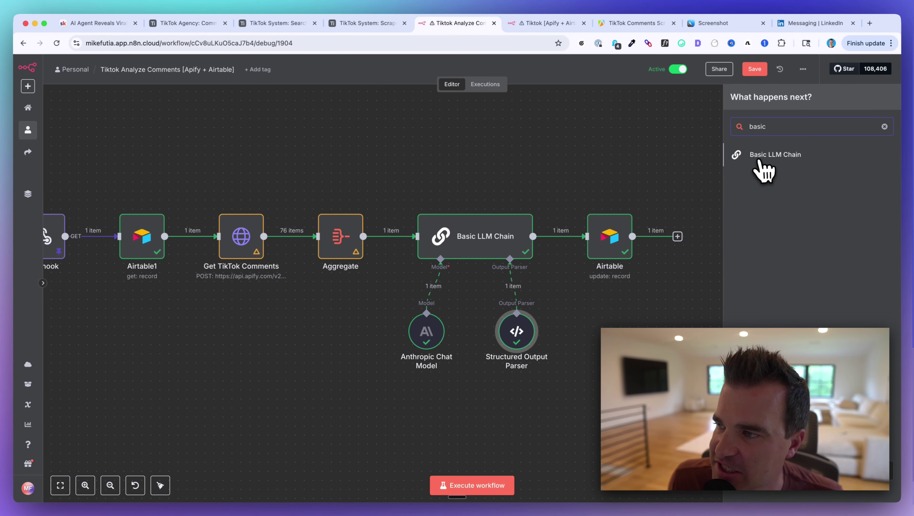
pyautogui.press('BackSpace')
pyautogui.press('BackSpace')
pyautogui.press('BackSpace')
pyautogui.press('BackSpace')
pyautogui.press('BackSpace')
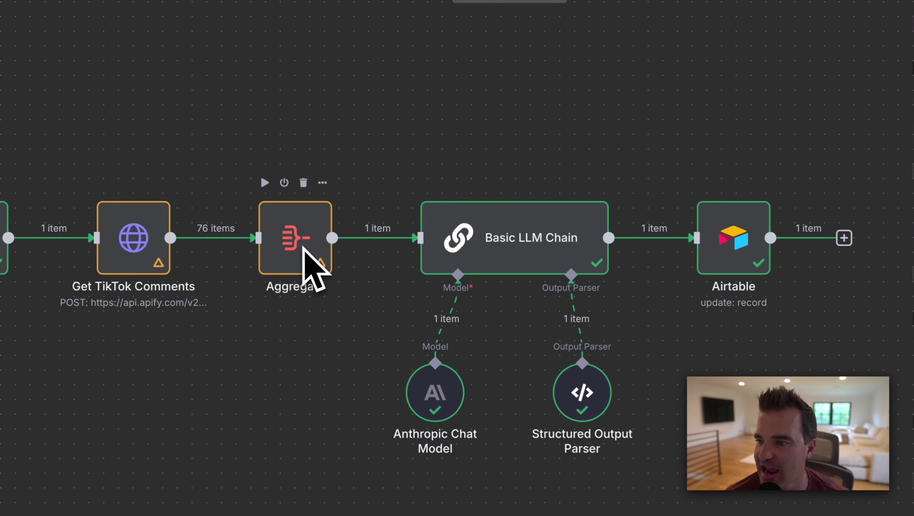
# Step: Look into the Basic LLM Chain node, check the Anthropic Chat Model's credential and model settings, and return to the canvas
pyautogui.doubleClick(511, 241)
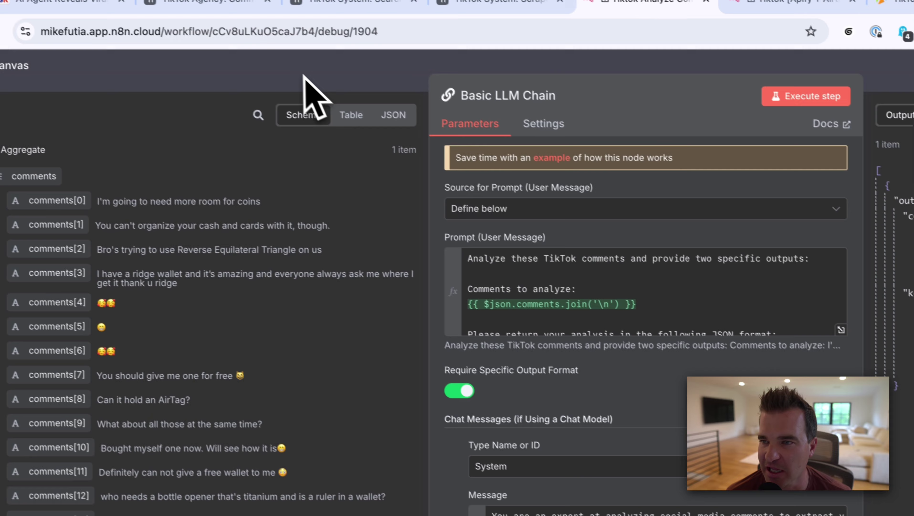
pyautogui.click(179, 20)
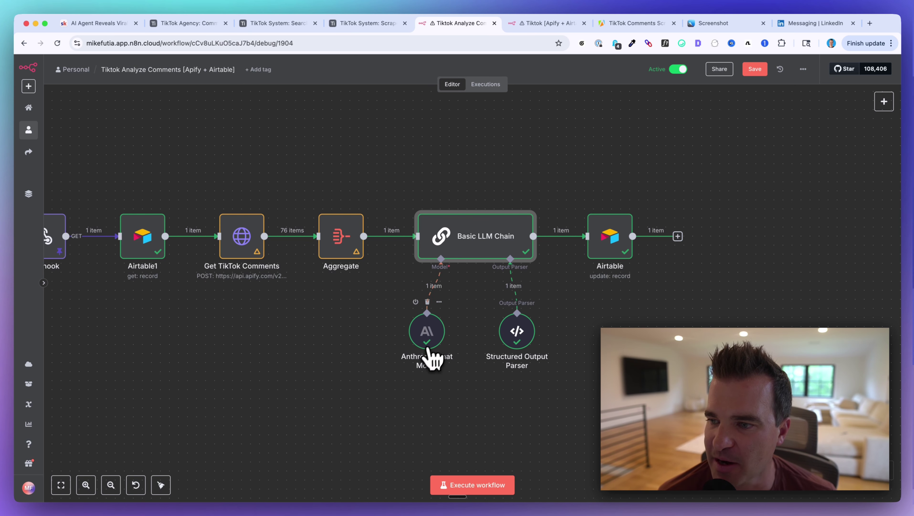
pyautogui.doubleClick(435, 347)
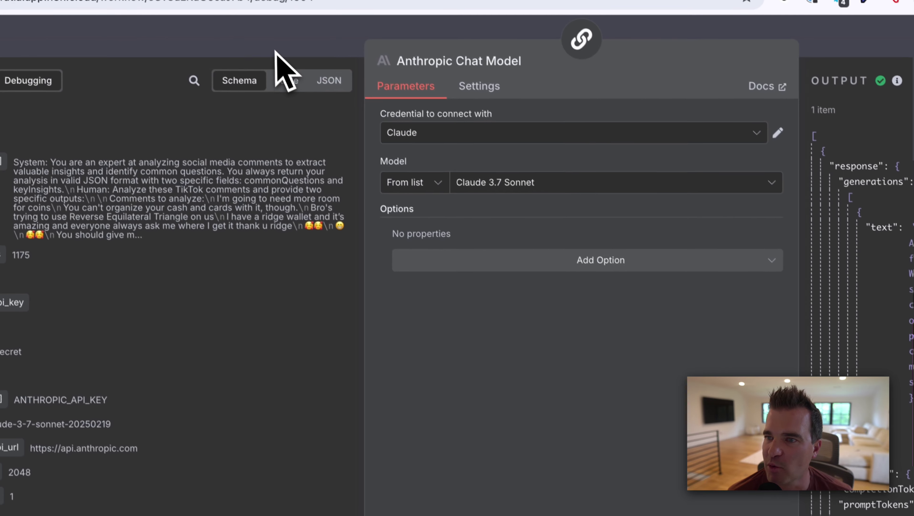
pyautogui.click(275, 51)
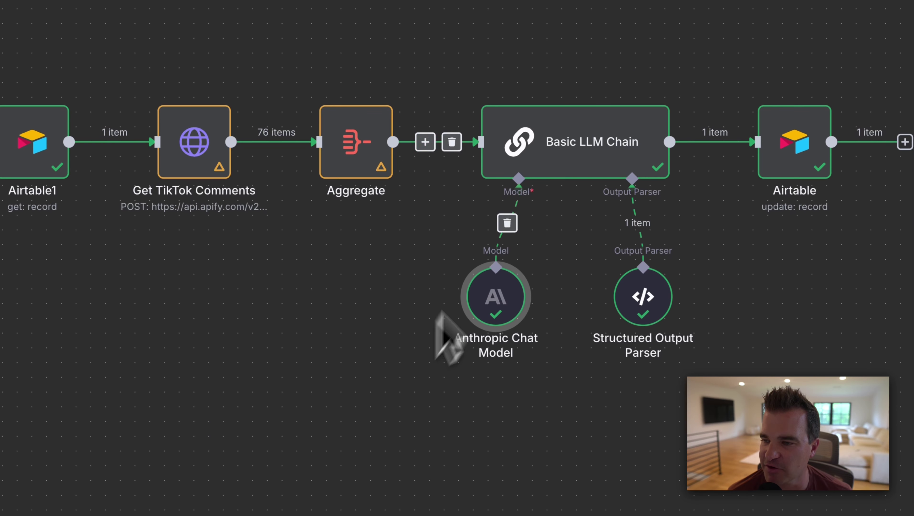
# Step: Open the Basic LLM Chain node and check the Source for Prompt options, leaving Define below selected
pyautogui.doubleClick(574, 154)
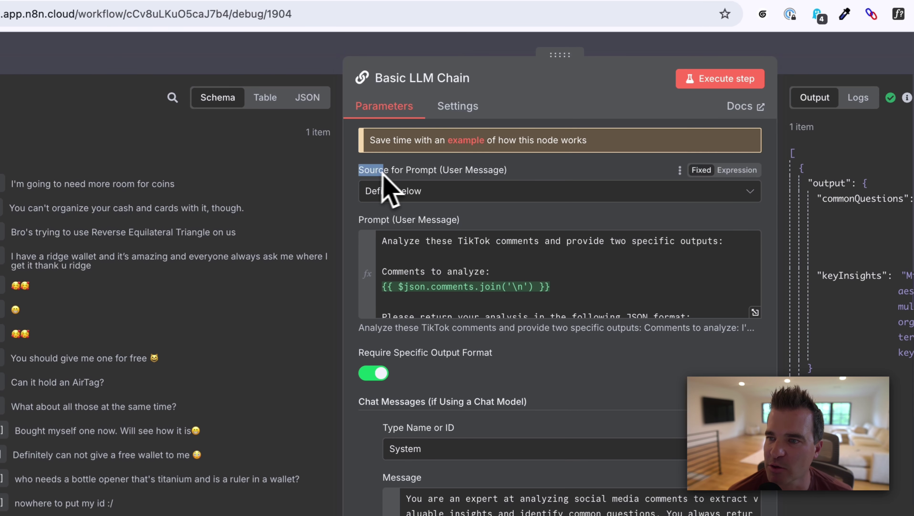
pyautogui.click(432, 199)
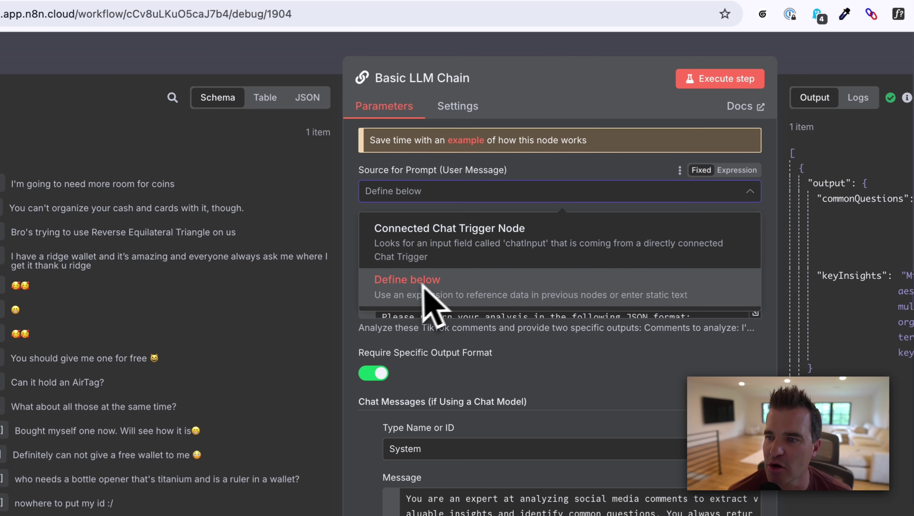
pyautogui.click(346, 289)
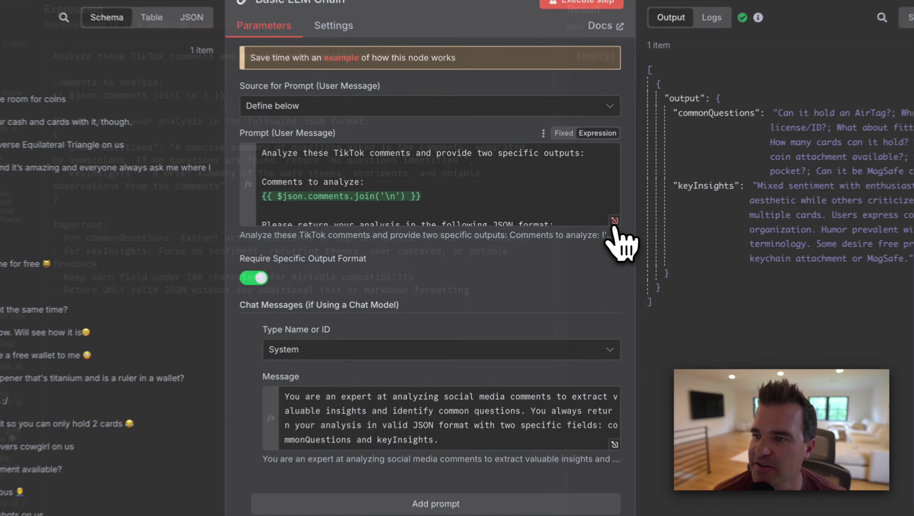
# Step: Open the user message prompt in the expression editor and read its opening instruction and the "Comments to analyze:" line
pyautogui.click(577, 226)
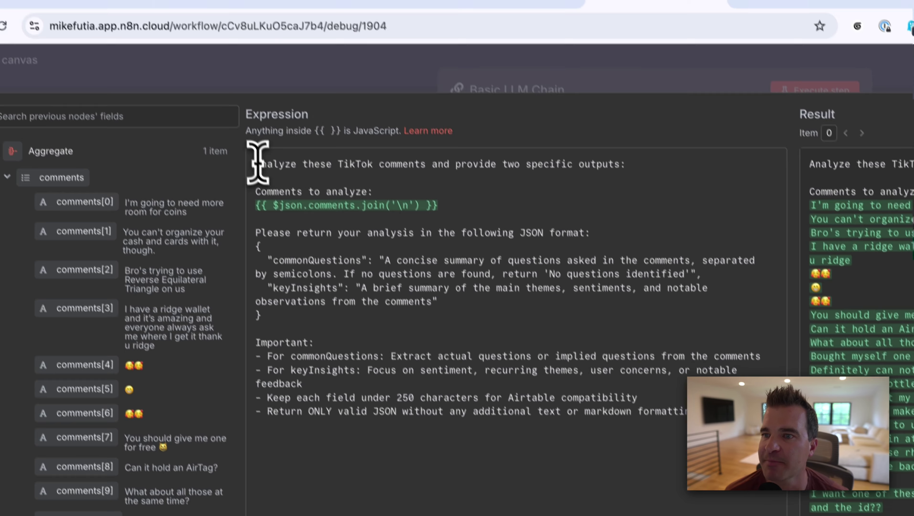
pyautogui.moveTo(207, 77); pyautogui.dragTo(432, 77)
pyautogui.moveTo(490, 184); pyautogui.dragTo(557, 187)
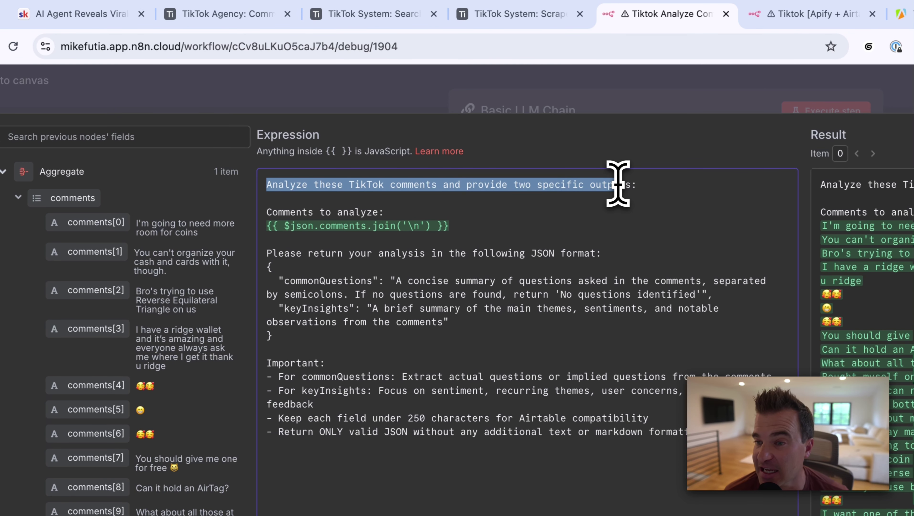
pyautogui.moveTo(617, 184); pyautogui.dragTo(622, 184)
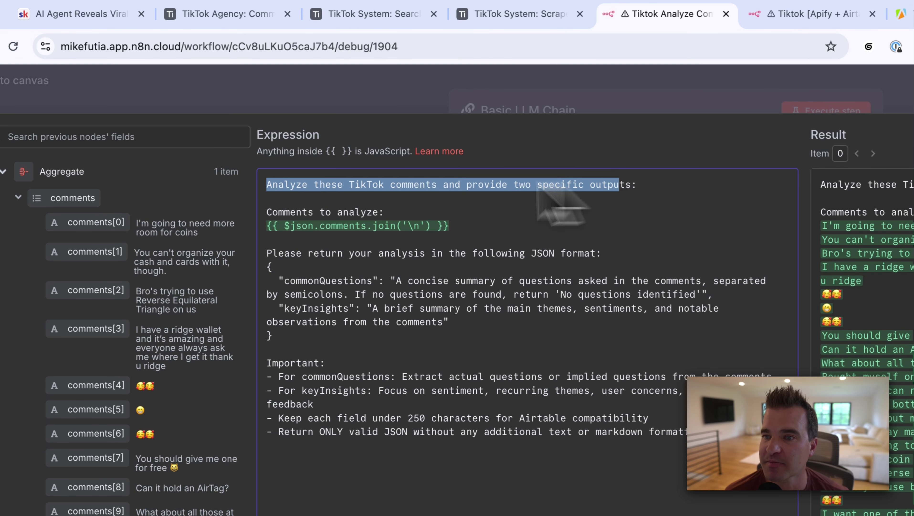
pyautogui.moveTo(267, 212); pyautogui.dragTo(385, 212)
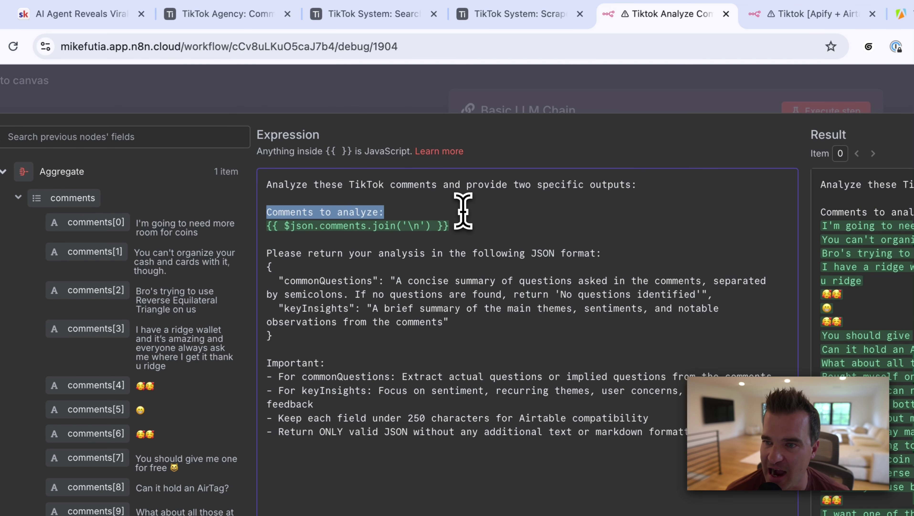
# Step: Examine the {{ $json.comments.join('\n') }} expression, its '\n' separator and the joined comments in the result preview
pyautogui.click(474, 223)
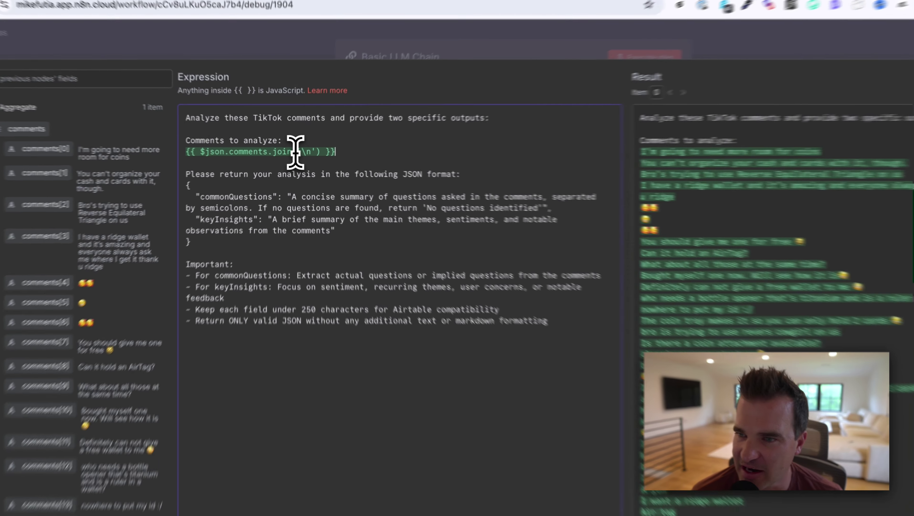
pyautogui.moveTo(295, 154); pyautogui.dragTo(308, 154)
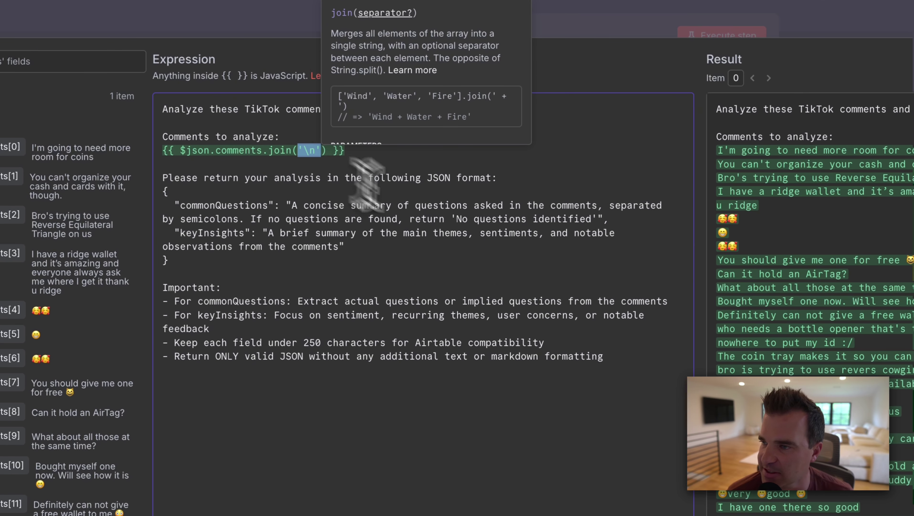
pyautogui.click(606, 357)
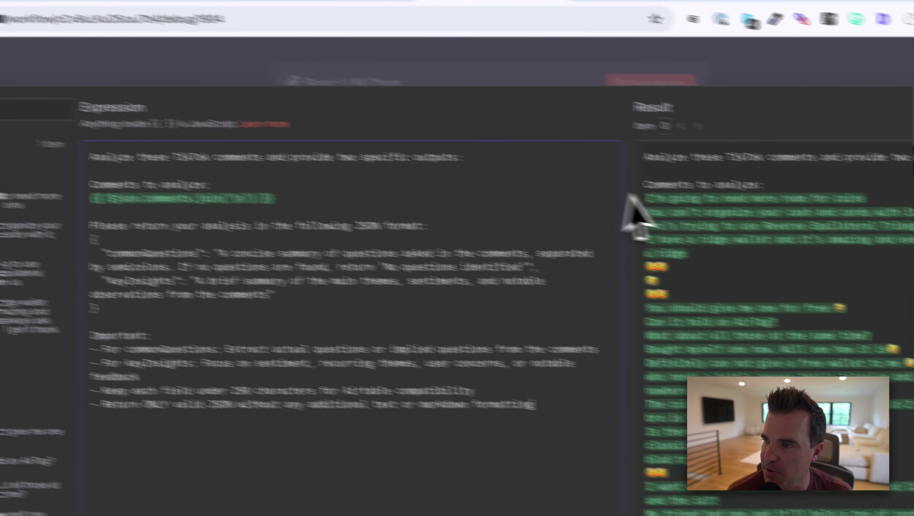
pyautogui.scroll(-10, 622, 276)
pyautogui.scroll(10, 616, 271)
pyautogui.scroll(-10, 571, 377)
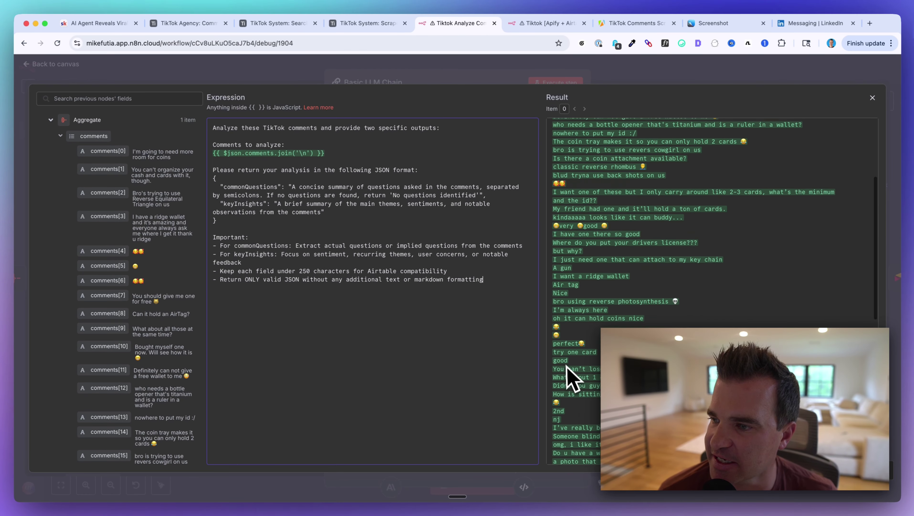
pyautogui.scroll(10, 571, 377)
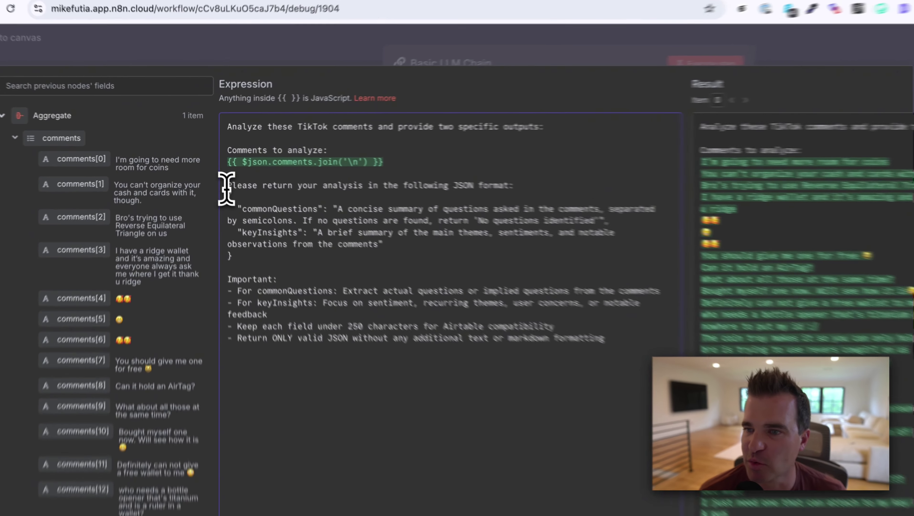
# Step: Review the prompt's JSON format with commonQuestions and keyInsights, compare it with the Airtable Comment Analysis page, and return to the workflow
pyautogui.moveTo(213, 169); pyautogui.dragTo(329, 221)
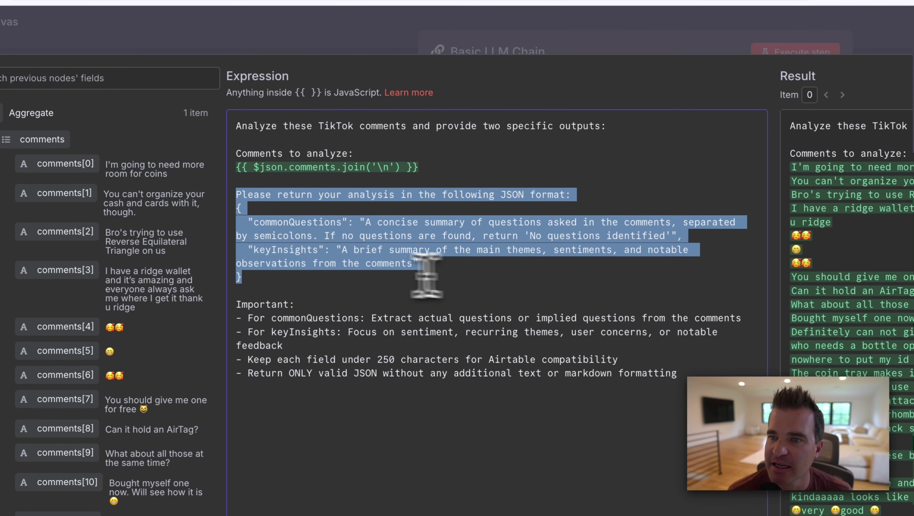
pyautogui.click(316, 208)
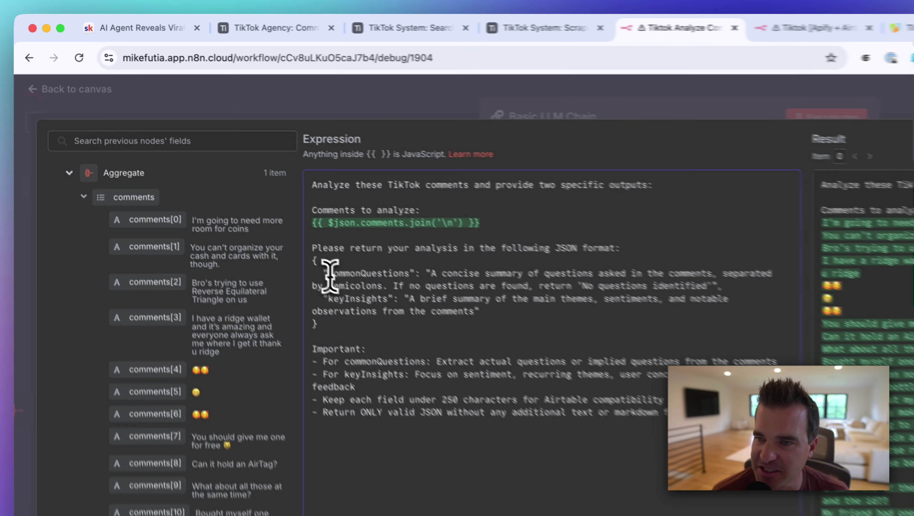
pyautogui.moveTo(224, 186); pyautogui.dragTo(278, 187)
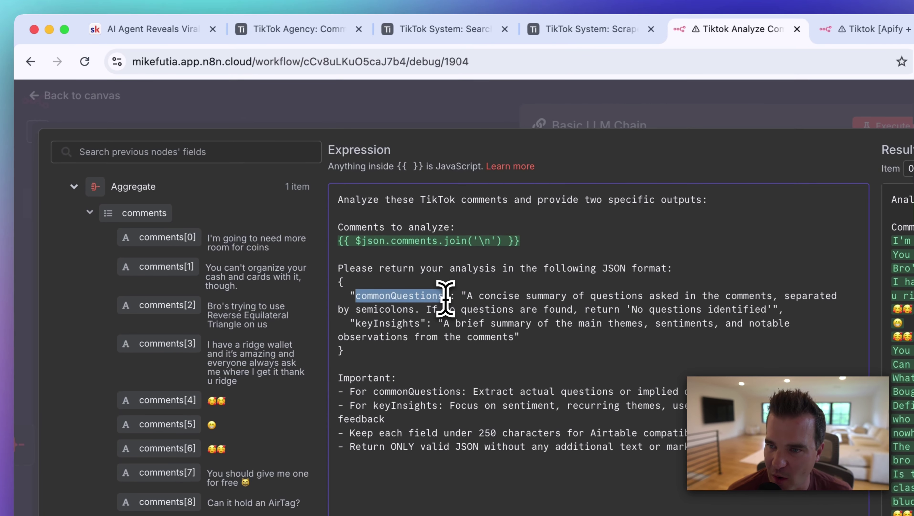
pyautogui.moveTo(356, 324); pyautogui.dragTo(412, 325)
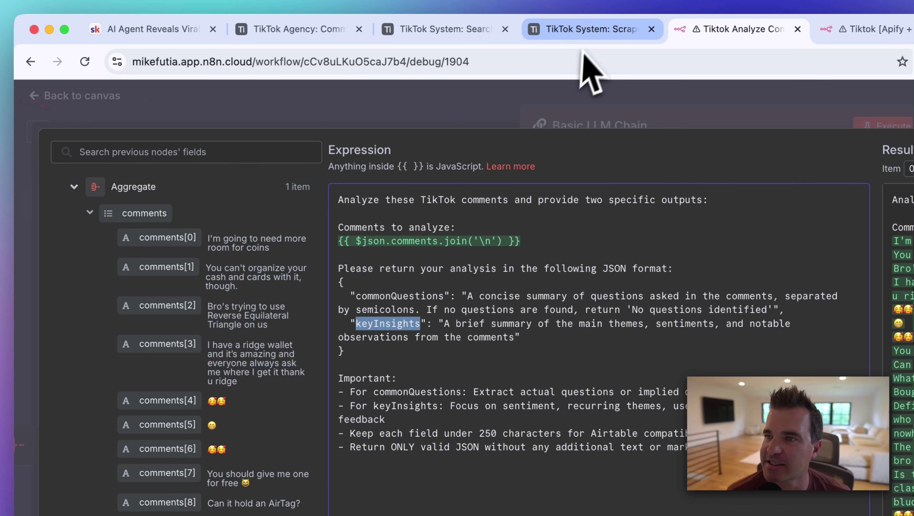
pyautogui.click(585, 33)
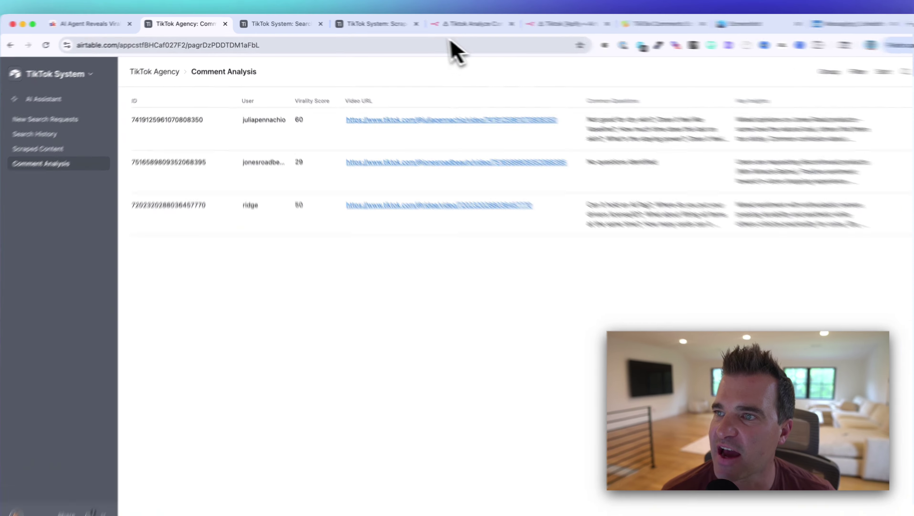
pyautogui.click(459, 22)
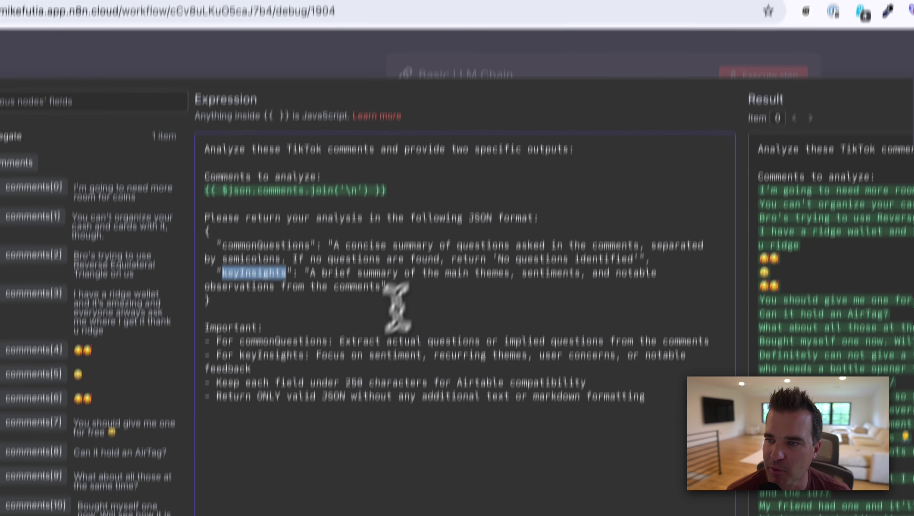
# Step: Read the prompt's Important rules for commonQuestions and keyInsights, and close the expression editor
pyautogui.moveTo(381, 345); pyautogui.dragTo(277, 336)
pyautogui.click(215, 357)
pyautogui.moveTo(225, 228); pyautogui.dragTo(201, 140)
pyautogui.click(270, 266)
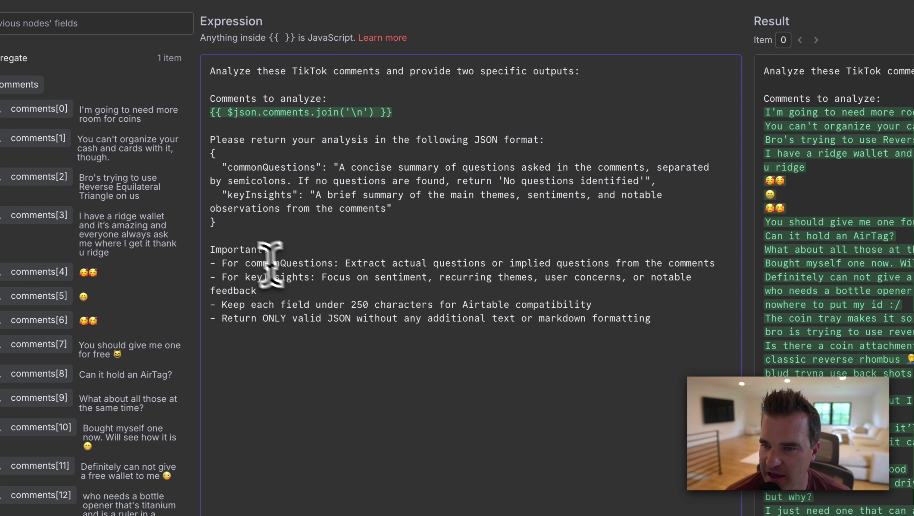
pyautogui.moveTo(214, 250); pyautogui.dragTo(300, 251)
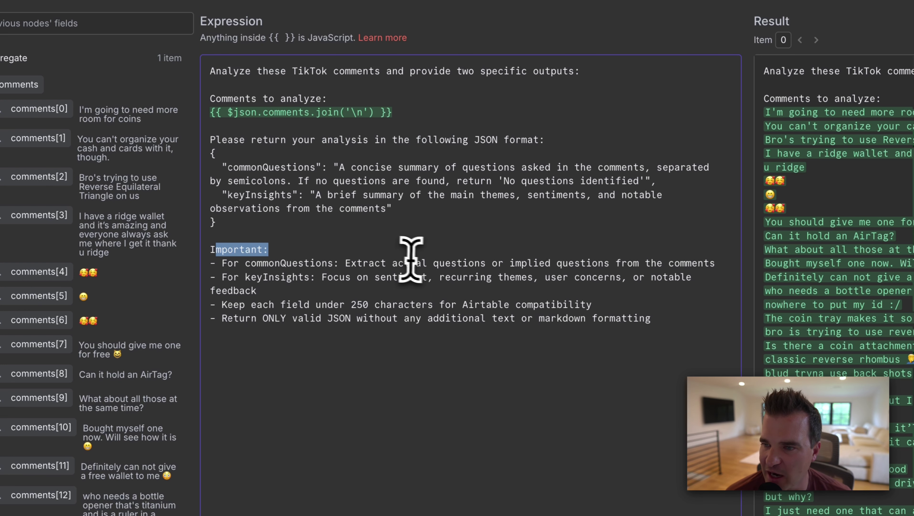
pyautogui.moveTo(362, 262); pyautogui.dragTo(564, 263)
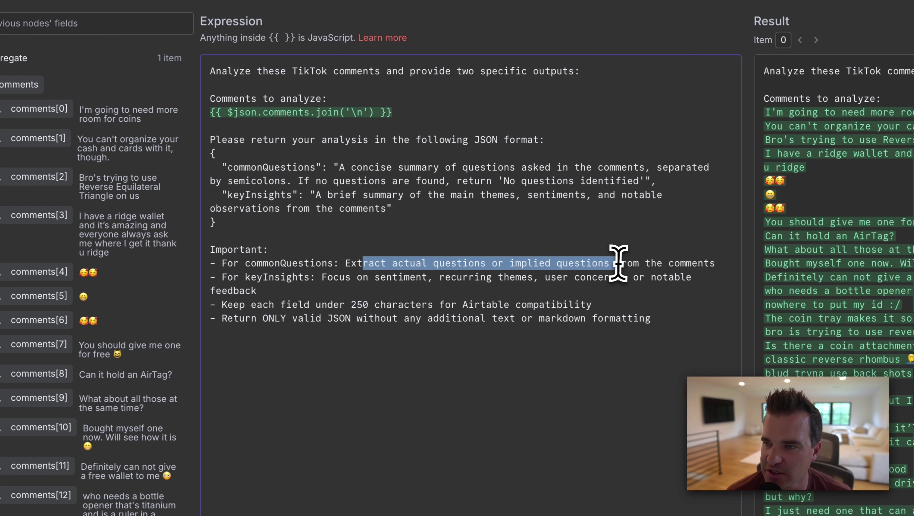
pyautogui.moveTo(221, 277); pyautogui.dragTo(425, 278)
pyautogui.moveTo(504, 278); pyautogui.dragTo(623, 278)
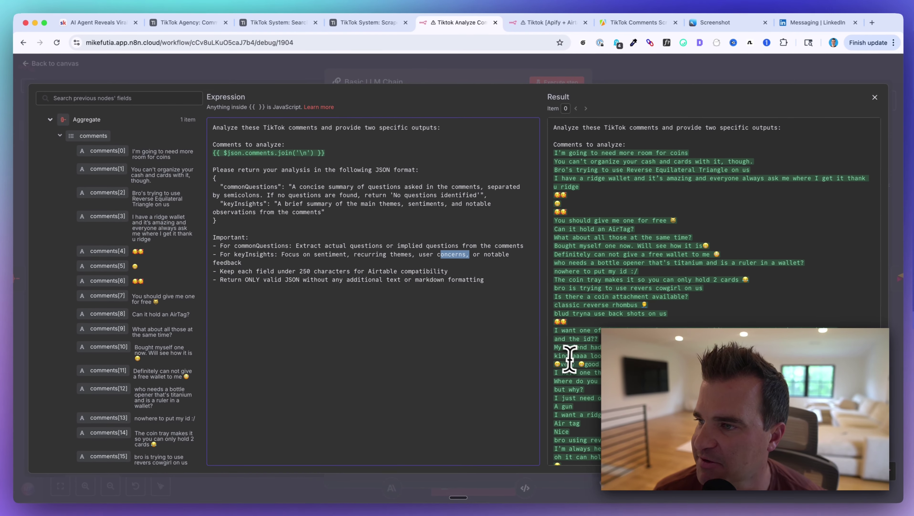
pyautogui.scroll(5, 598, 356)
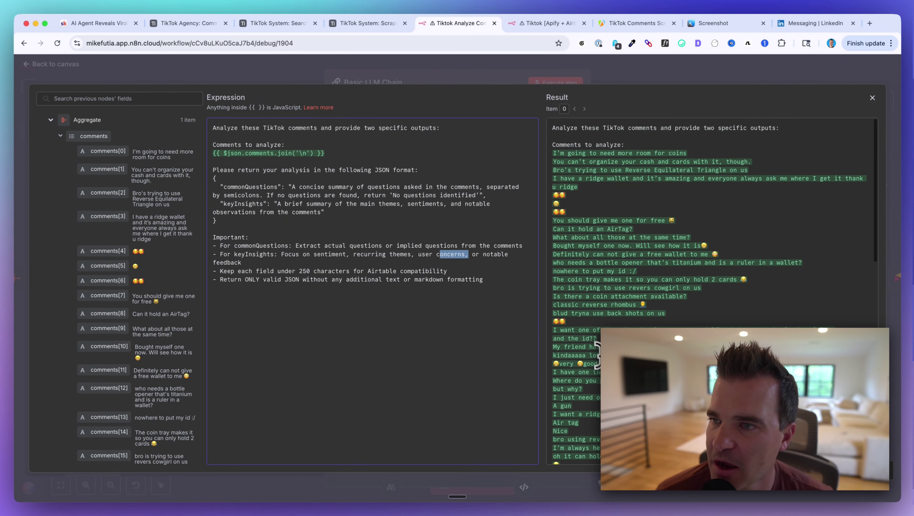
pyautogui.press('Escape')
pyautogui.scroll(-3, 481, 307)
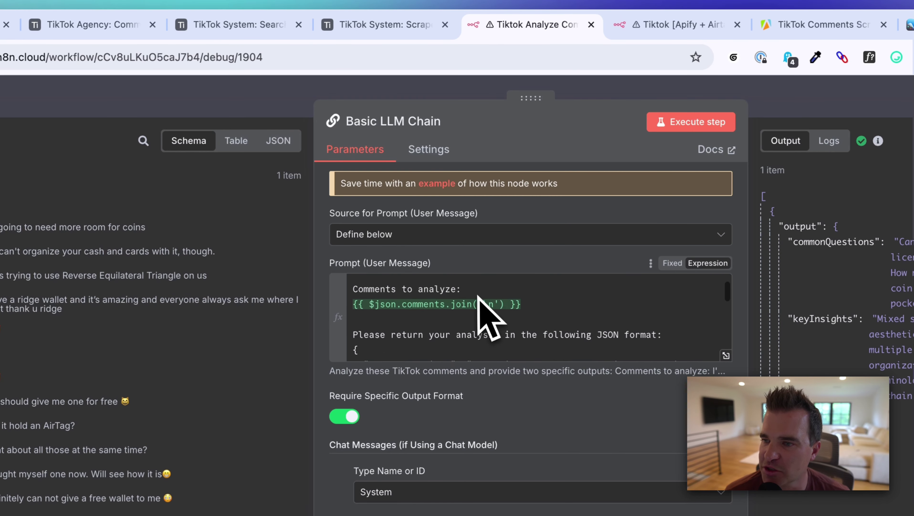
# Step: Check the role options of the System chat message and try adding an extra prompt to the Basic LLM Chain
pyautogui.scroll(-2, 477, 310)
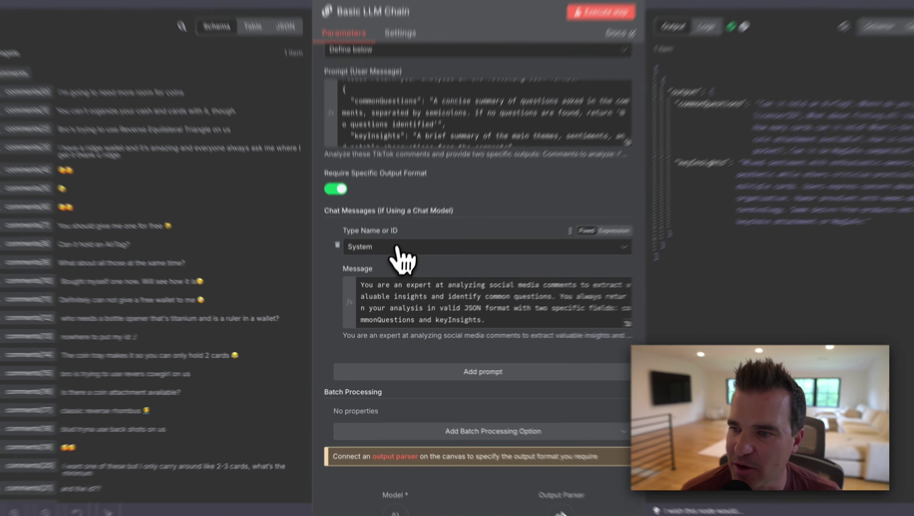
pyautogui.click(393, 271)
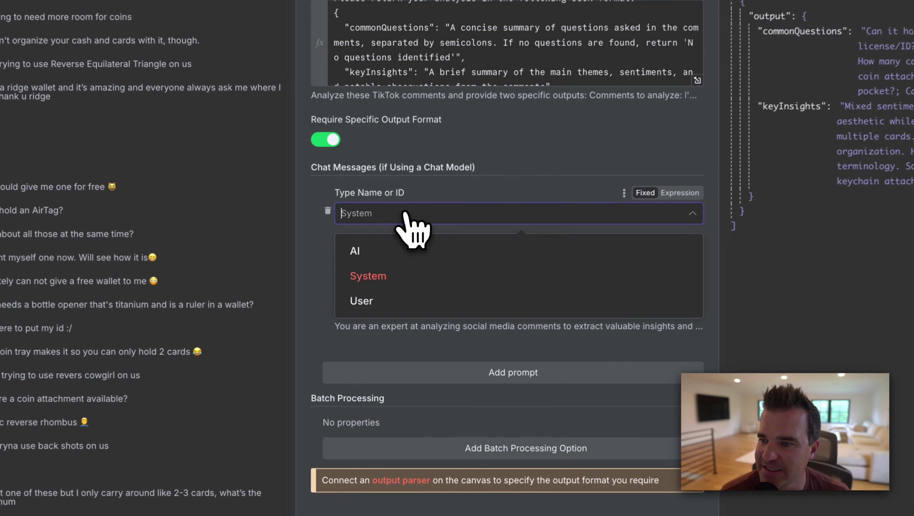
pyautogui.click(311, 277)
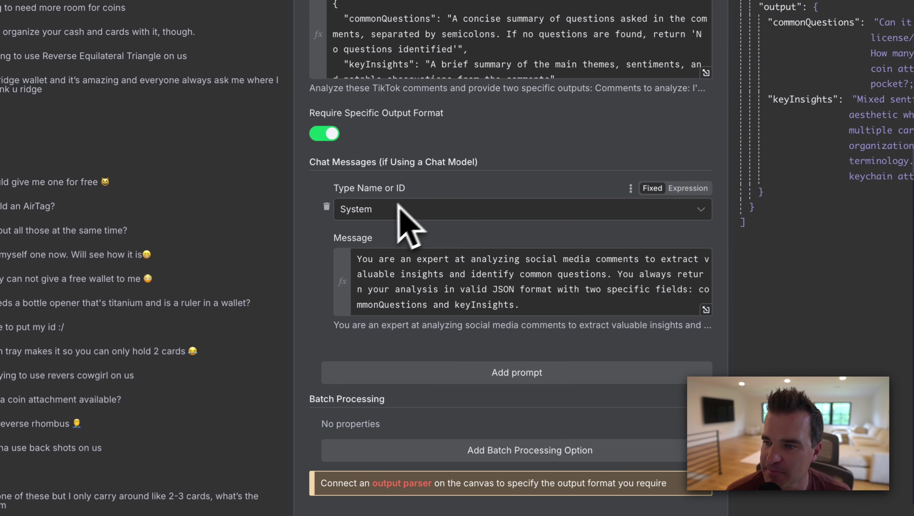
pyautogui.click(519, 374)
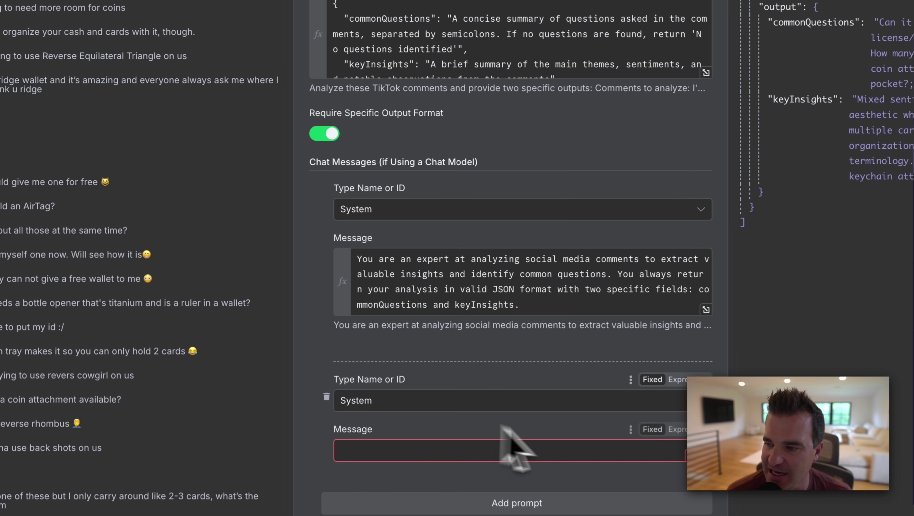
pyautogui.click(326, 396)
pyautogui.scroll(2, 540, 333)
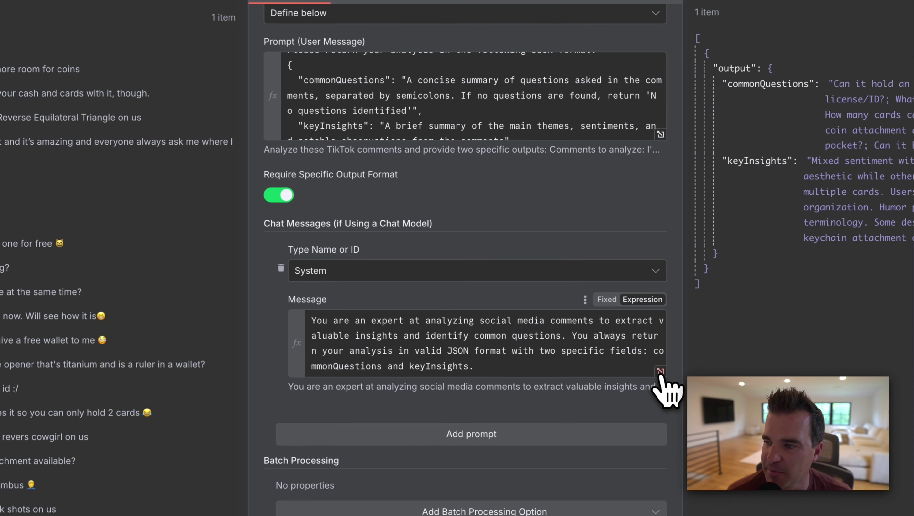
# Step: Open the System message in the expression editor, read its instruction about commonQuestions and keyInsights, and return to the canvas
pyautogui.click(678, 379)
pyautogui.moveTo(388, 76); pyautogui.dragTo(42, 36)
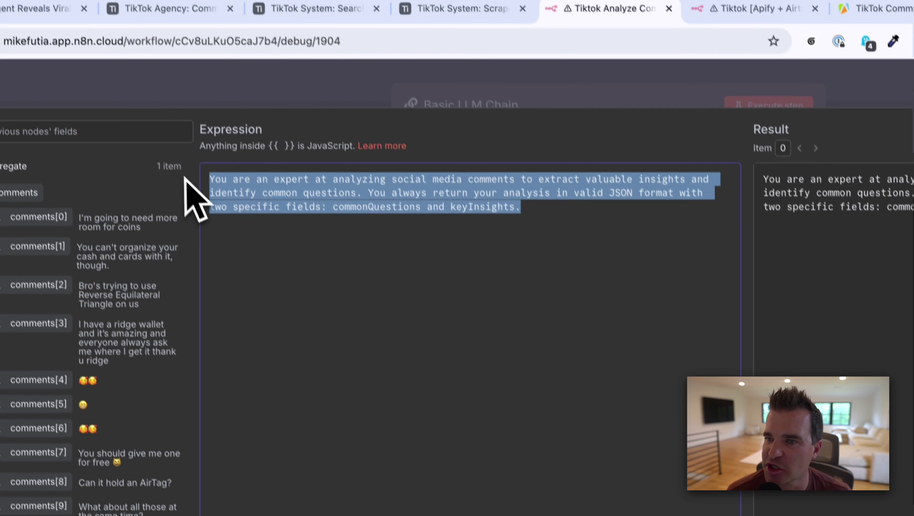
pyautogui.click(613, 217)
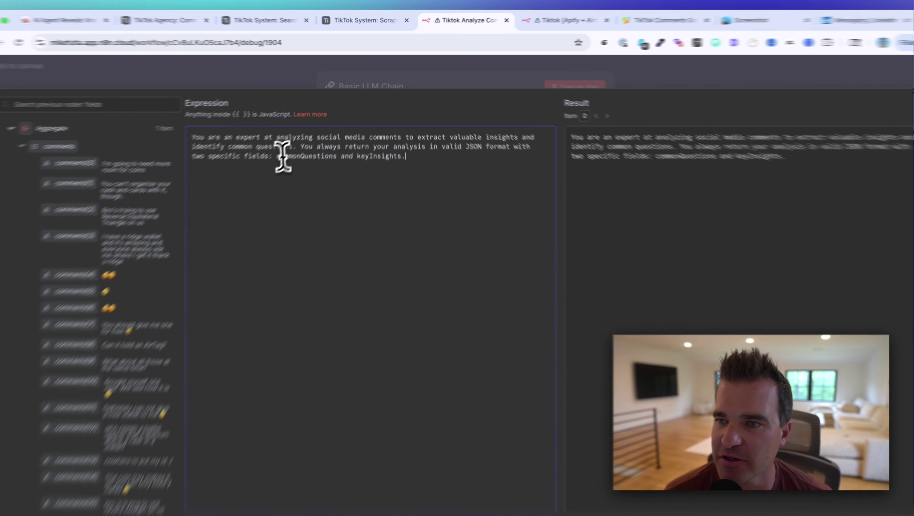
pyautogui.moveTo(288, 145); pyautogui.dragTo(357, 149)
pyautogui.moveTo(341, 206); pyautogui.dragTo(436, 211)
pyautogui.click(486, 233)
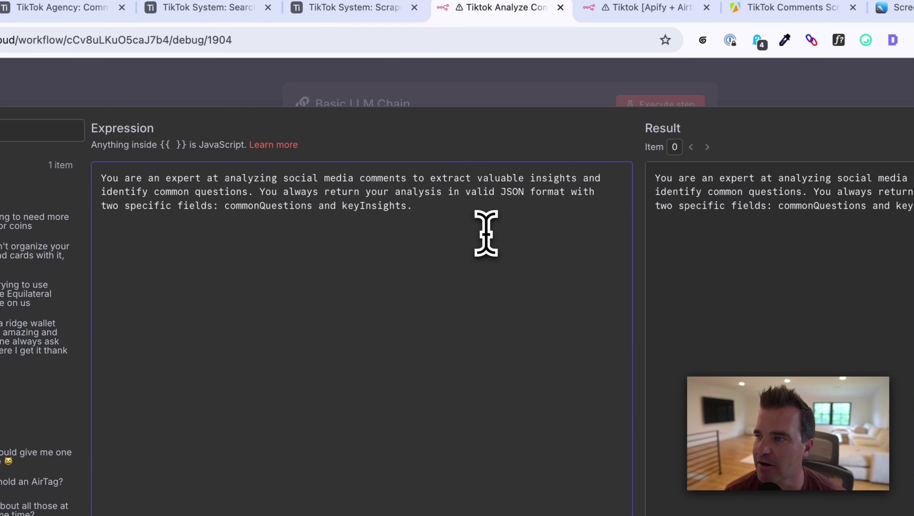
pyautogui.click(402, 97)
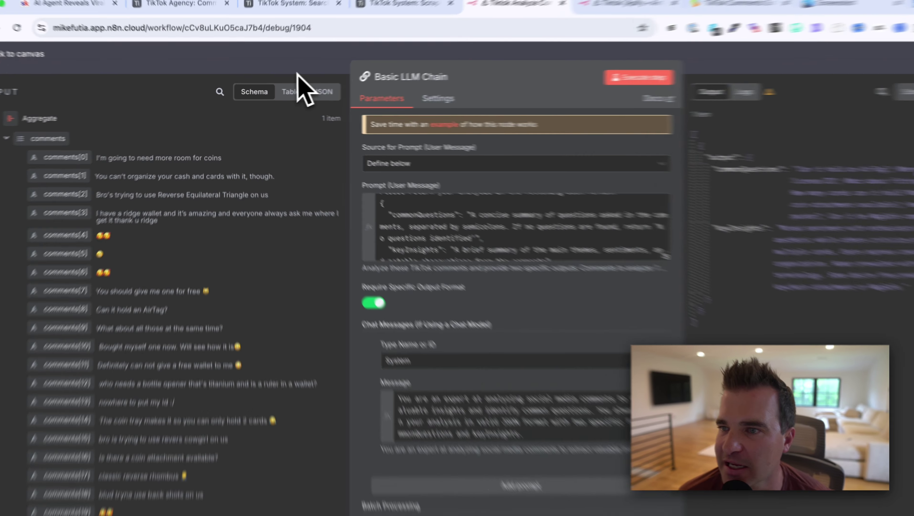
pyautogui.click(307, 73)
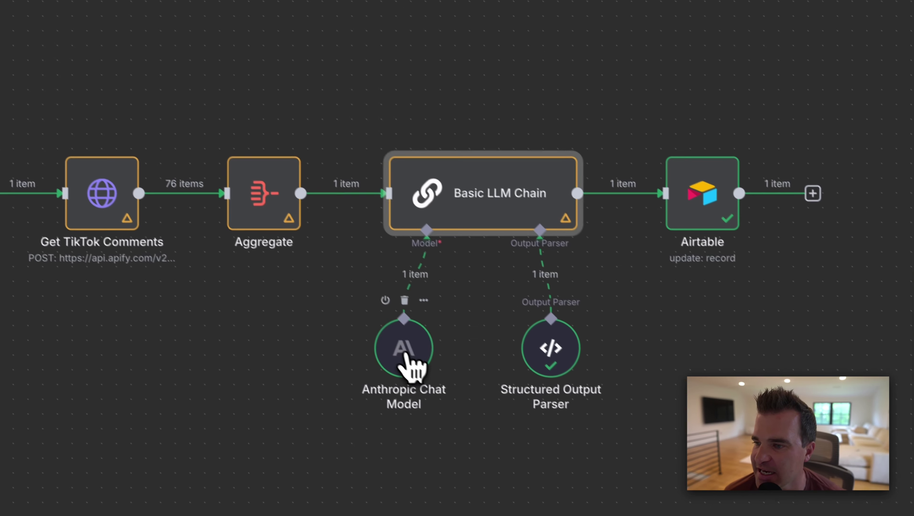
# Step: Move the Anthropic Chat Model node further away from the Structured Output Parser node on the canvas
pyautogui.moveTo(408, 357); pyautogui.dragTo(357, 329)
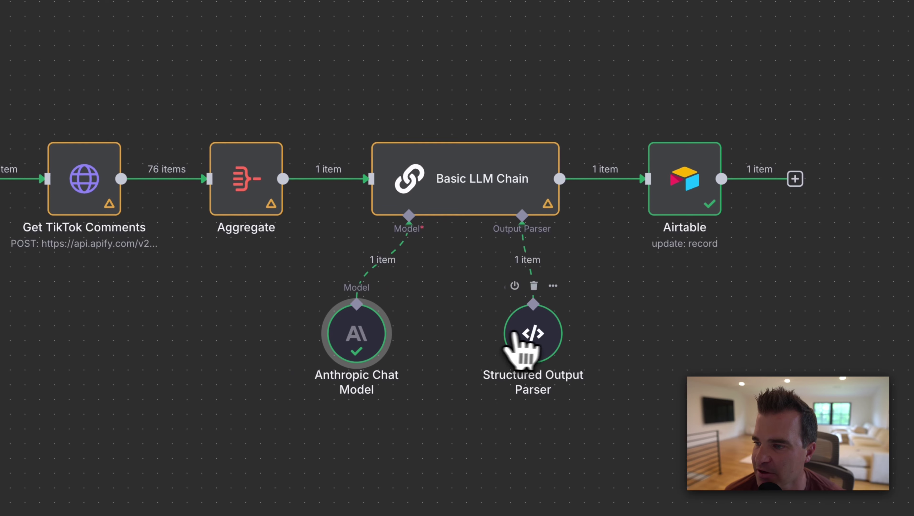
pyautogui.moveTo(524, 350); pyautogui.dragTo(527, 332)
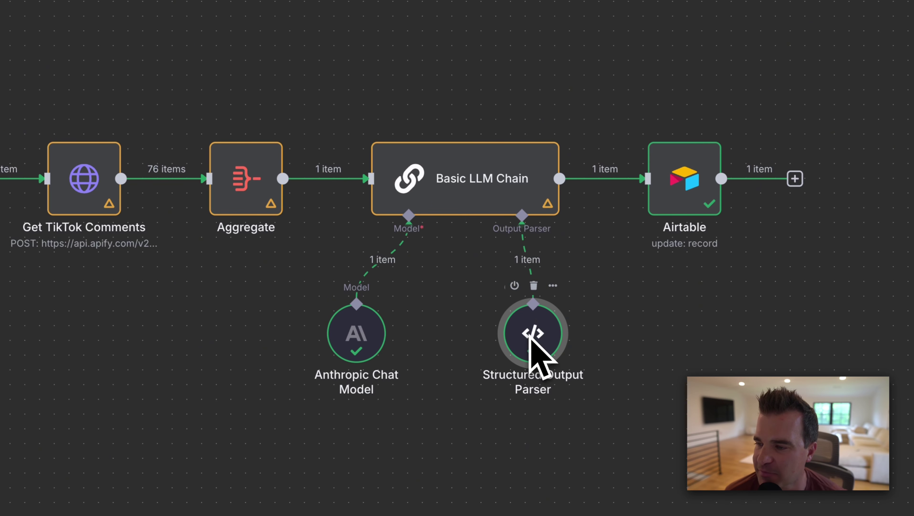
pyautogui.moveTo(526, 257)
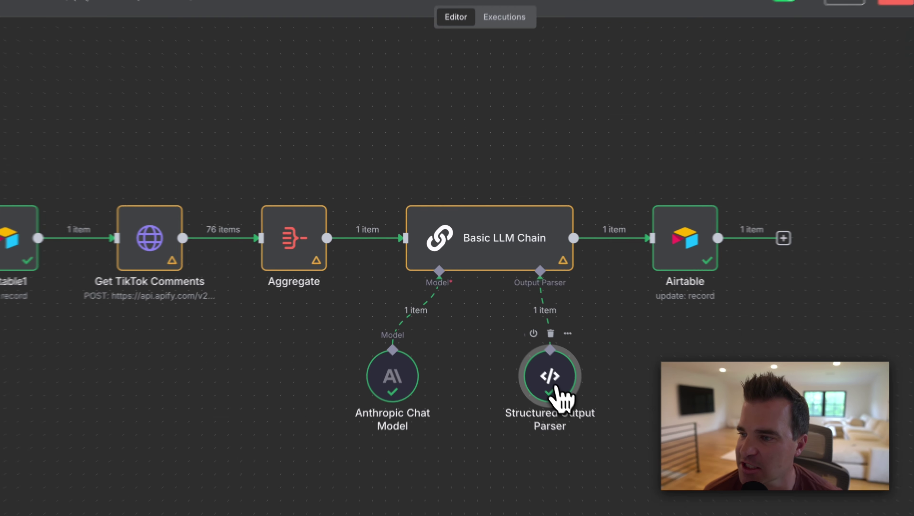
# Step: Open the Structured Output Parser node and check its Schema Type options, keeping Define Below
pyautogui.doubleClick(522, 346)
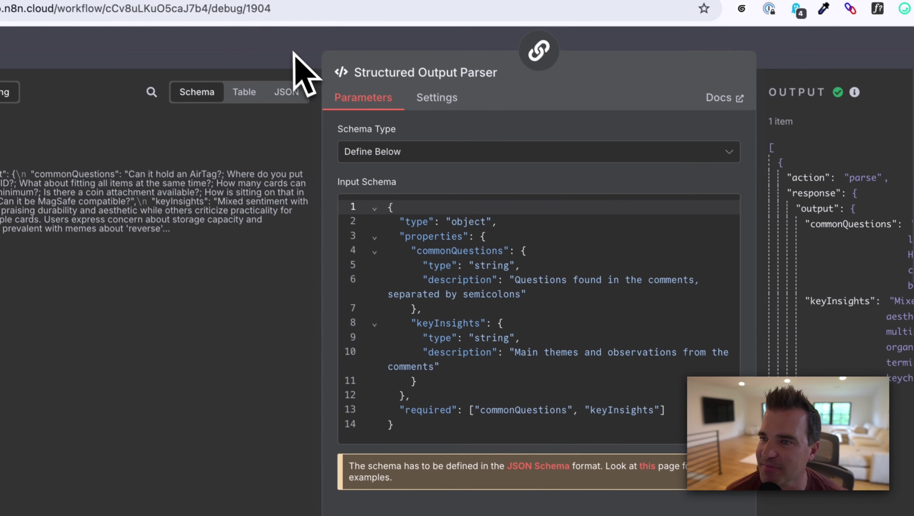
pyautogui.click(265, 27)
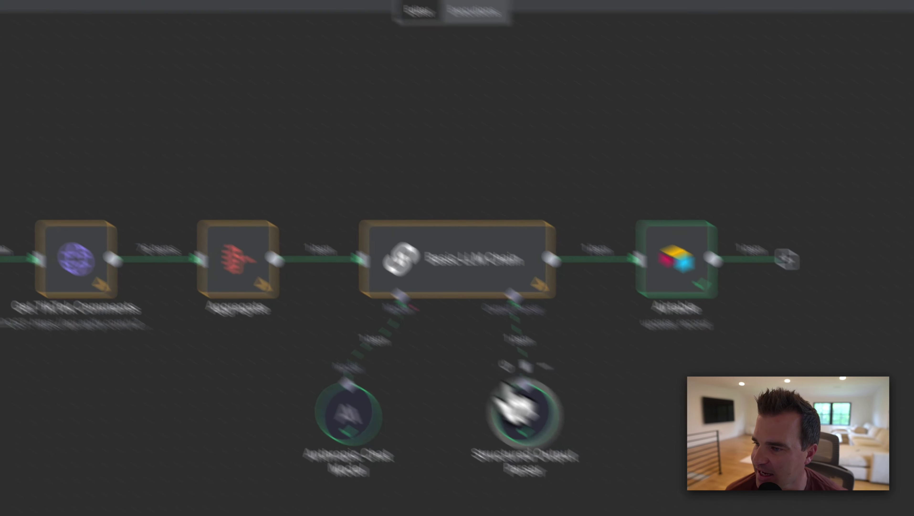
pyautogui.moveTo(509, 311); pyautogui.dragTo(390, 318)
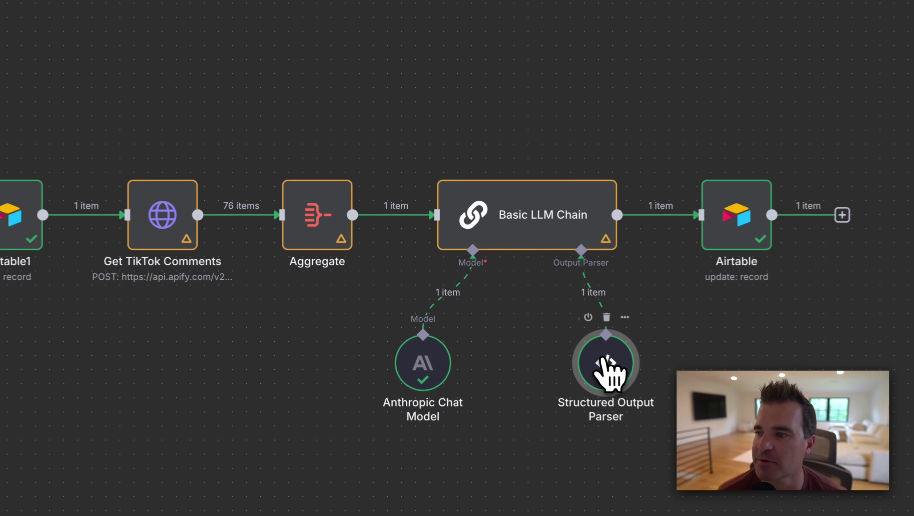
pyautogui.doubleClick(526, 331)
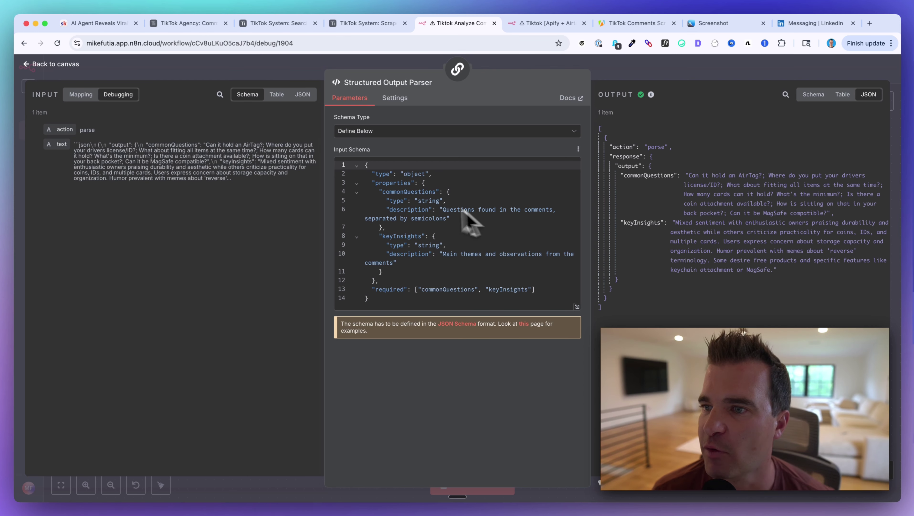
pyautogui.click(357, 130)
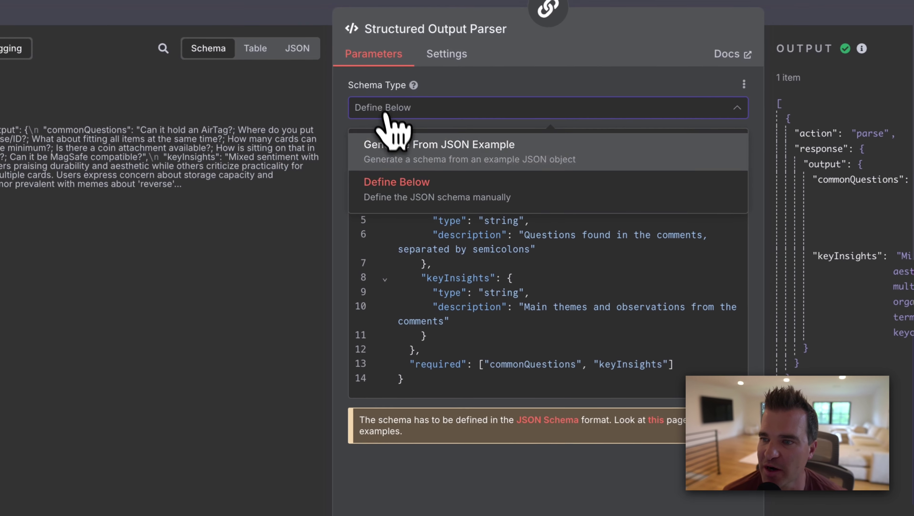
pyautogui.click(442, 378)
# Step: Review the parser's full input schema in the enlarged editor and its commonQuestions and keyInsights output, and return to the canvas
pyautogui.click(665, 248)
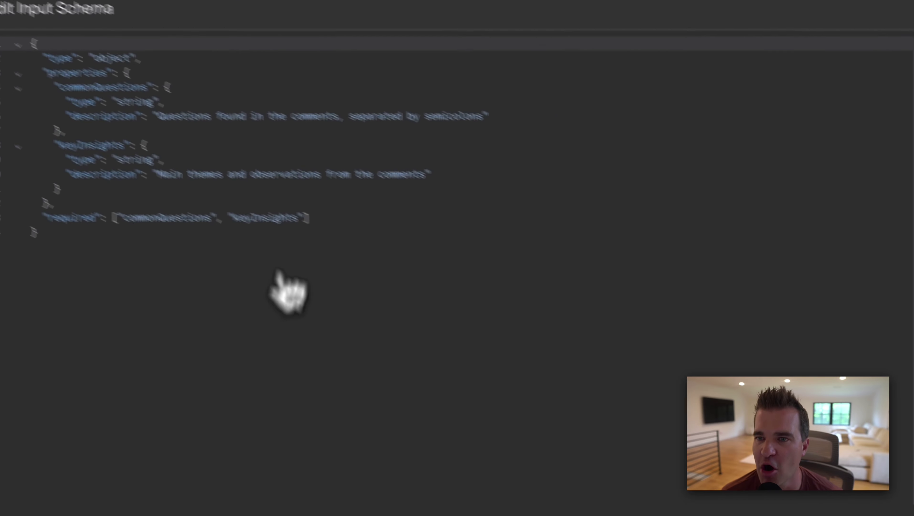
pyautogui.moveTo(114, 275); pyautogui.dragTo(76, 91)
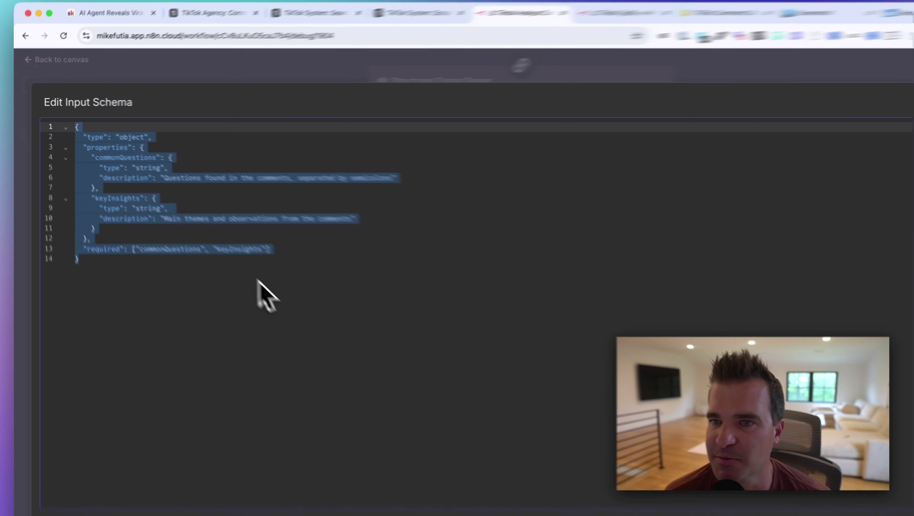
pyautogui.click(225, 257)
pyautogui.click(627, 72)
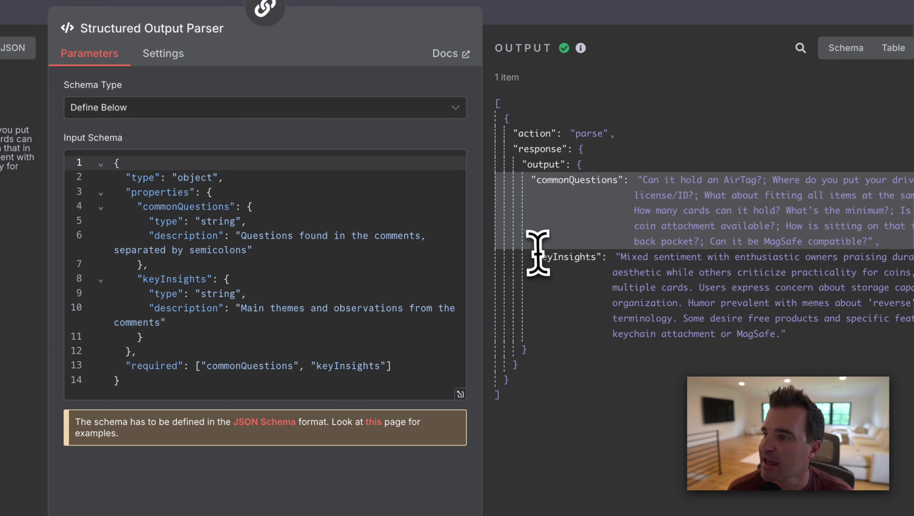
pyautogui.moveTo(537, 258); pyautogui.dragTo(600, 258)
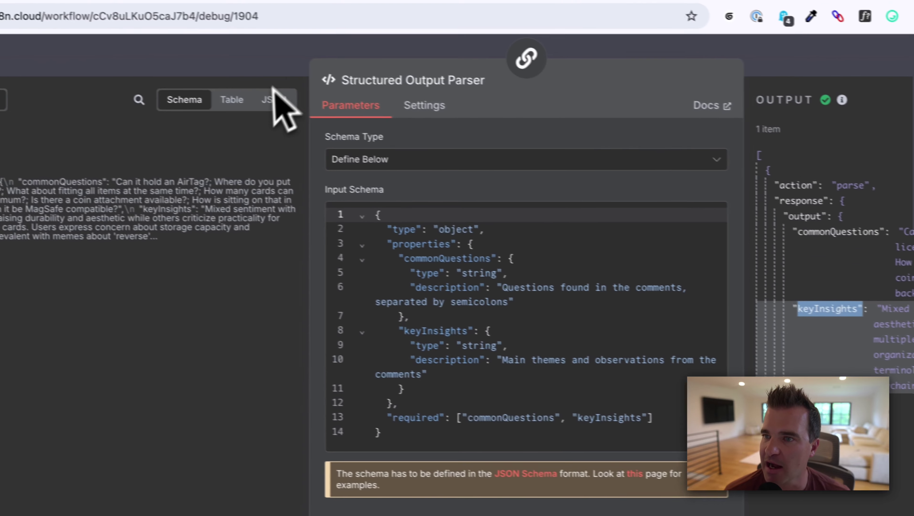
pyautogui.press('Escape')
pyautogui.hscroll(5, 422, 296)
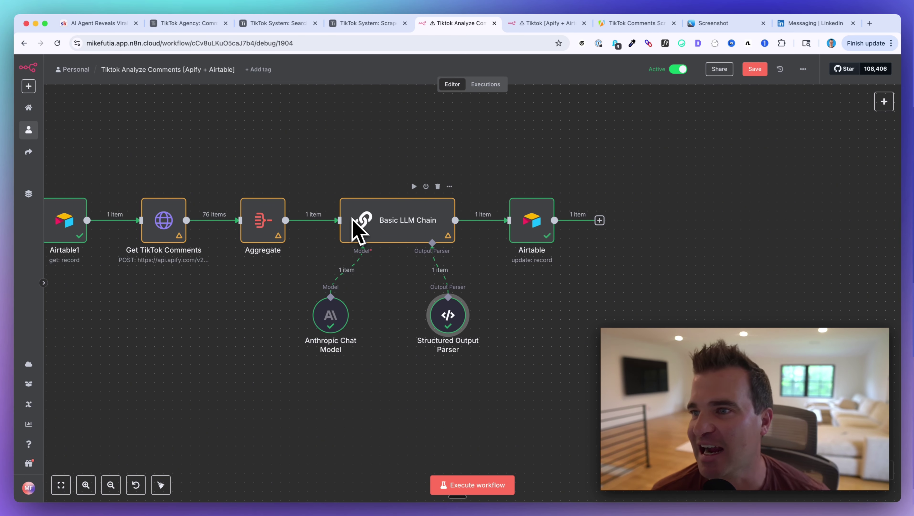
# Step: Switch to Airtable, check the Comment Analysis page, and open the Comments Analysis view of the Scraped Content table
pyautogui.click(365, 23)
pyautogui.click(276, 23)
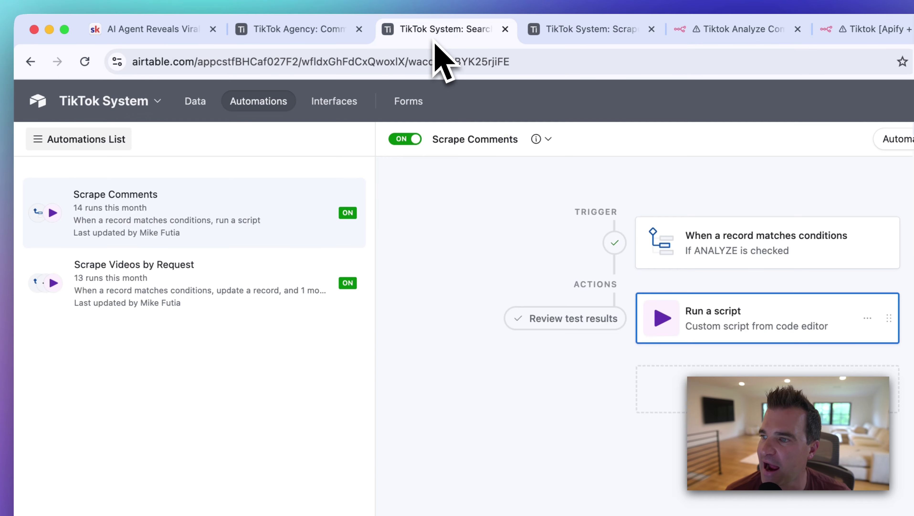
pyautogui.click(350, 39)
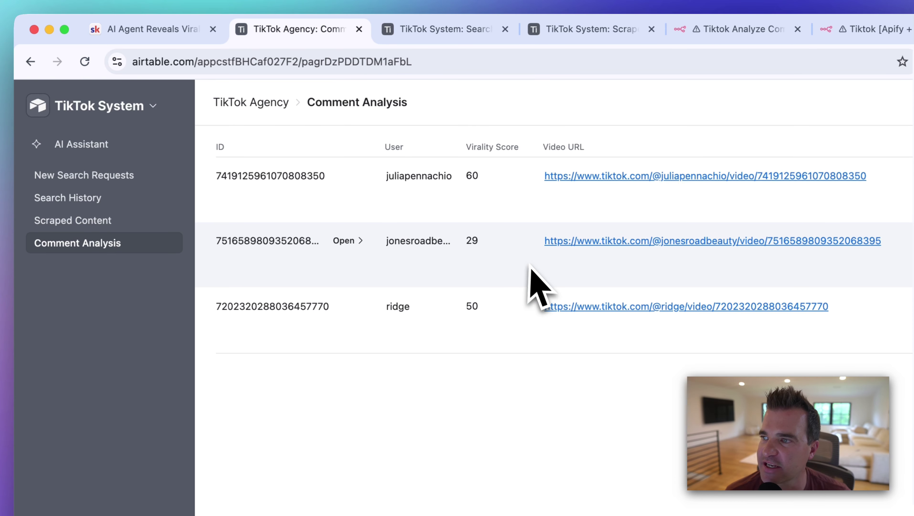
pyautogui.click(593, 34)
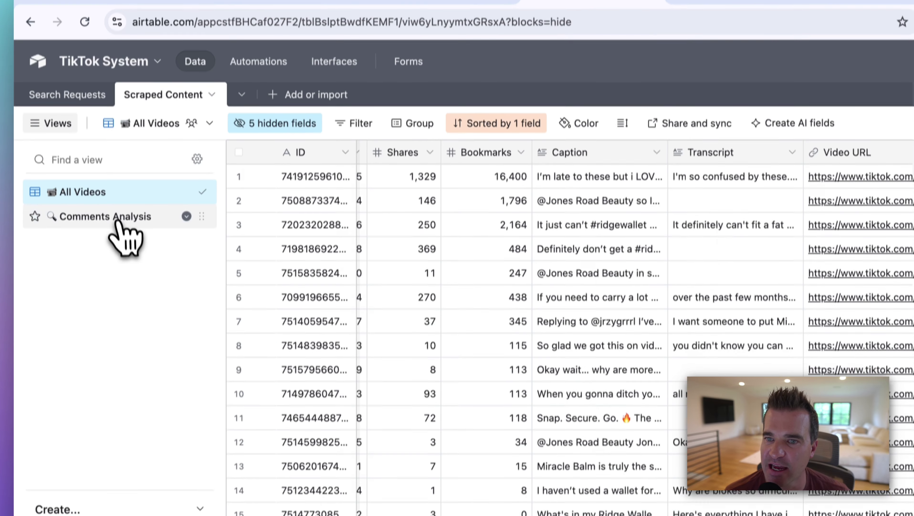
pyautogui.click(117, 221)
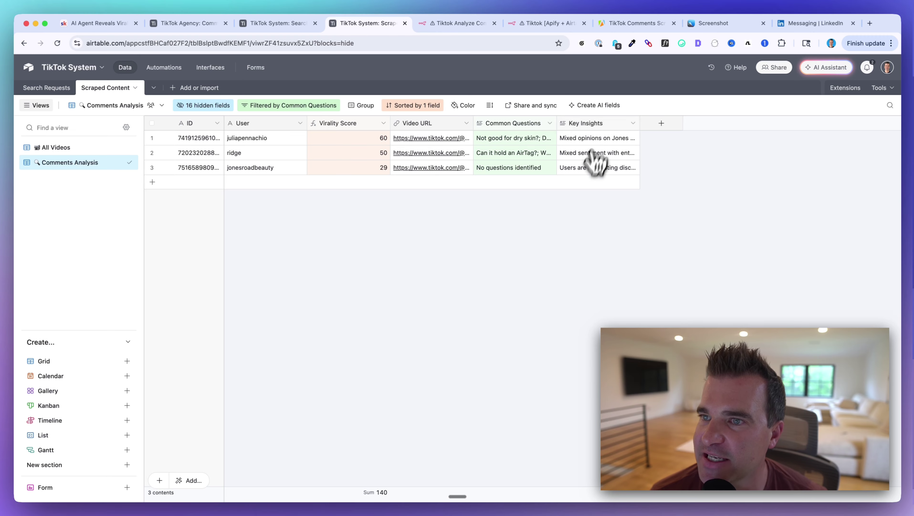
# Step: Return to the Tiktok Analyze Comments workflow in n8n and open the Airtable update record node after the Basic LLM Chain
pyautogui.click(453, 23)
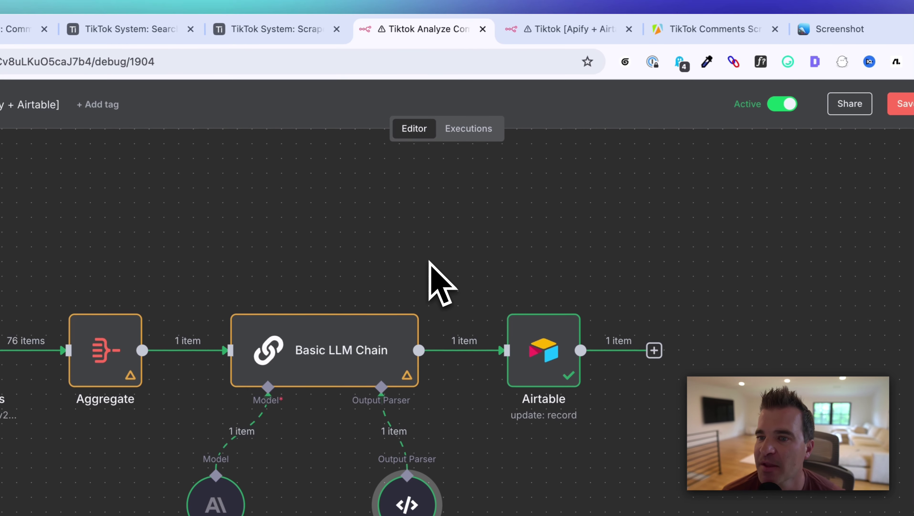
pyautogui.hscroll(-5, 430, 262)
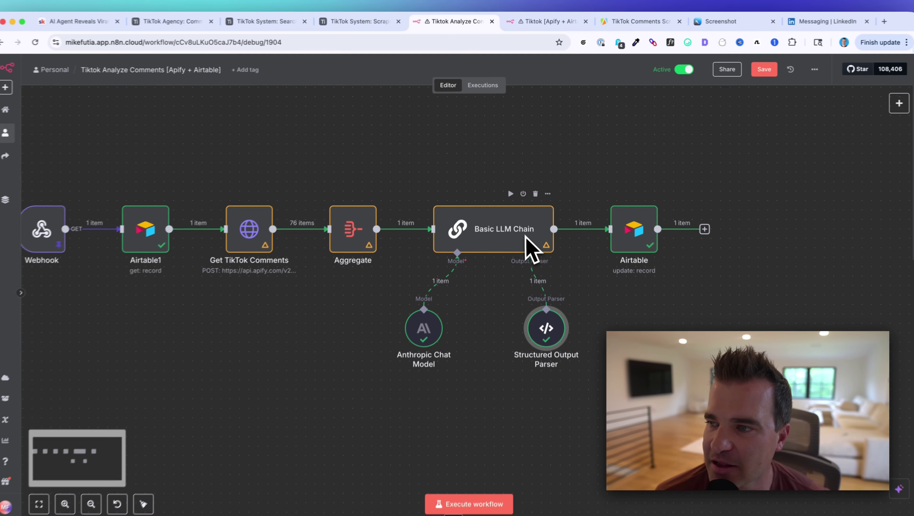
pyautogui.hscroll(3, 531, 249)
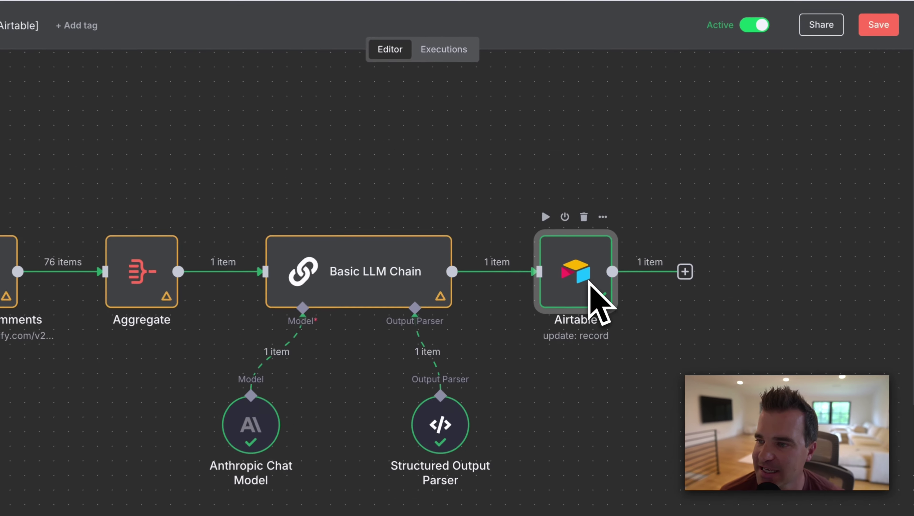
pyautogui.doubleClick(570, 228)
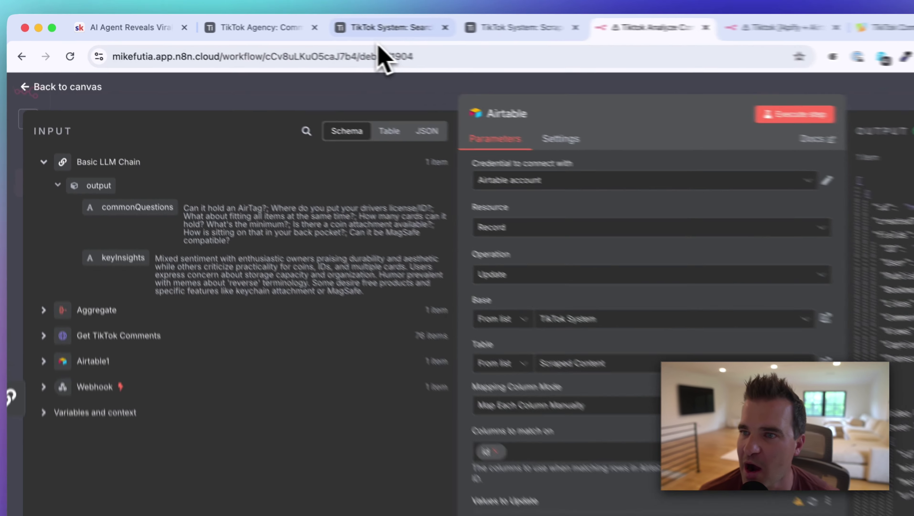
# Step: Close the extra Airtable browser tab showing the automations and check the Scraped Content table
pyautogui.click(304, 23)
pyautogui.click(315, 23)
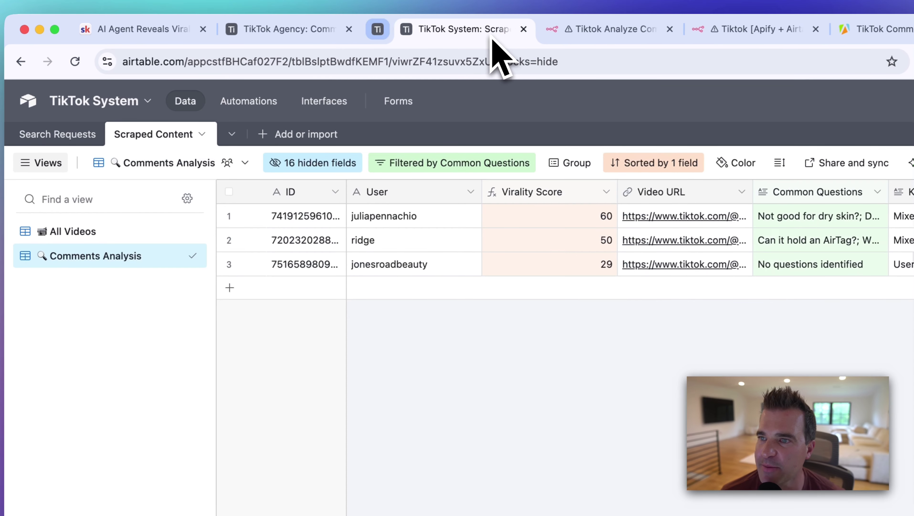
pyautogui.click(162, 137)
# Step: Go back to the n8n Airtable node and review its id match column and the values mapped to Common Questions and Key Insights
pyautogui.click(595, 29)
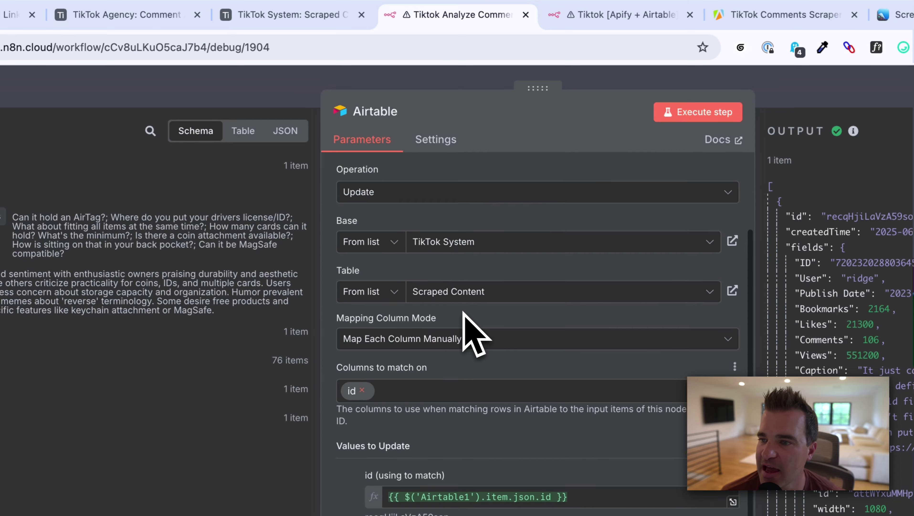
pyautogui.scroll(1, 465, 315)
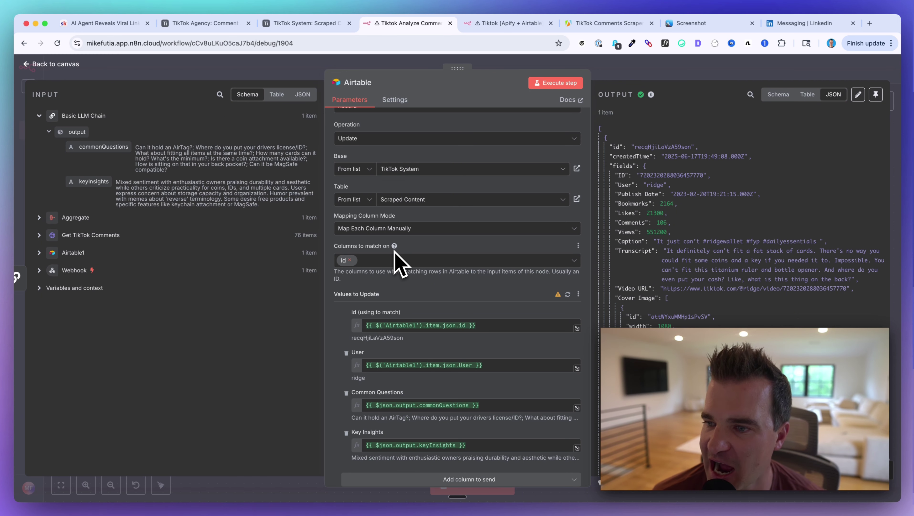
pyautogui.scroll(-2, 375, 285)
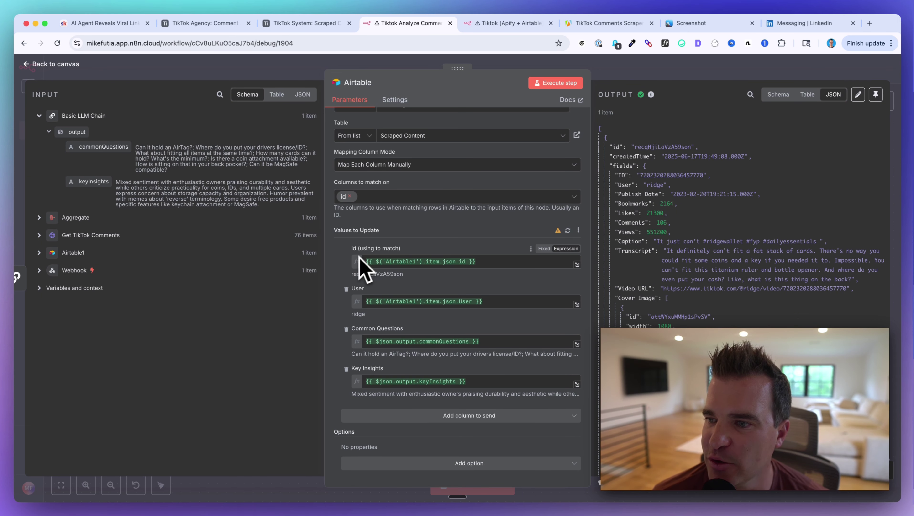
# Step: Expand the Airtable1 input data and map its id and User fields to the matching id and User values to update
pyautogui.scroll(1, 359, 254)
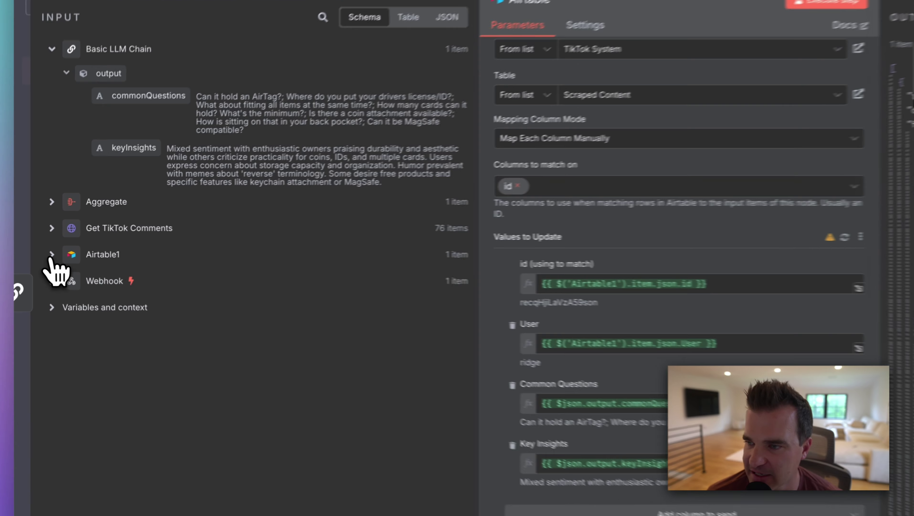
pyautogui.click(51, 254)
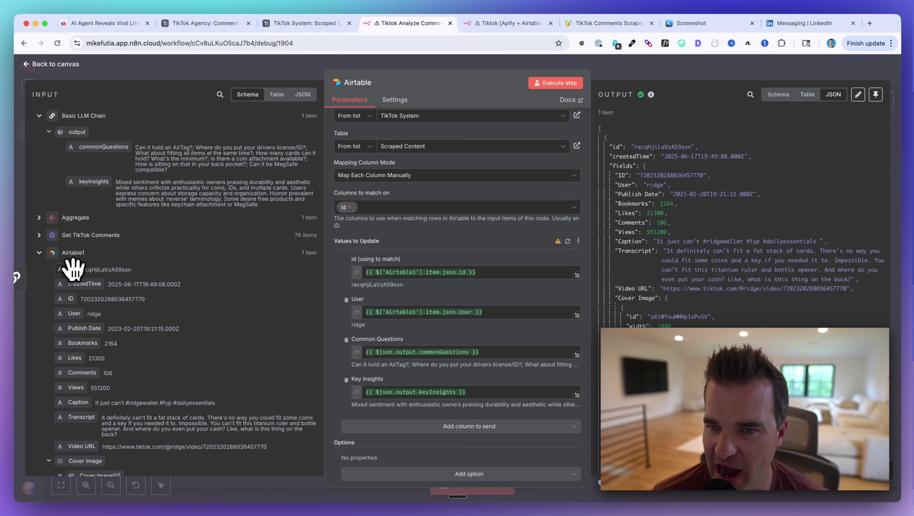
pyautogui.moveTo(72, 269); pyautogui.dragTo(379, 271)
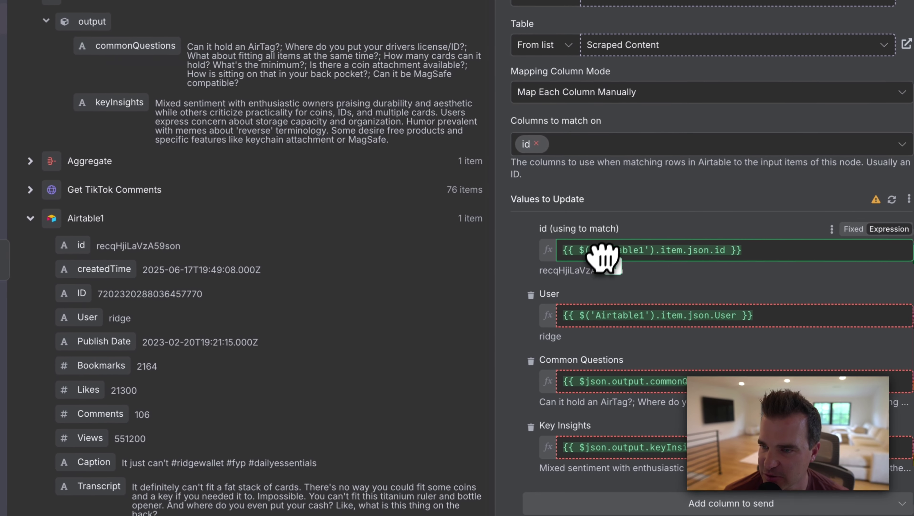
pyautogui.moveTo(586, 253); pyautogui.dragTo(108, 259)
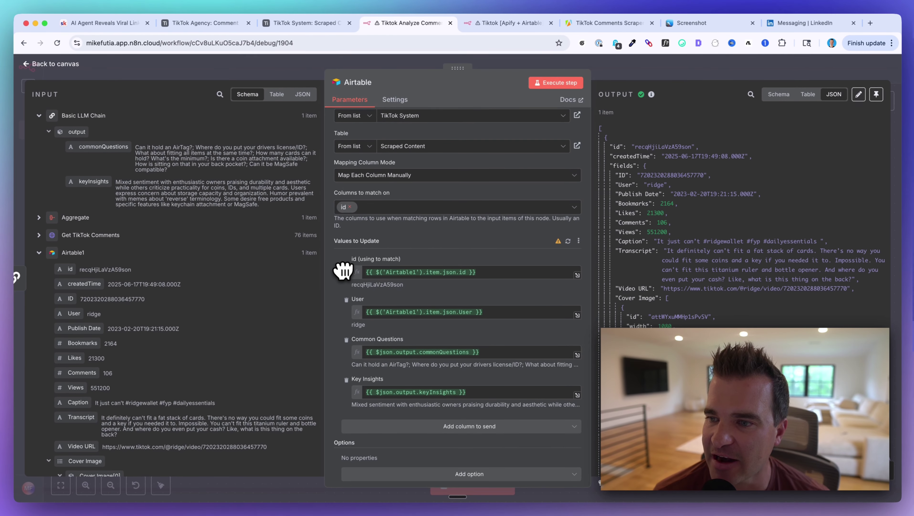
pyautogui.scroll(-1, 350, 267)
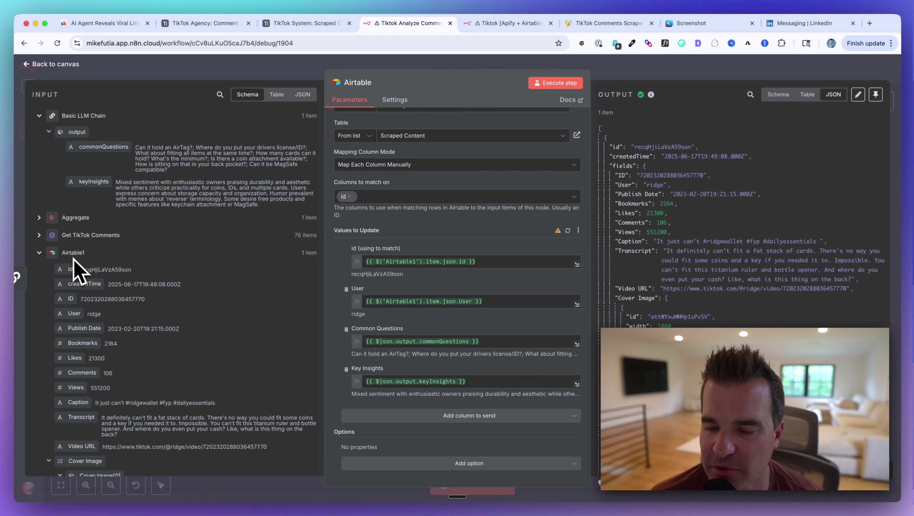
pyautogui.moveTo(76, 312); pyautogui.dragTo(373, 301)
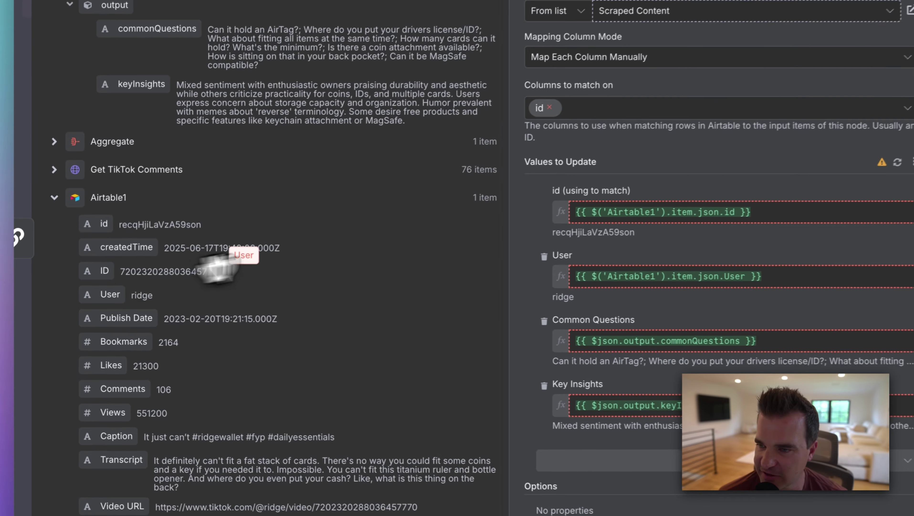
pyautogui.moveTo(591, 286); pyautogui.dragTo(592, 280)
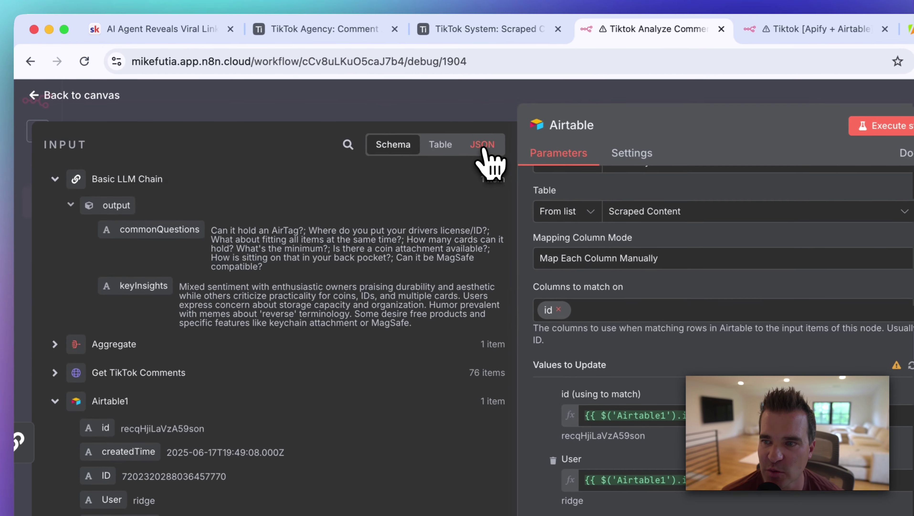
# Step: Check the Basic LLM Chain input as JSON, and map its commonQuestions and keyInsights fields to the Common Questions and Key Insights columns
pyautogui.click(303, 94)
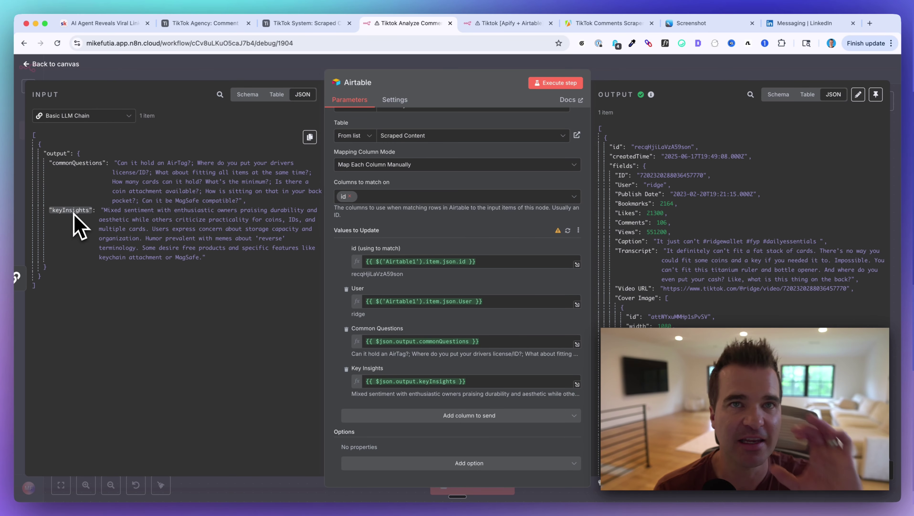
pyautogui.click(247, 94)
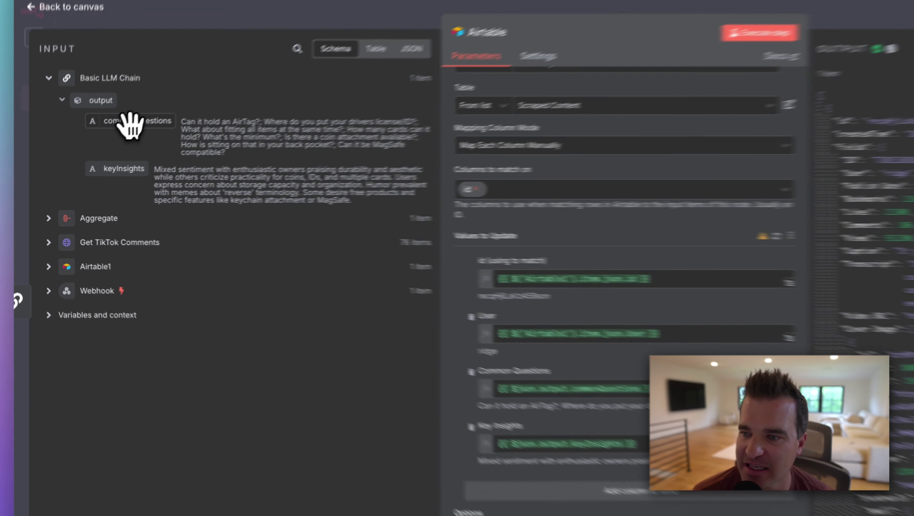
pyautogui.moveTo(106, 148); pyautogui.dragTo(231, 218)
pyautogui.moveTo(180, 85); pyautogui.dragTo(184, 71)
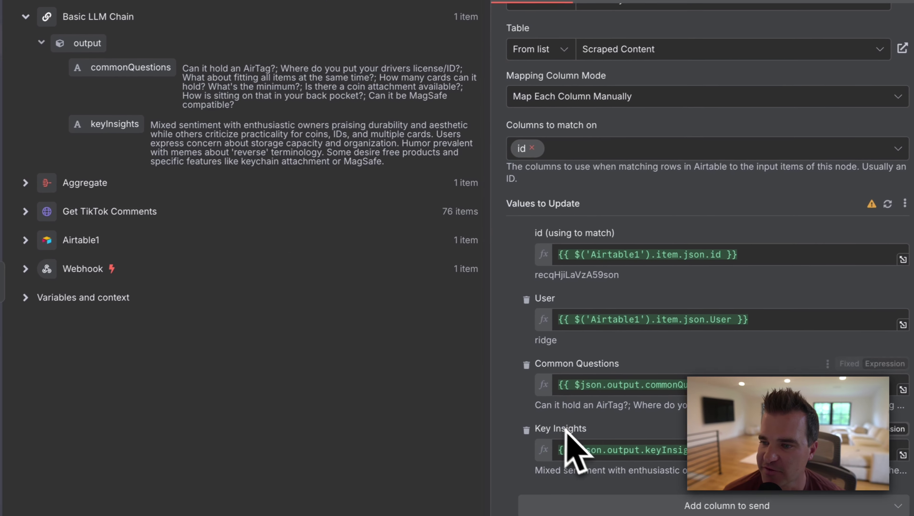
pyautogui.moveTo(148, 127); pyautogui.dragTo(602, 424)
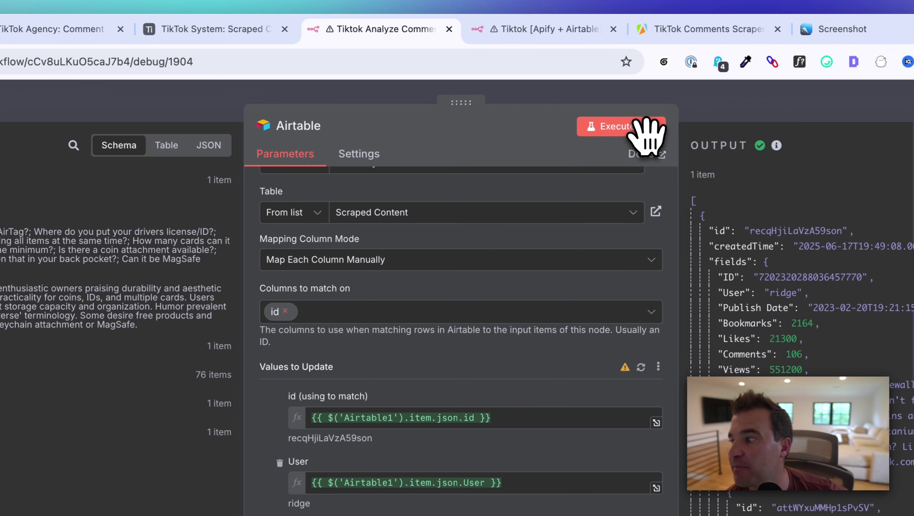
# Step: Switch to the Airtable Scraped Content table, inspect the Common Questions and Key Insights cells, and return to the n8n workflow canvas
pyautogui.click(231, 30)
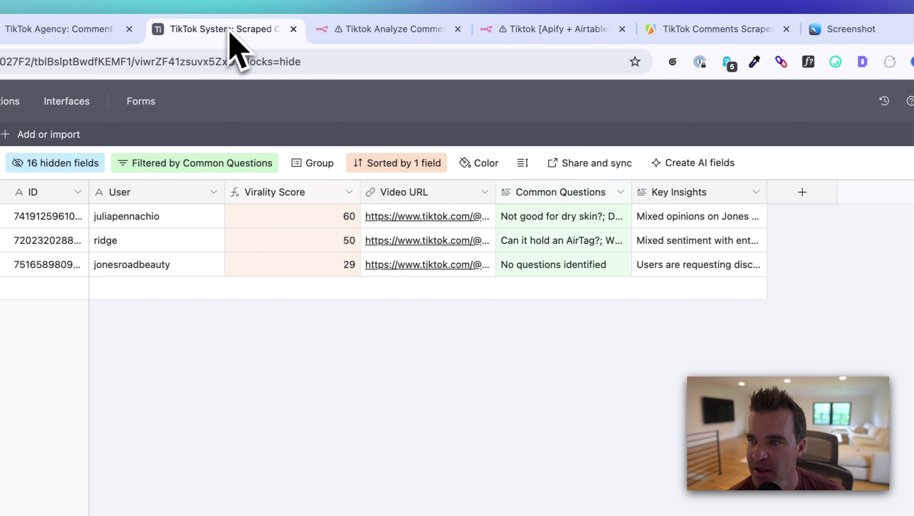
pyautogui.click(548, 218)
pyautogui.click(558, 265)
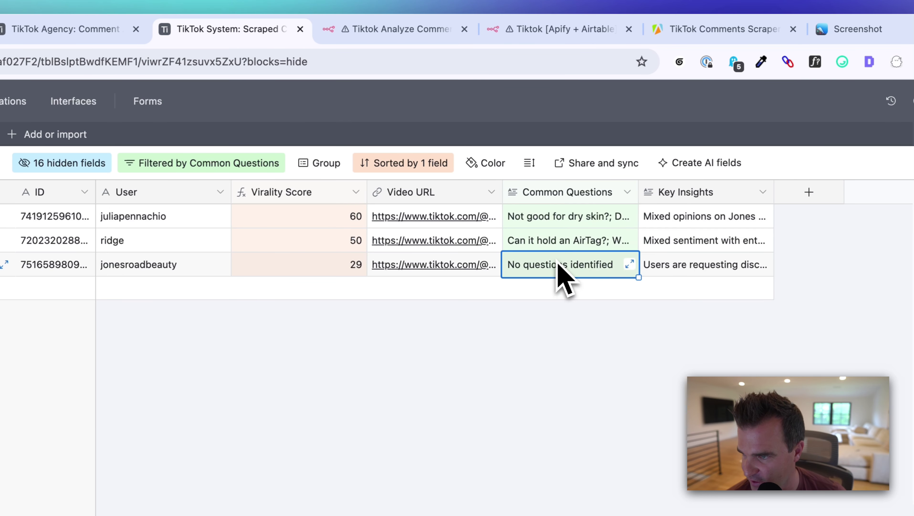
pyautogui.click(668, 267)
pyautogui.click(670, 245)
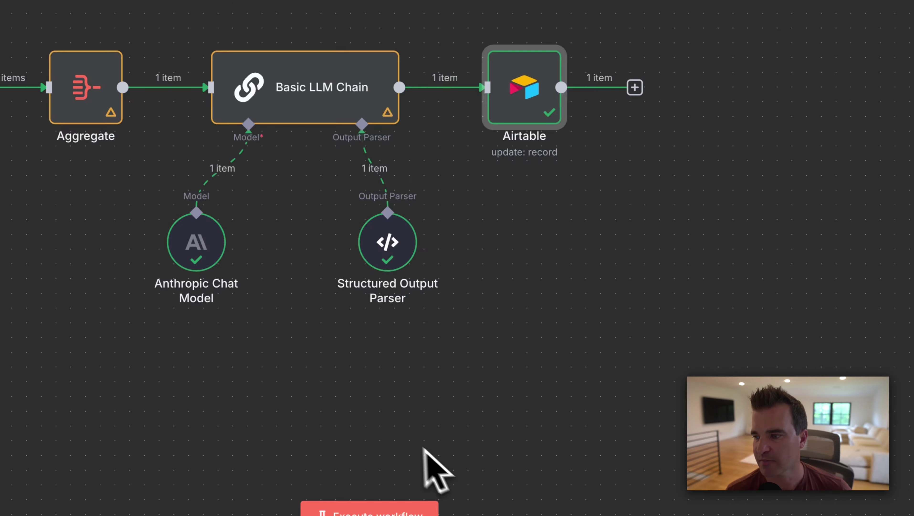
pyautogui.moveTo(465, 275)
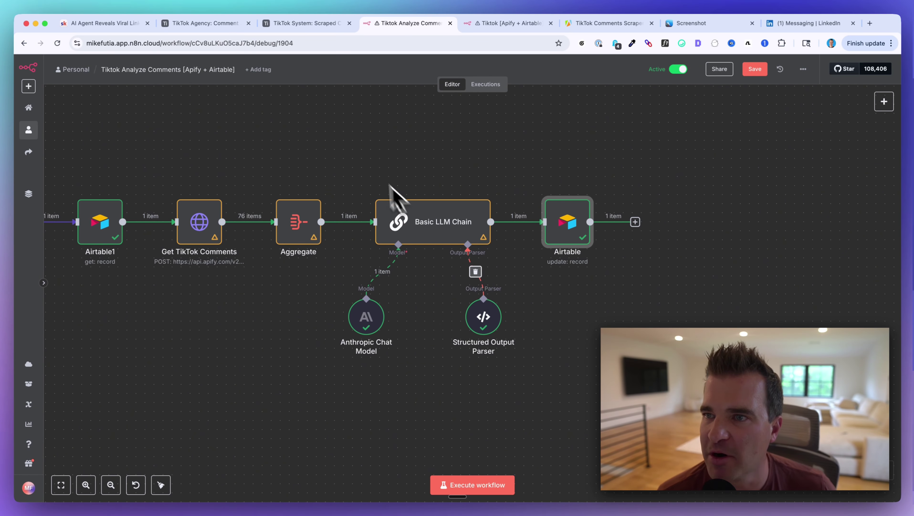
# Step: Switch to the Airtable interface's New Search Requests form, and open the All Videos view of the Scraped Content table
pyautogui.click(204, 22)
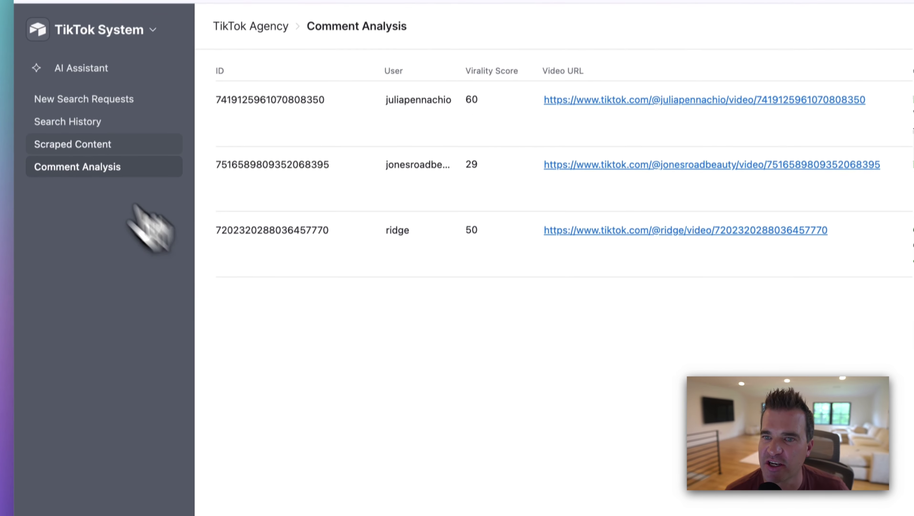
pyautogui.click(77, 89)
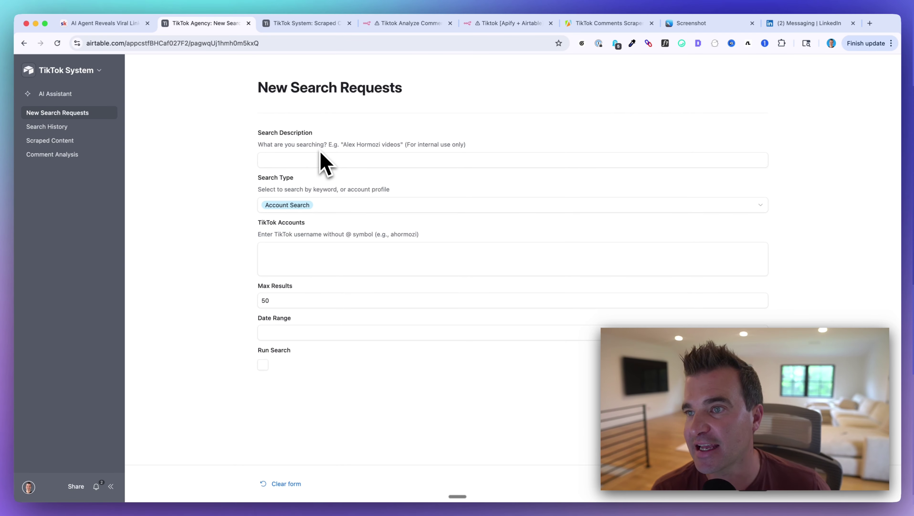
pyautogui.click(300, 24)
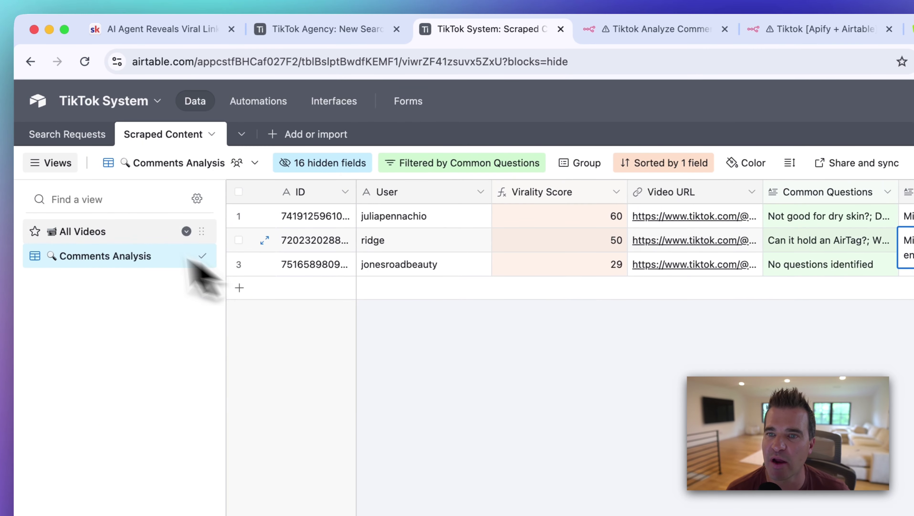
pyautogui.click(115, 231)
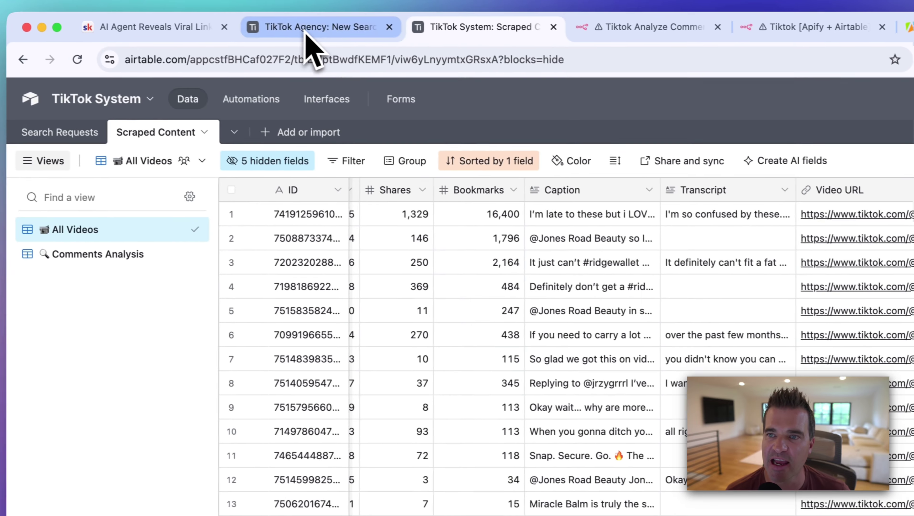
# Step: Review the interface's Search History, Scraped Content and Comment Analysis pages, and switch to the Skool classroom page
pyautogui.click(183, 2)
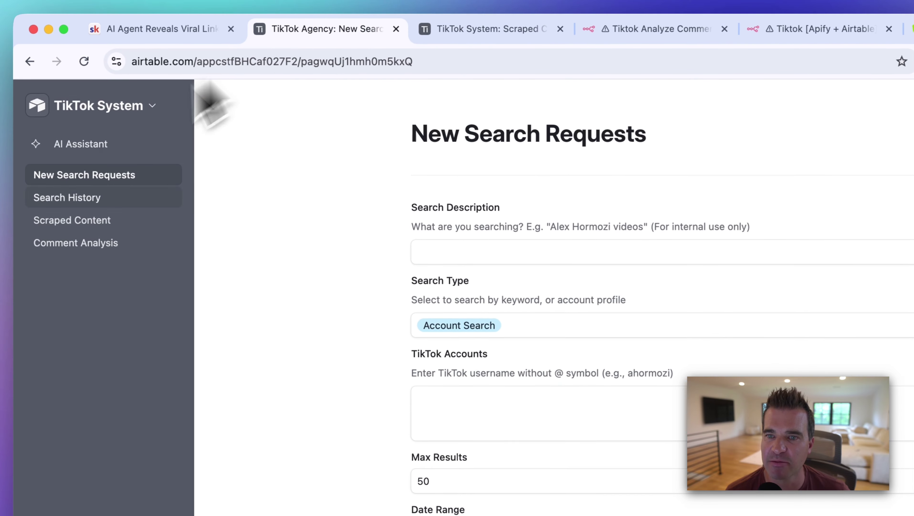
pyautogui.click(95, 197)
pyautogui.click(84, 244)
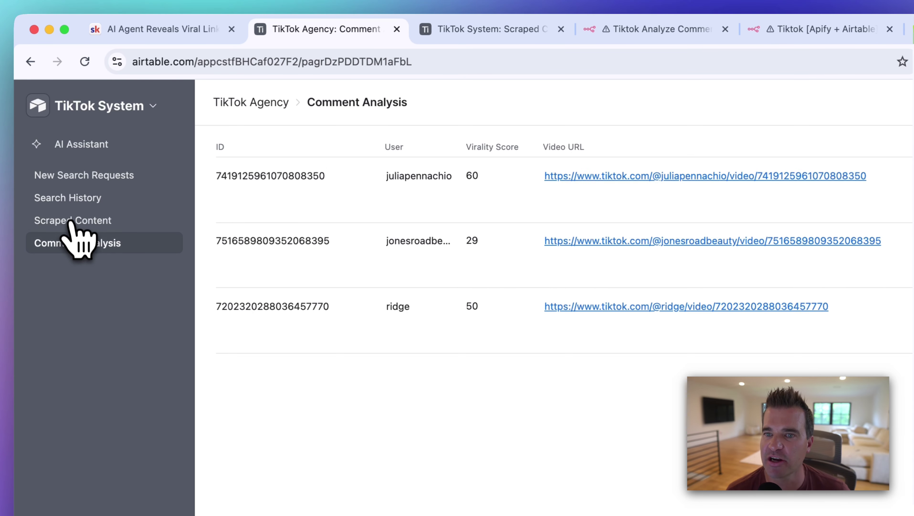
pyautogui.click(72, 220)
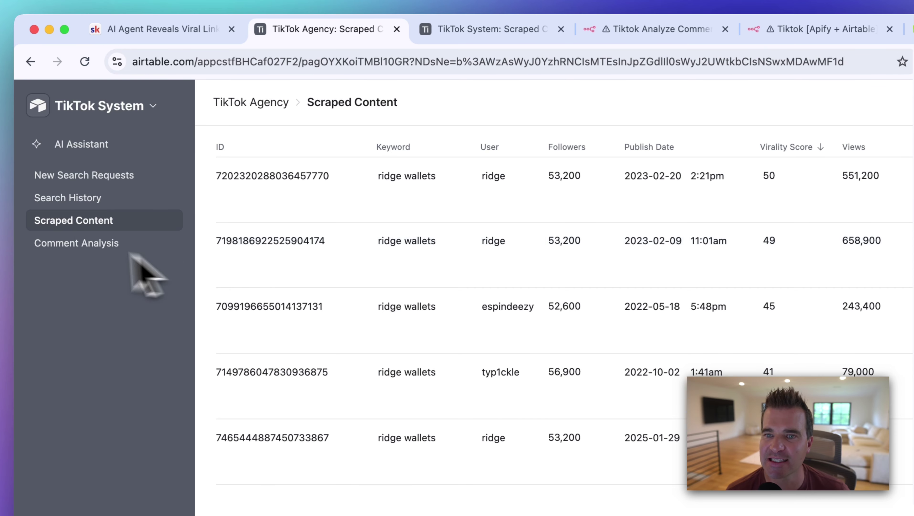
pyautogui.click(75, 243)
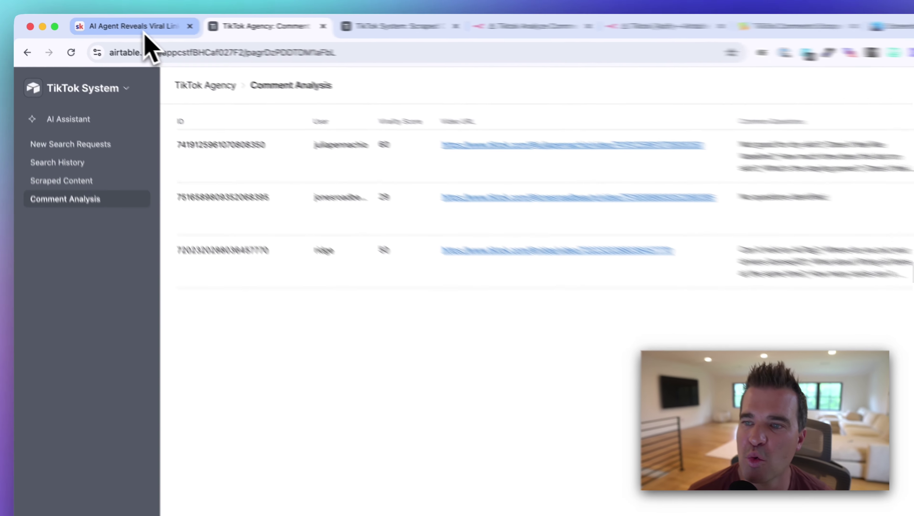
pyautogui.click(105, 23)
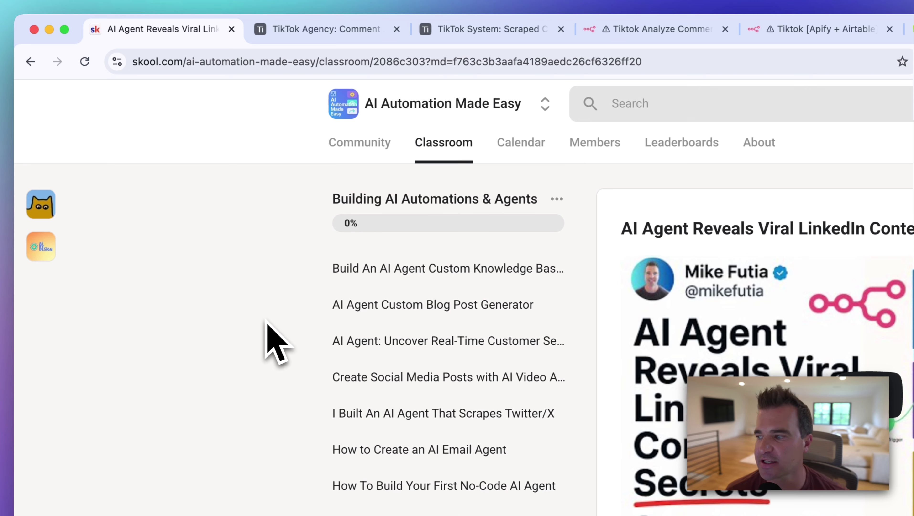